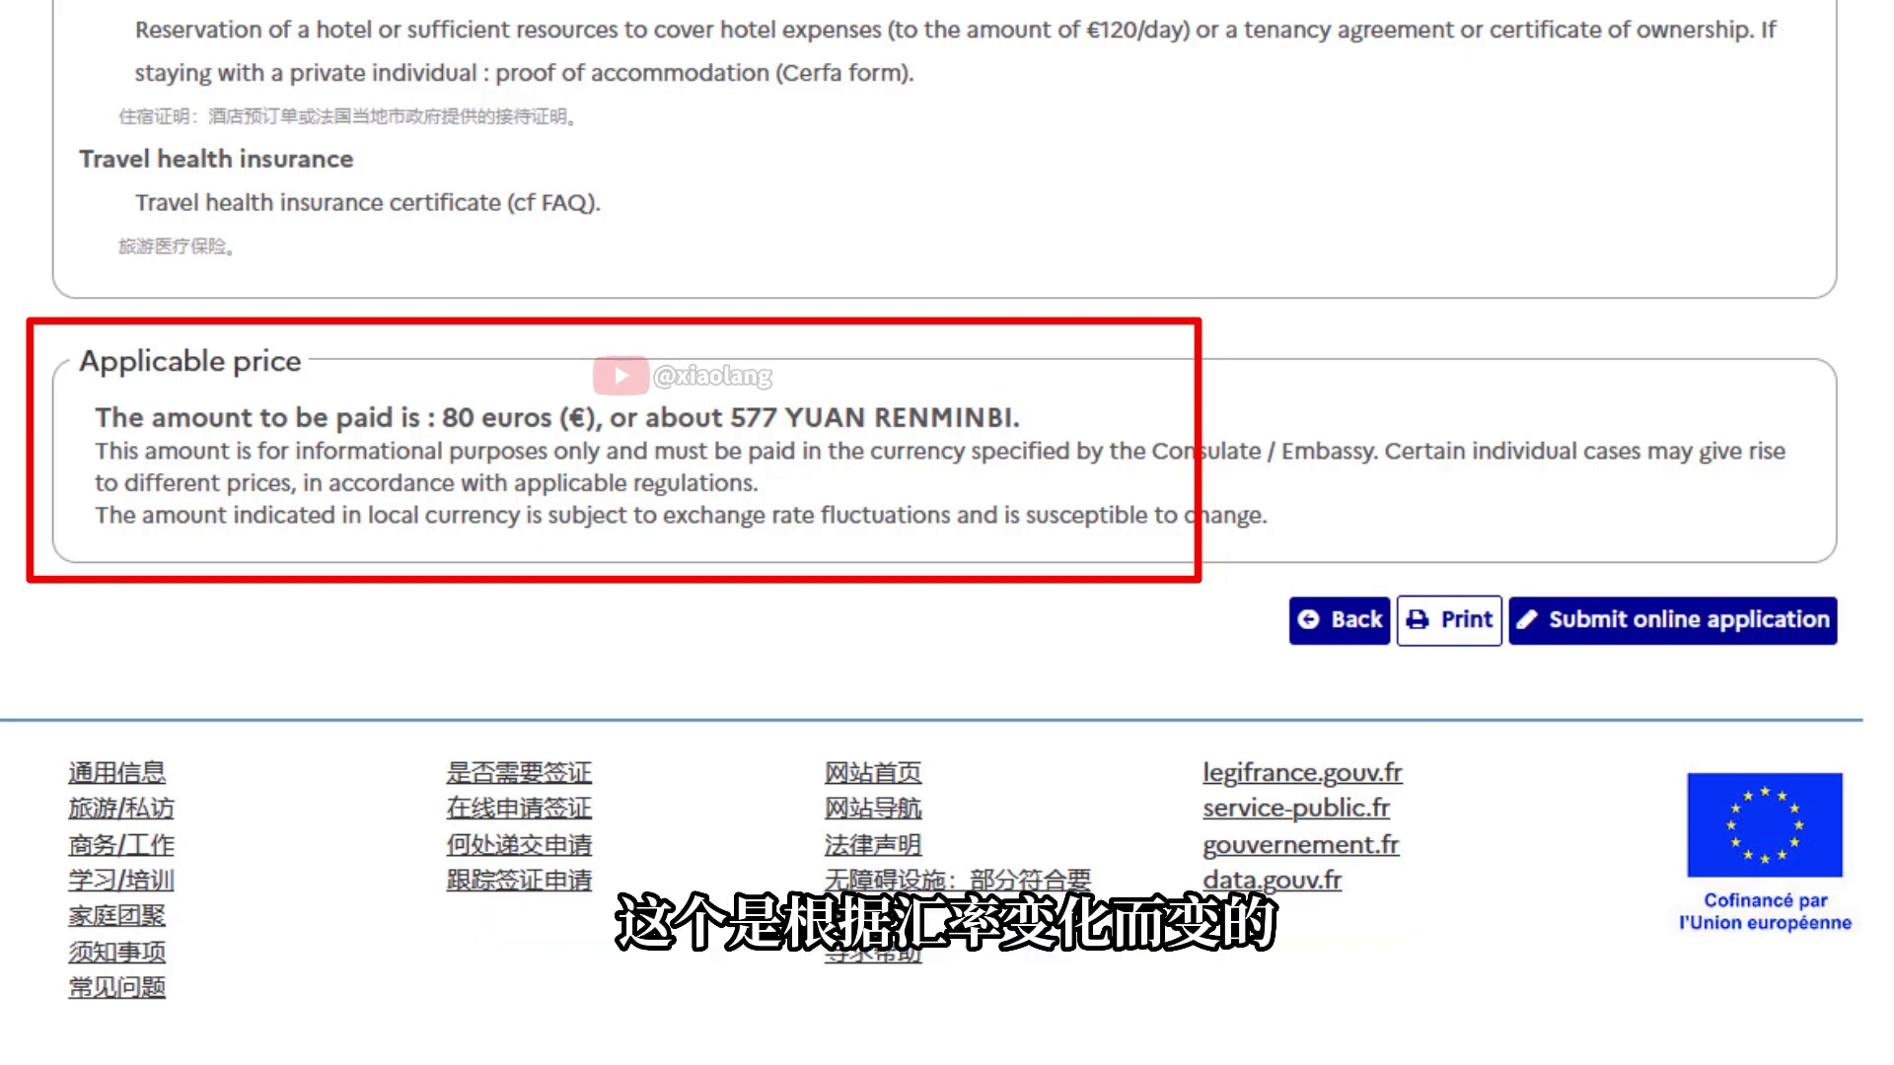
After checking the 80-euro fee in the visa assistant results, go on to the online application
left_click(1672, 622)
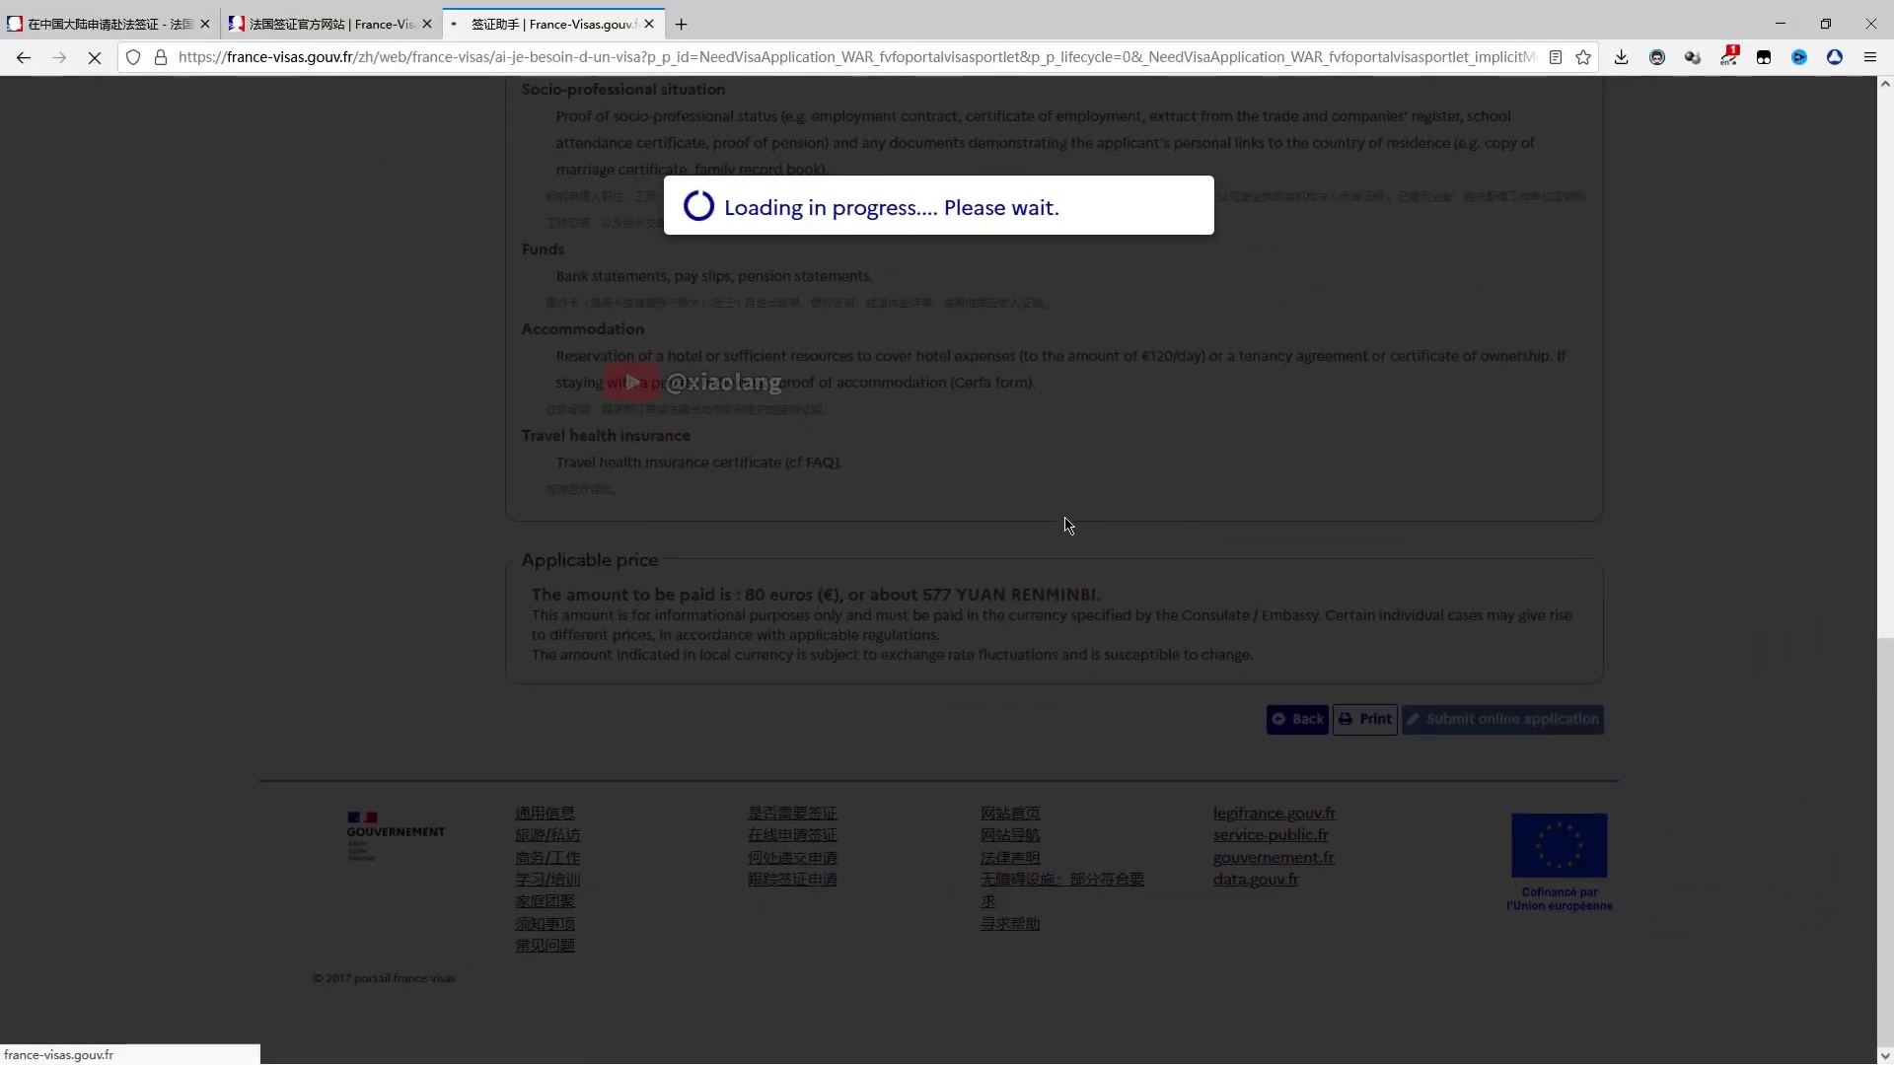
Set up the account password and create a new application in a new group of applications
scroll(909, 546, "down", 3)
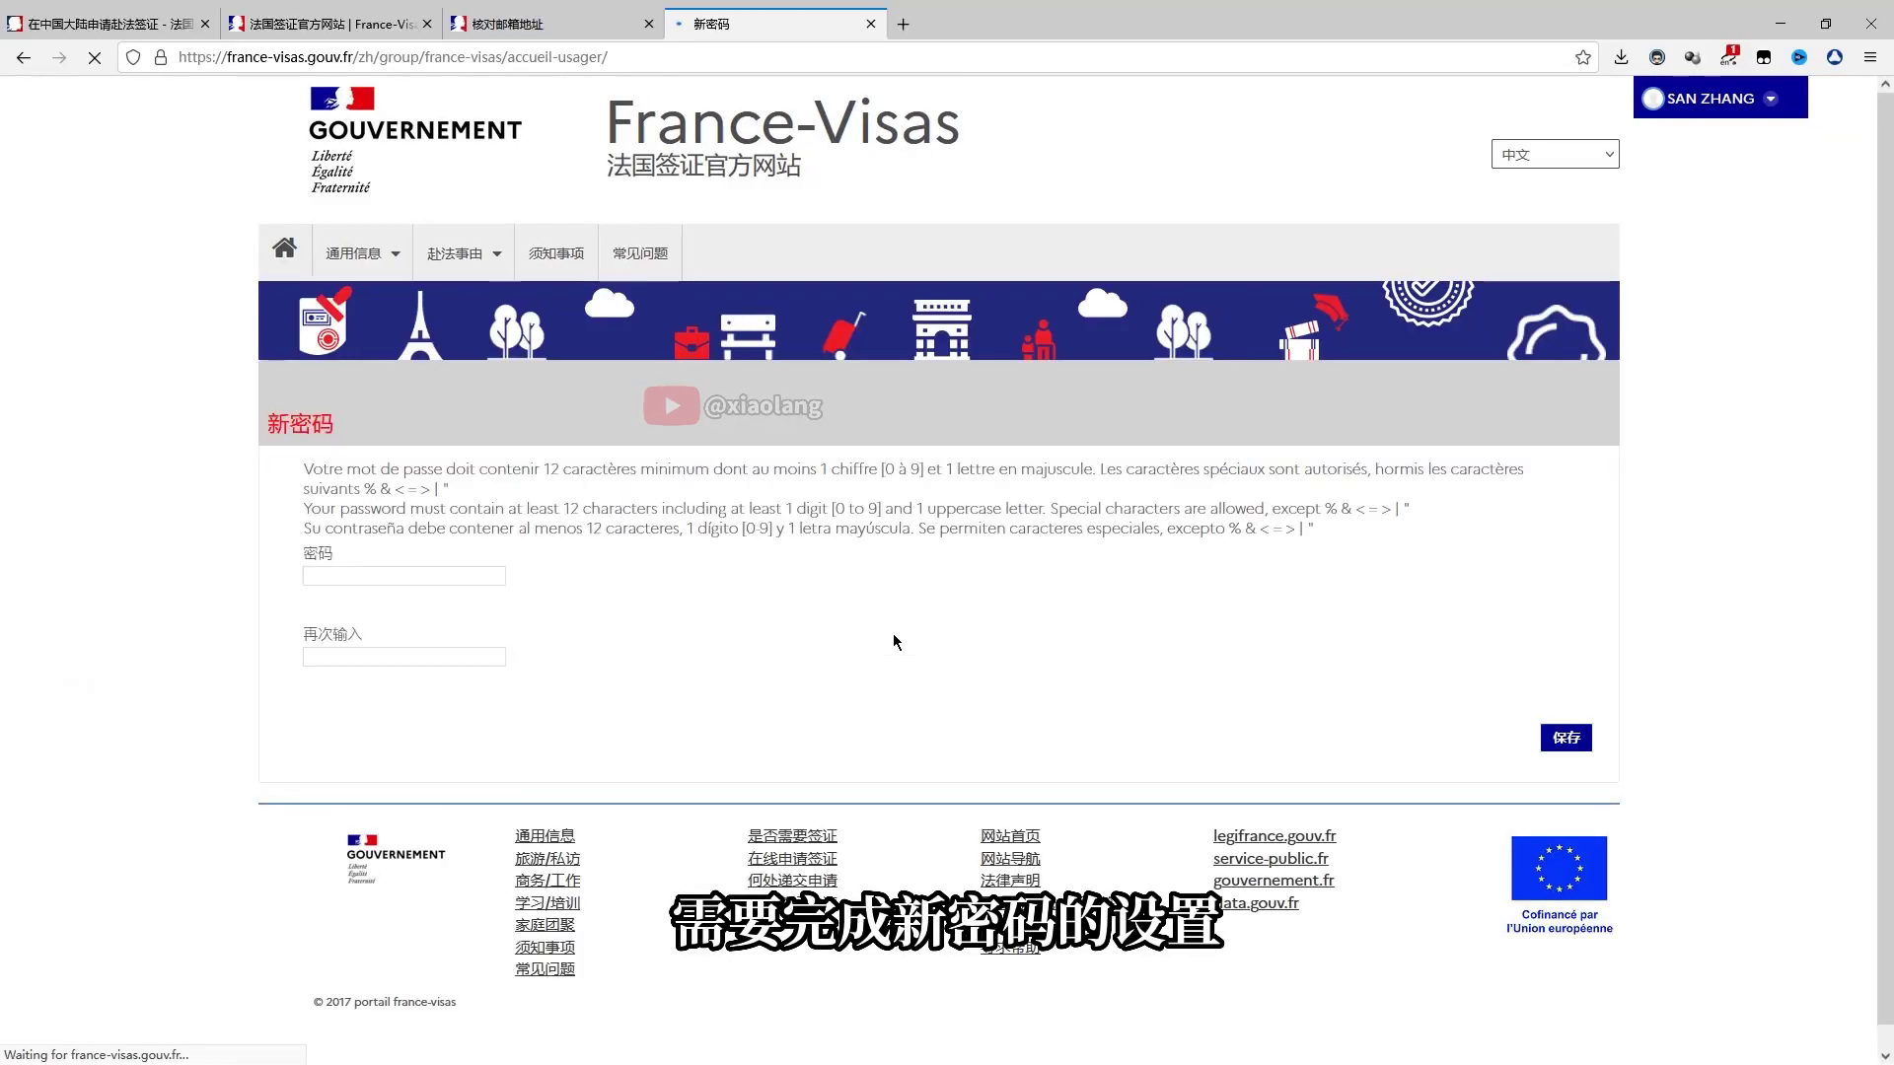
left_click(441, 568)
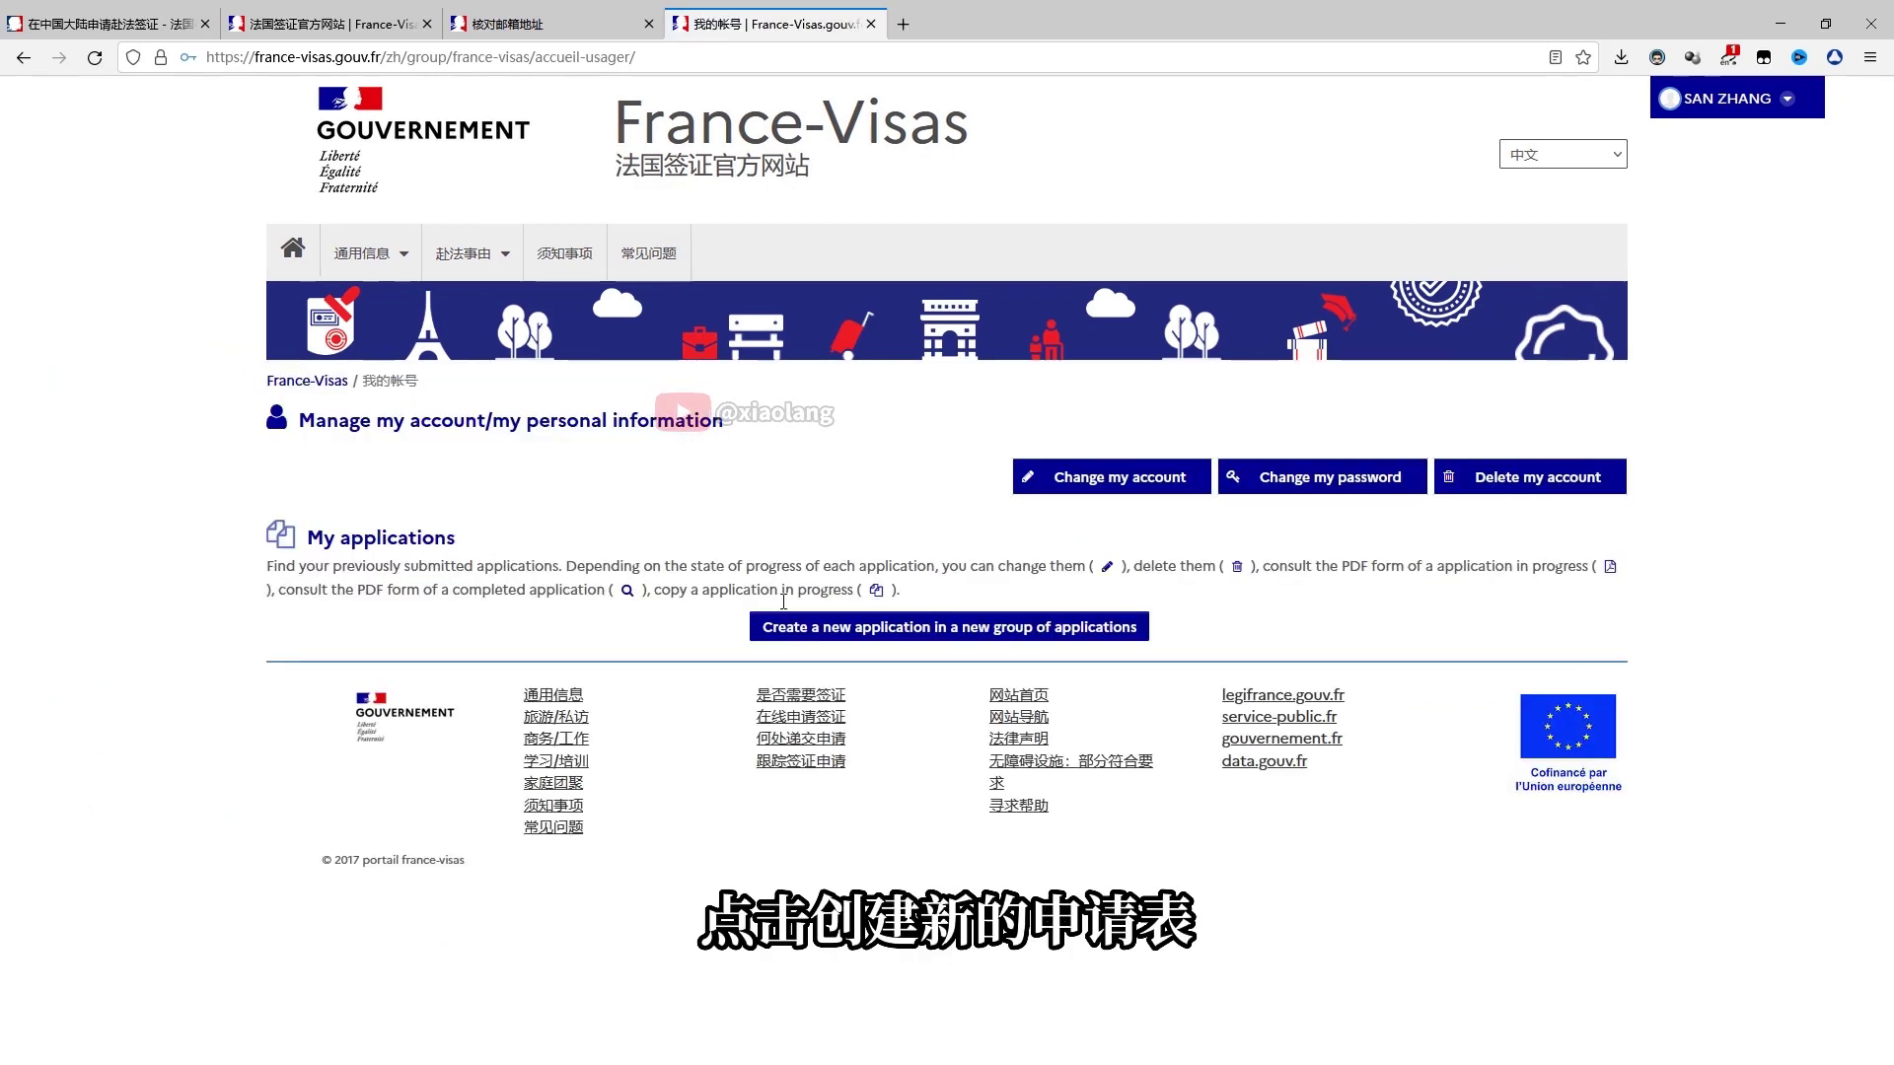
left_click(982, 632)
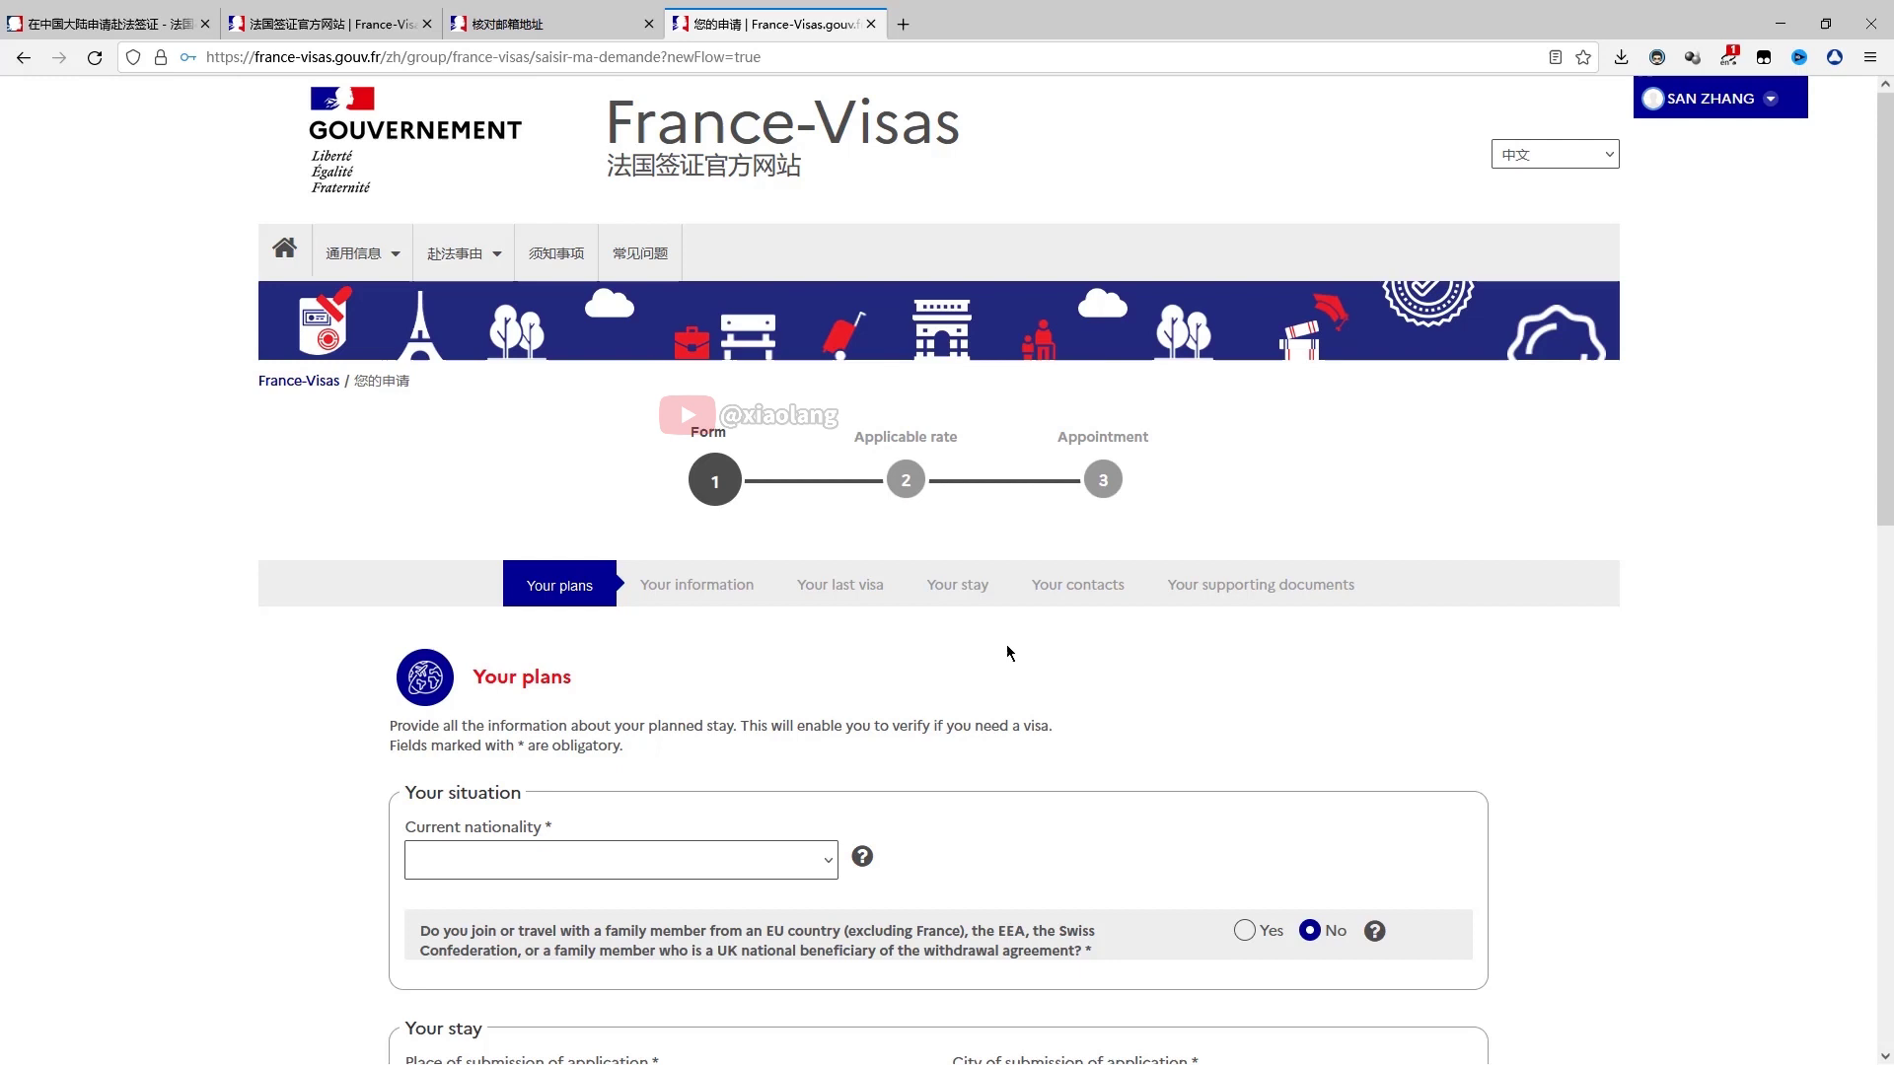
Choose Chinese nationality, submission in Shanghai, China, and a Short-stay visa with France as main destination
left_click(774, 849)
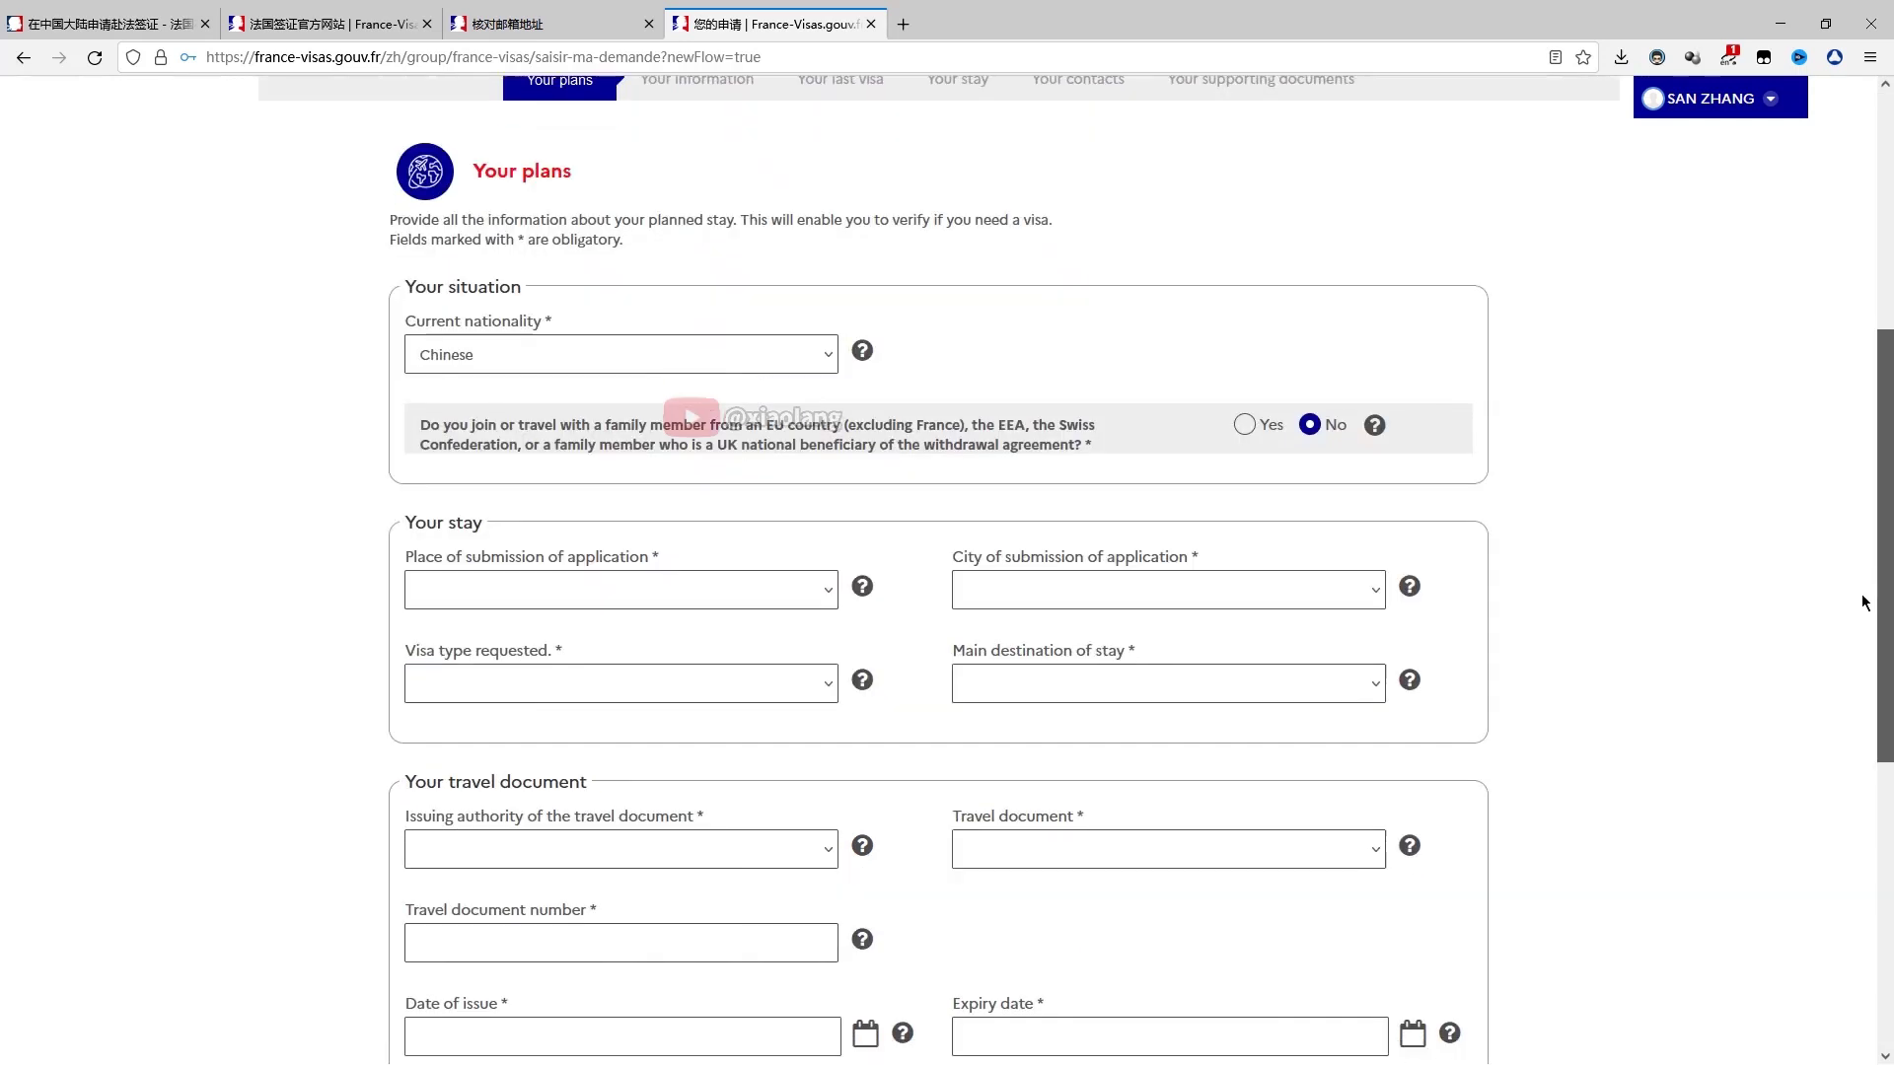
scroll(1864, 602, "down", 2)
left_click(740, 399)
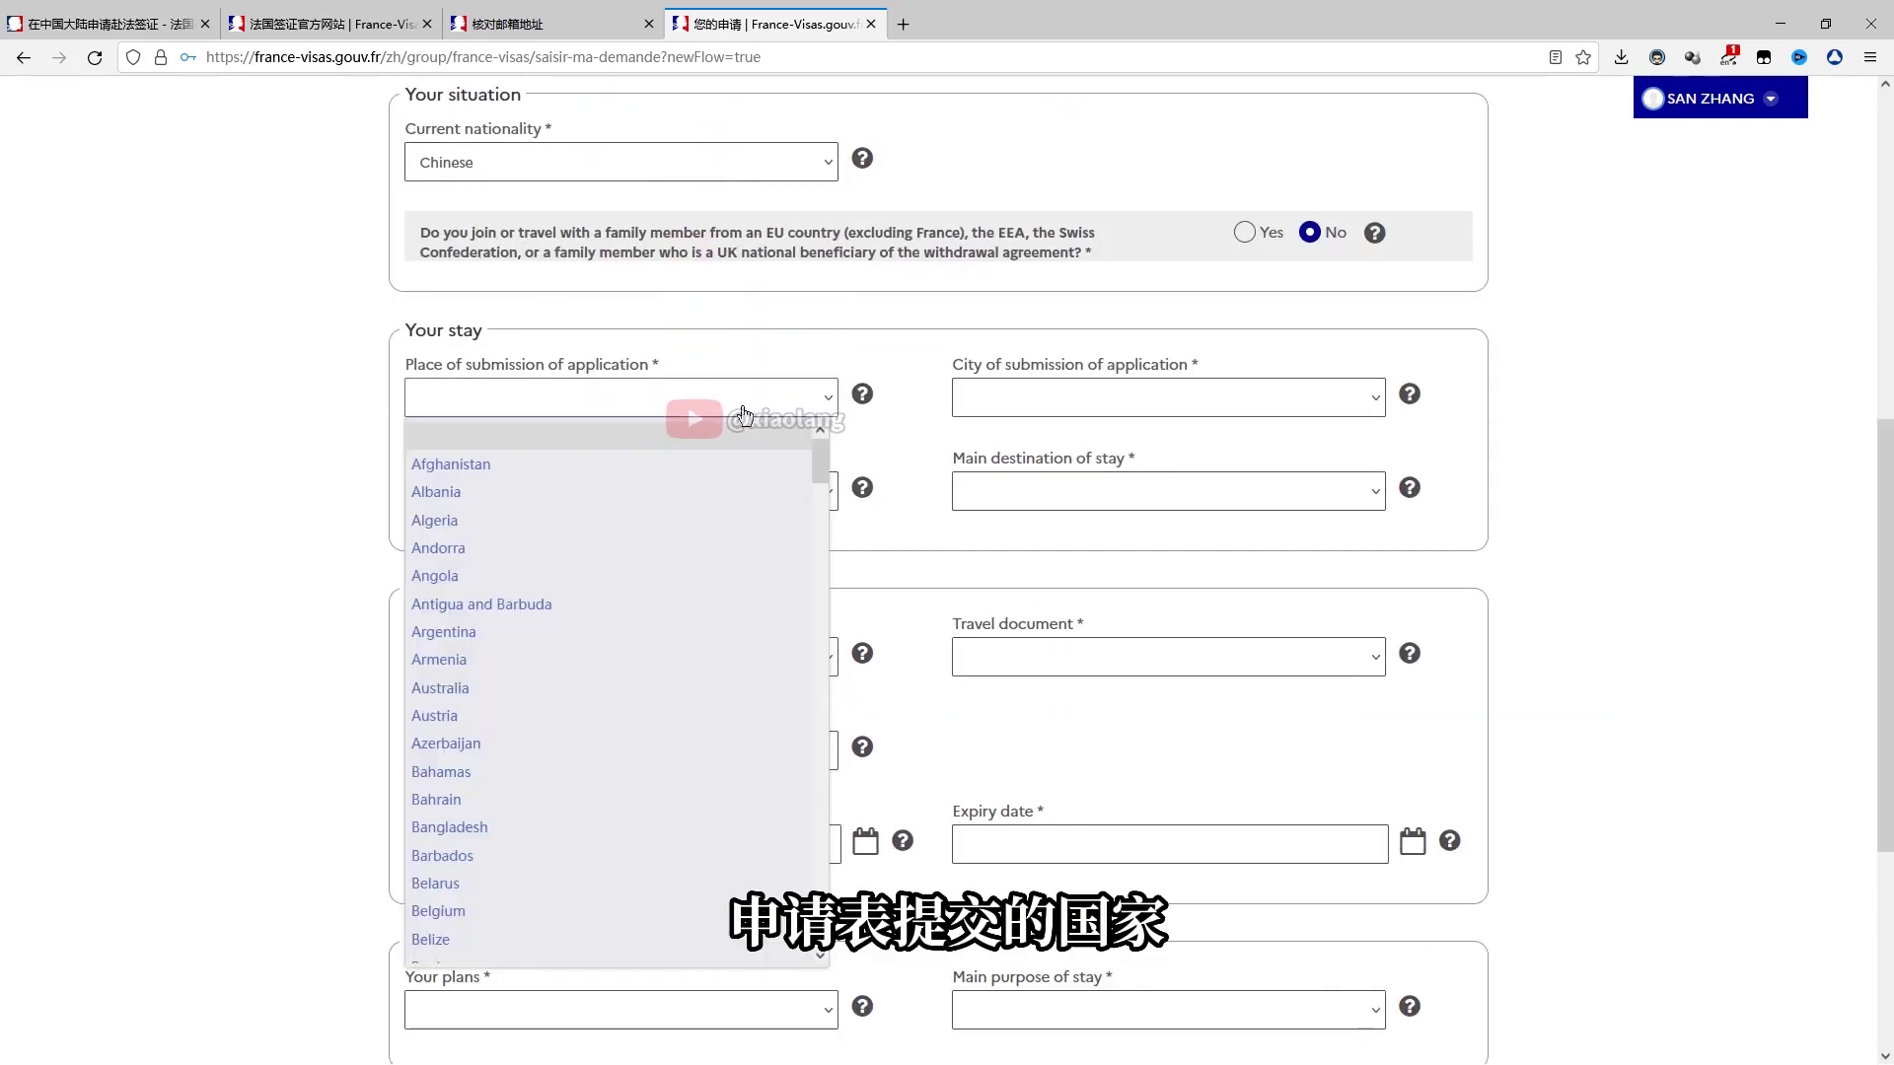
scroll(466, 825, "down", 6)
left_click(467, 824)
left_click(1158, 405)
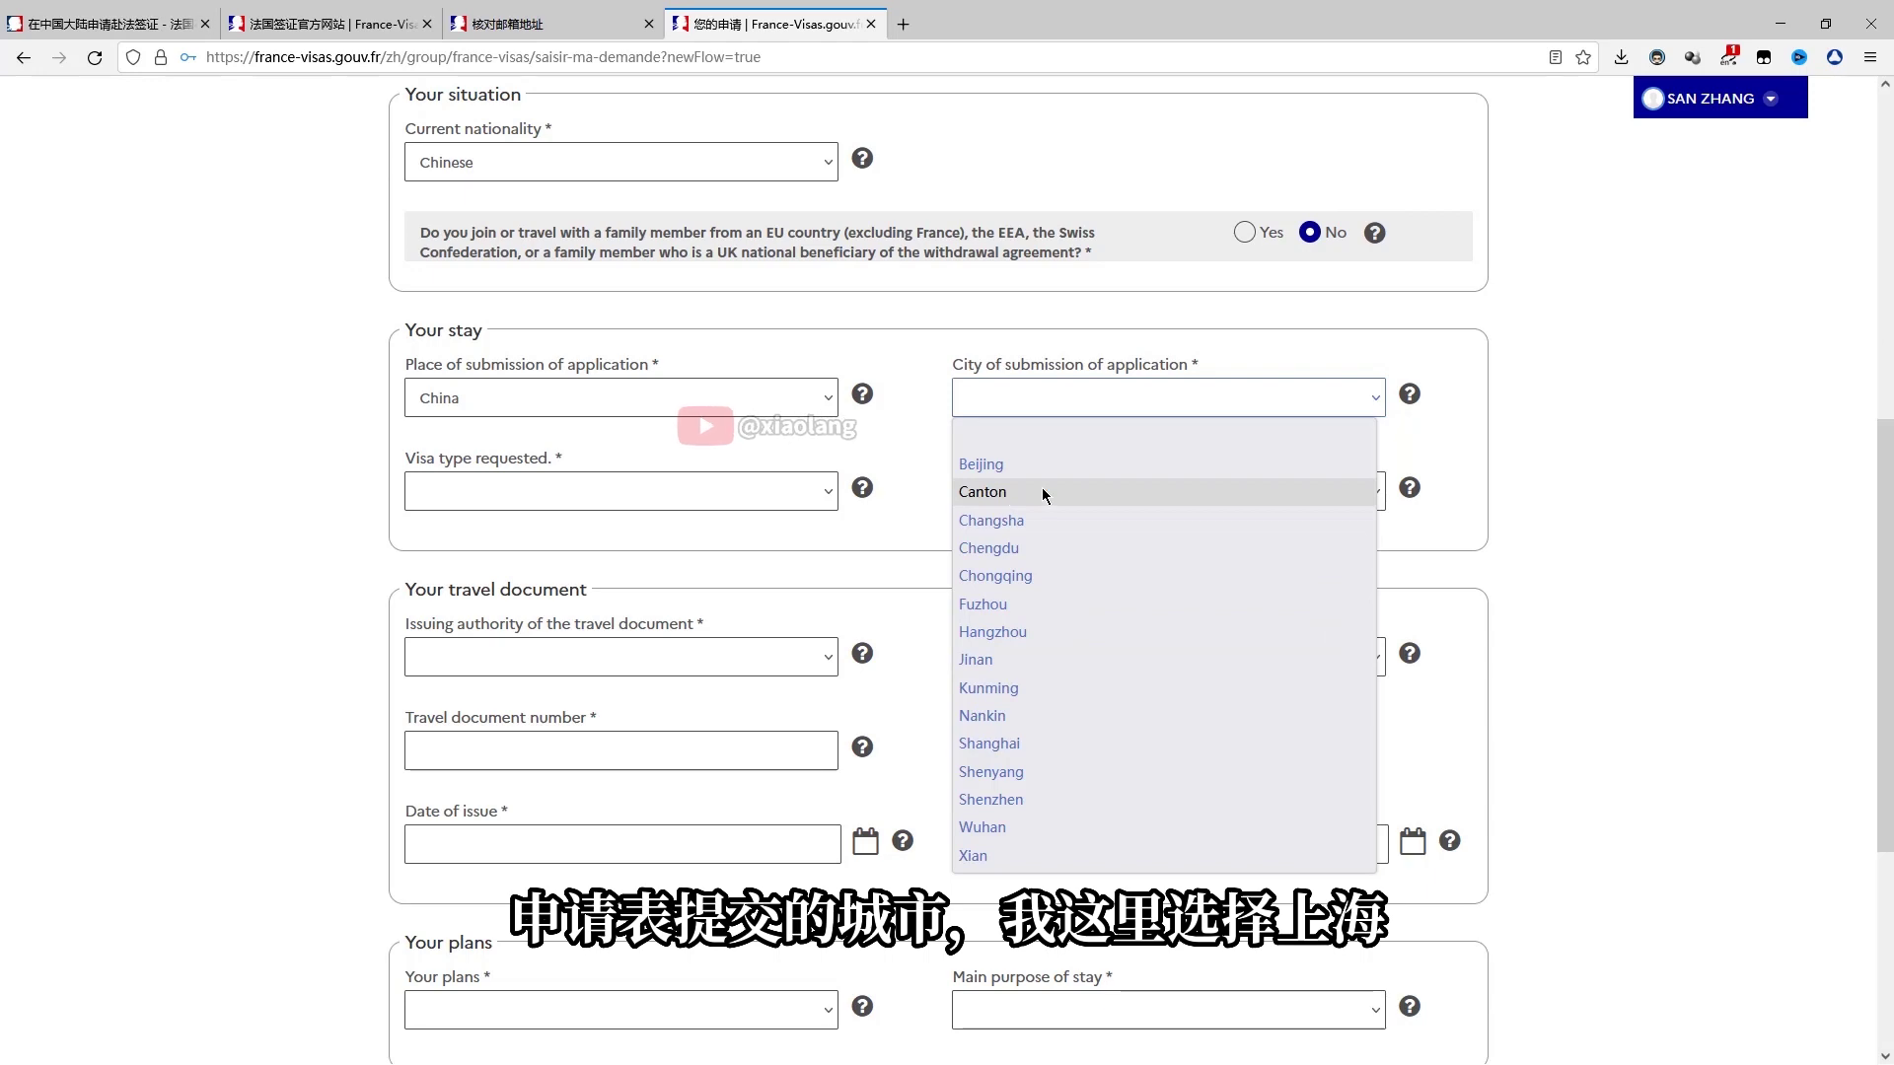
left_click(989, 743)
left_click(706, 505)
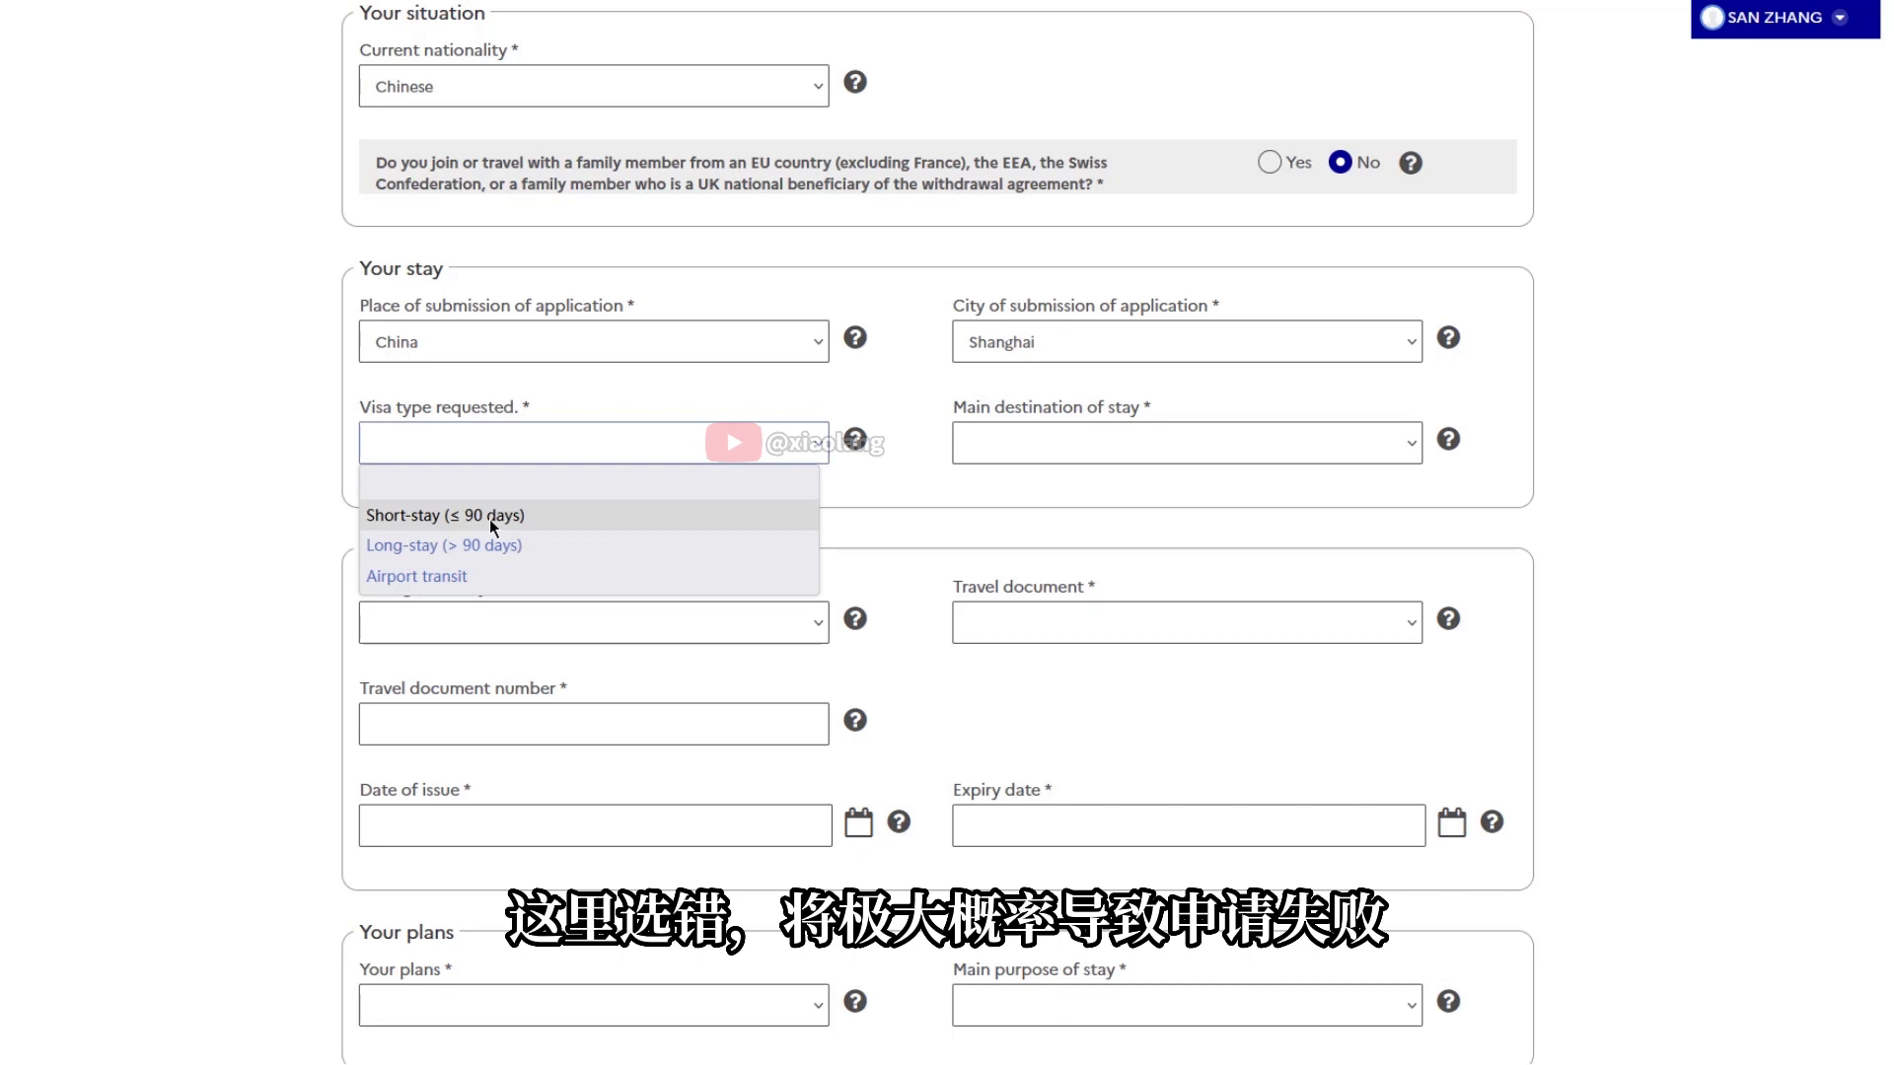
left_click(489, 519)
left_click(1213, 451)
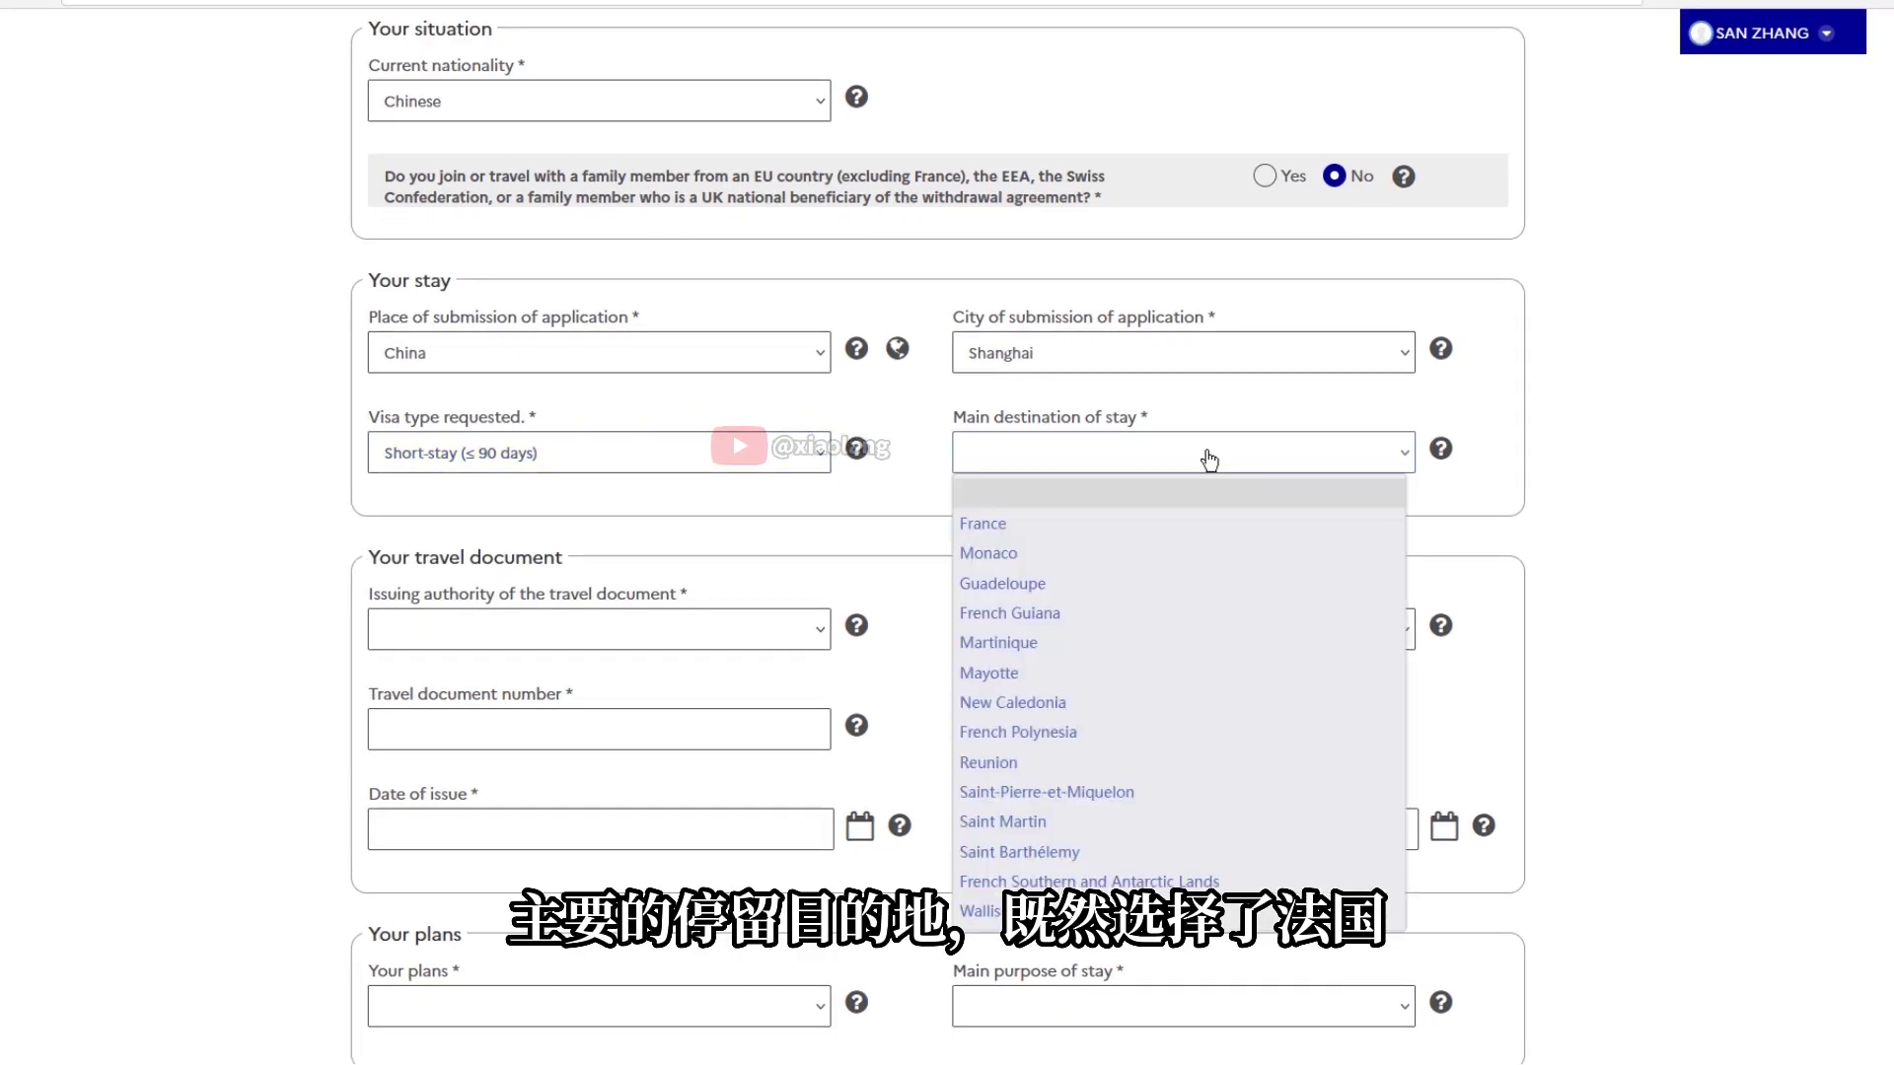
left_click(965, 528)
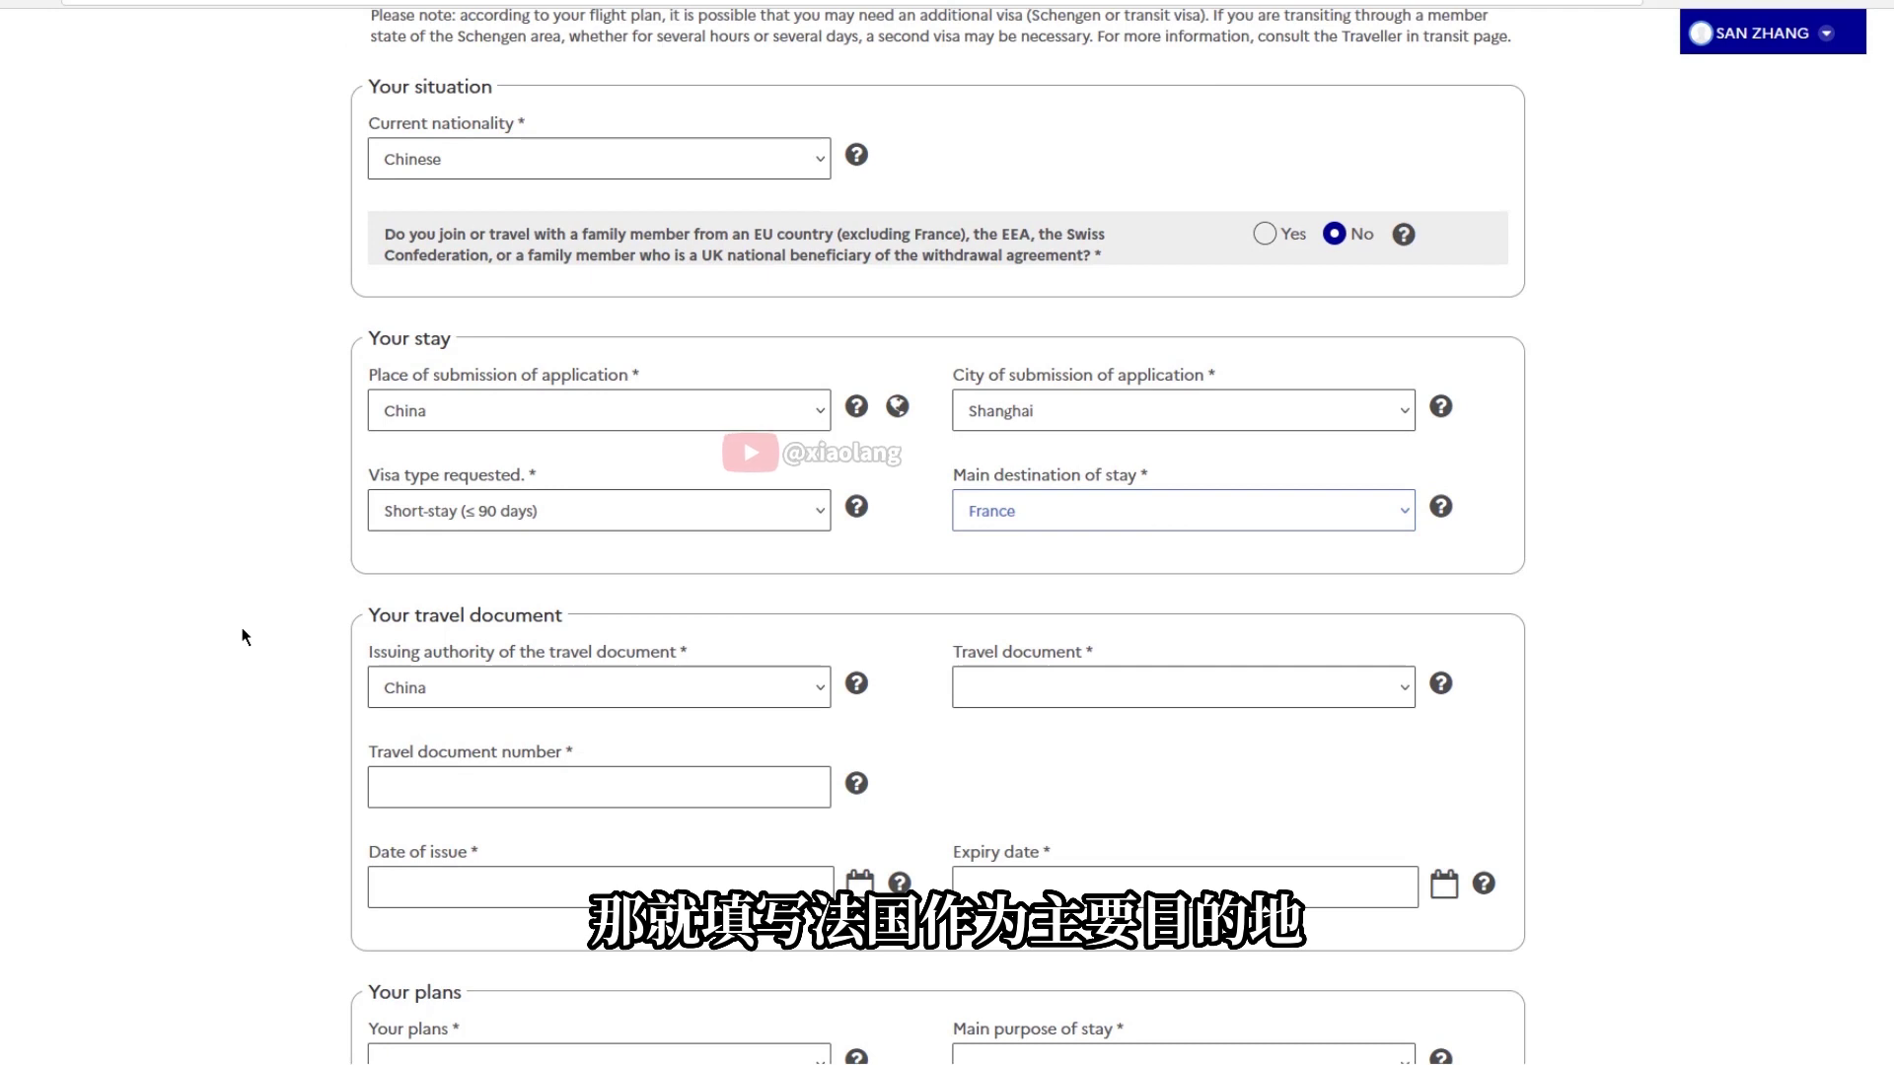
Enter the ordinary passport's number, issue date 02/11/2022 and expiry date 01/11/2031
left_click(1260, 689)
left_click(1046, 760)
left_click(669, 788)
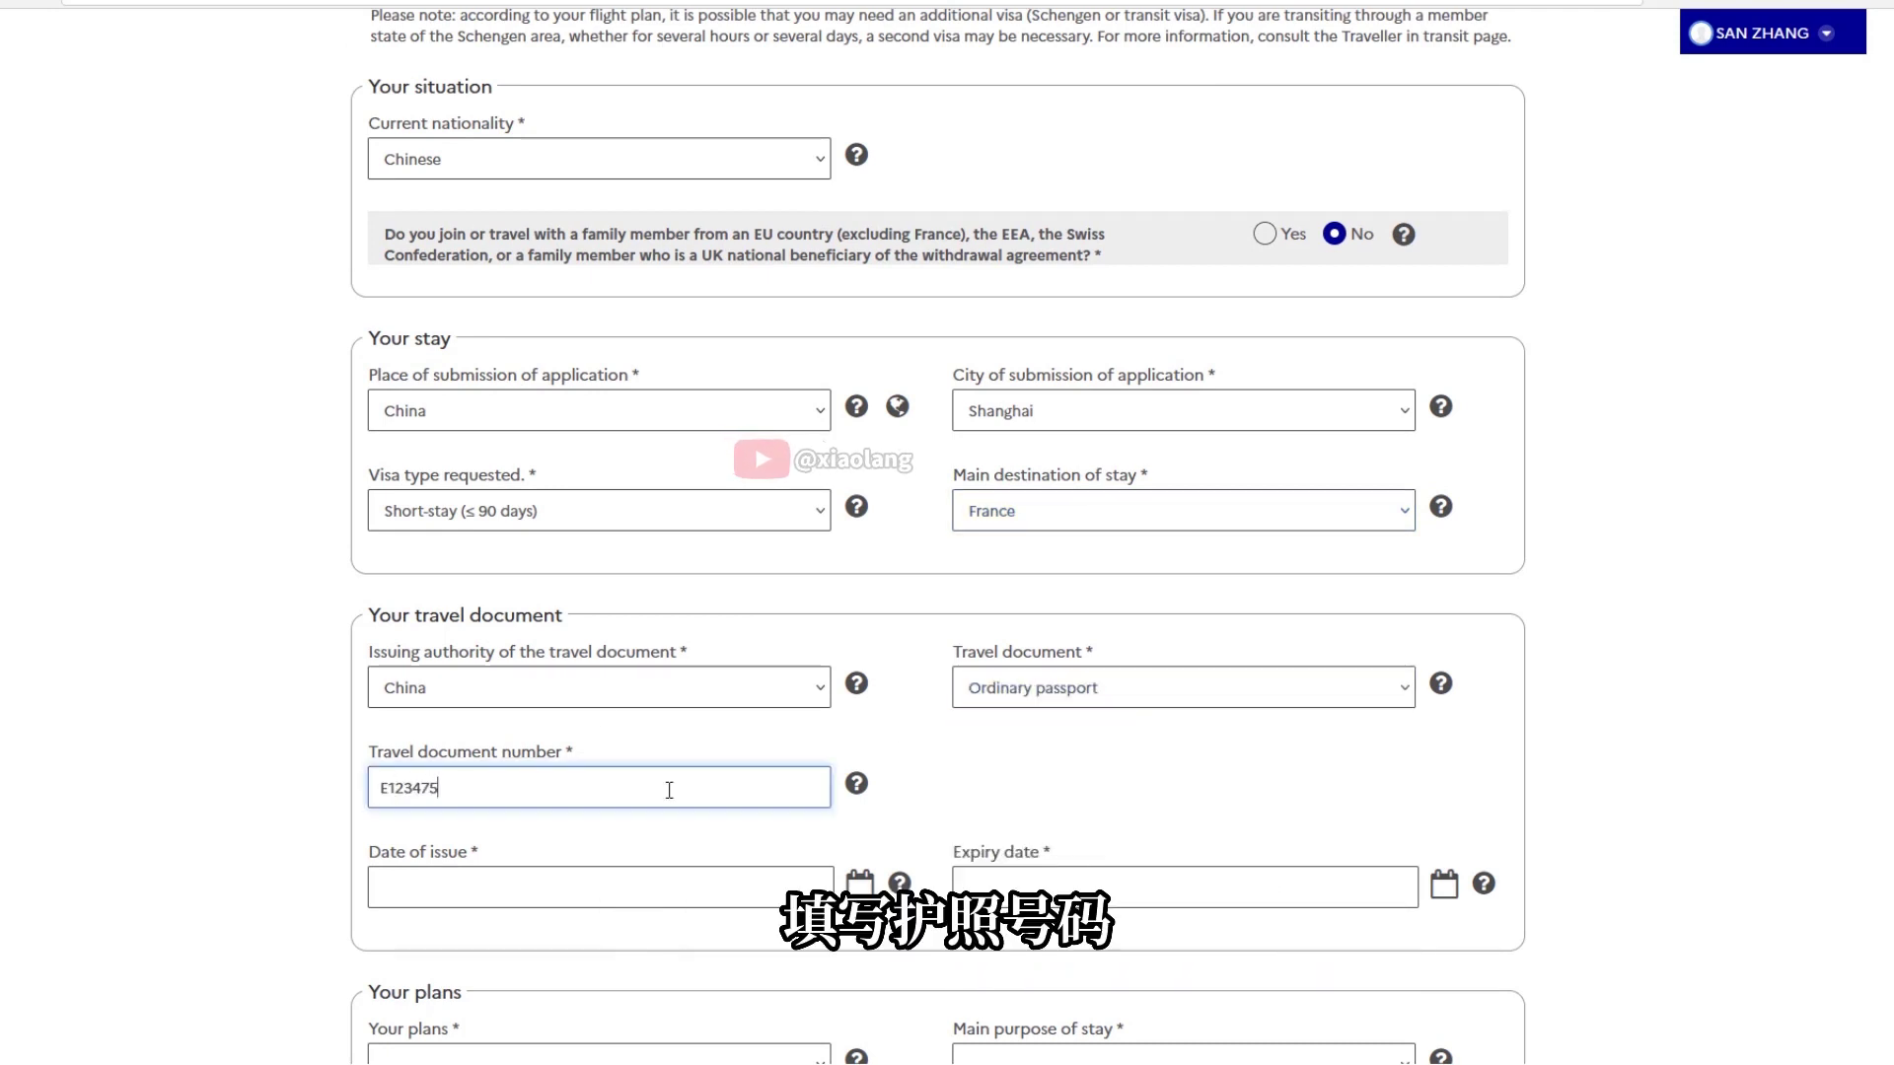
left_click(613, 892)
left_click(478, 730)
left_click(1132, 885)
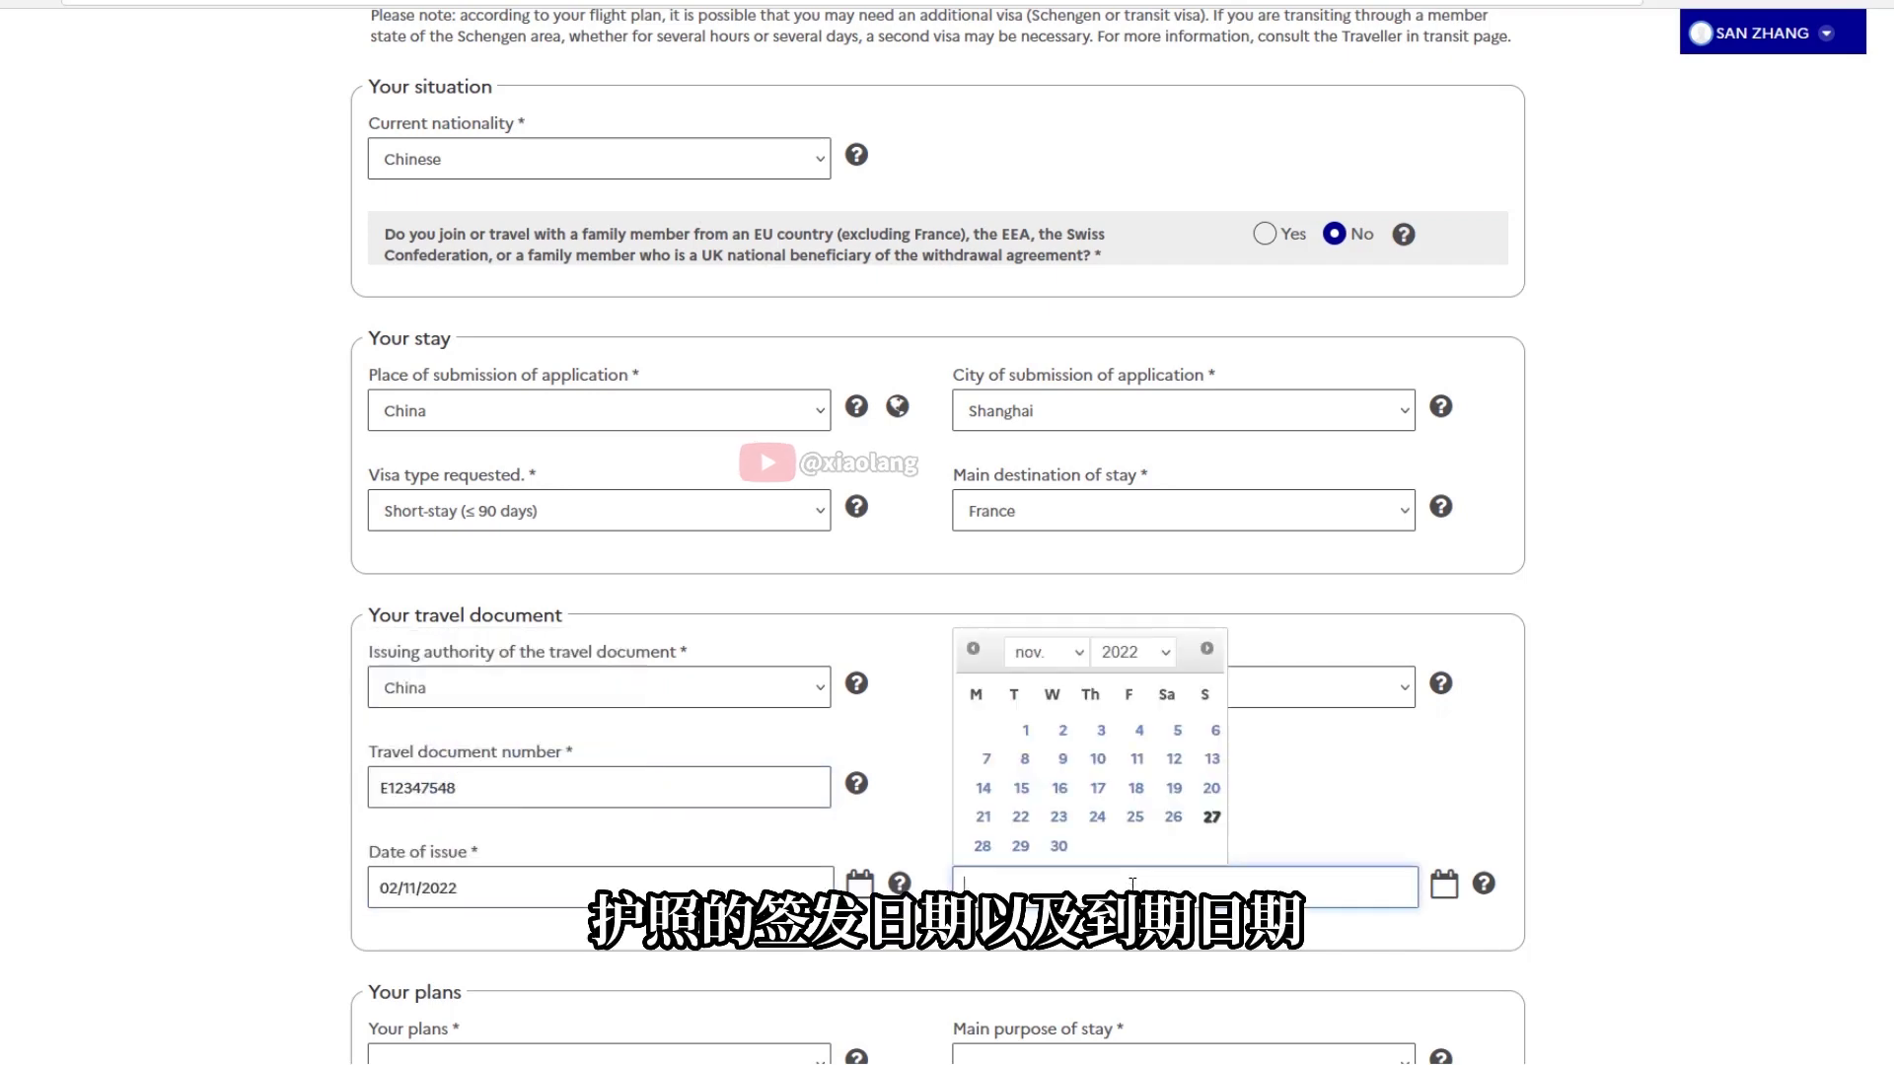
left_click(1135, 652)
left_click(1134, 613)
left_click(1167, 730)
Set the plans to Tourism and purpose to Tourism / Private visit, then verify the form
scroll(263, 893, "down", 5)
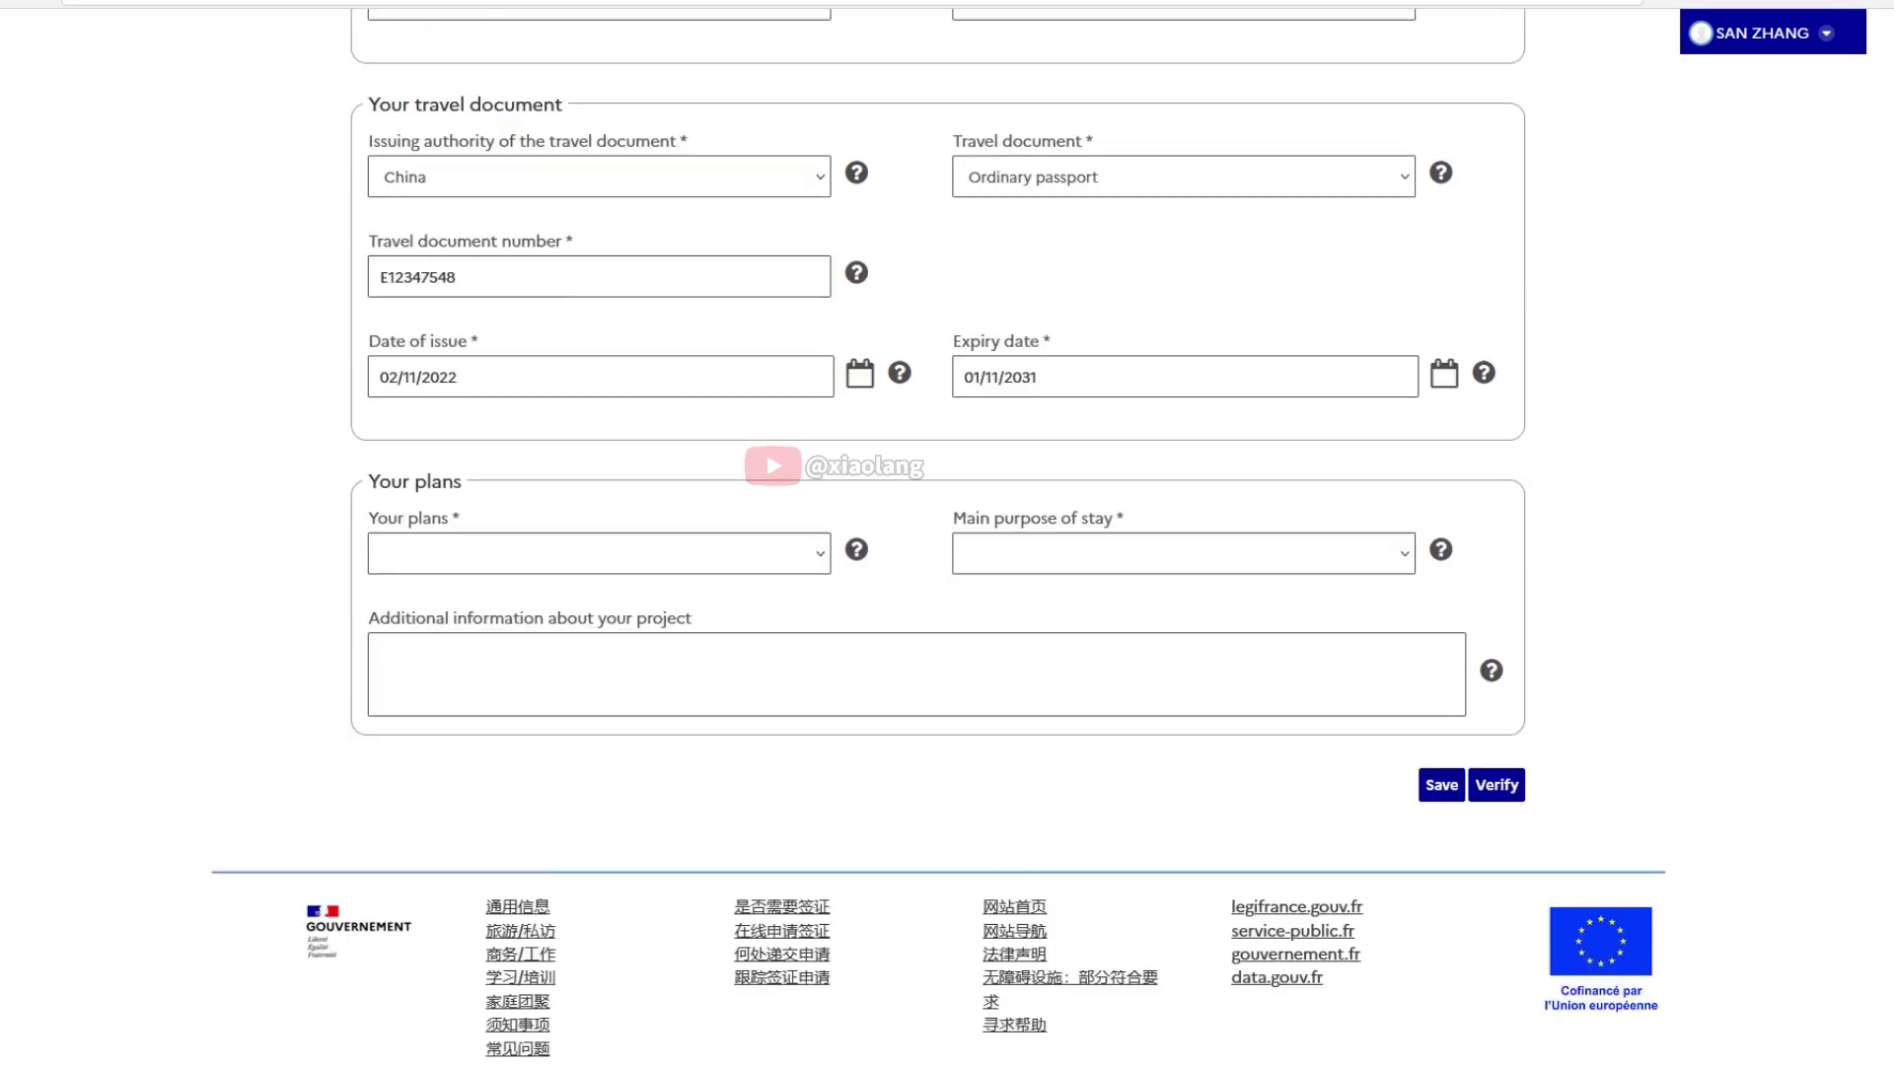
left_click(592, 443)
left_click(405, 689)
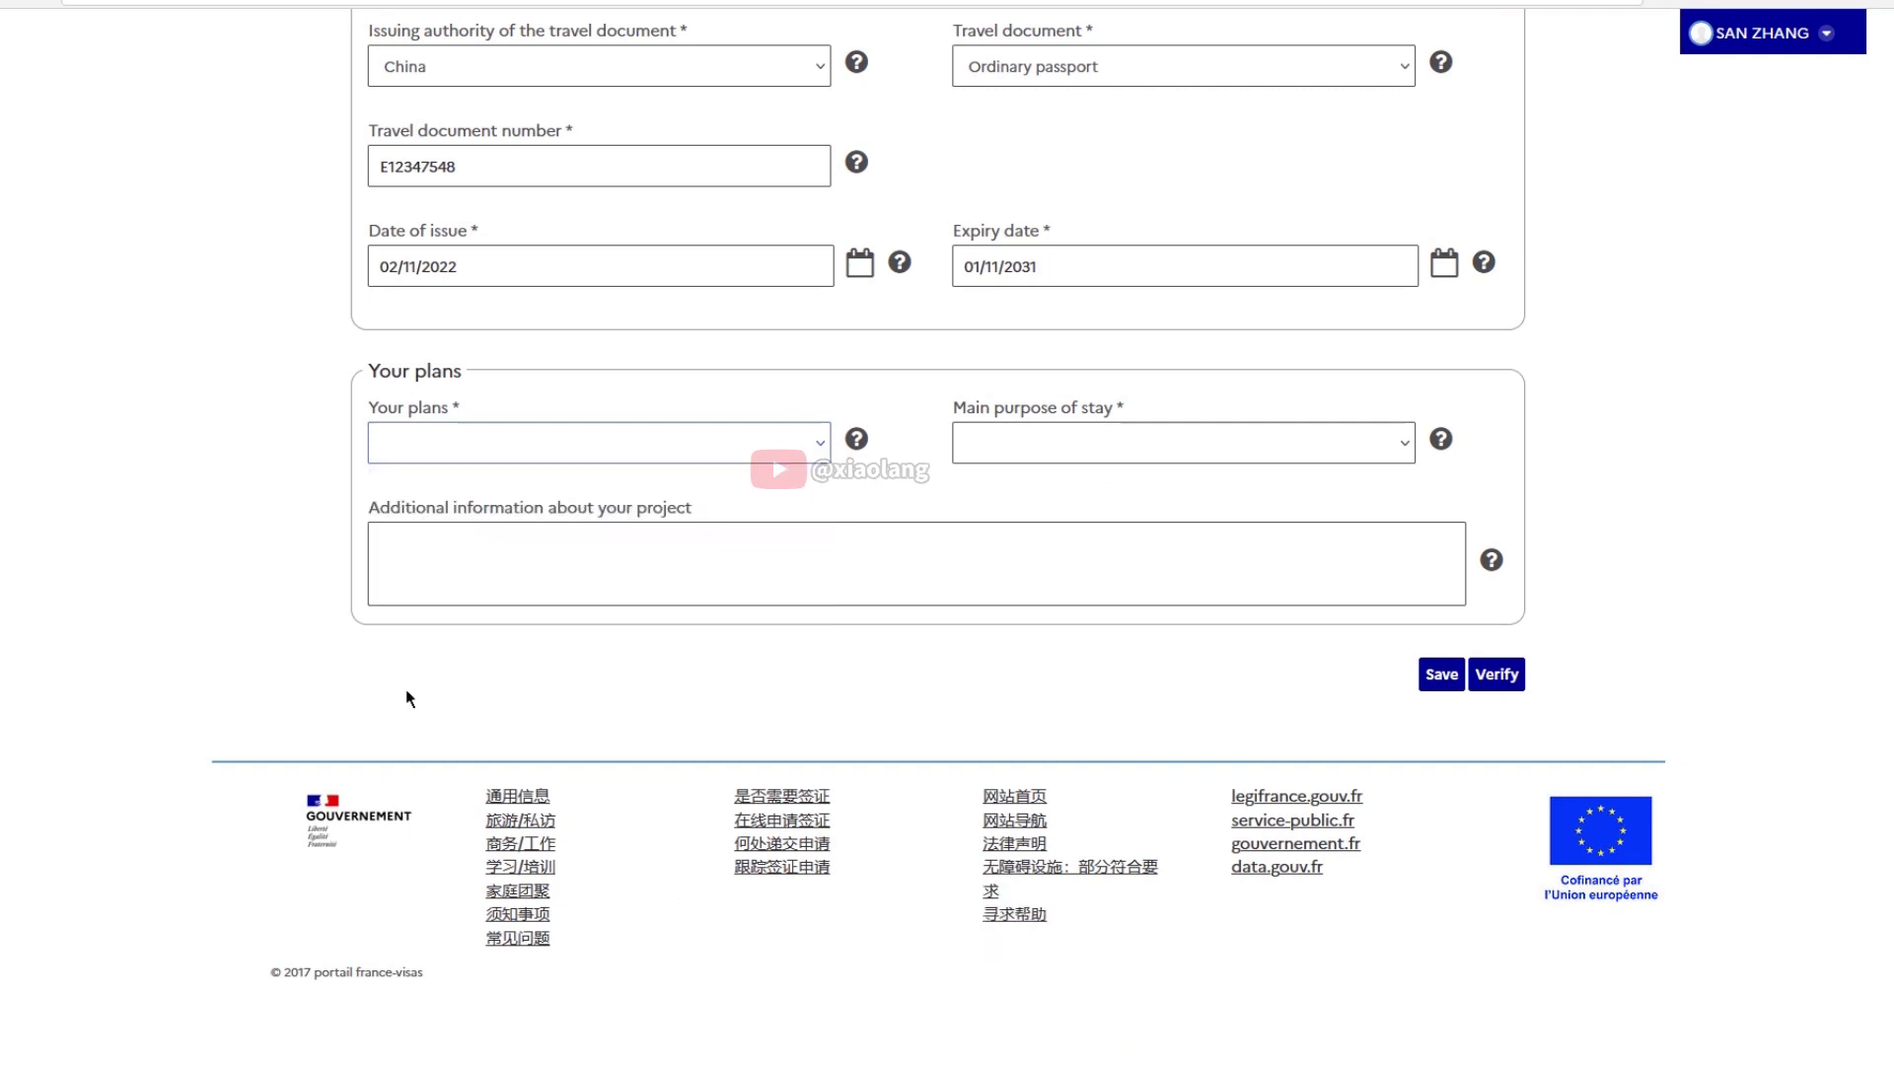
left_click(1073, 446)
left_click(1073, 464)
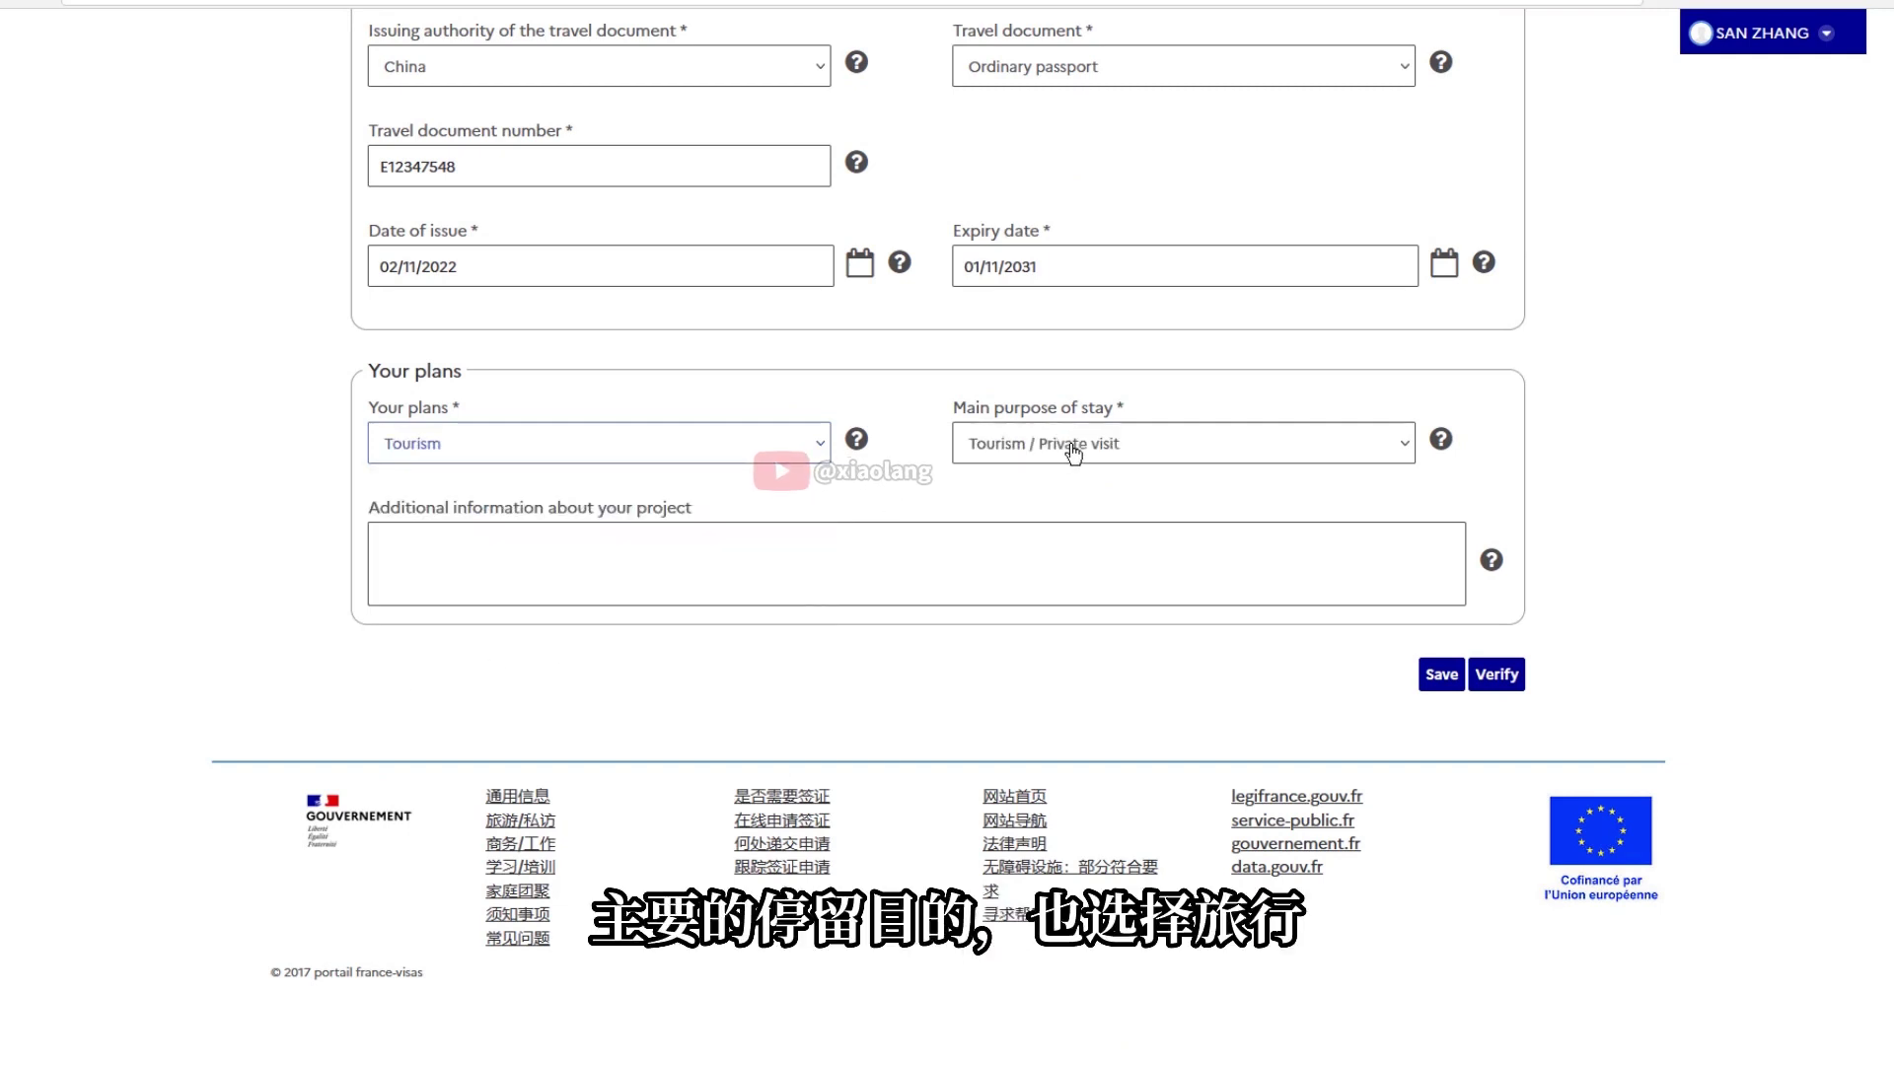
left_click(506, 586)
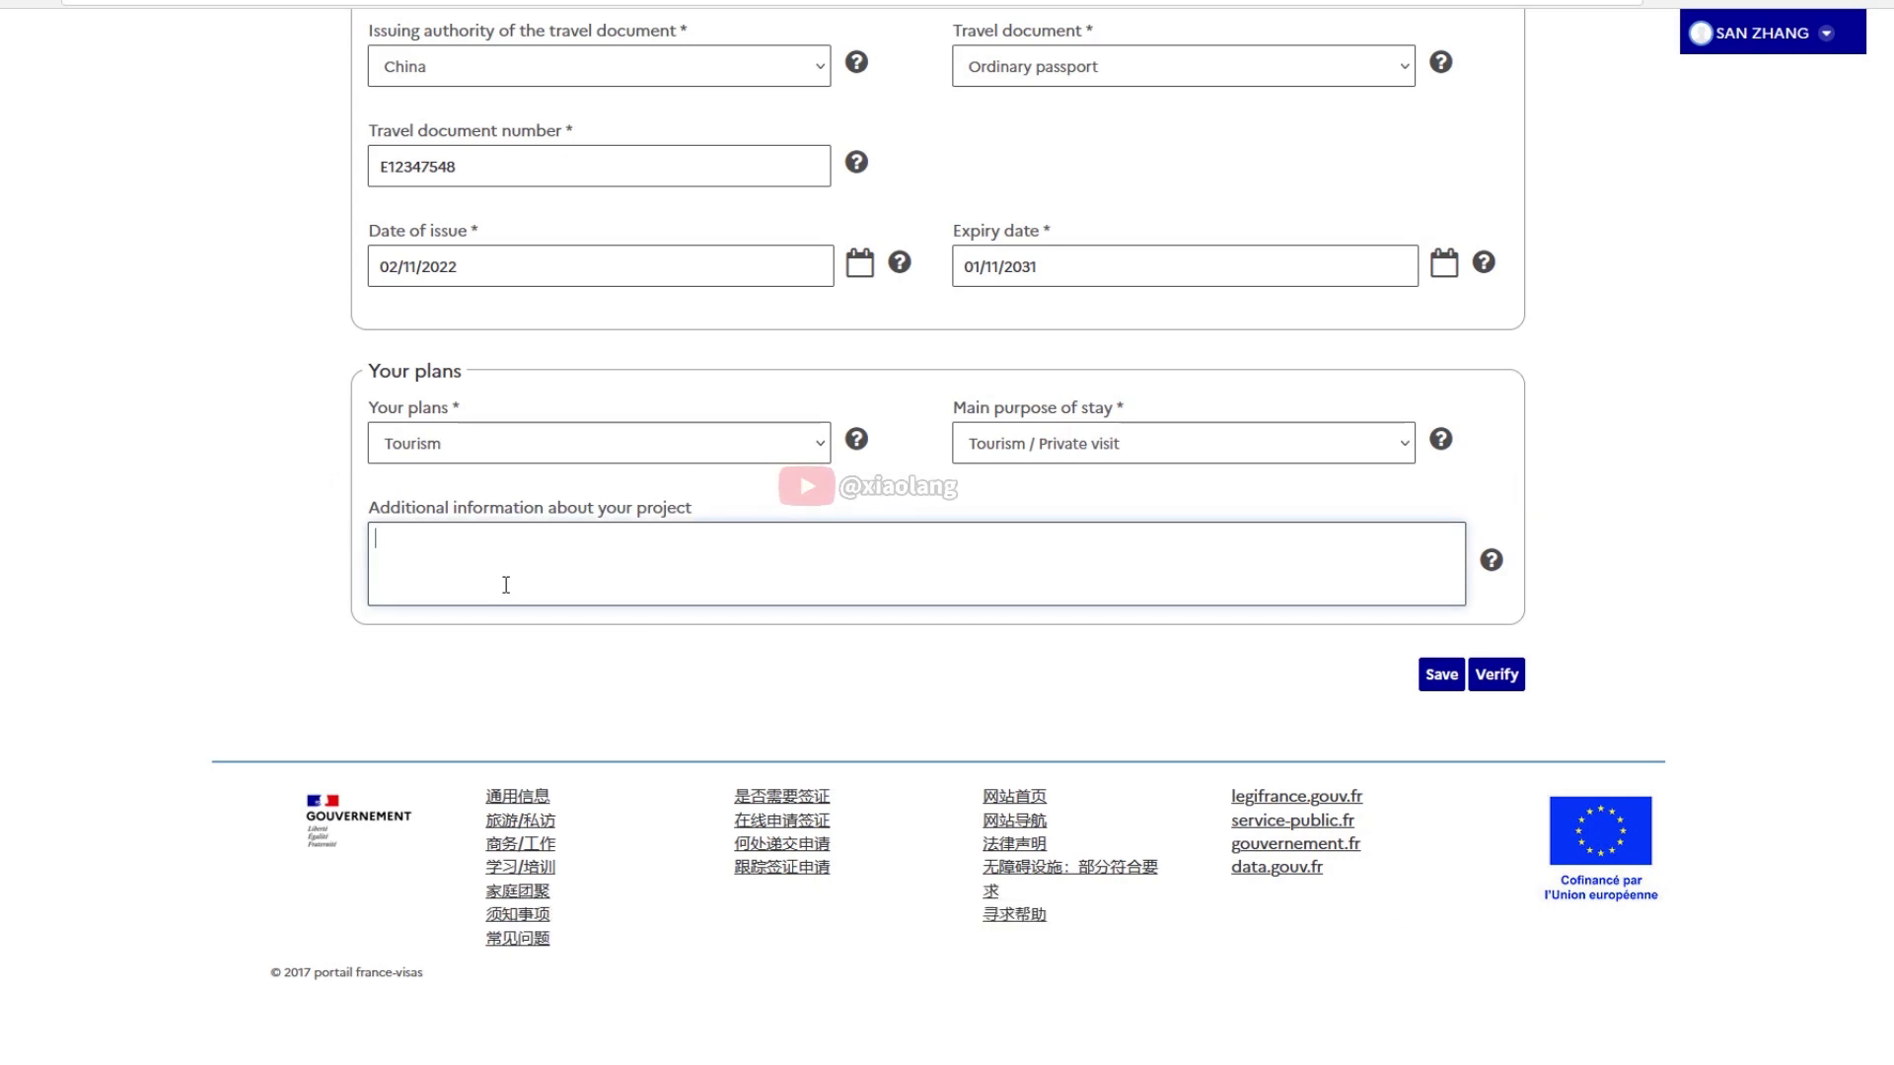
left_click(1493, 681)
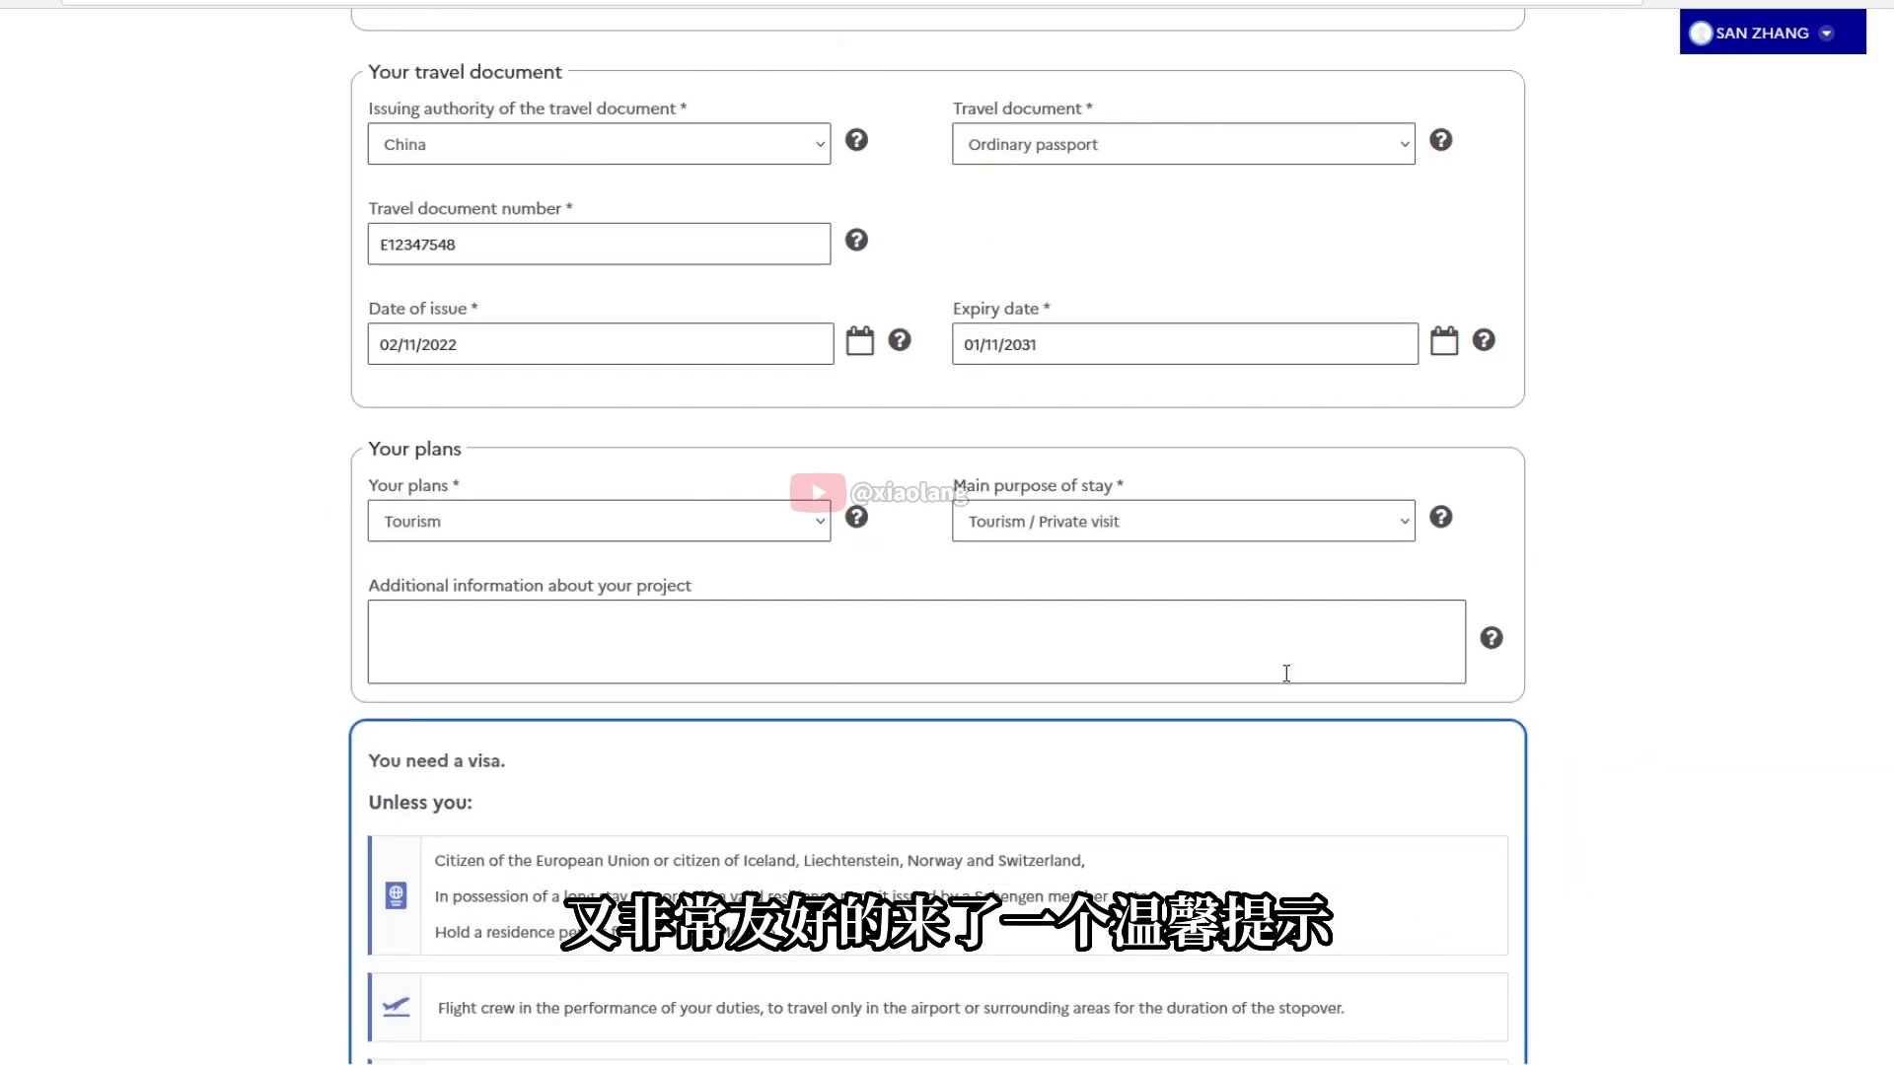
Move past the 'You need a visa' notice and confirm the travel document number
scroll(1806, 457, "down", 5)
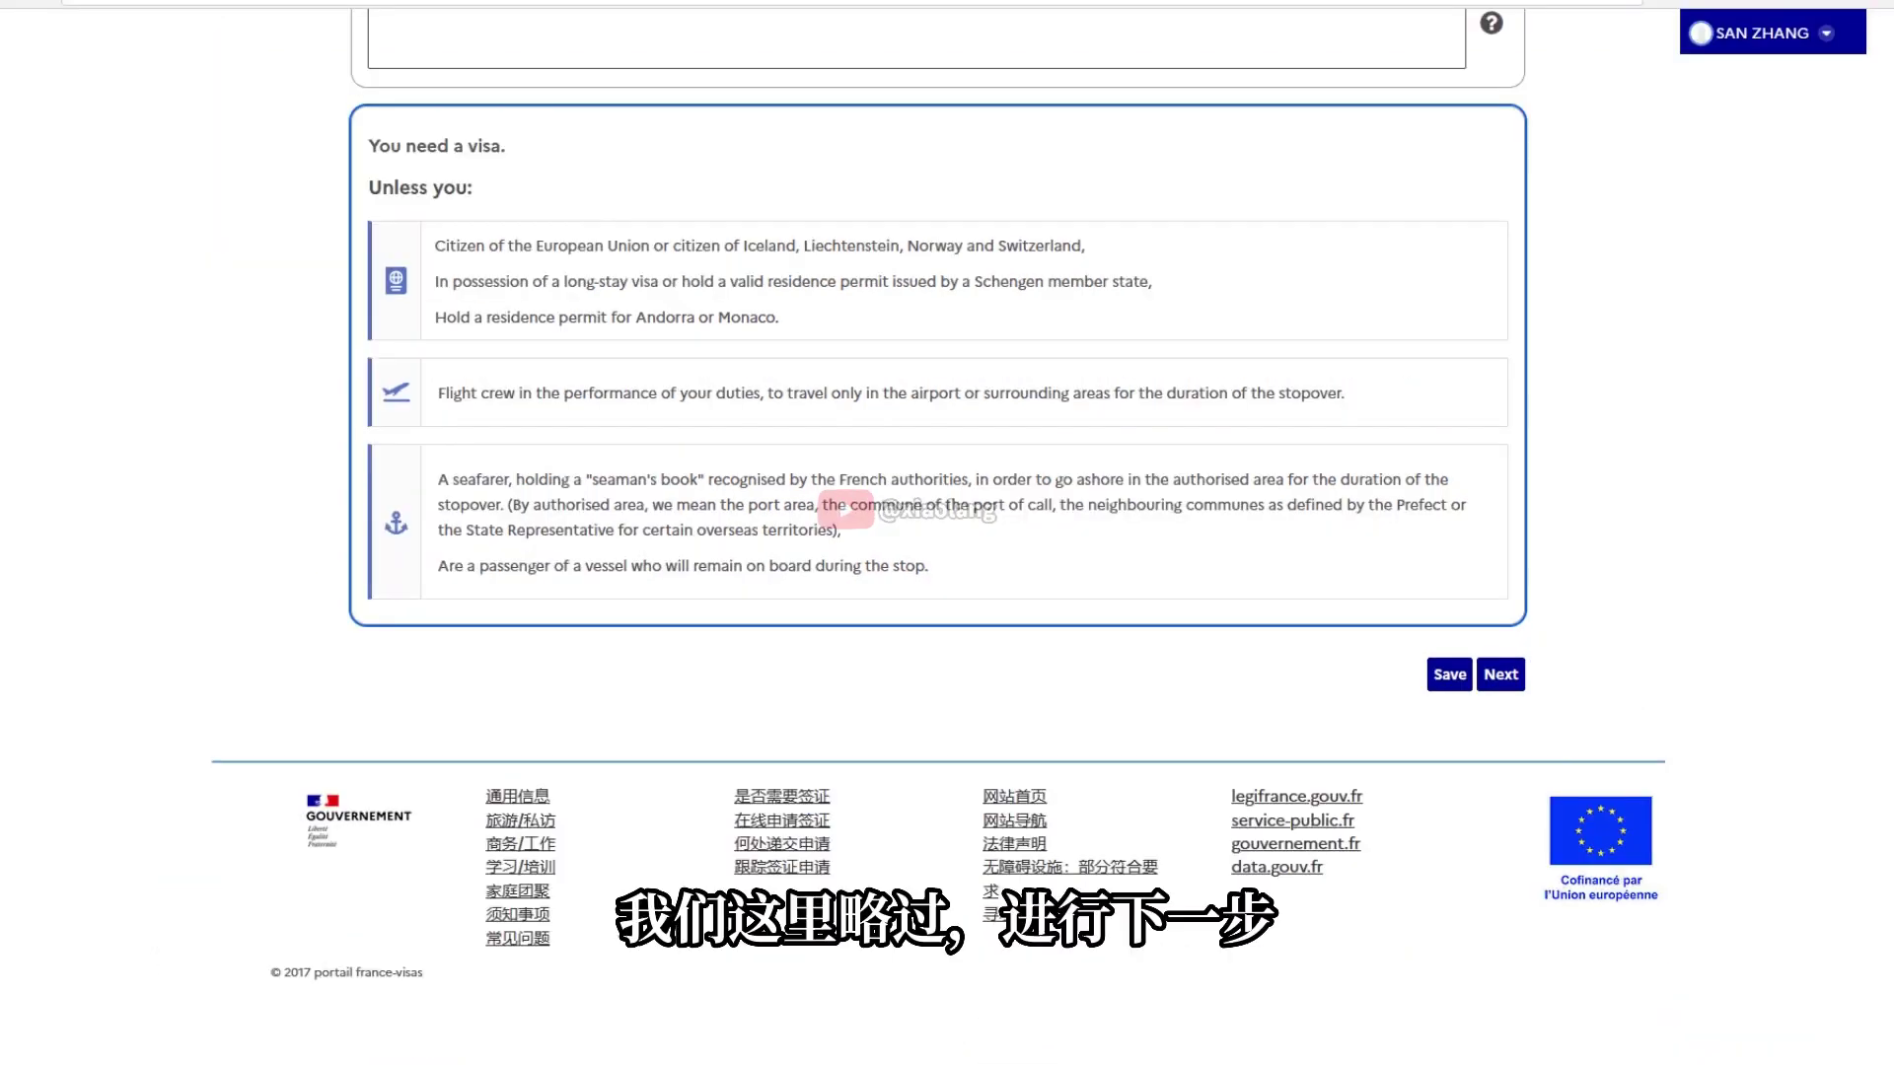
left_click(1500, 679)
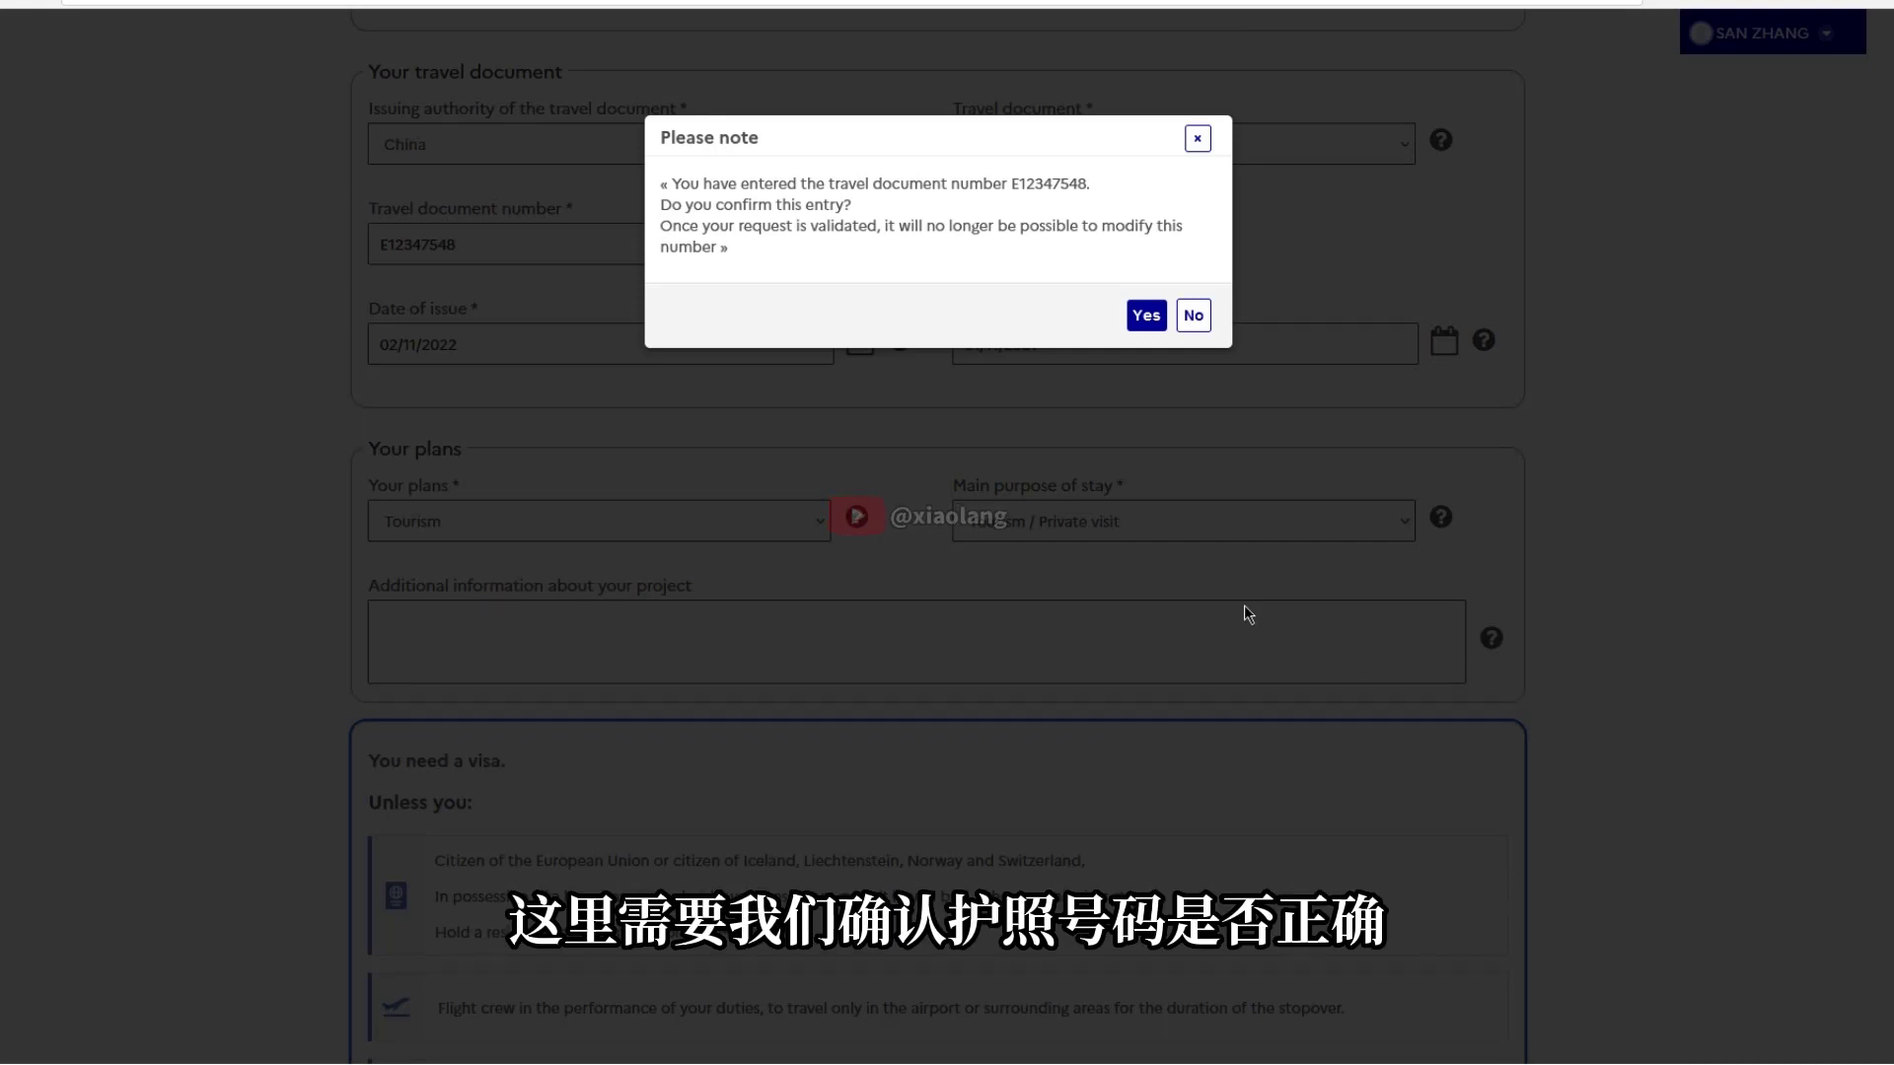
left_click(1146, 316)
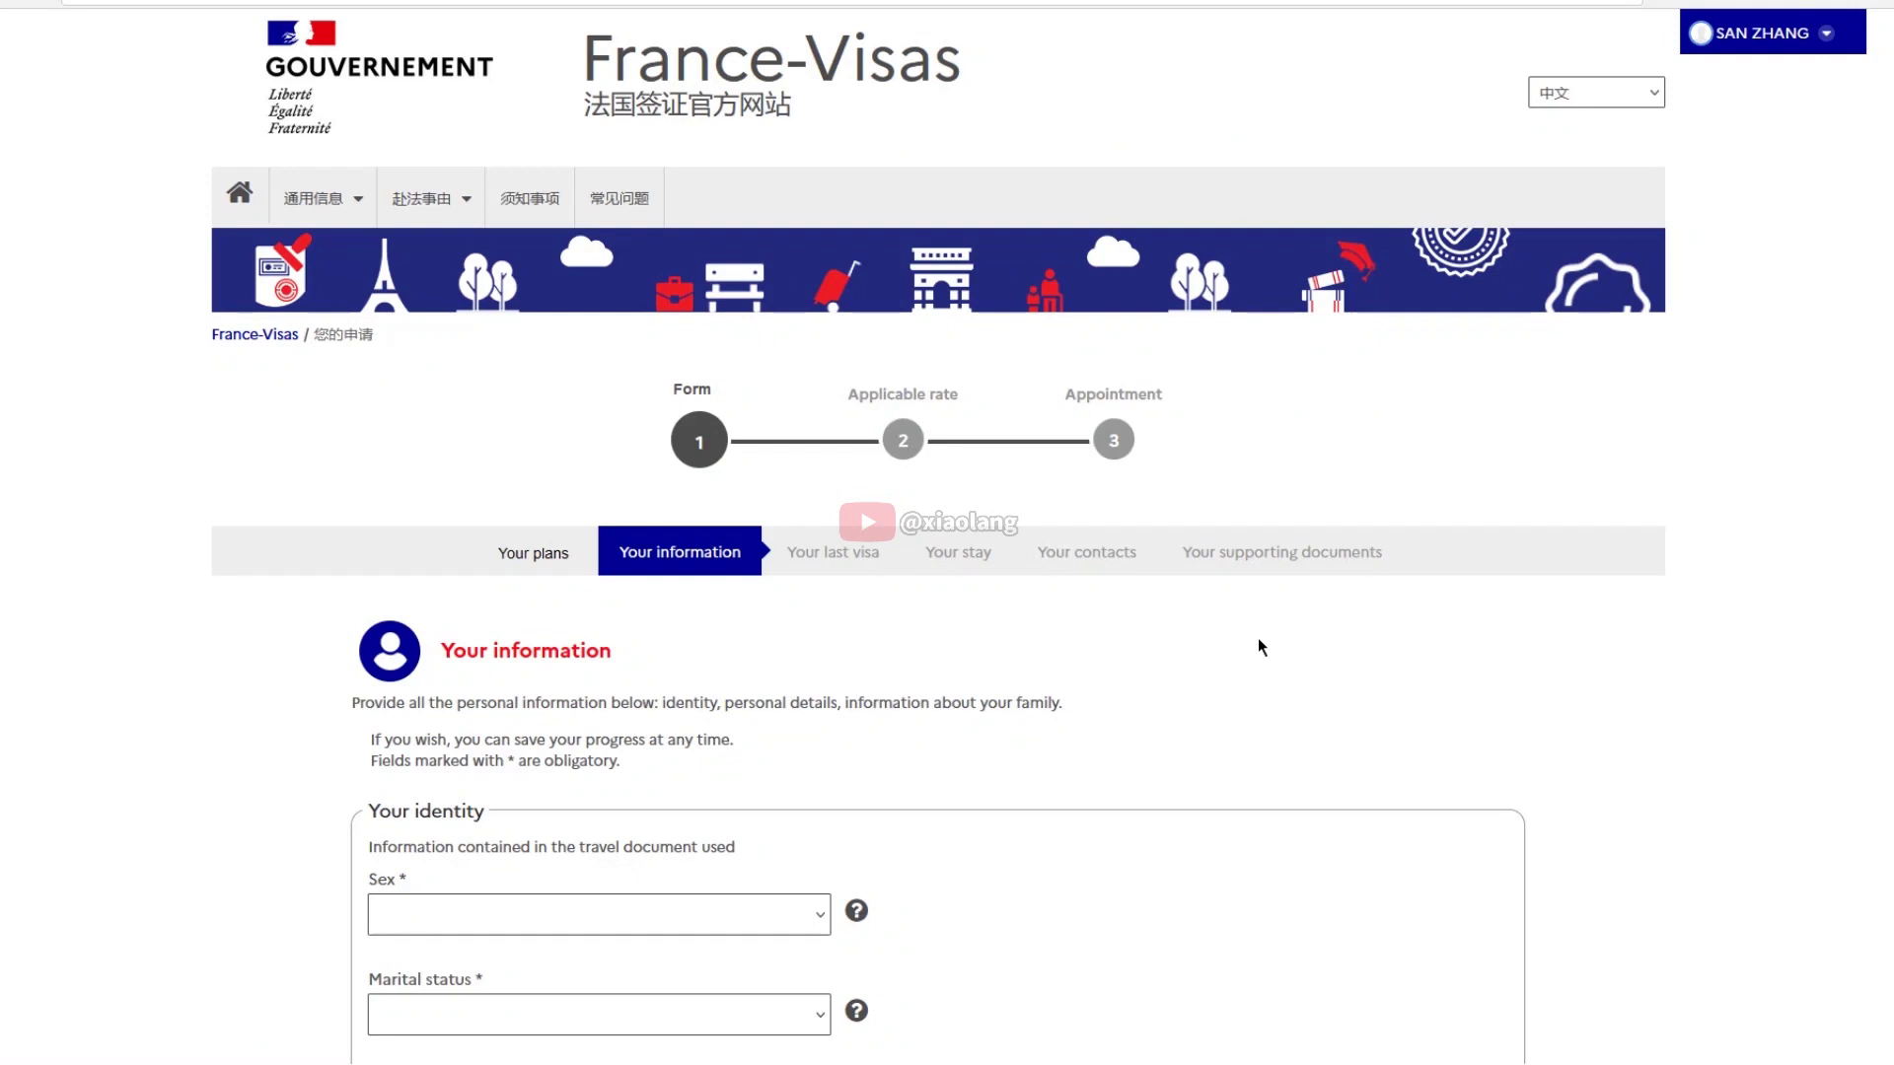
Enter sex Male, marital status Married, the applicant's names and birth date in 1990
scroll(1260, 642, "down", 5)
left_click(811, 323)
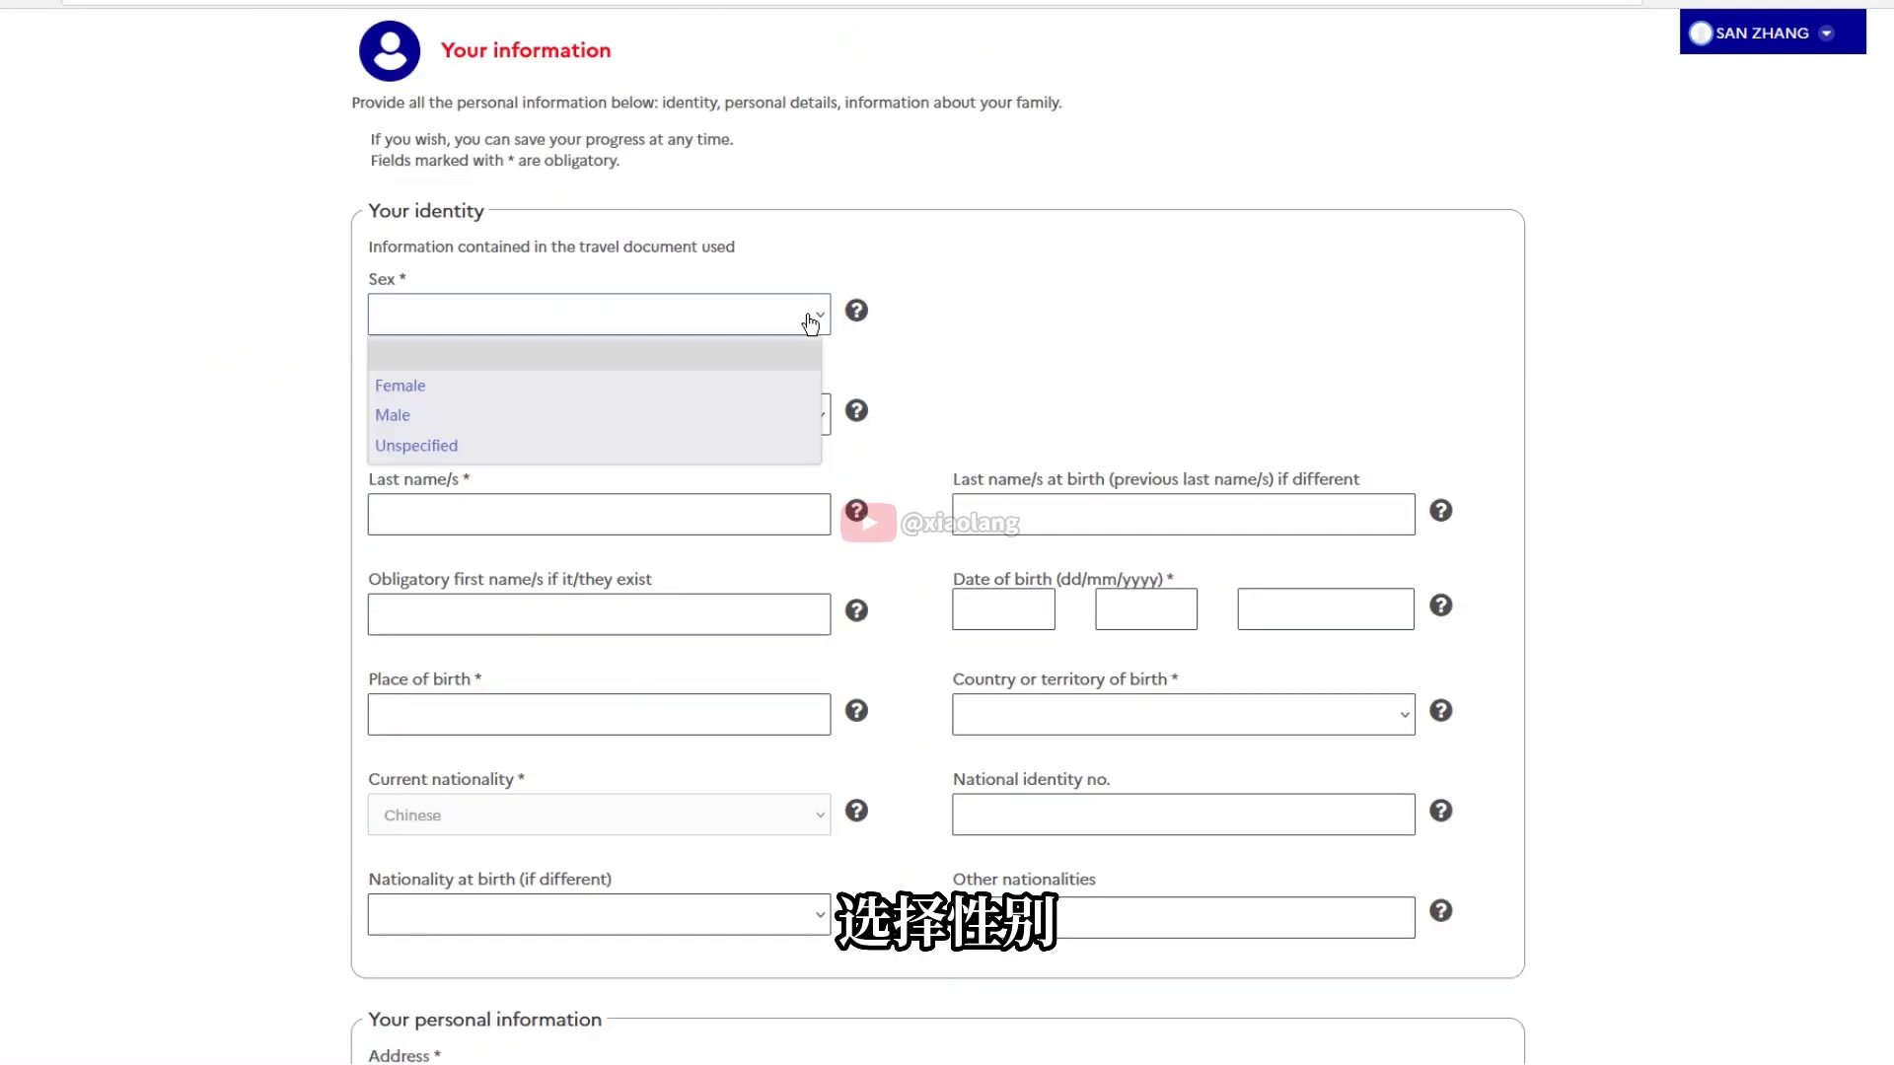
left_click(403, 415)
left_click(761, 422)
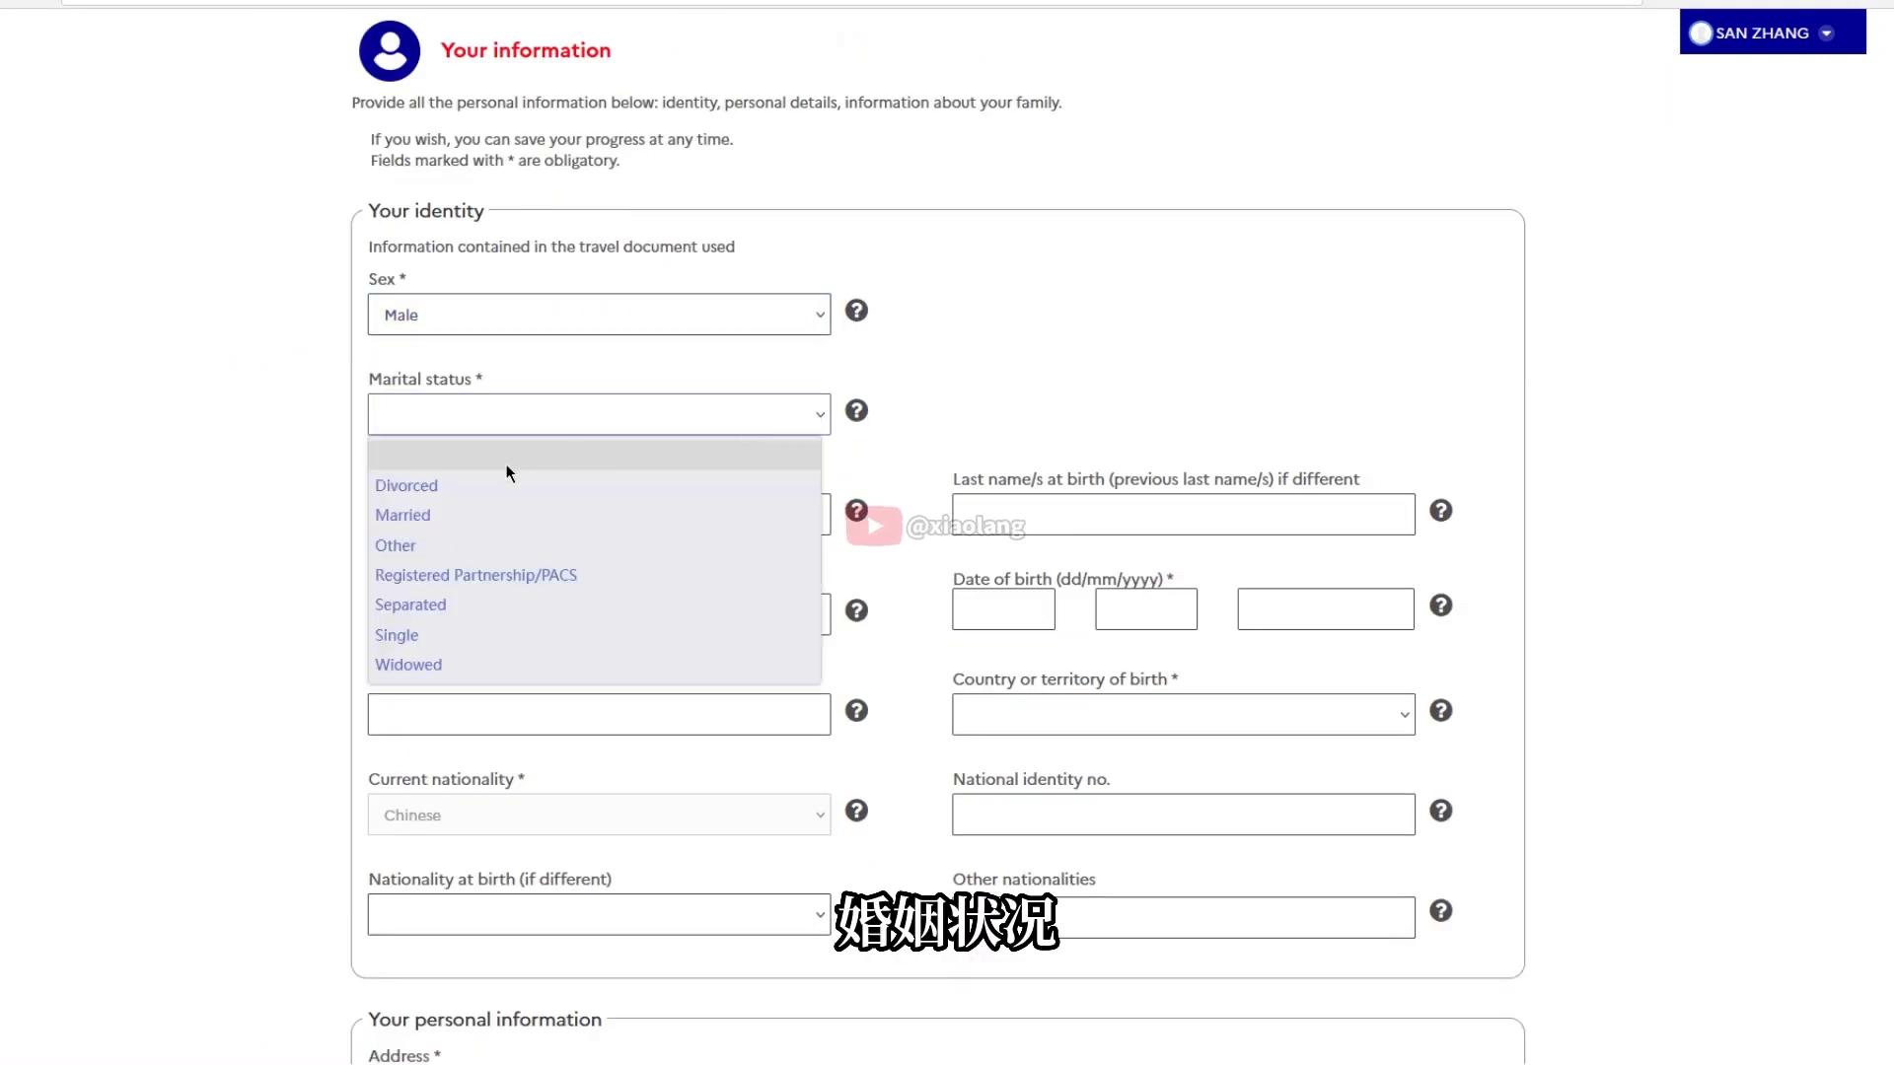
left_click(416, 513)
left_click(770, 522)
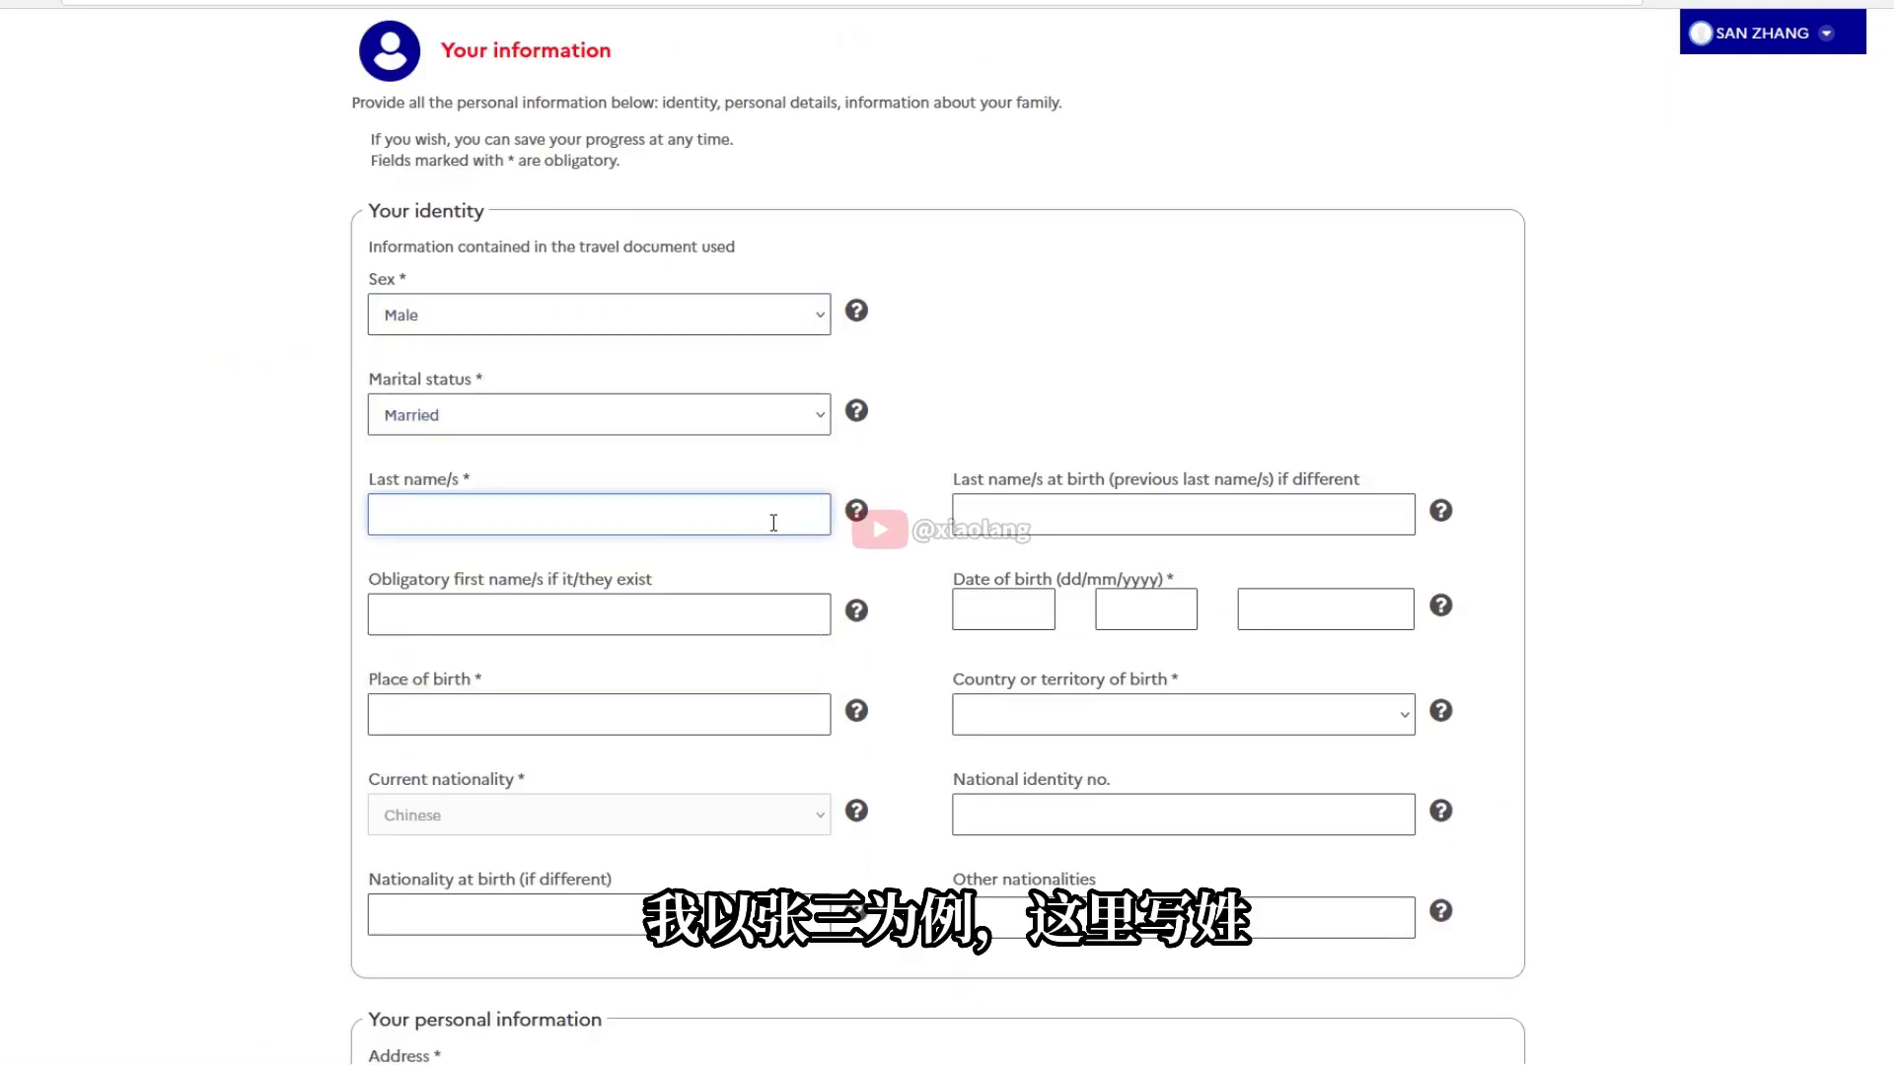
type("ZHANG")
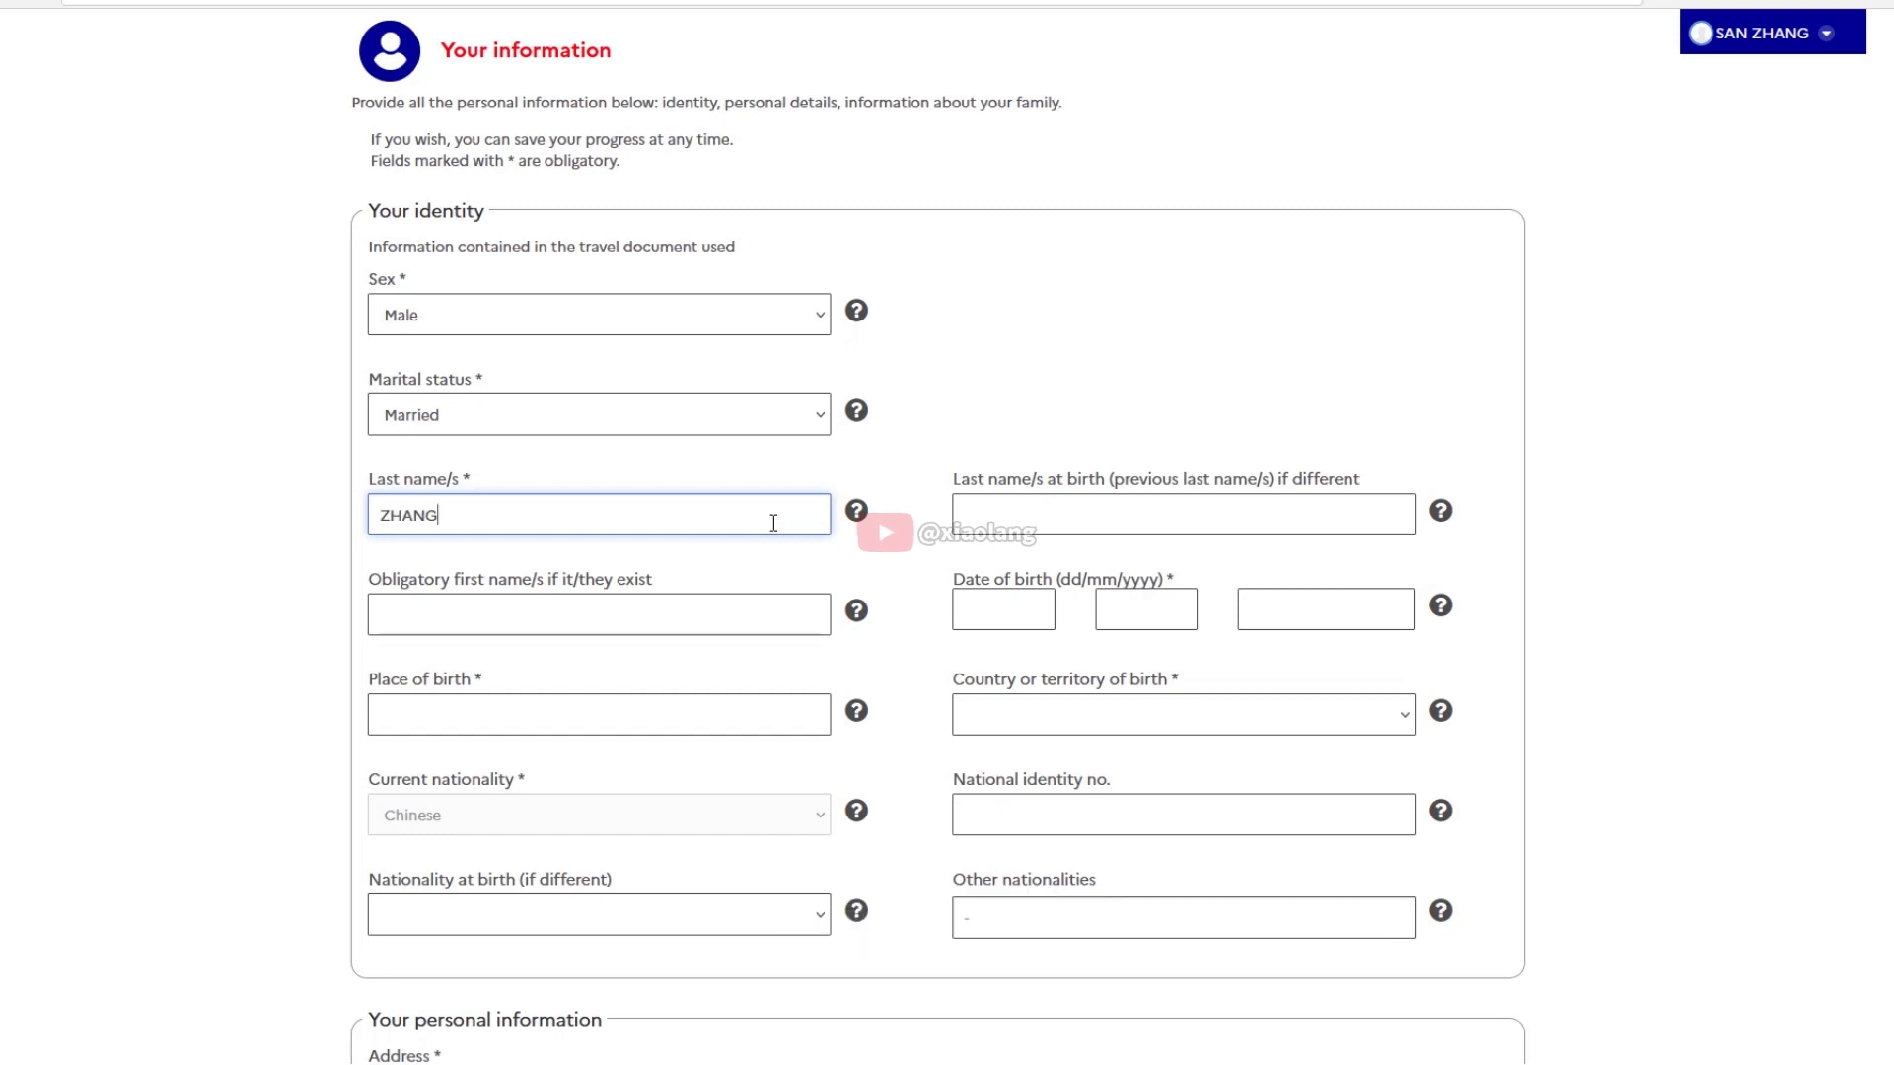
left_click(491, 604)
type("San")
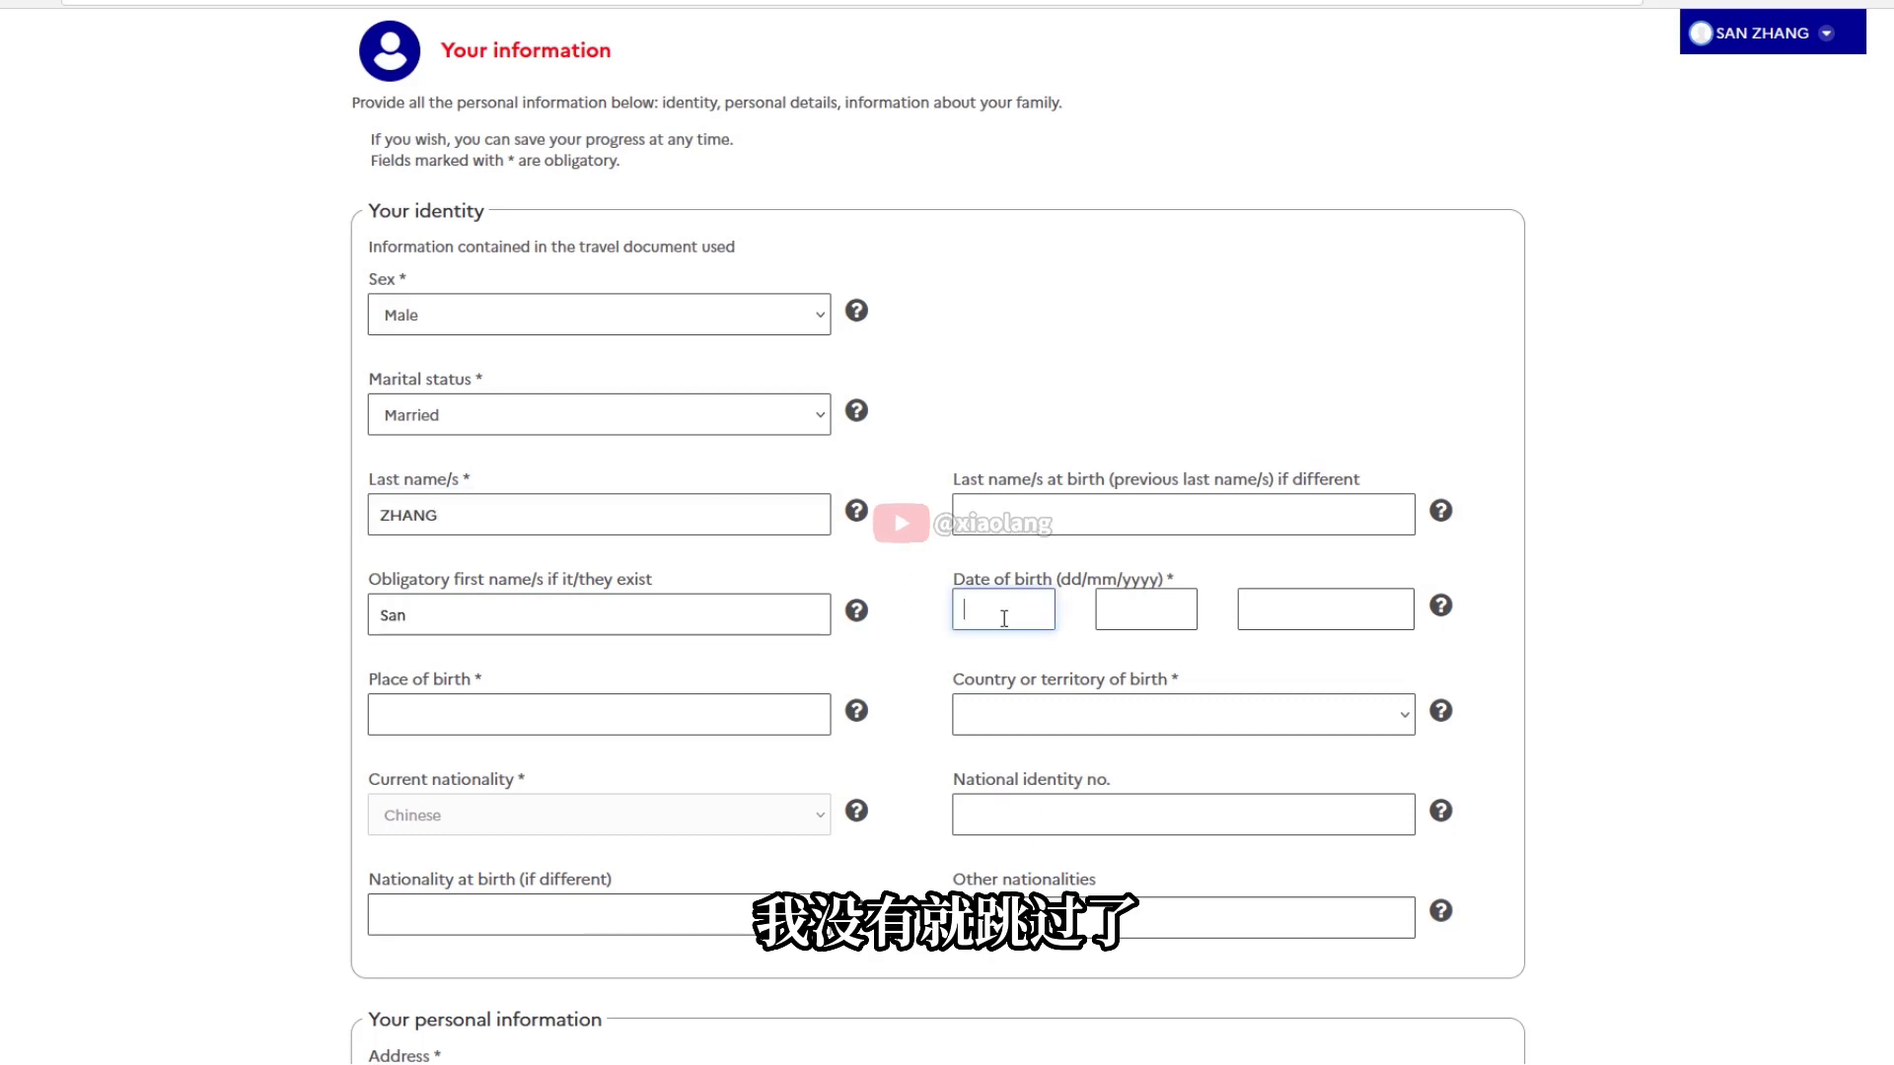
key("Tab")
type("2")
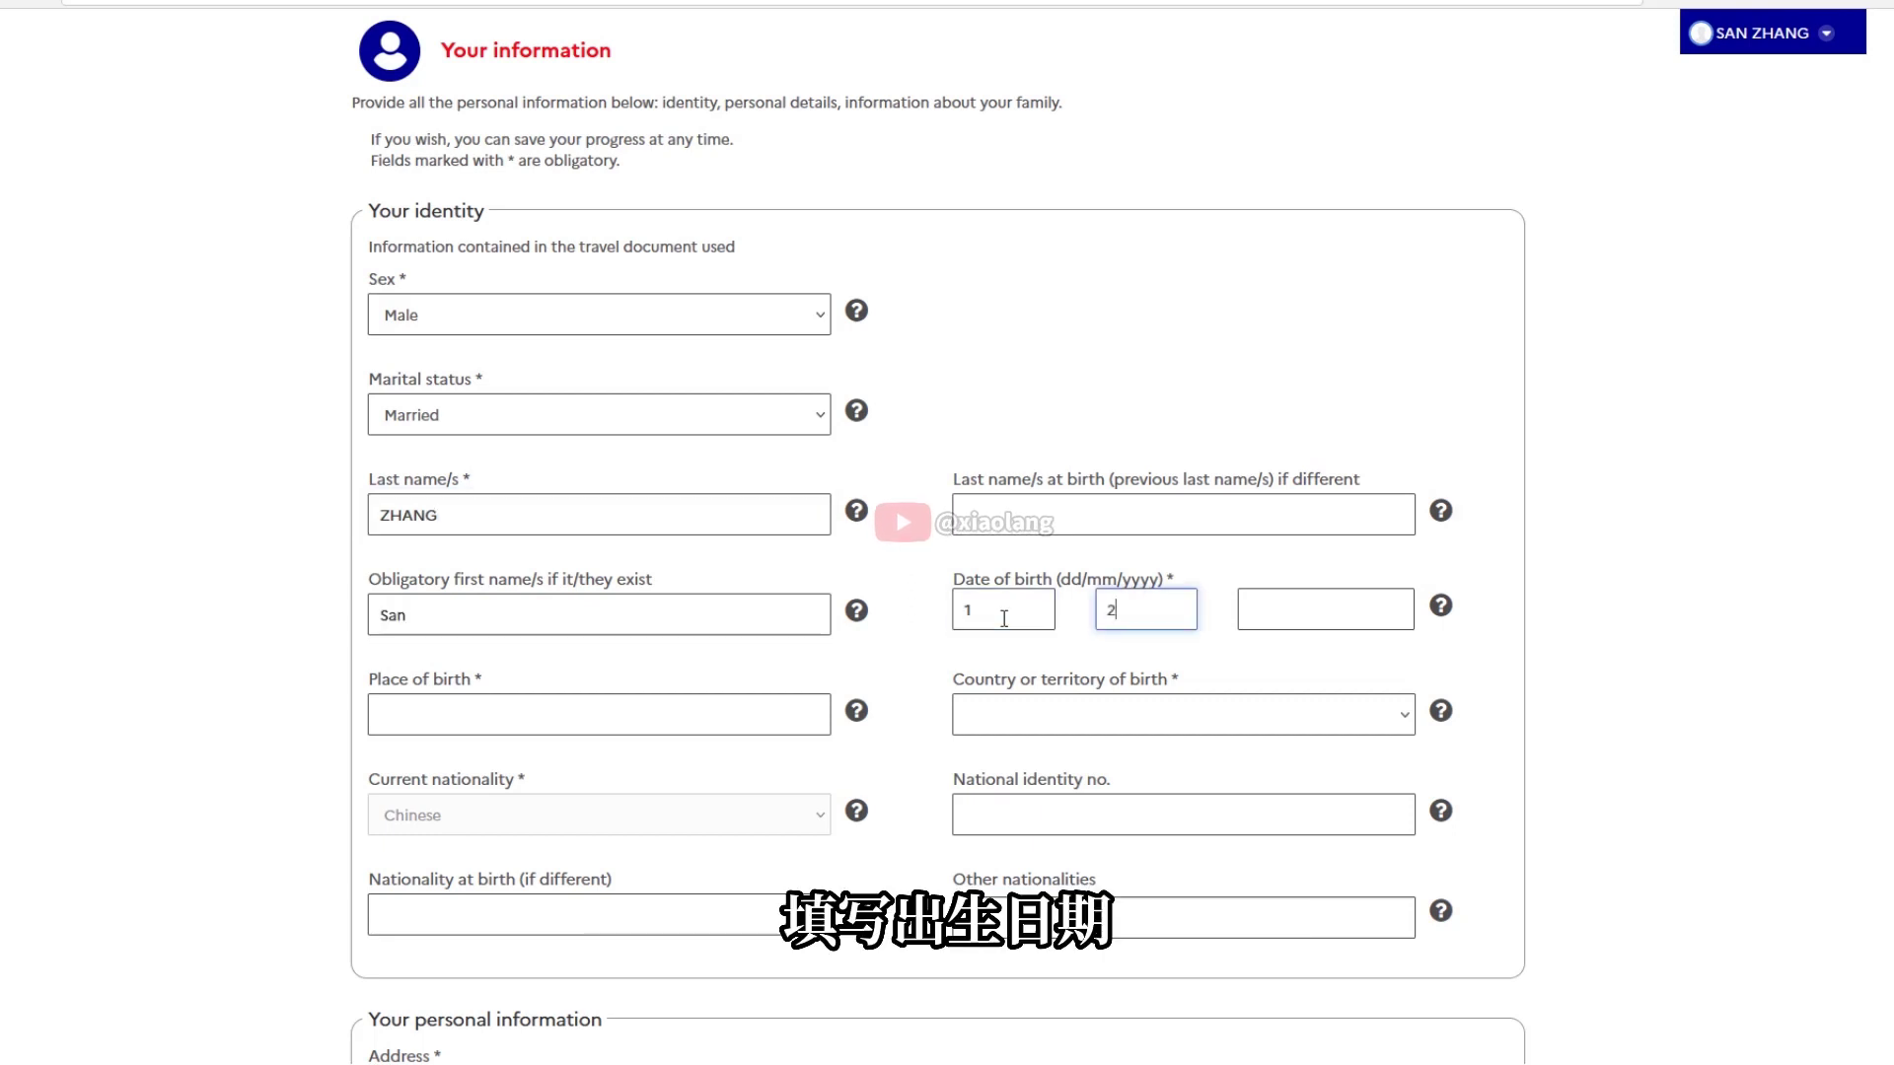
left_click(1330, 608)
type("1990")
Enter the place of birth, China as birth country, and the national identity number
left_click(397, 721)
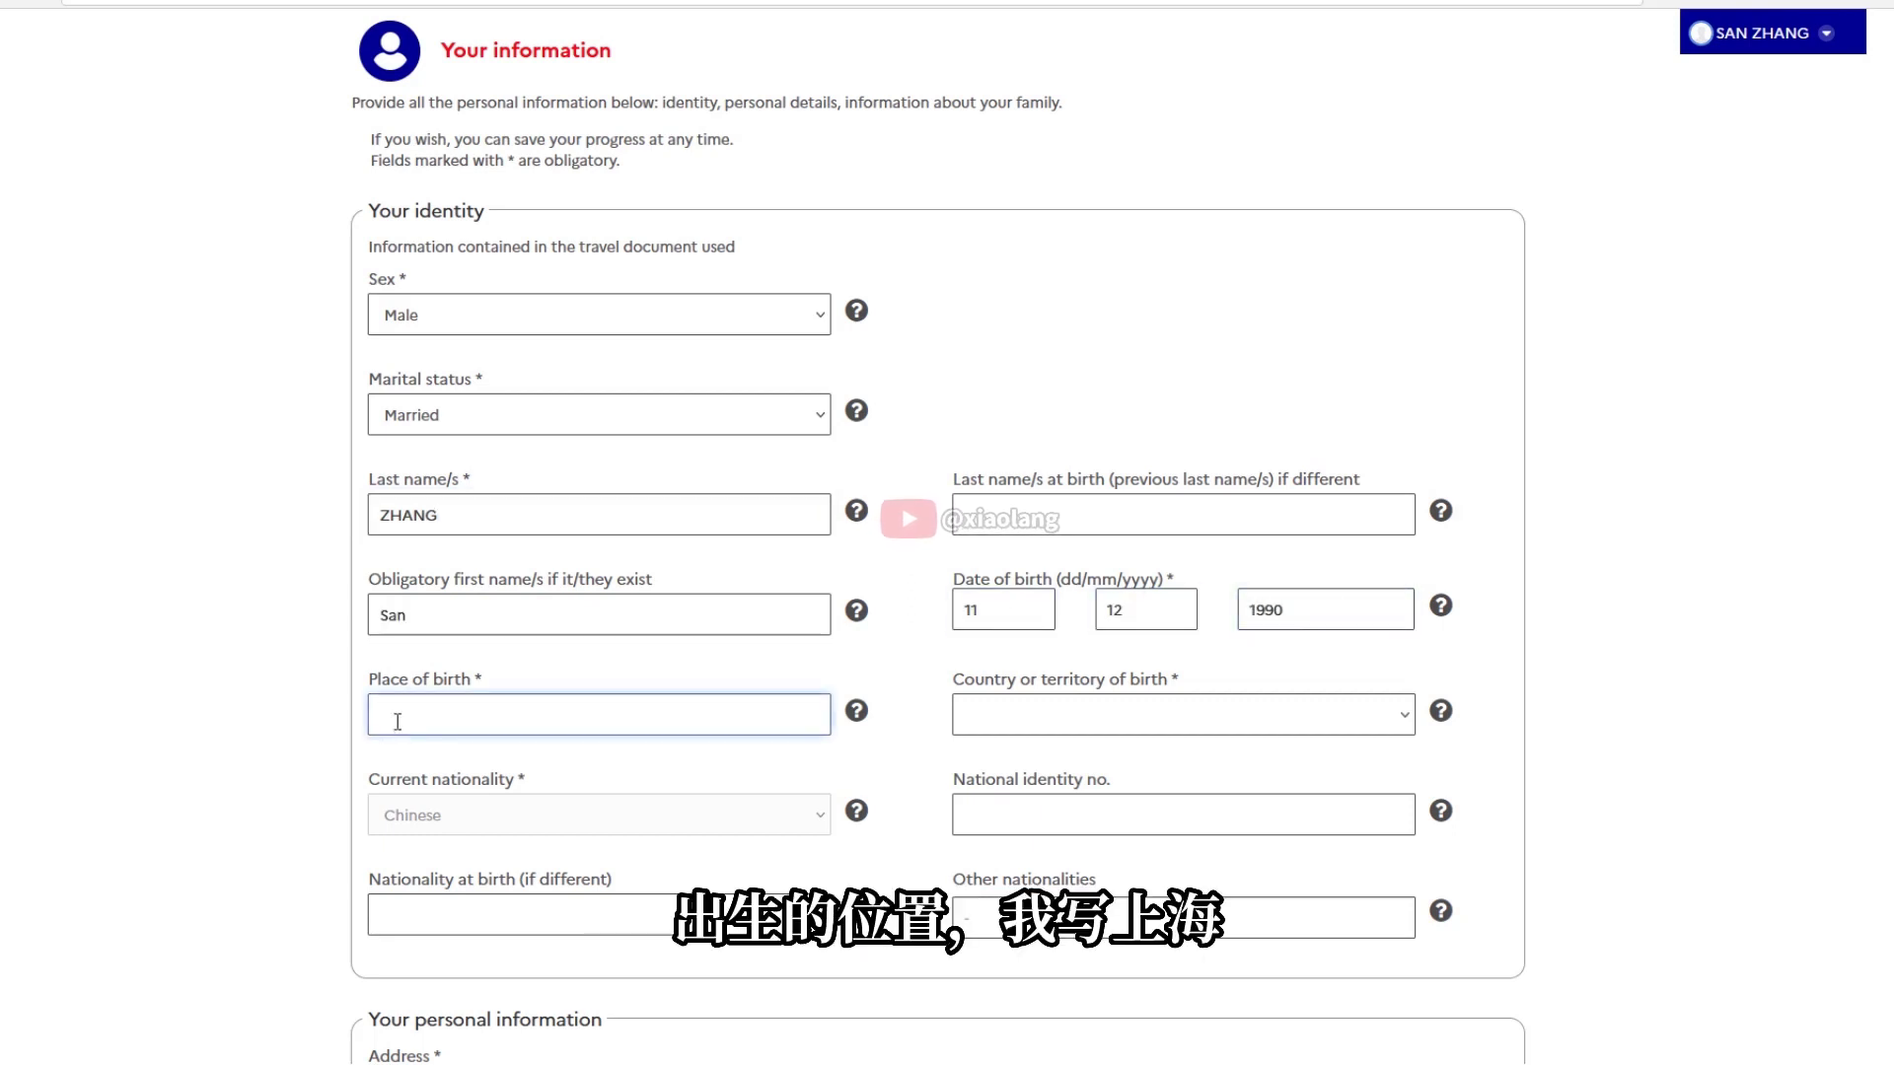
left_click(1184, 715)
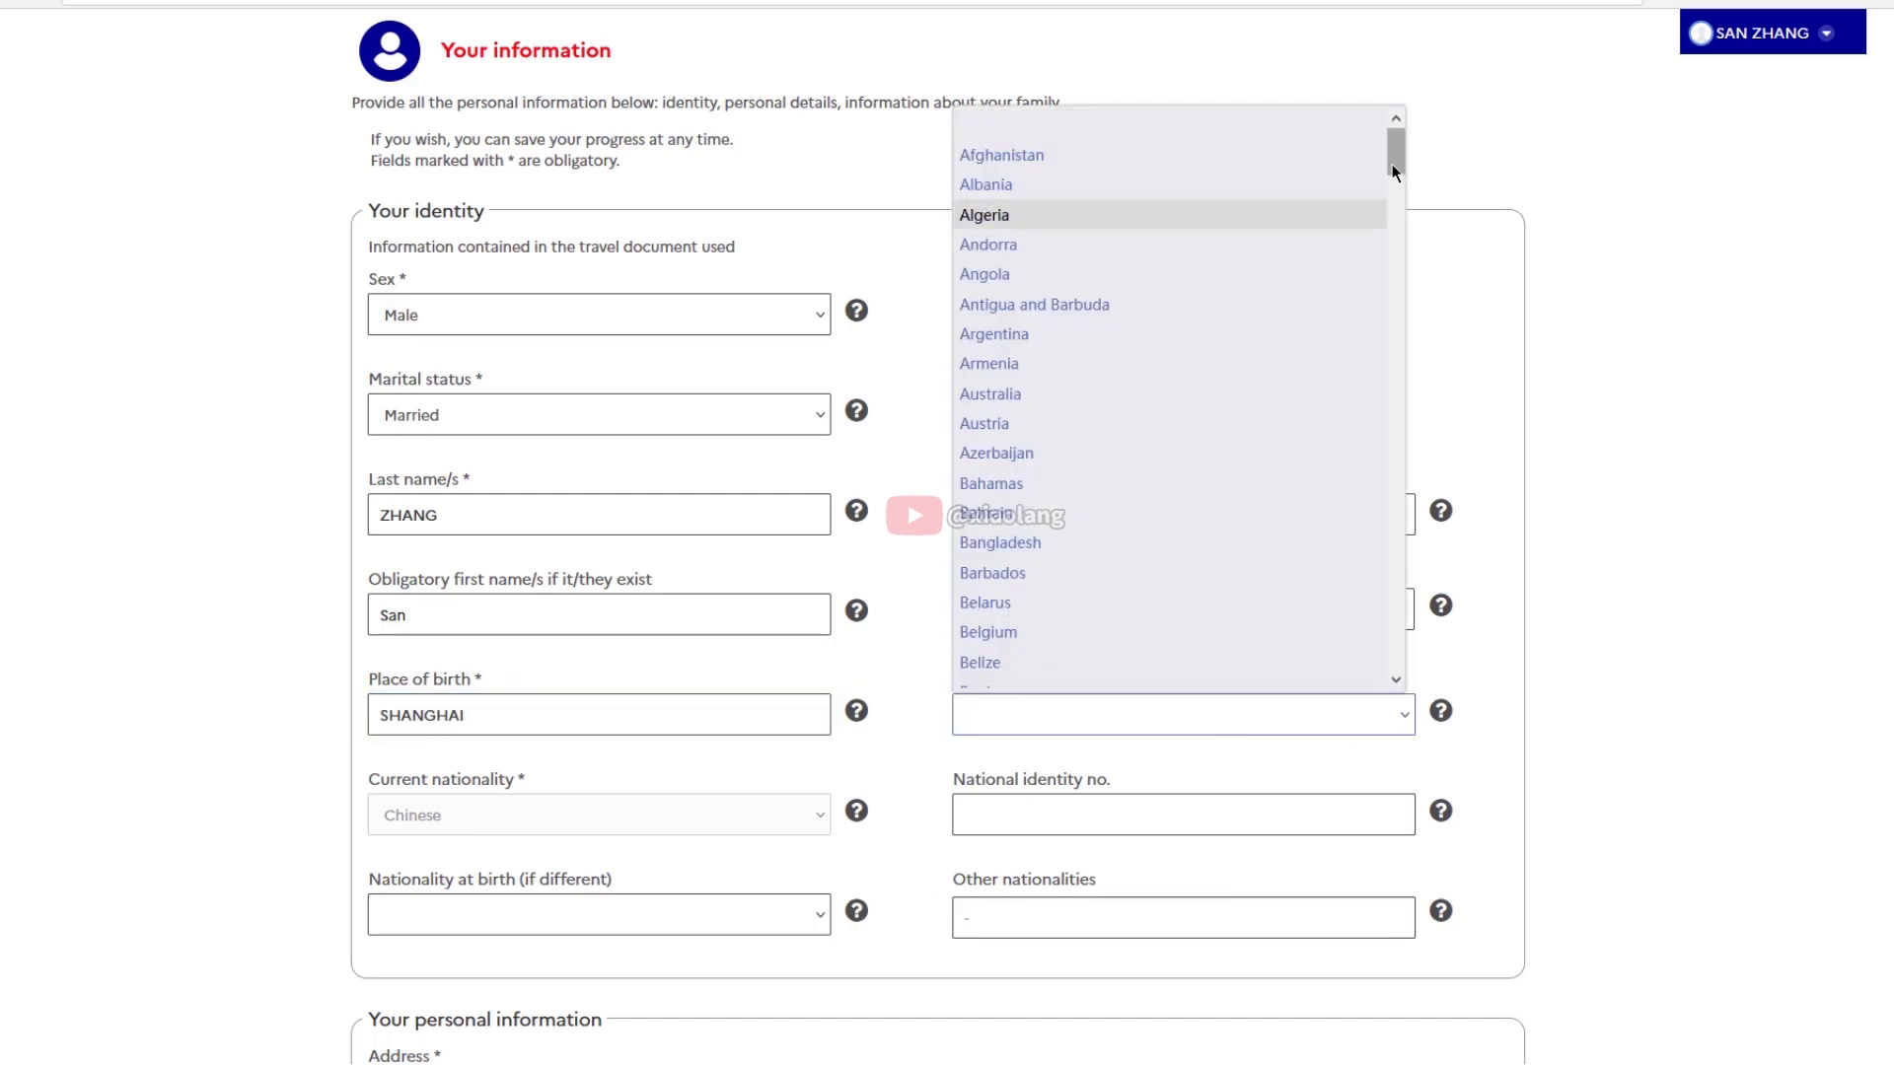
left_click_drag(1393, 164, 1397, 198)
left_click(986, 635)
left_click(1304, 812)
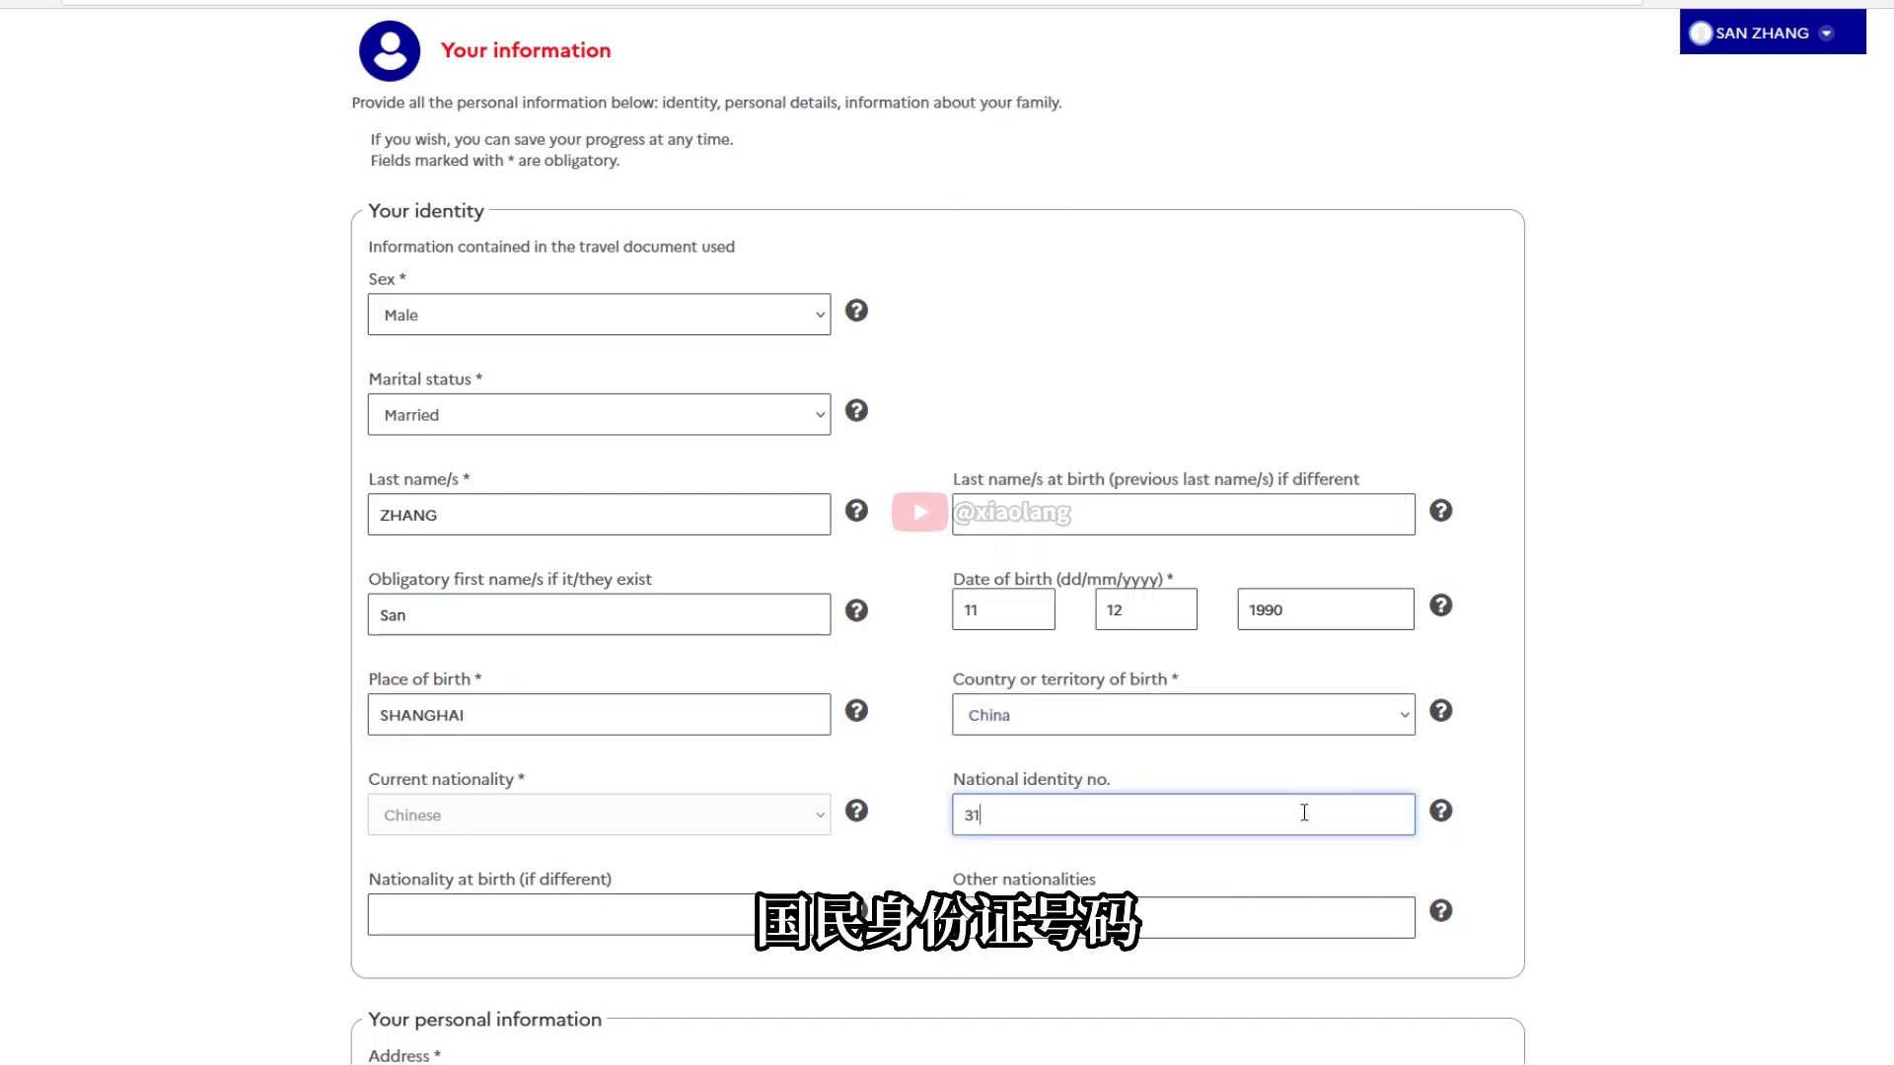
Reset Nationality at birth from Chinese back to blank and leave Other nationalities empty
left_click(700, 914)
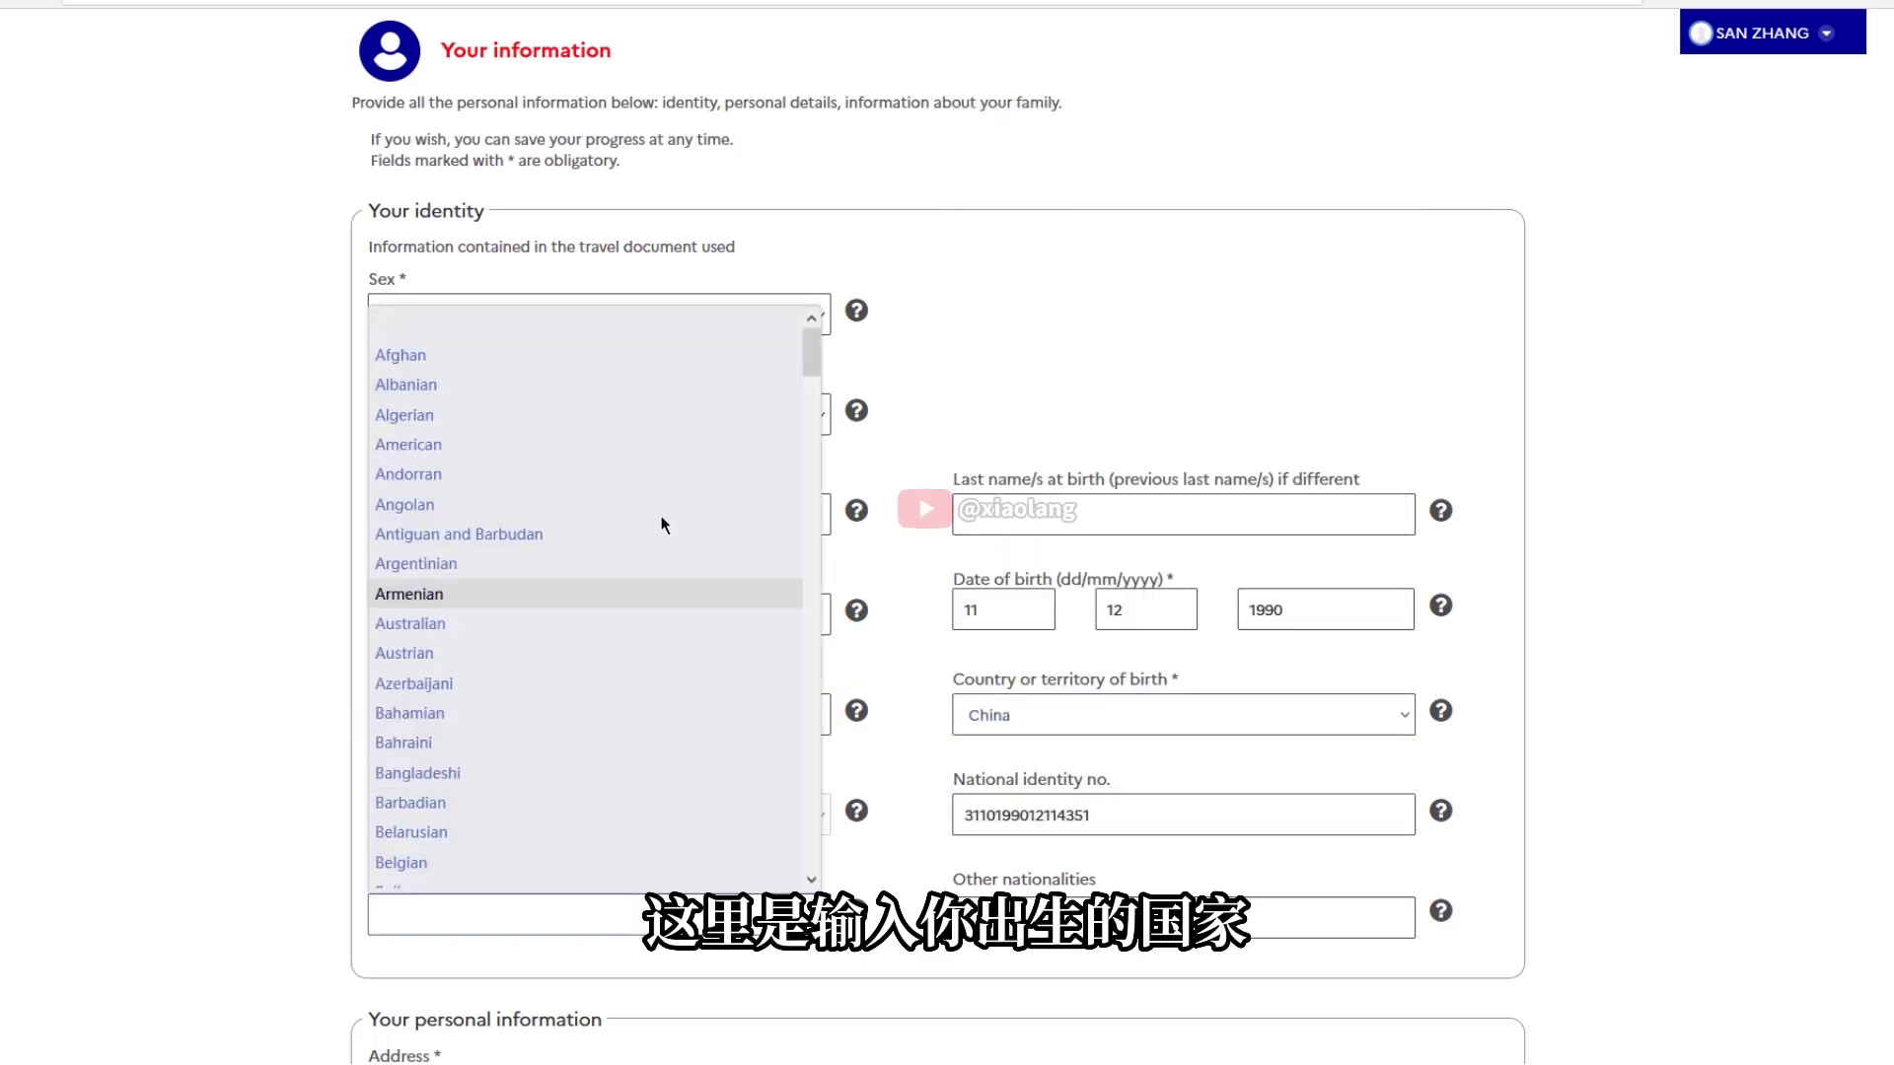
left_click_drag(811, 361, 802, 446)
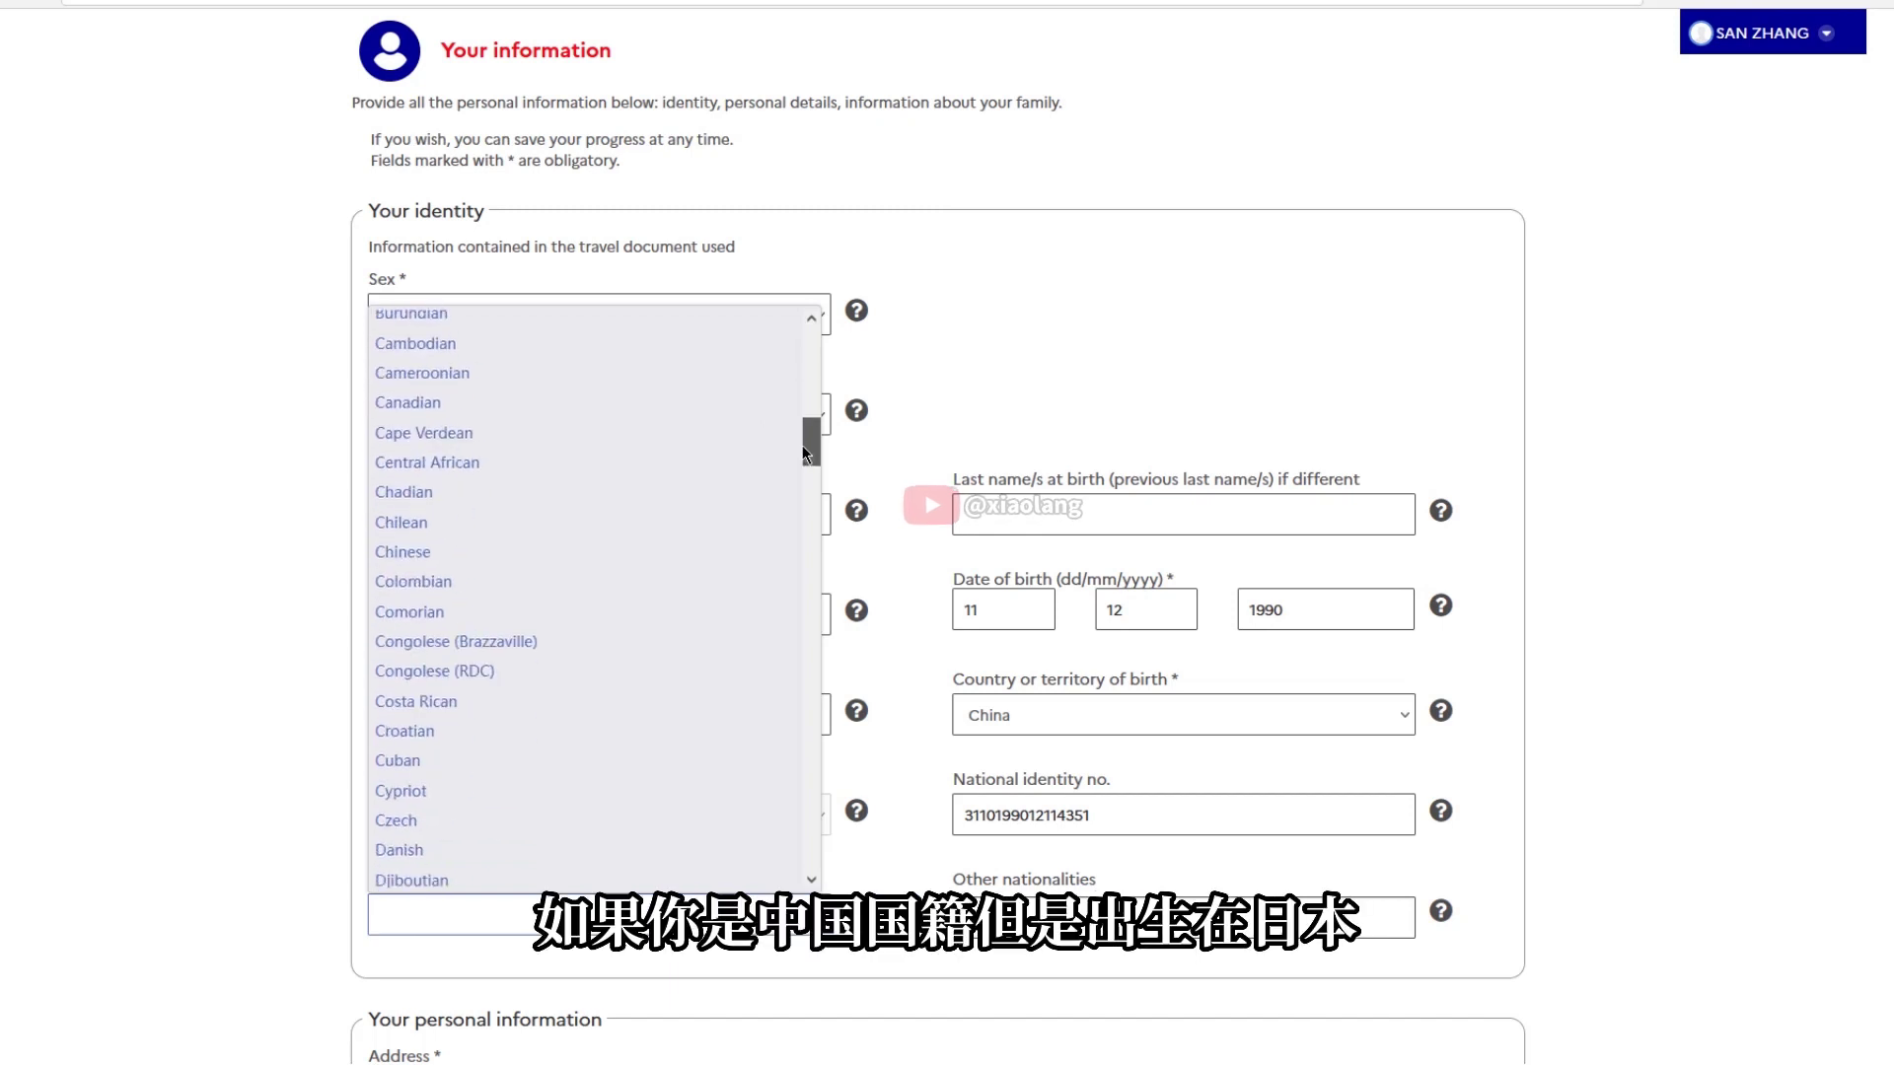
left_click(671, 552)
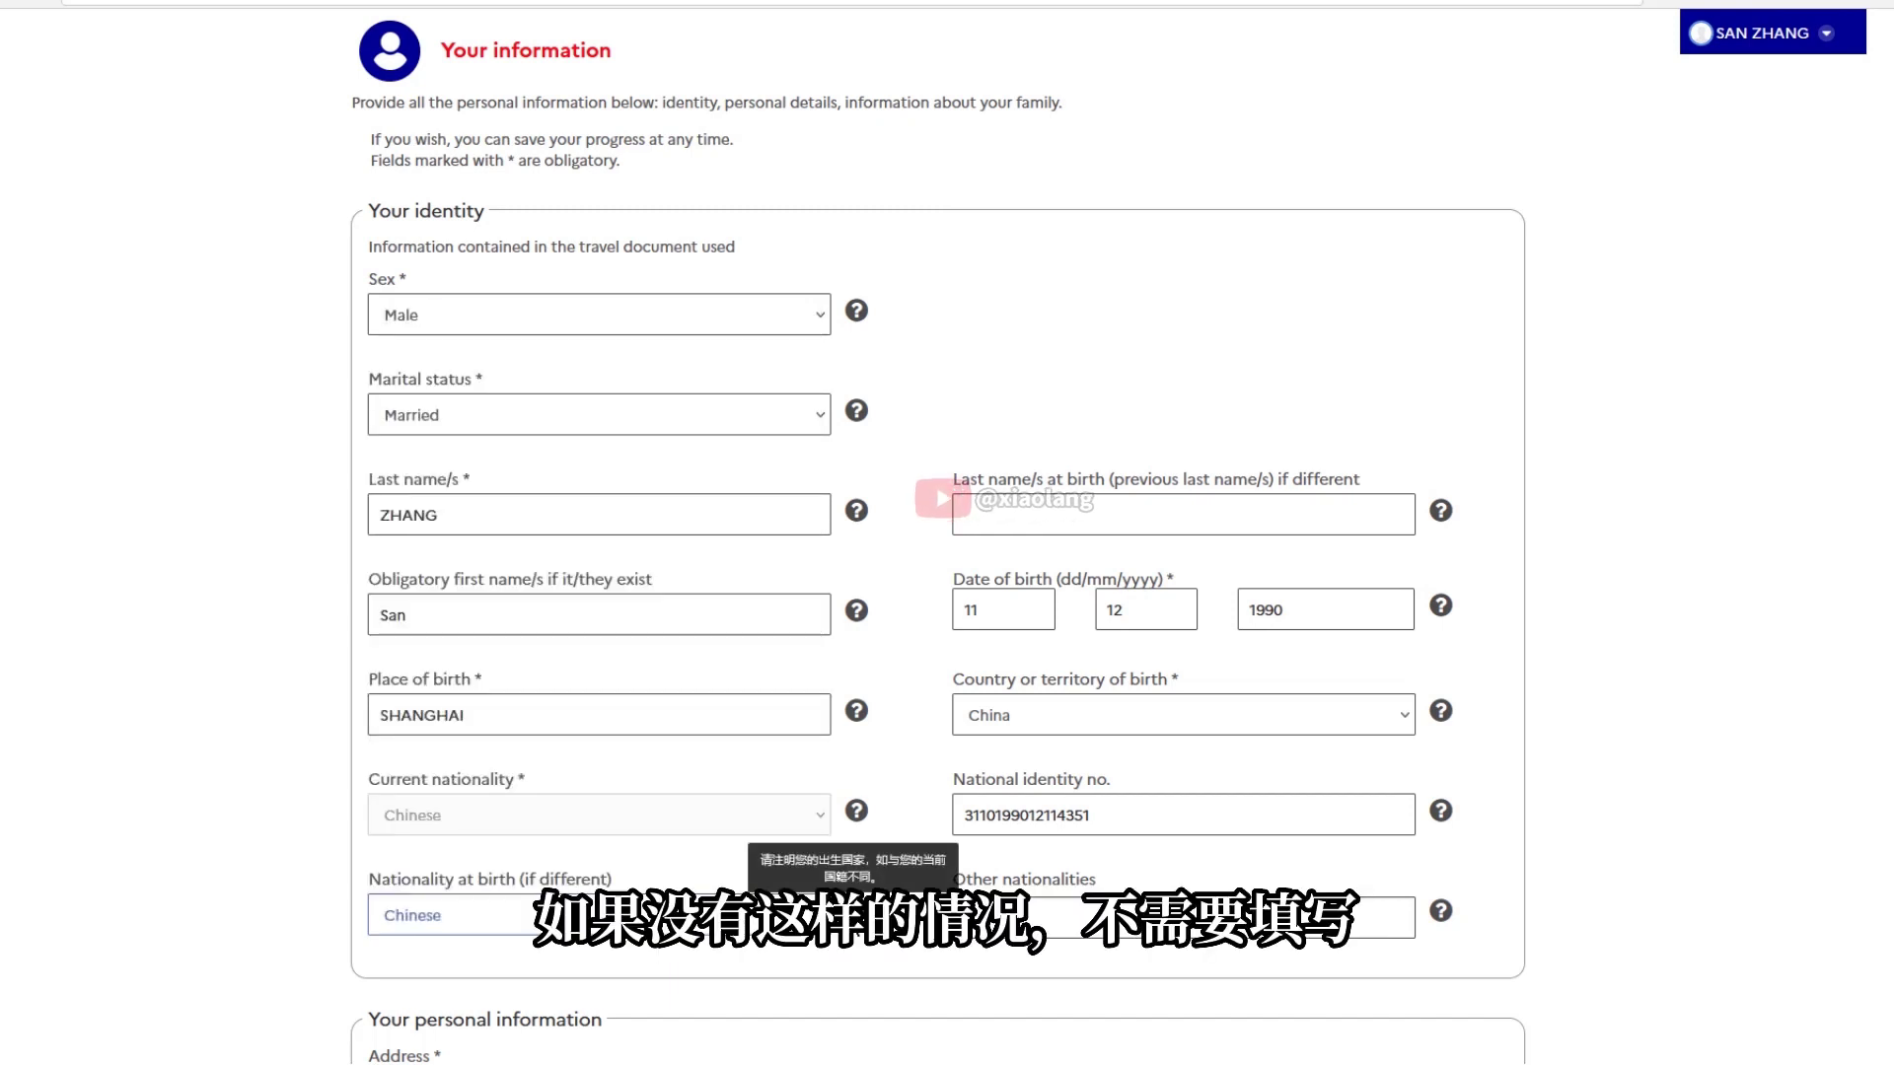
left_click(612, 916)
scroll(513, 375, "up", 7)
left_click(422, 324)
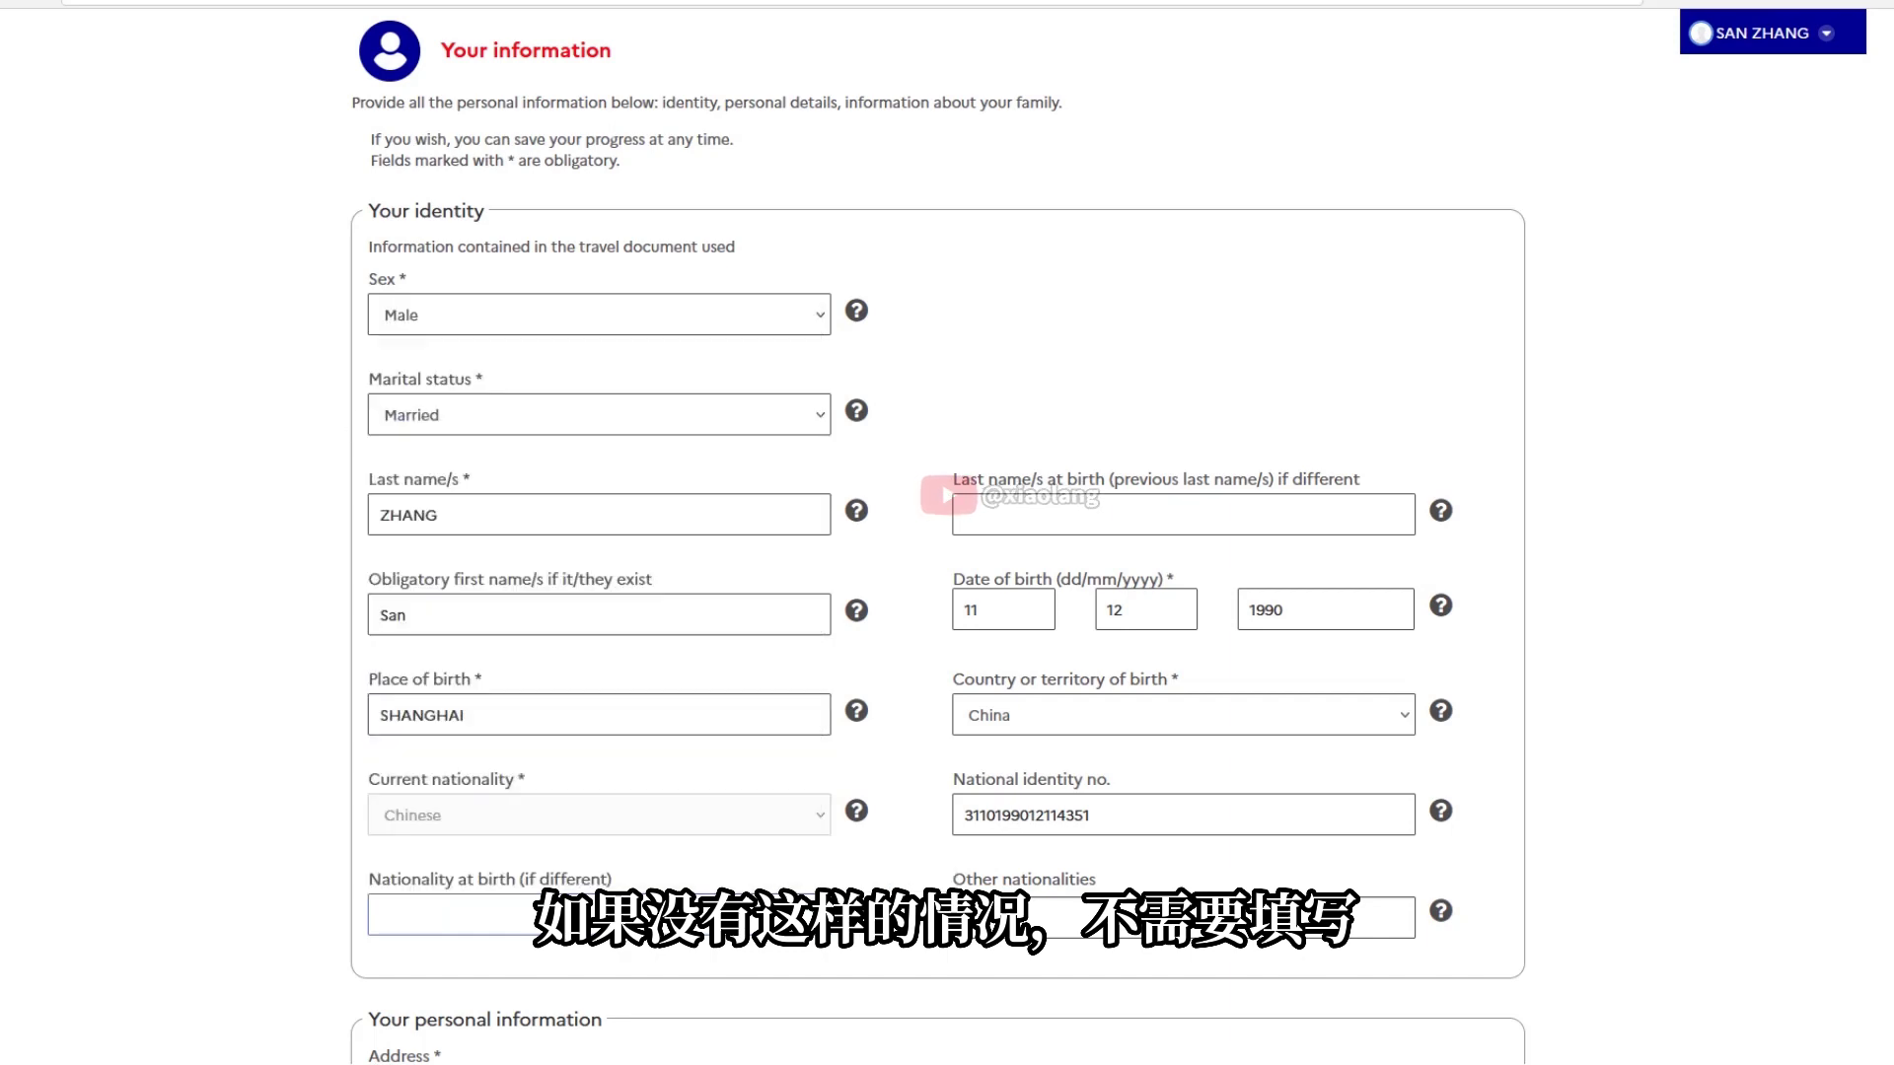
mouse_move(1446, 910)
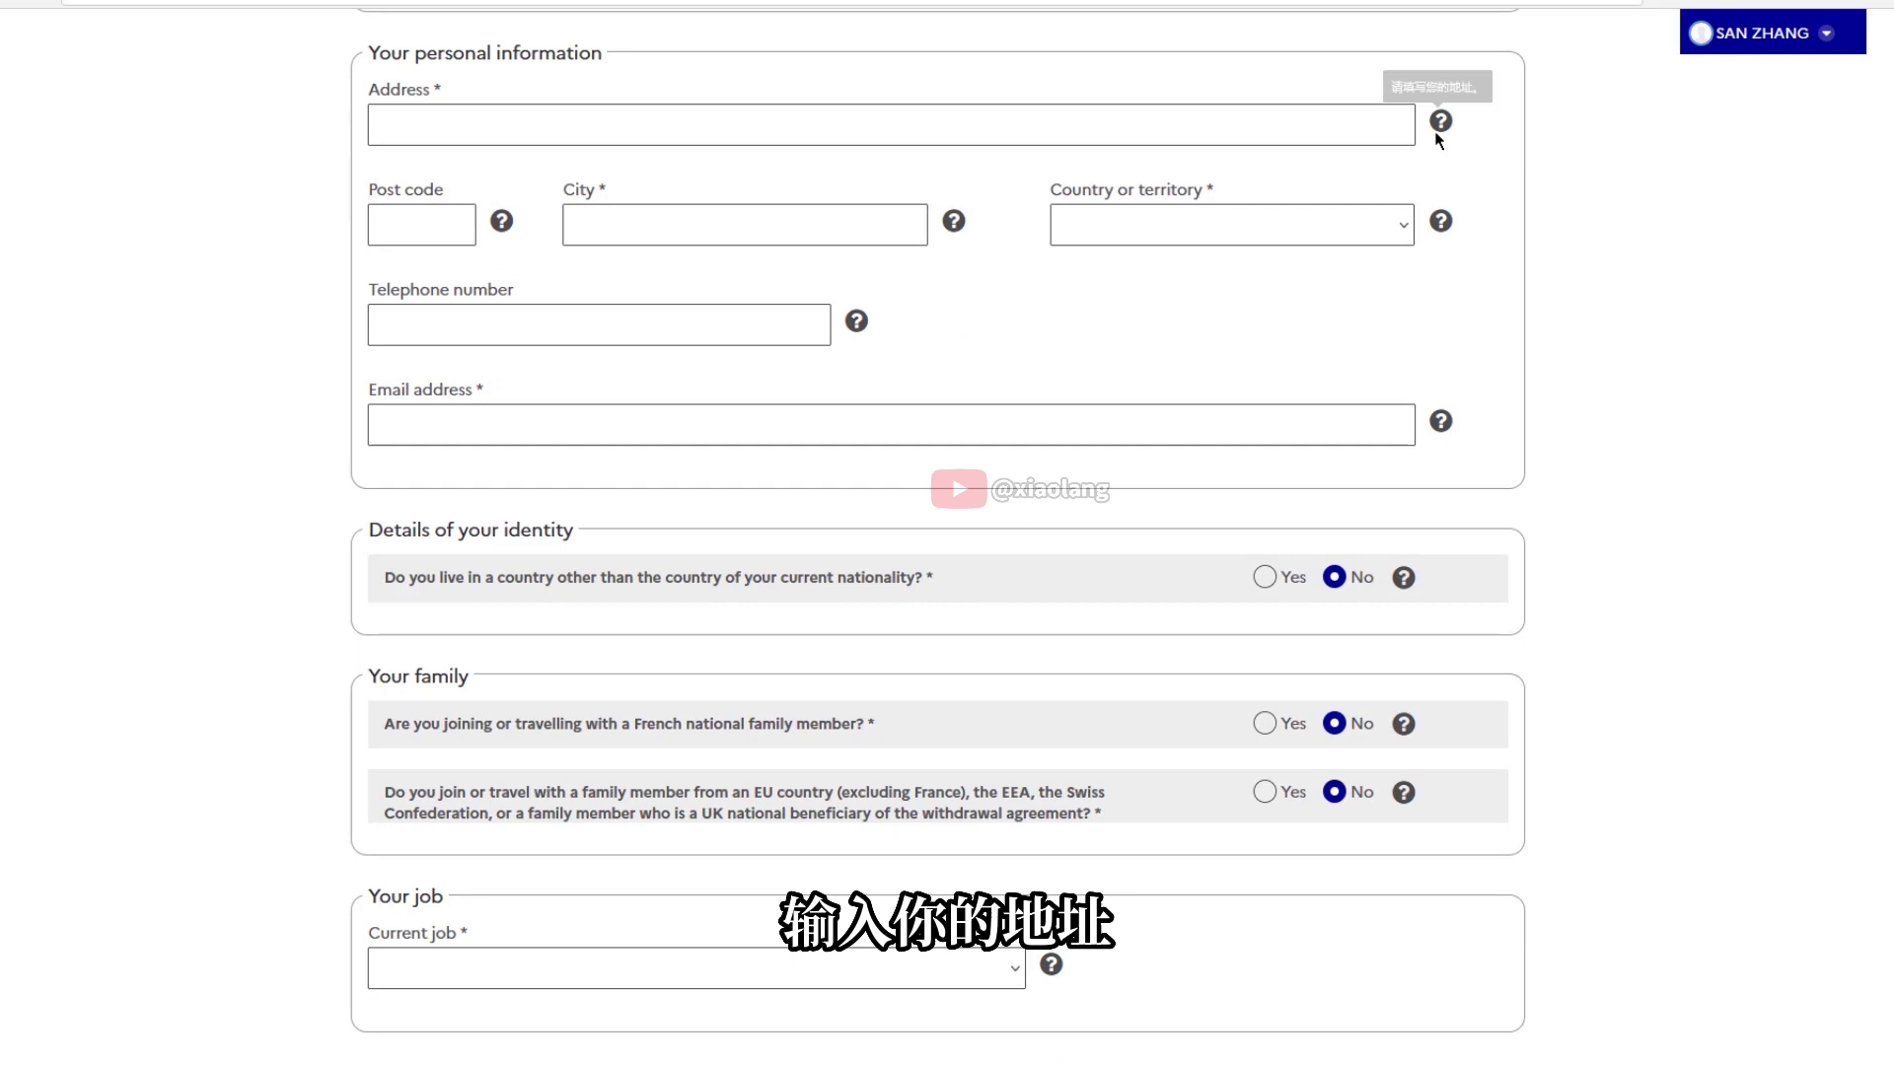
Enter the home address, post code and city, with China as country of residence
left_click(1095, 130)
type("D")
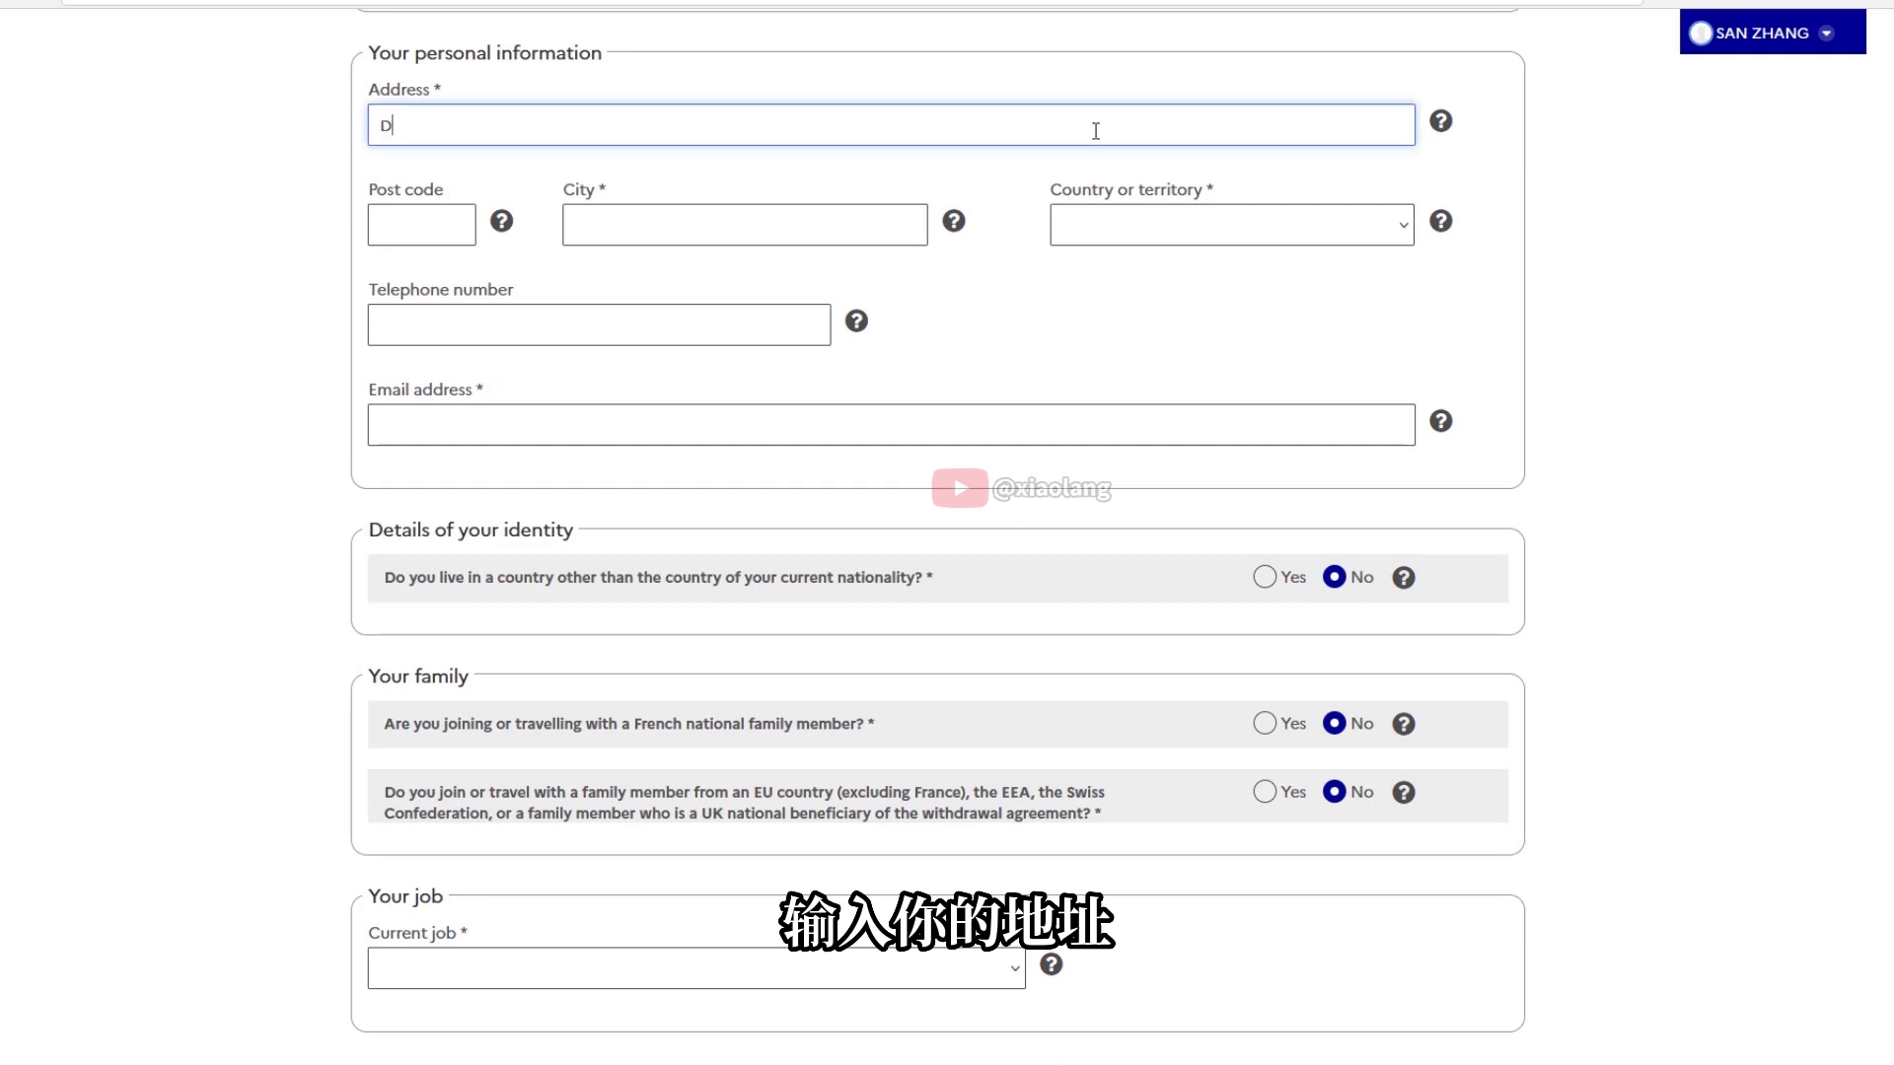
key("BackSpace")
left_click(451, 225)
type("310000")
left_click(690, 236)
type("SHANGHAI")
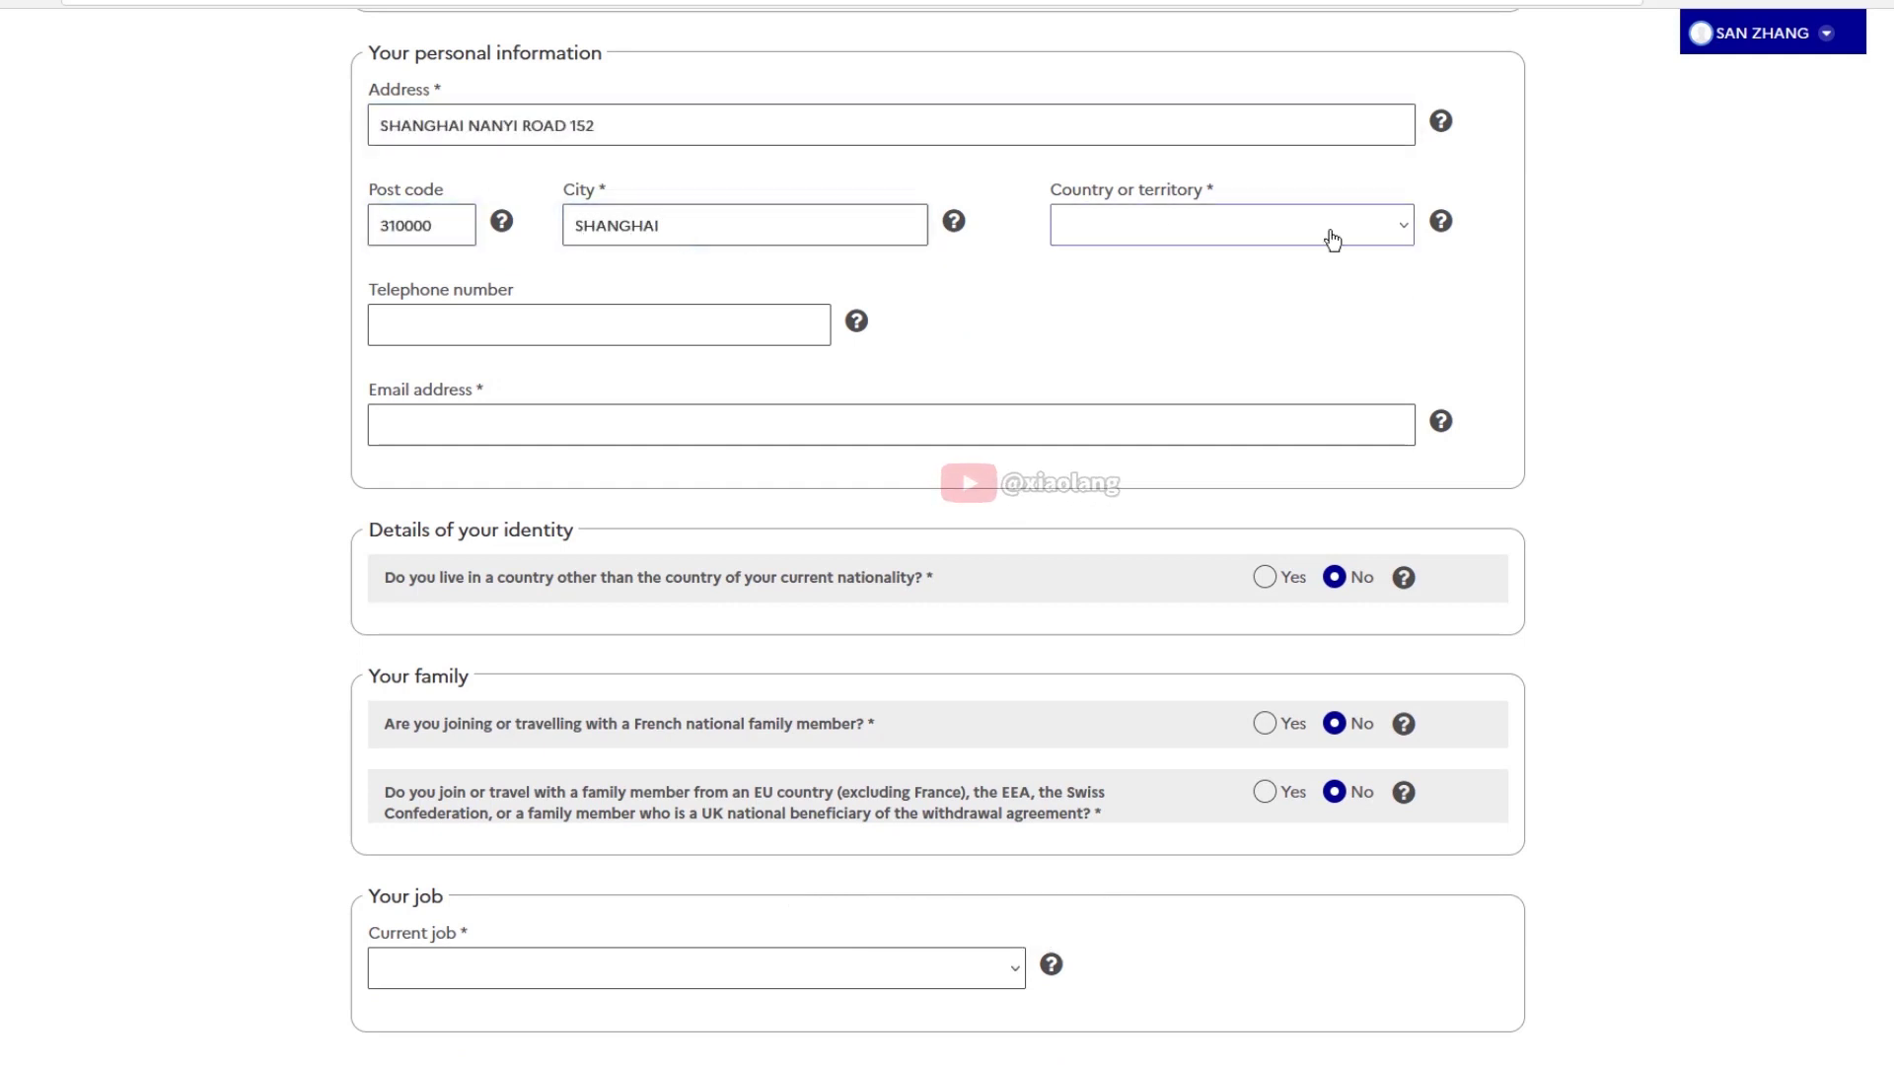
left_click(1242, 225)
left_click(1103, 798)
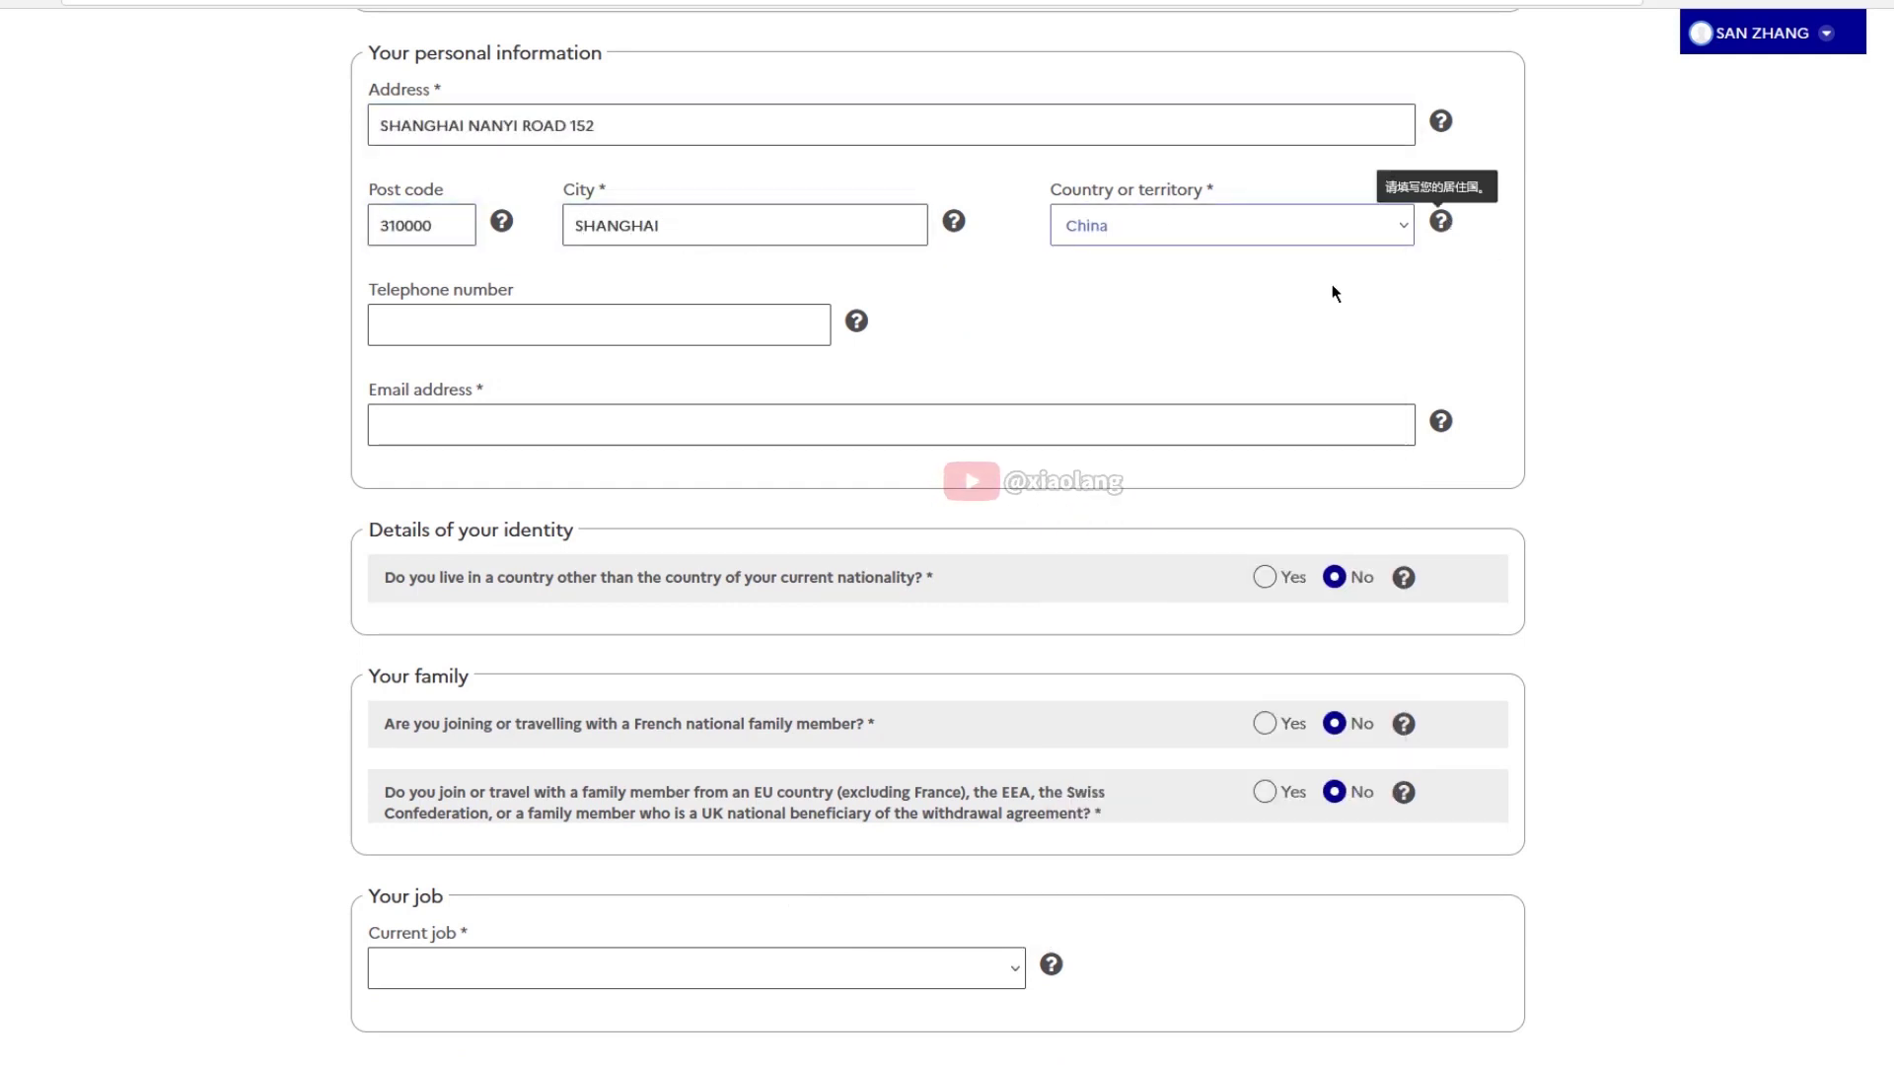
Enter the applicant's telephone number and e-mail, keeping the family questions answered No
left_click(694, 319)
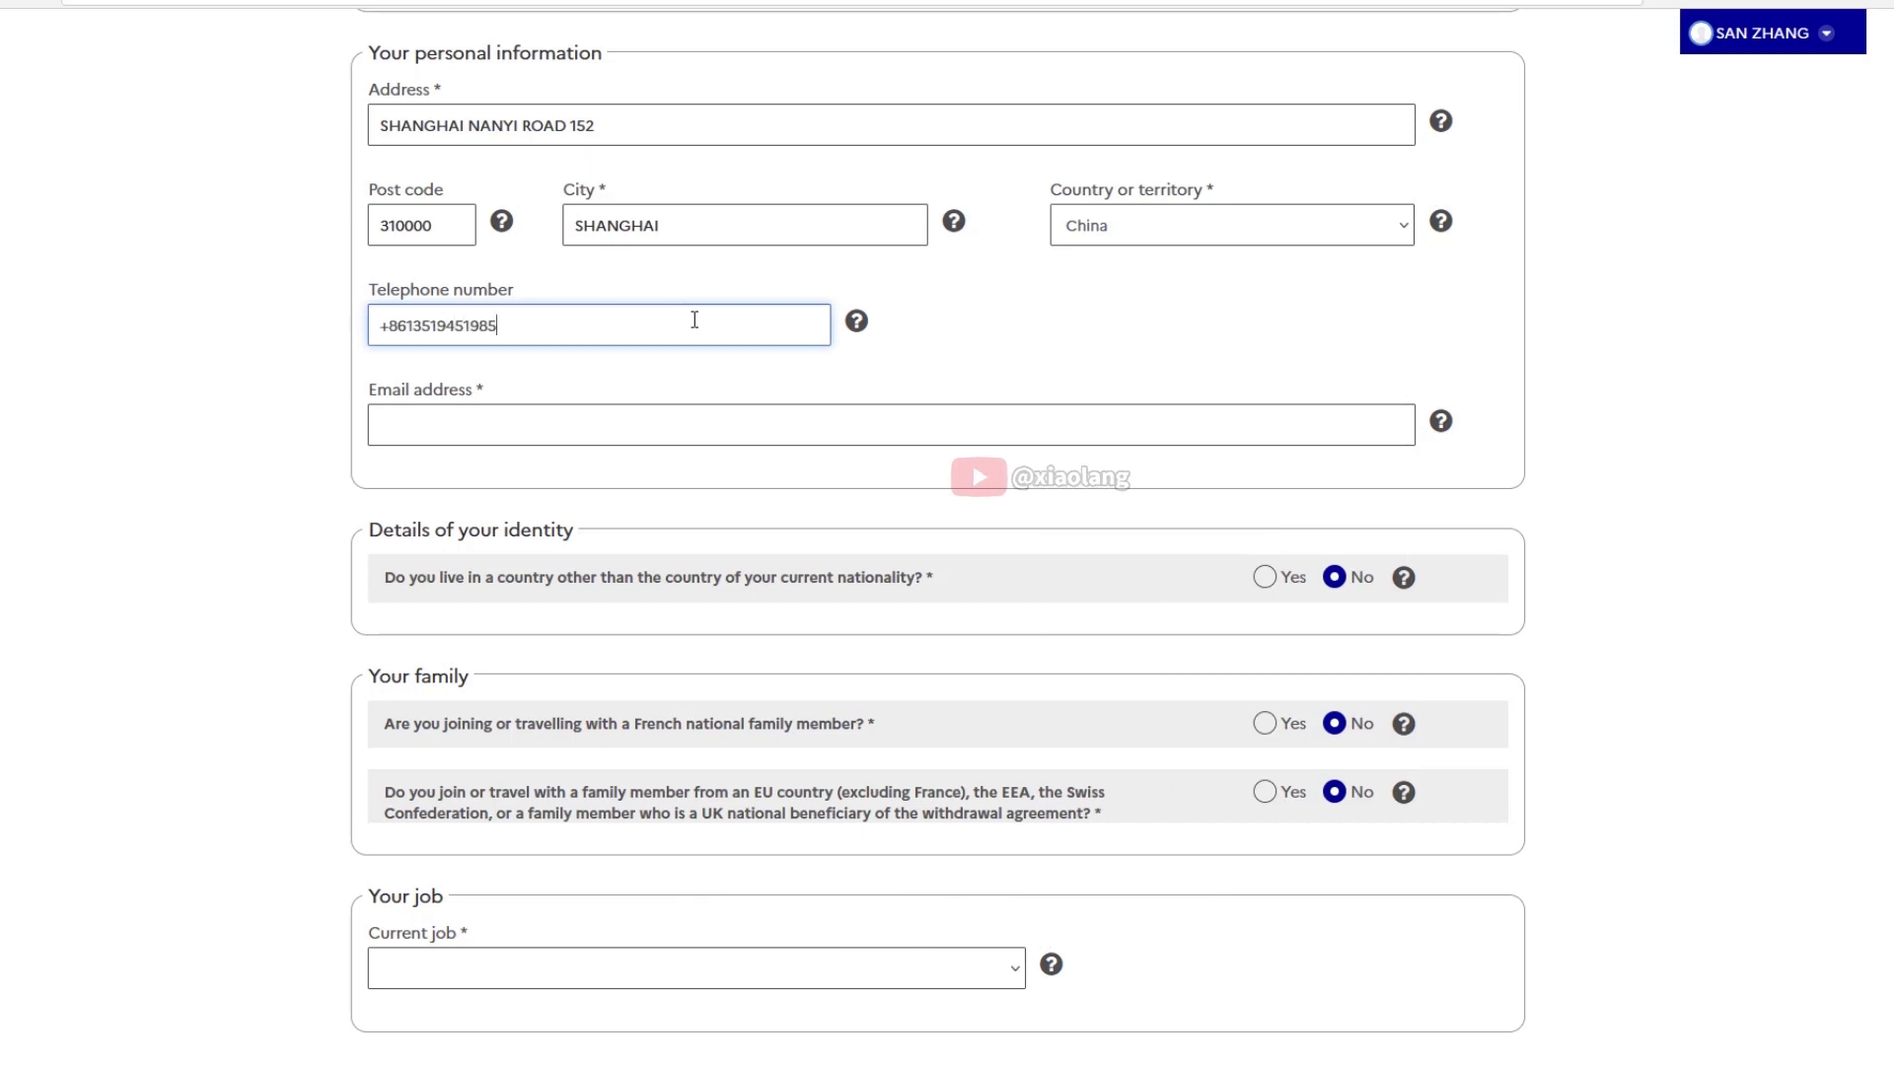
left_click(505, 419)
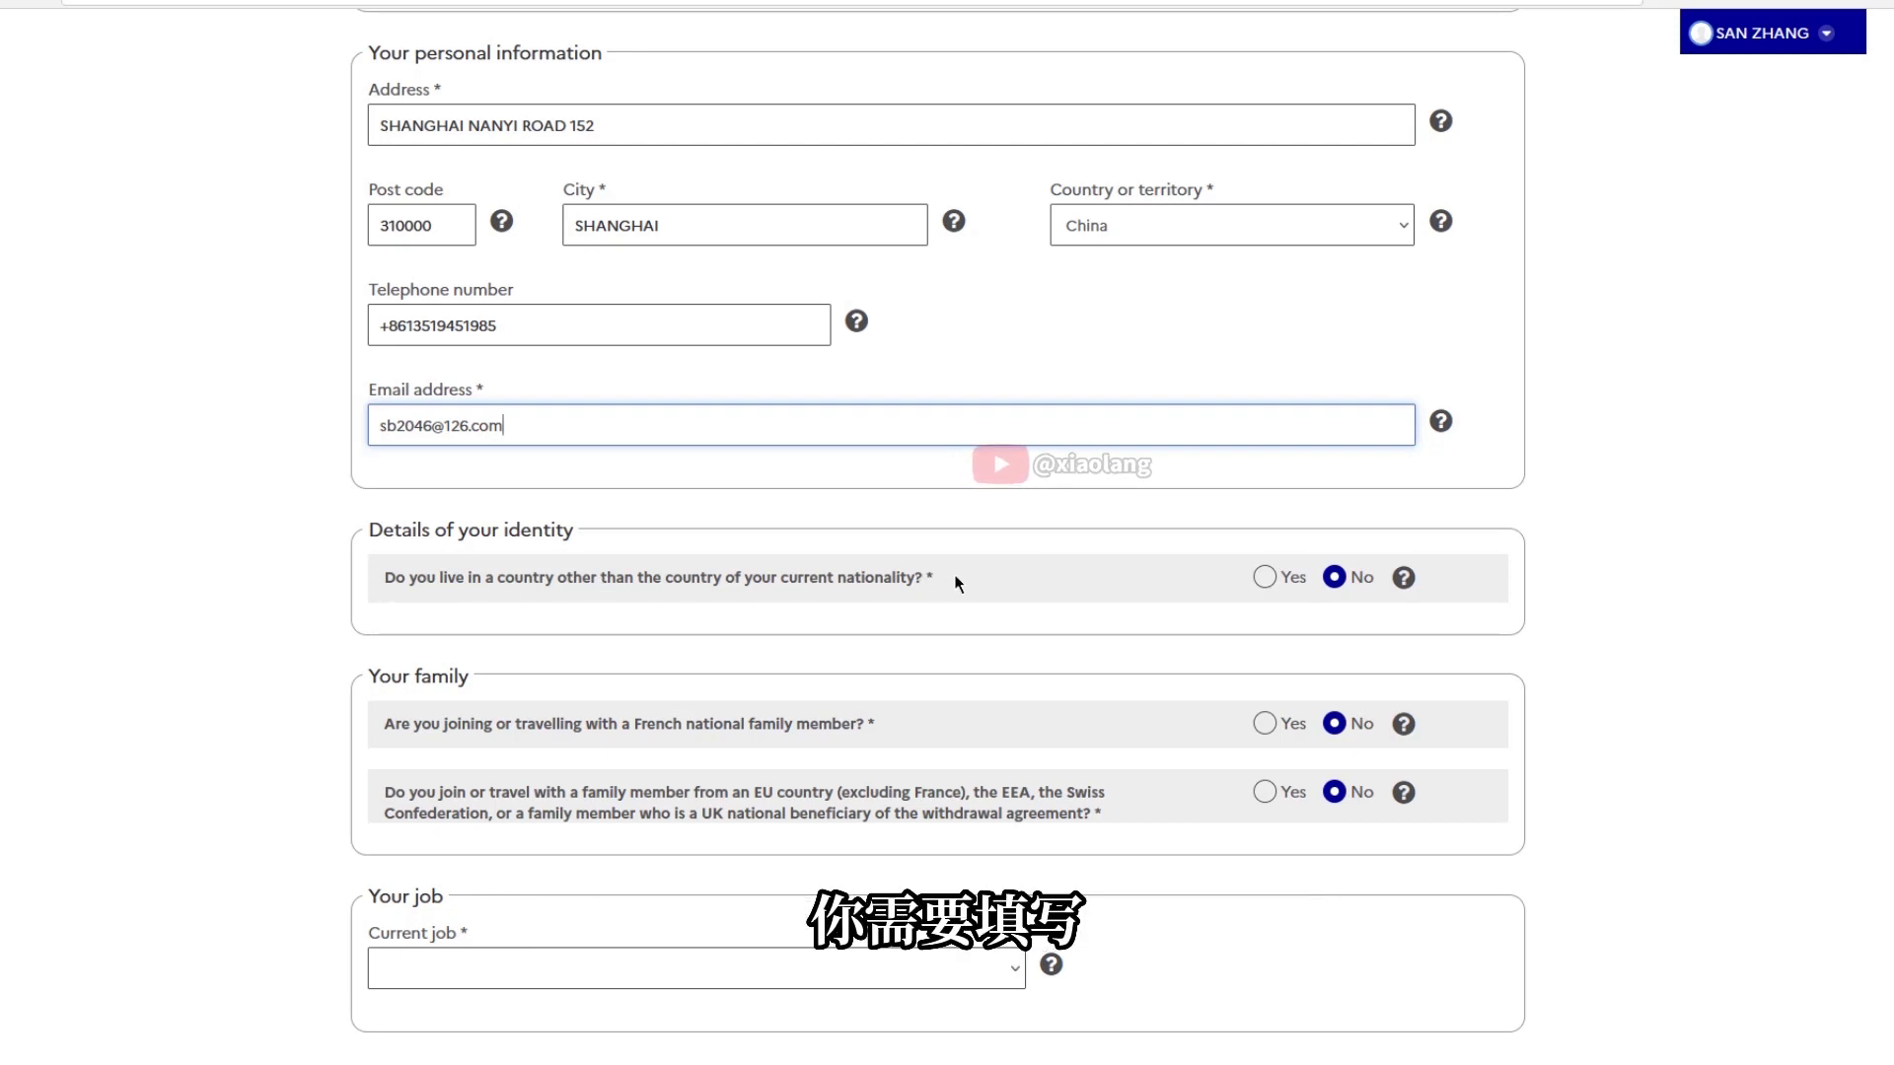
left_click_drag(956, 584, 359, 577)
left_click(1405, 725)
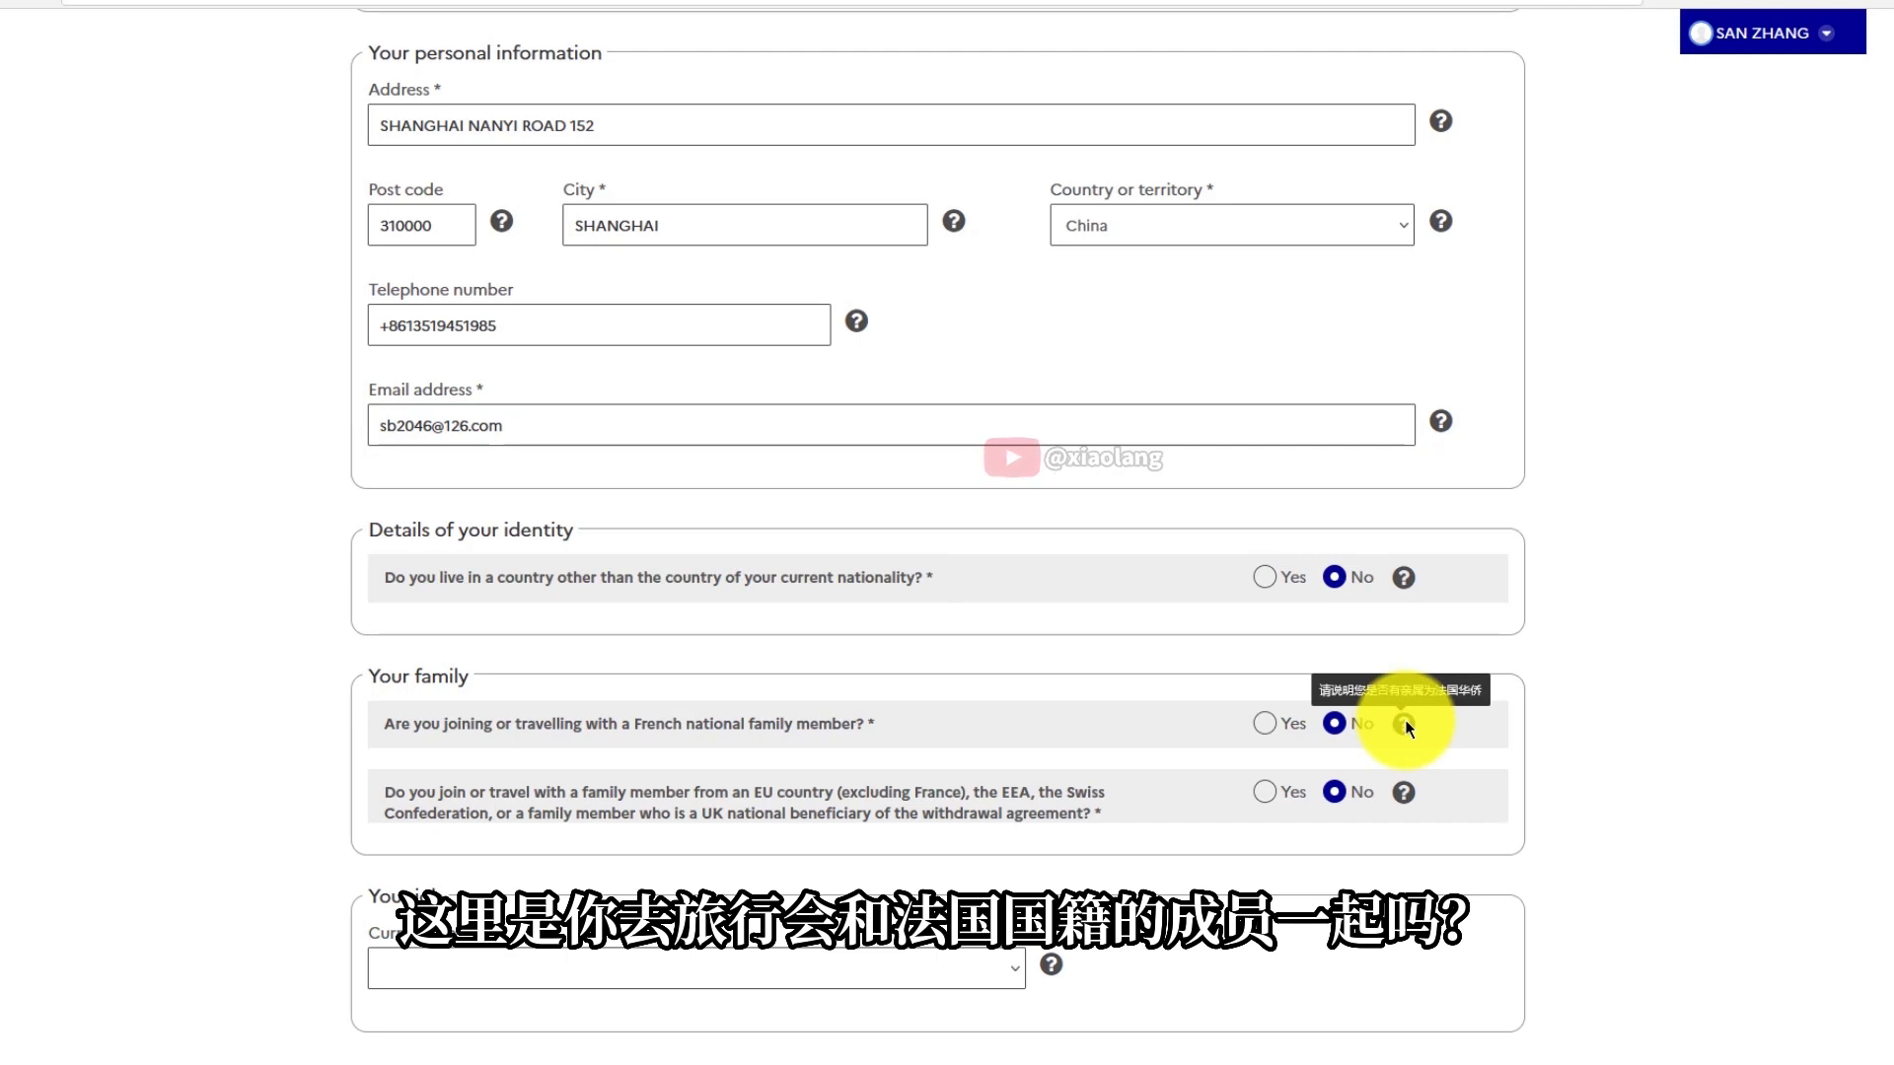
mouse_move(1405, 799)
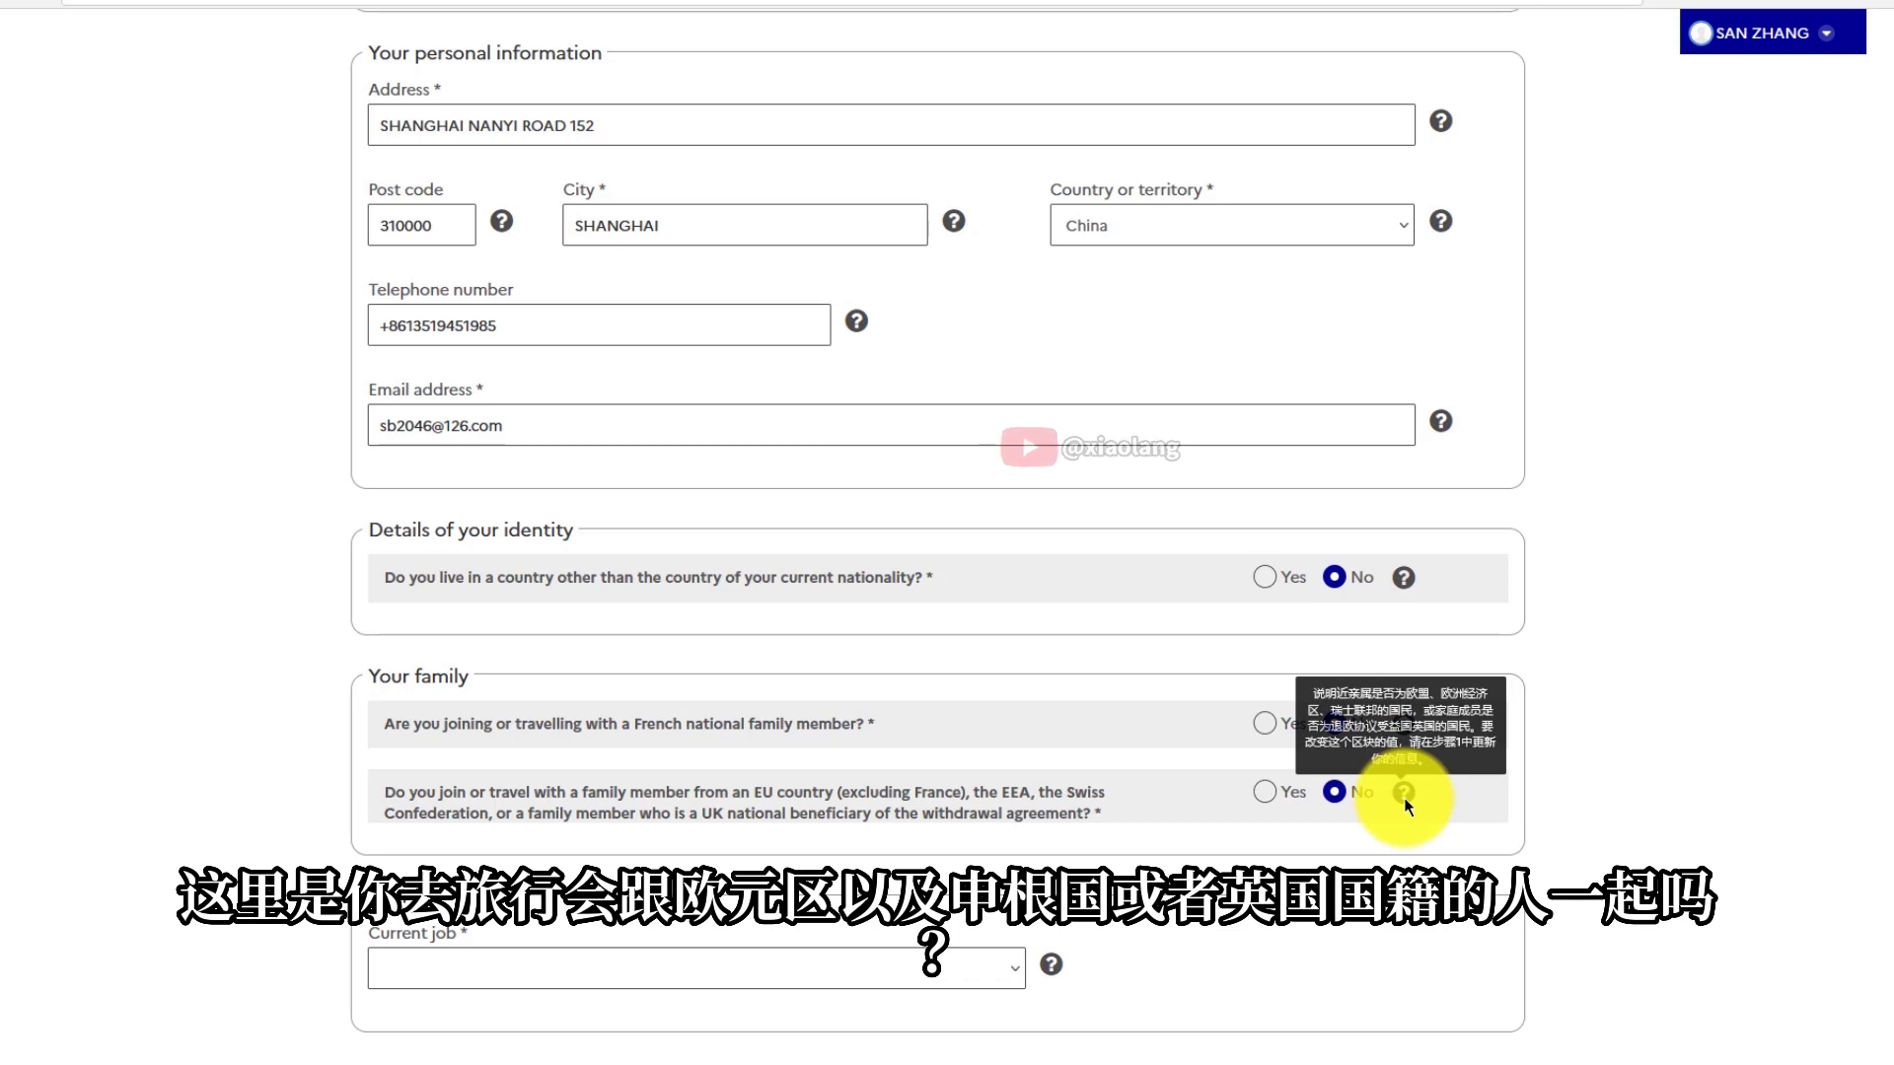
left_click(926, 971)
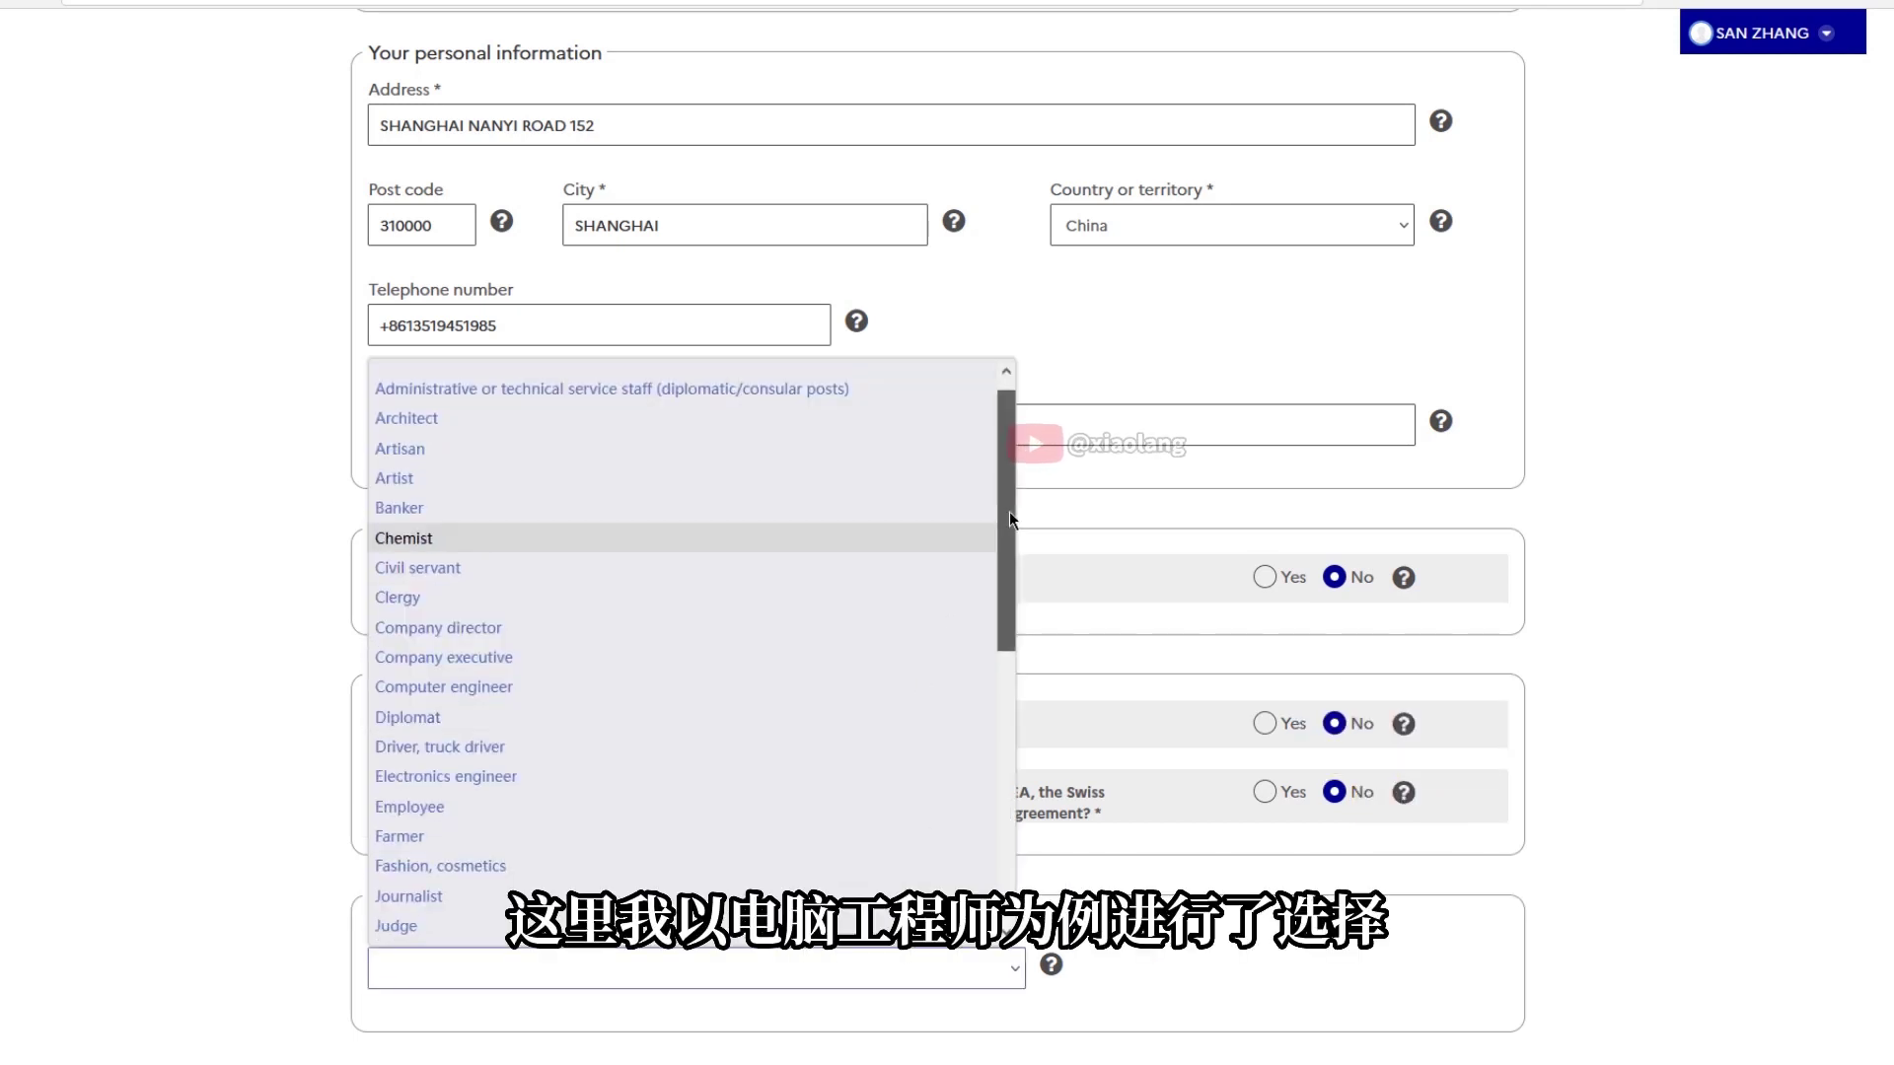
Set the current job to Computer engineer in the Information and communication sector
left_click_drag(1010, 511, 730, 596)
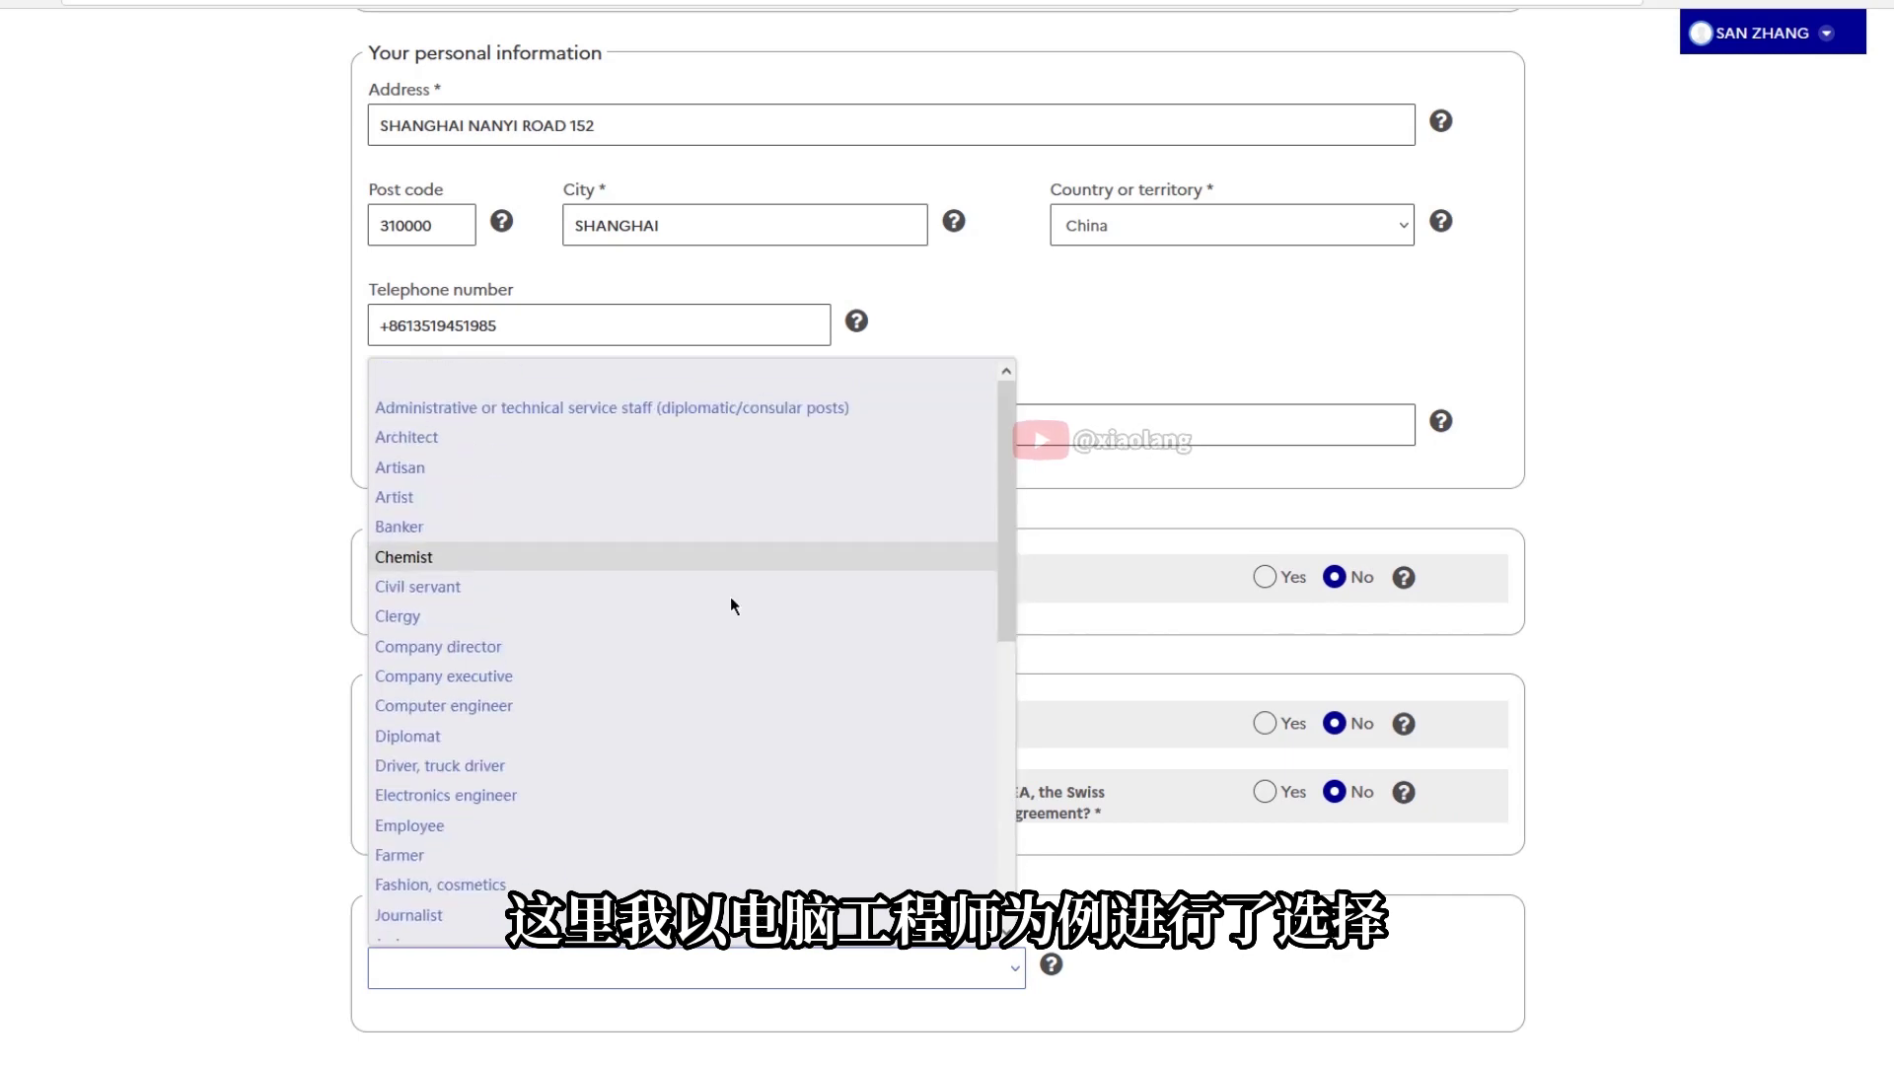
left_click(710, 696)
scroll(275, 872, "down", 7)
left_click(1401, 272)
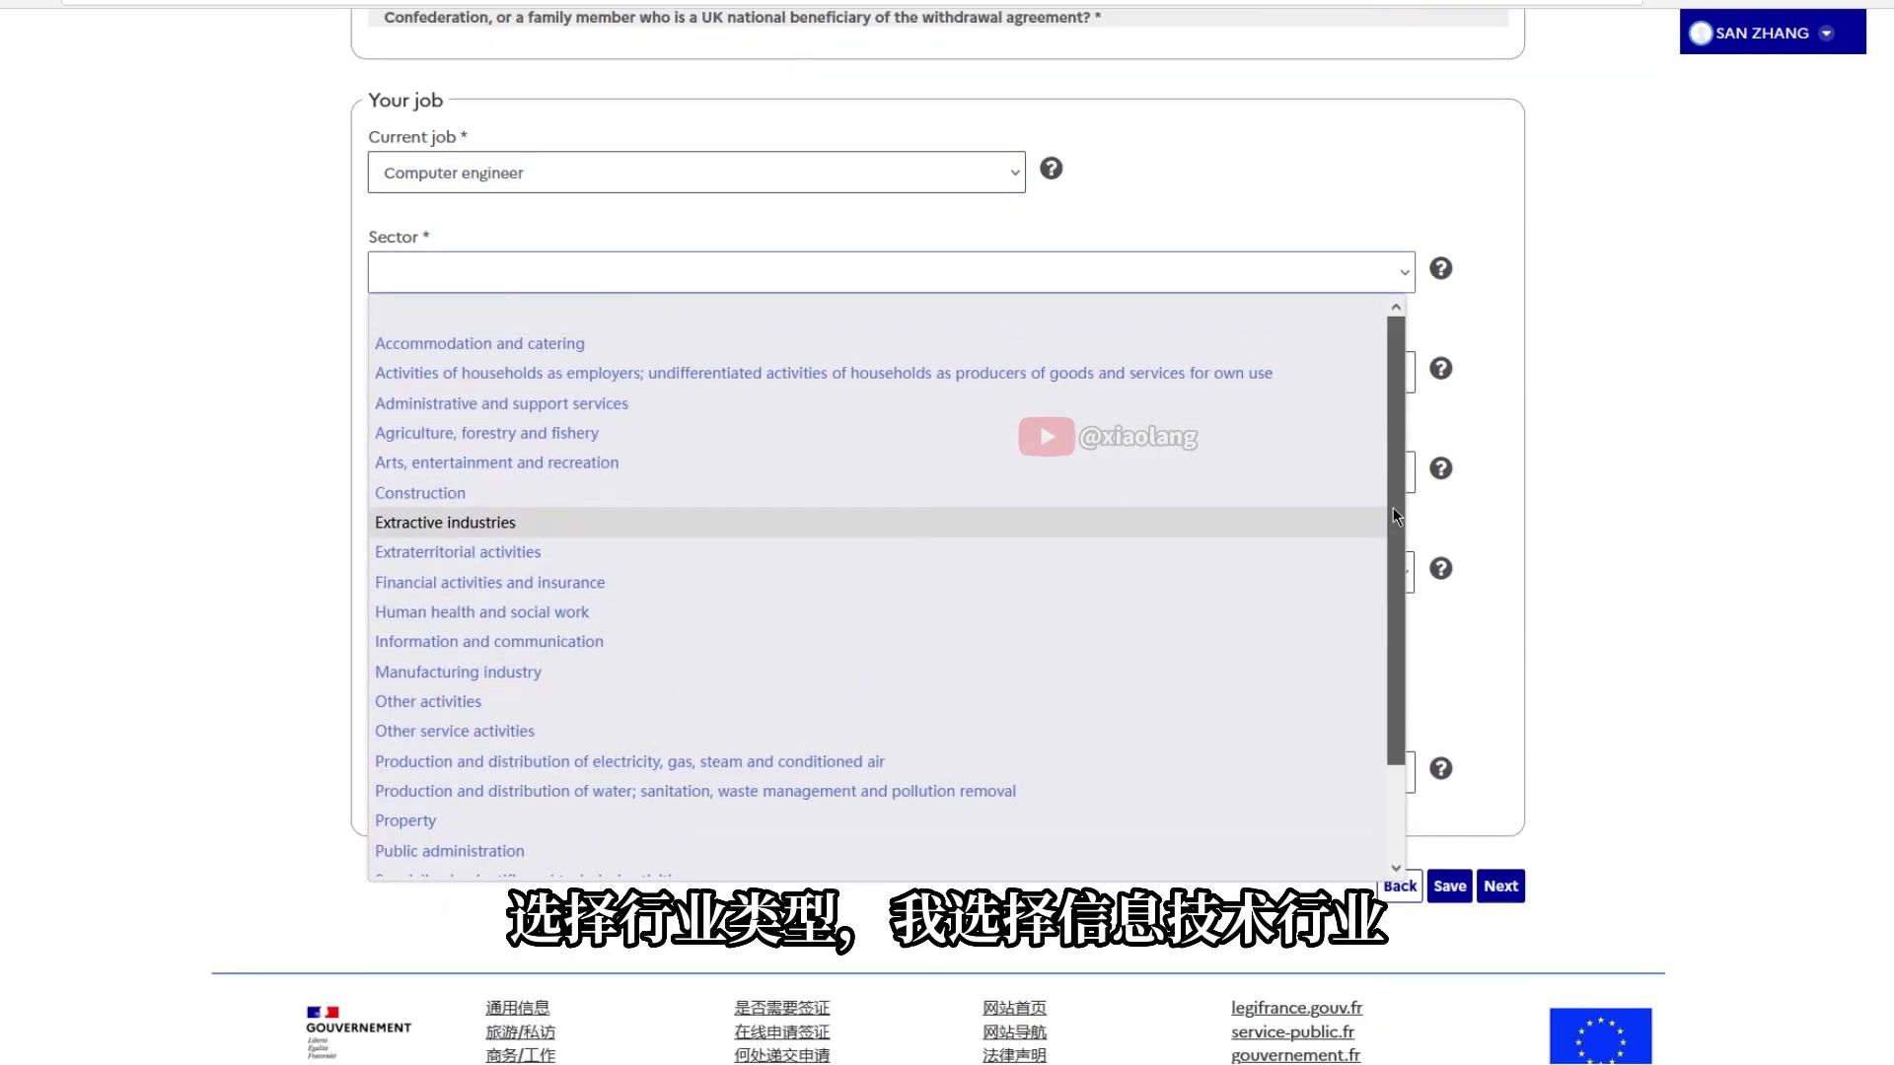
left_click_drag(1394, 487, 1391, 637)
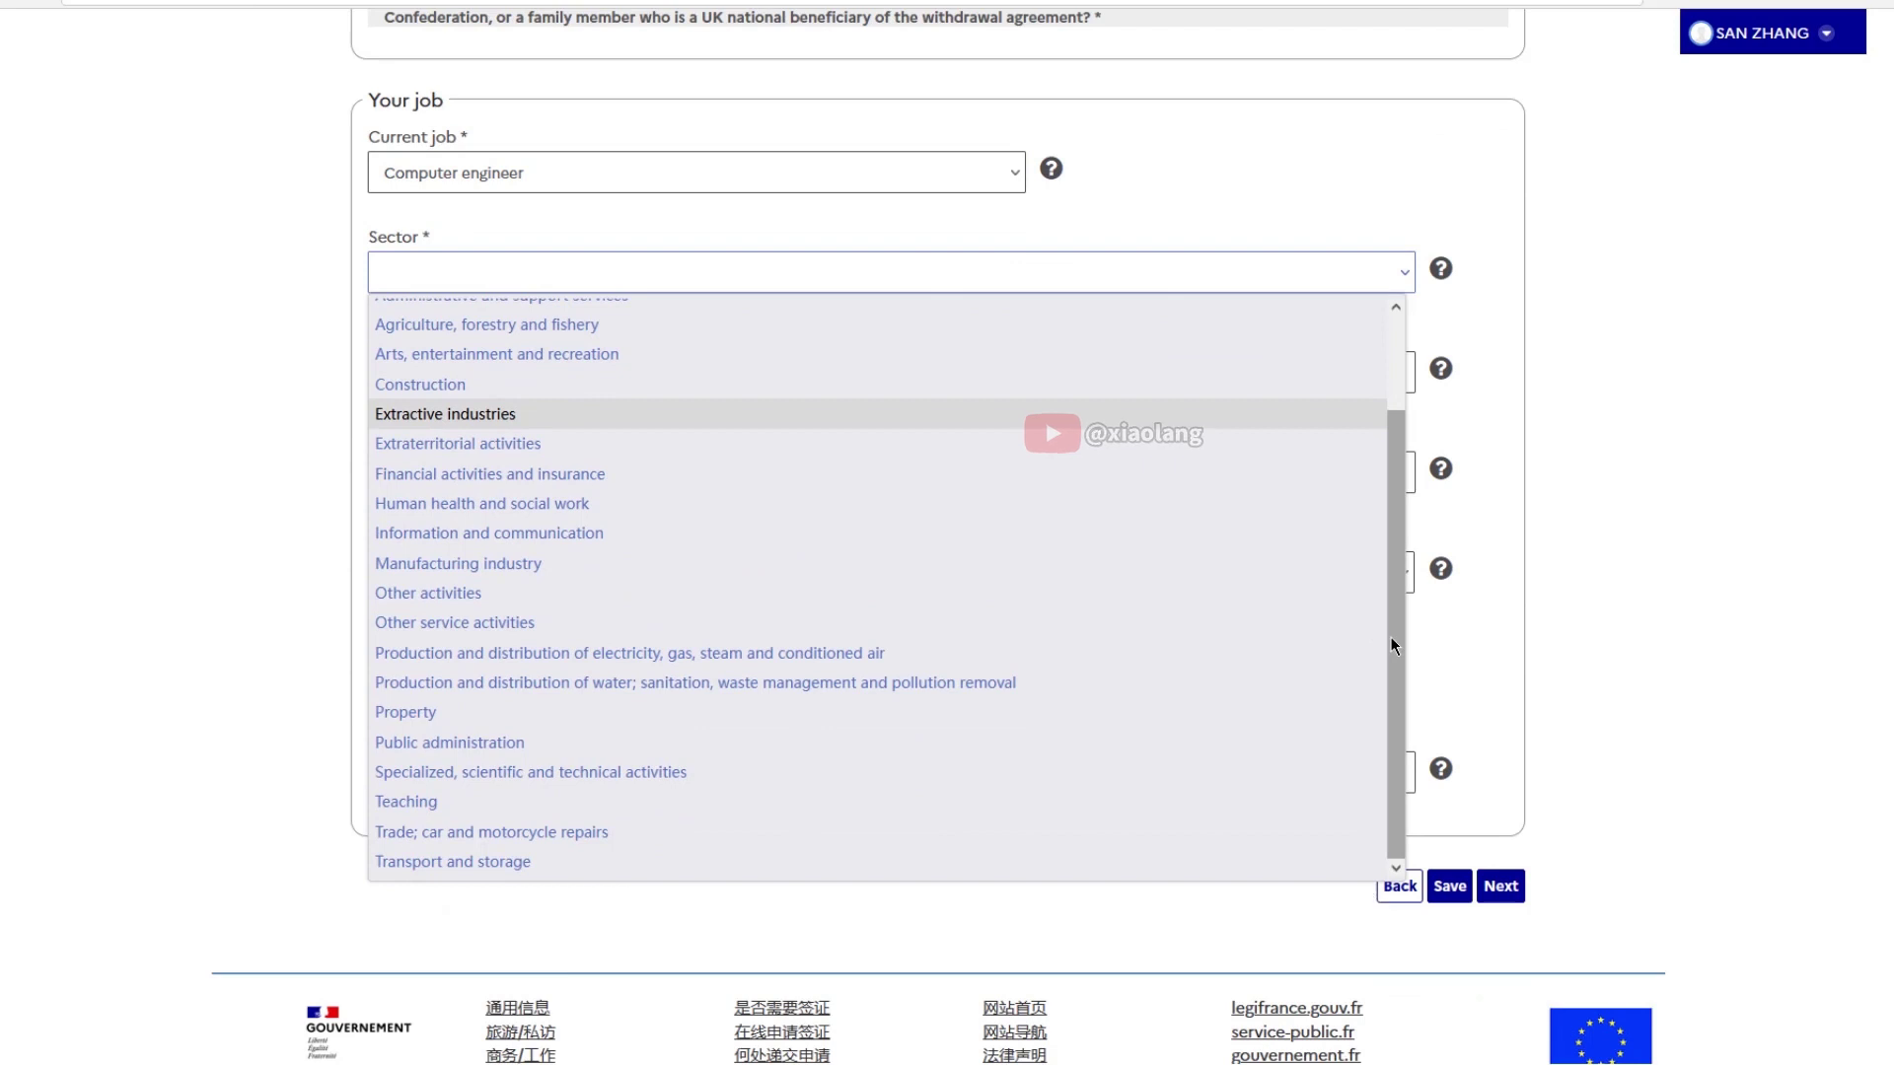
left_click(553, 533)
Enter employer SHANGHAI NANYI TECHNOLOGY COMPANY with its address, post code, Shanghai city and China
left_click(1089, 365)
type("SHANGHAI NANYI TECHNOLOGY COMPANY")
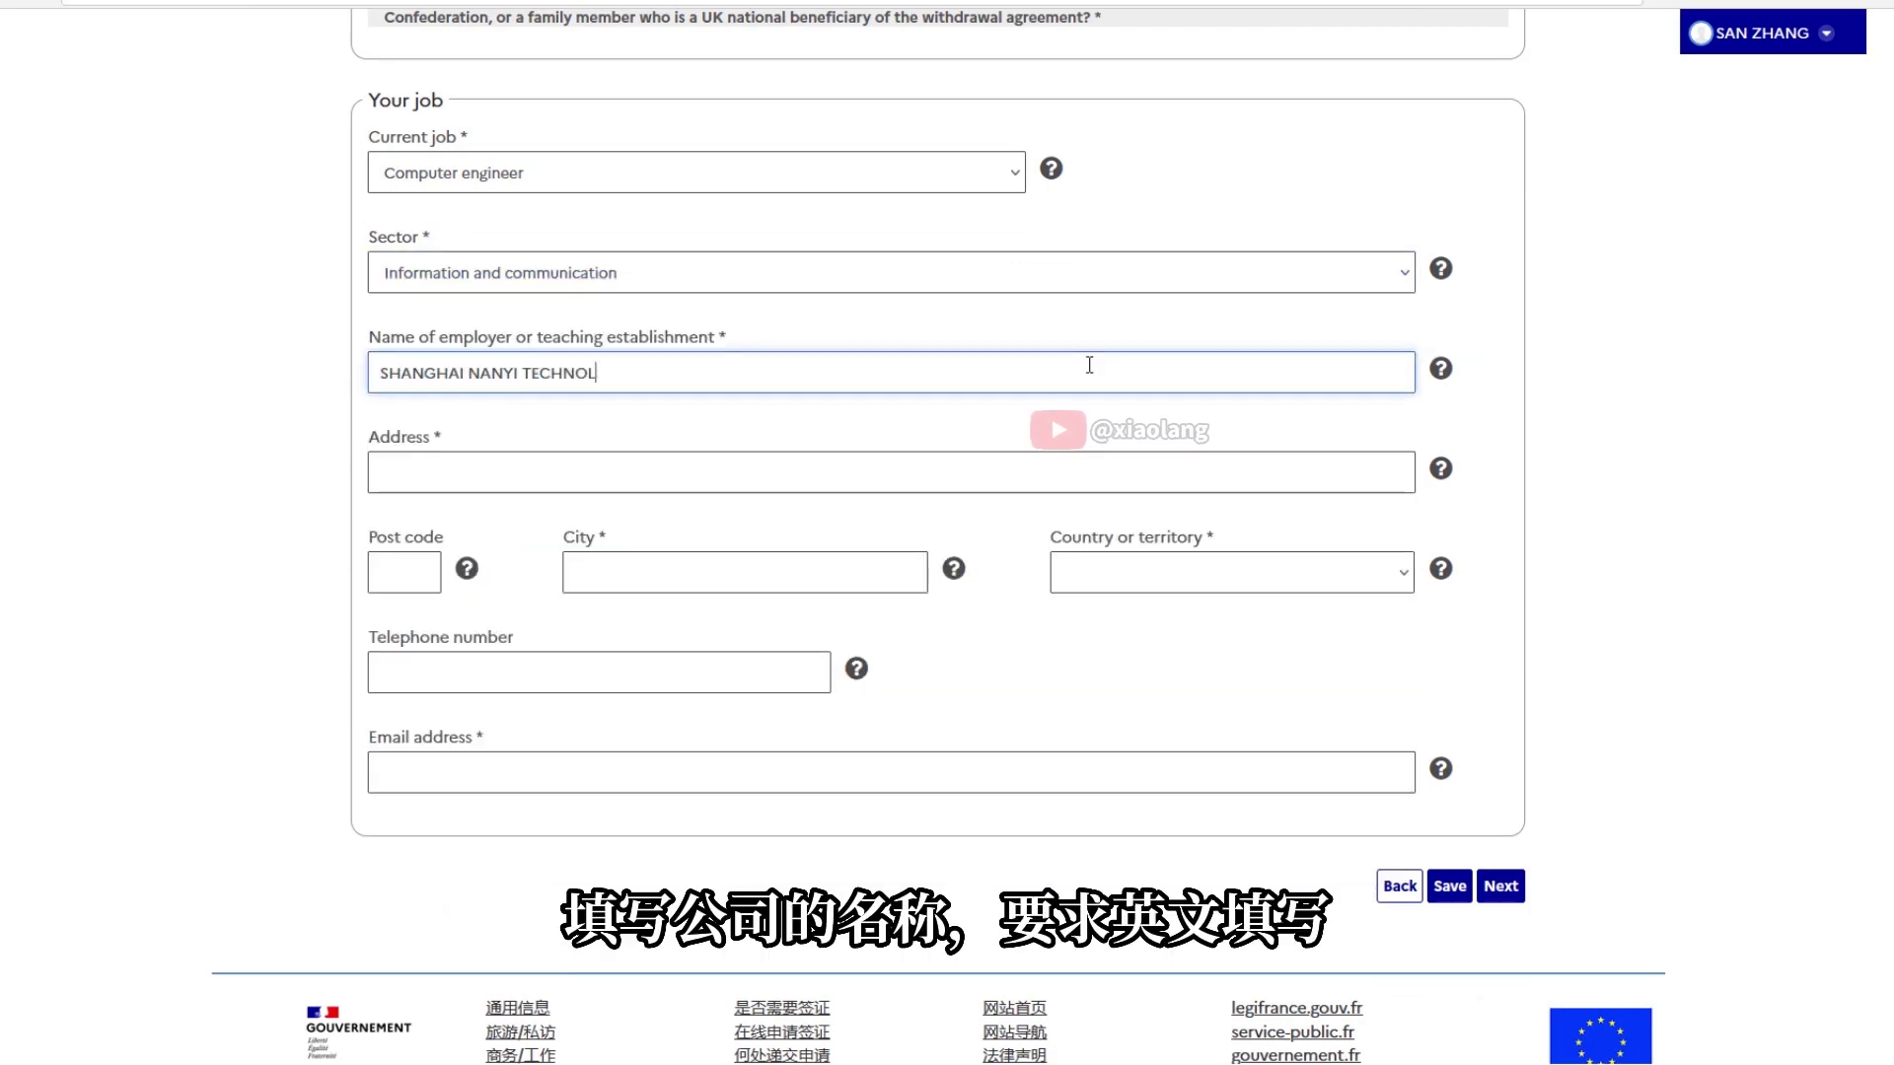
left_click(692, 481)
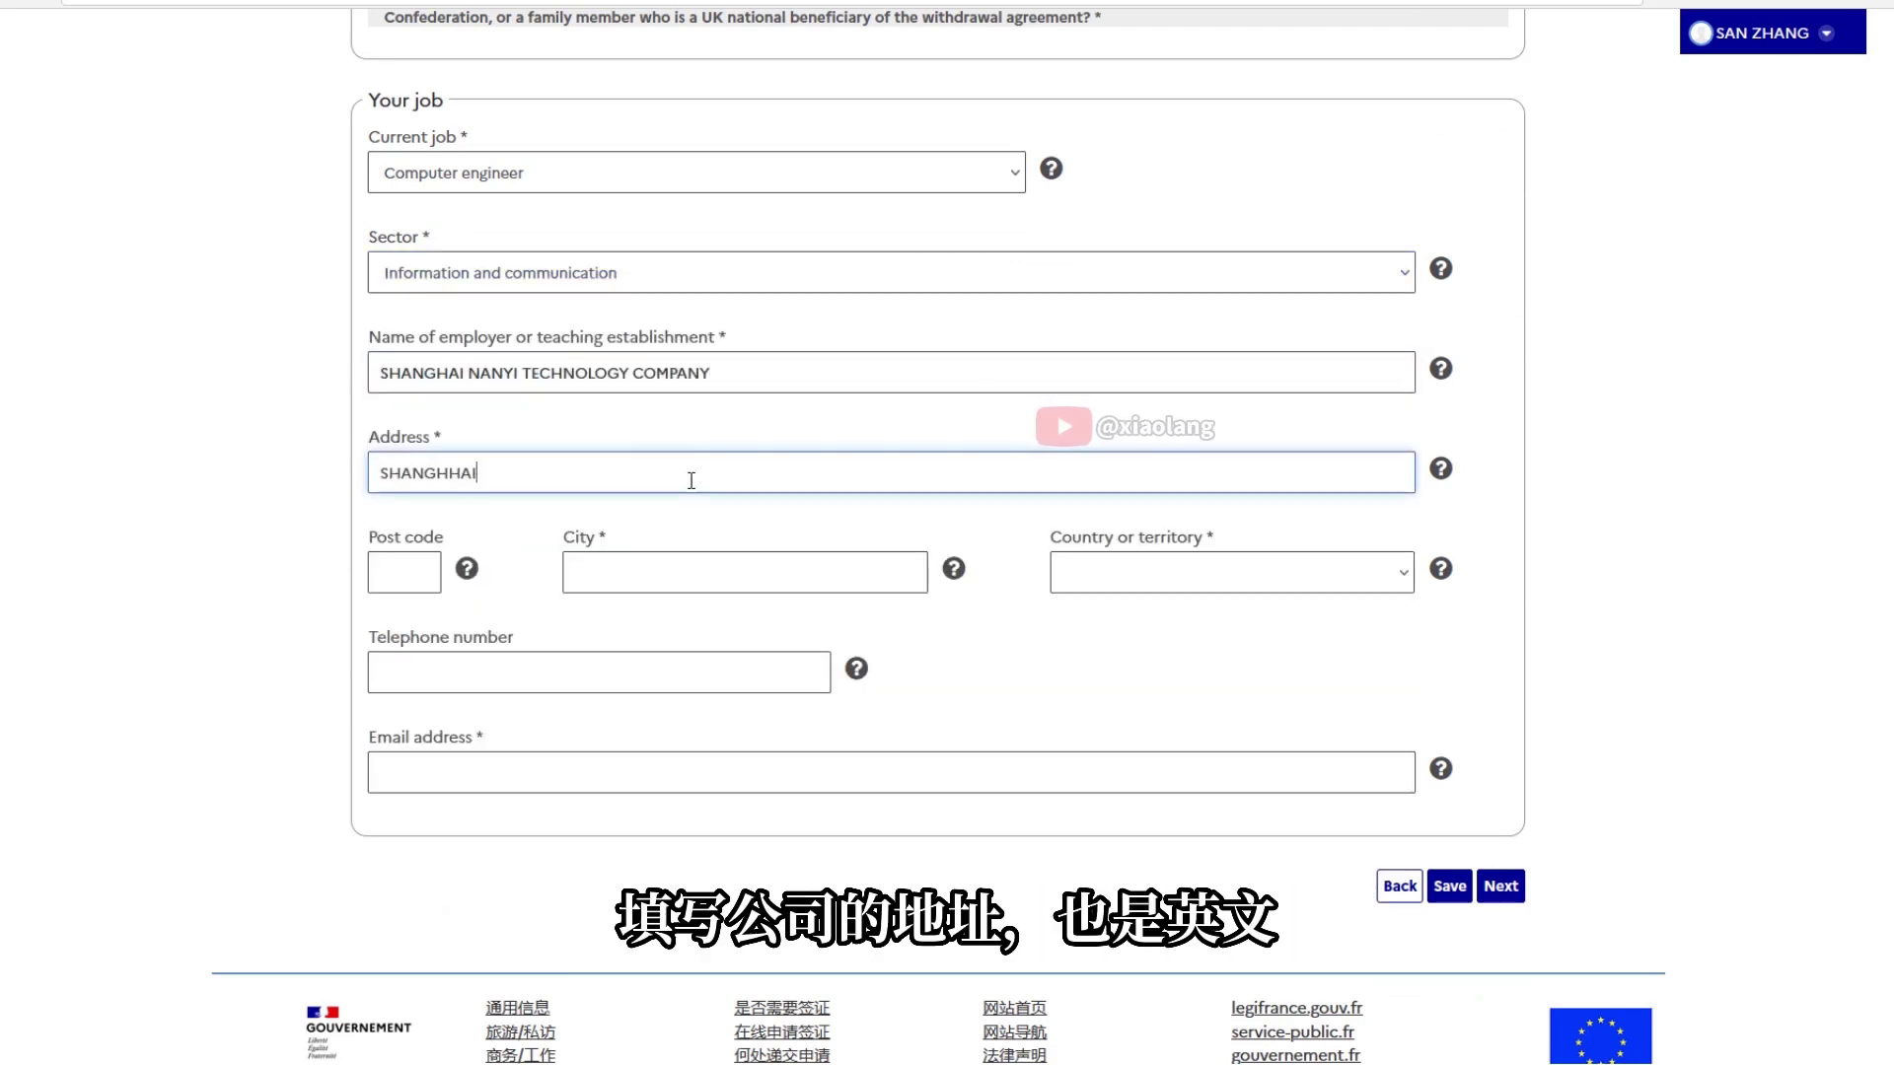
left_click(405, 572)
type("31000")
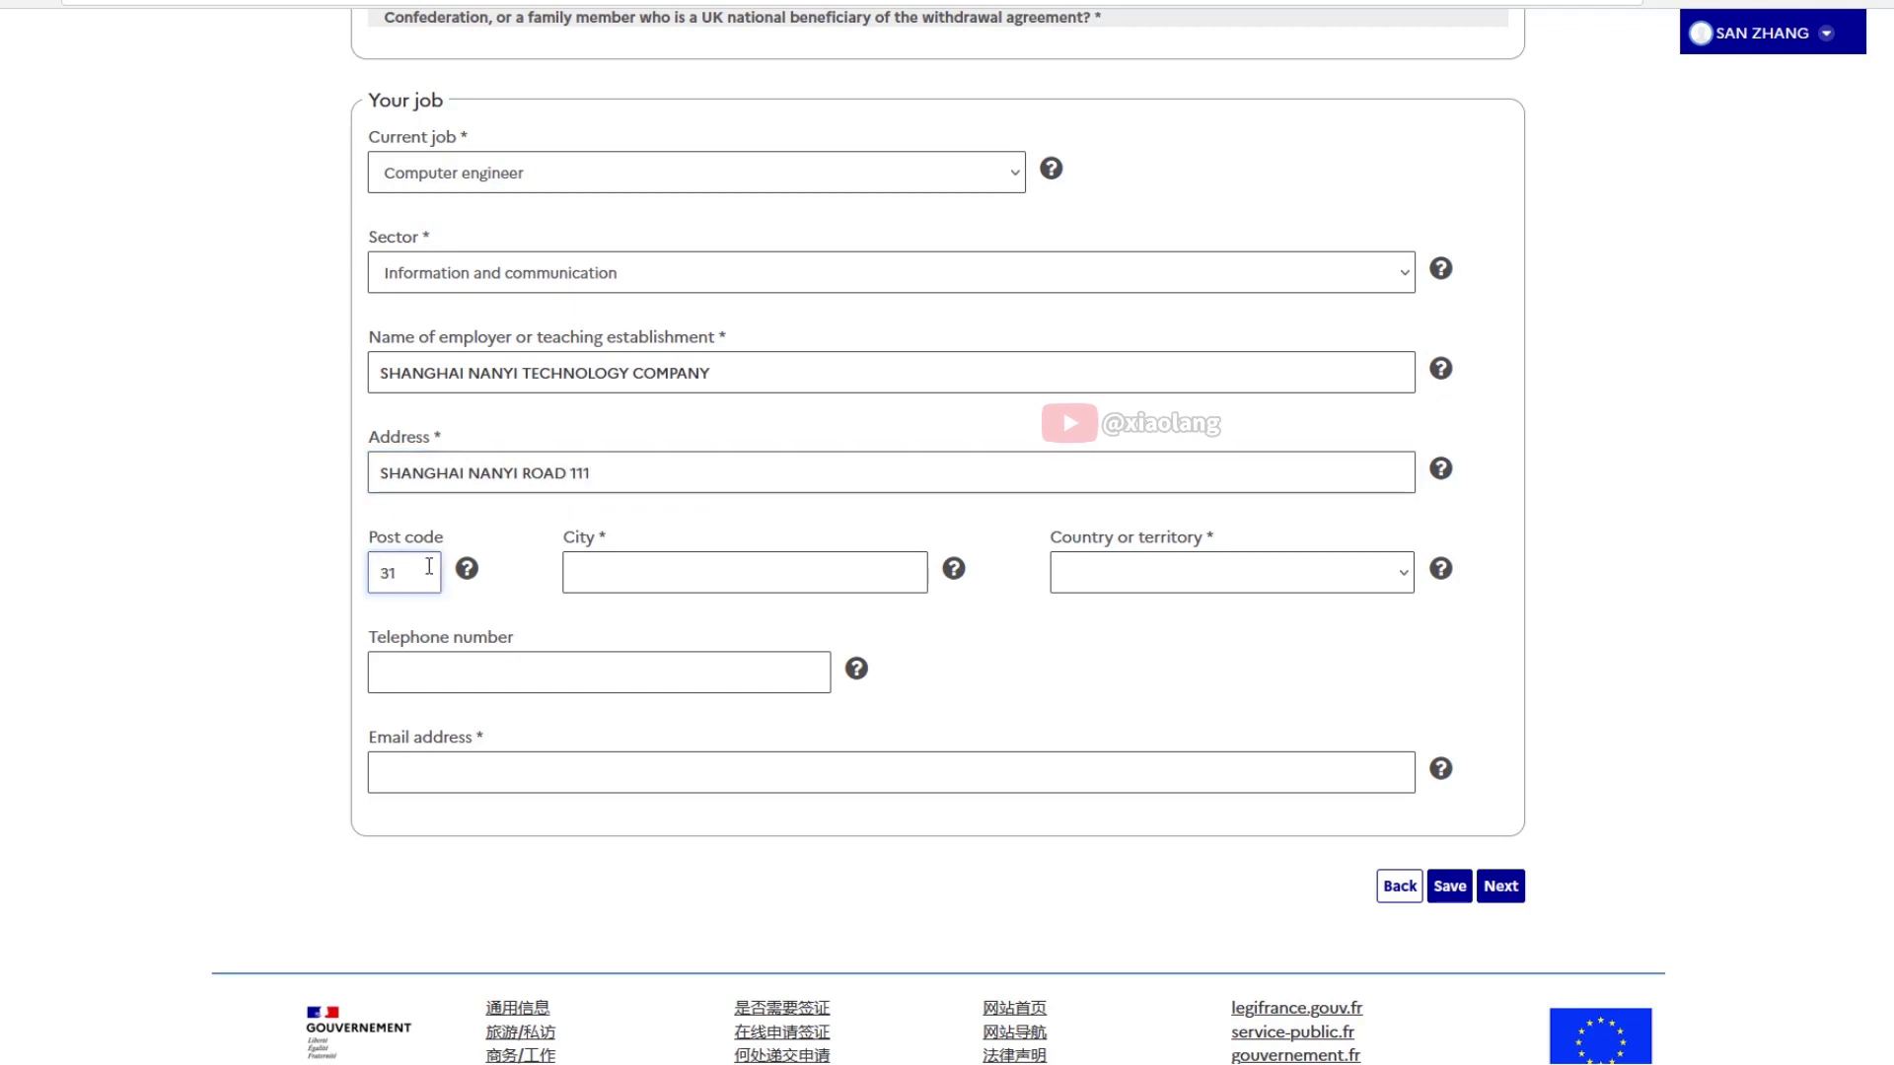
left_click(859, 567)
type("SHANGHAI")
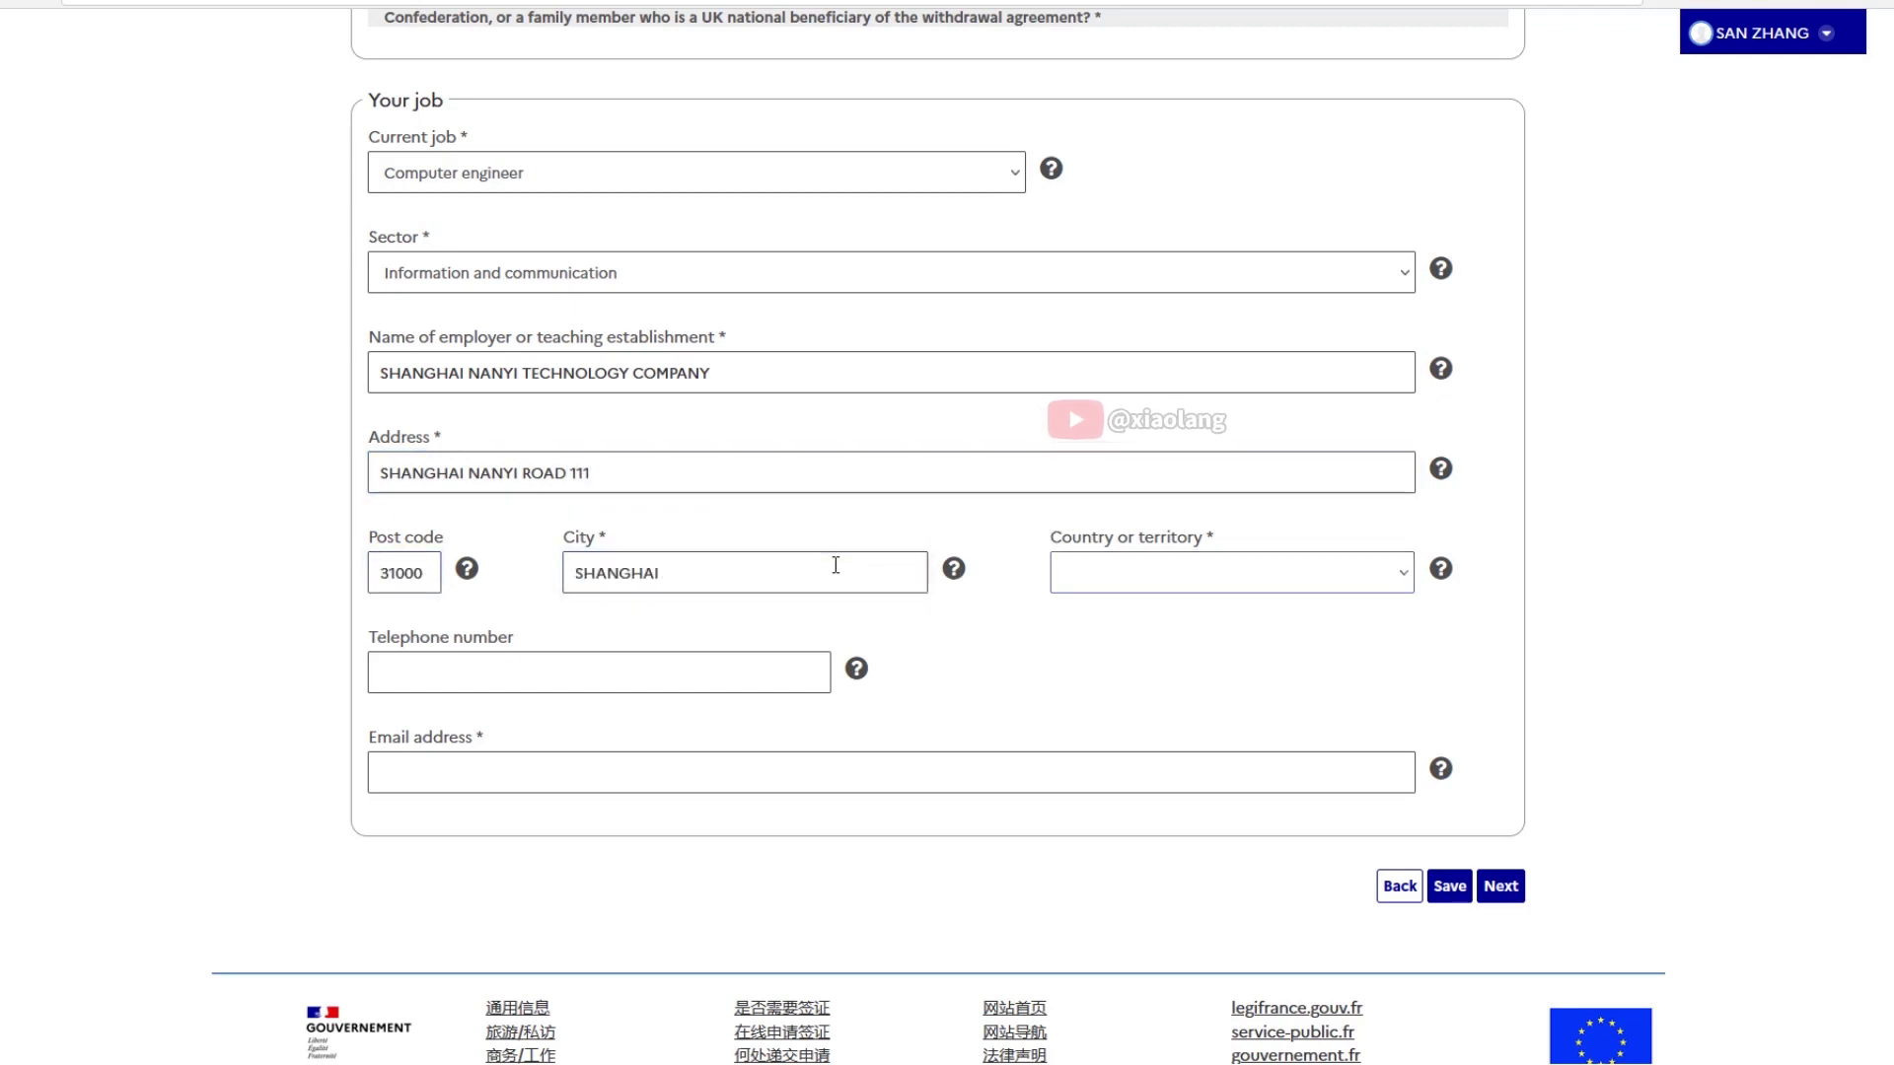
left_click(1247, 570)
scroll(1267, 406, "down", 3)
scroll(1267, 407, "down", 3)
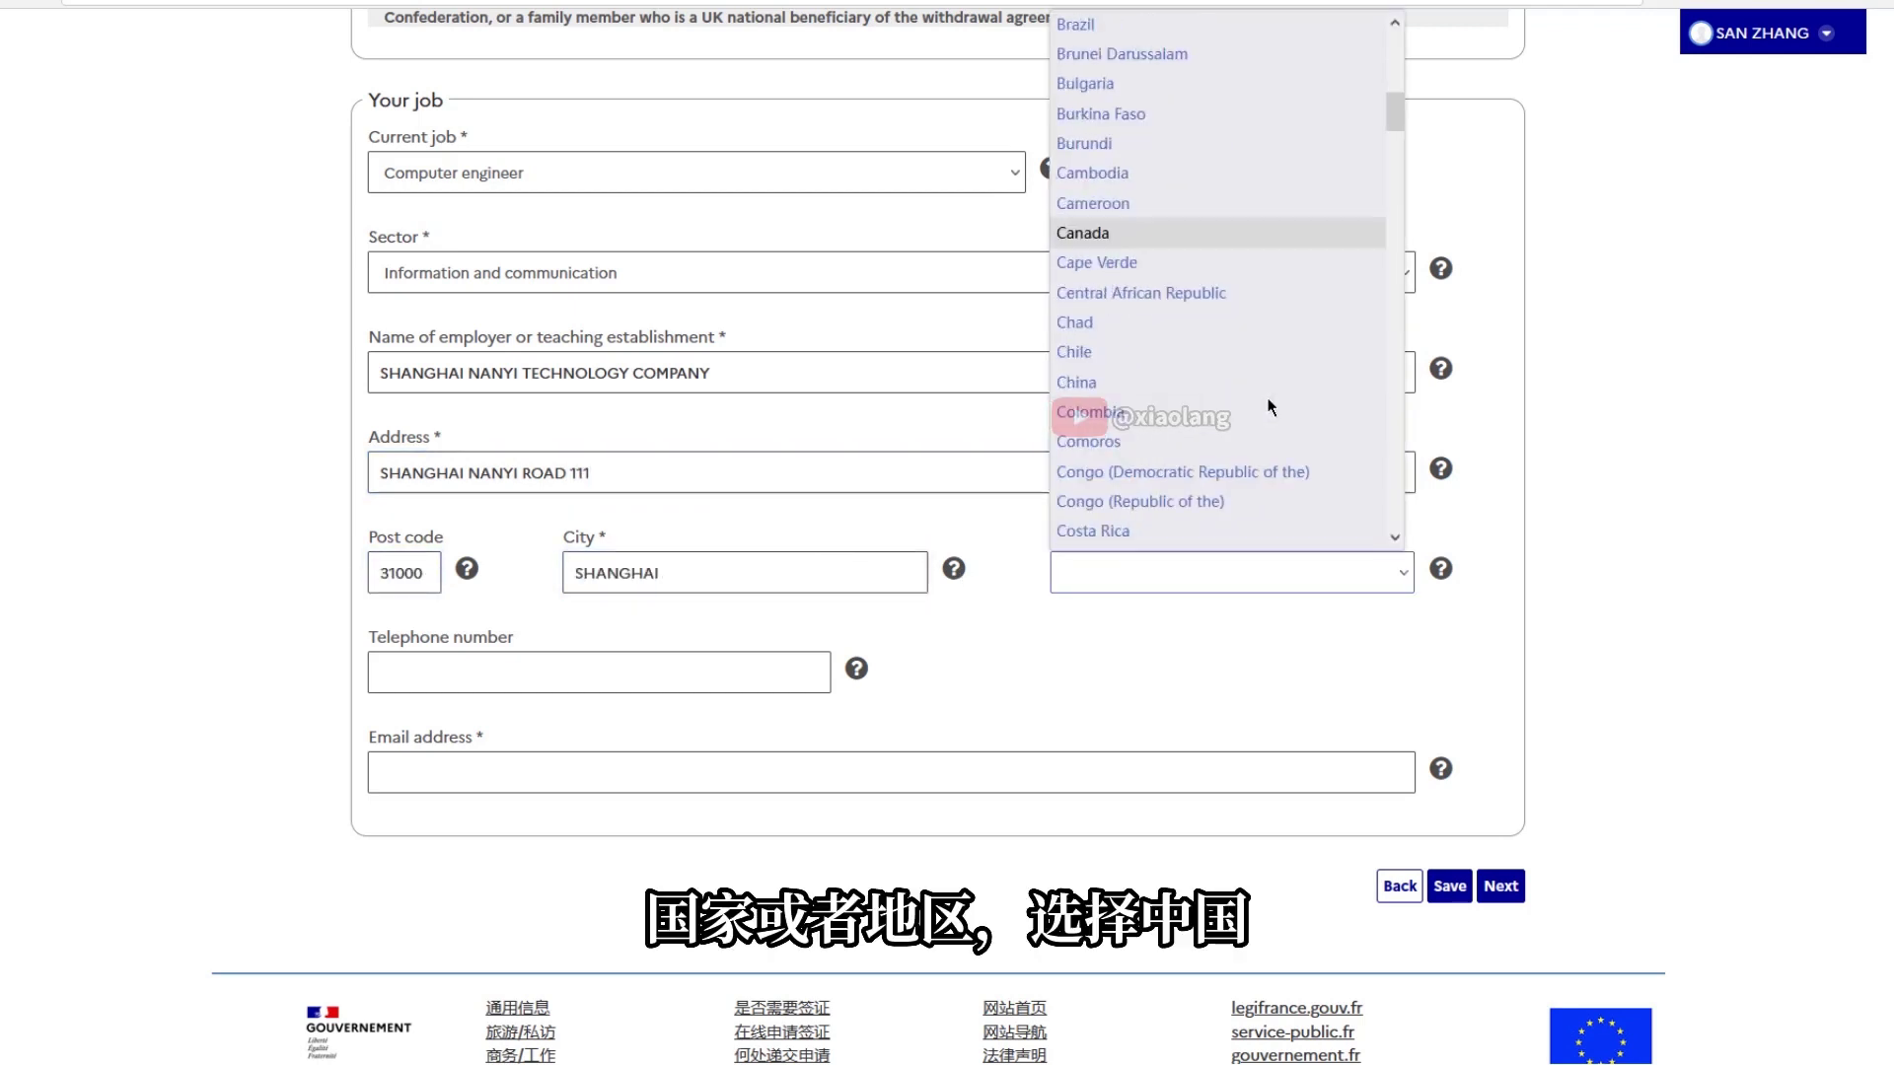
left_click(1103, 385)
Add the employer's phone number and e-mail, save, and continue to Your last visa
left_click(533, 672)
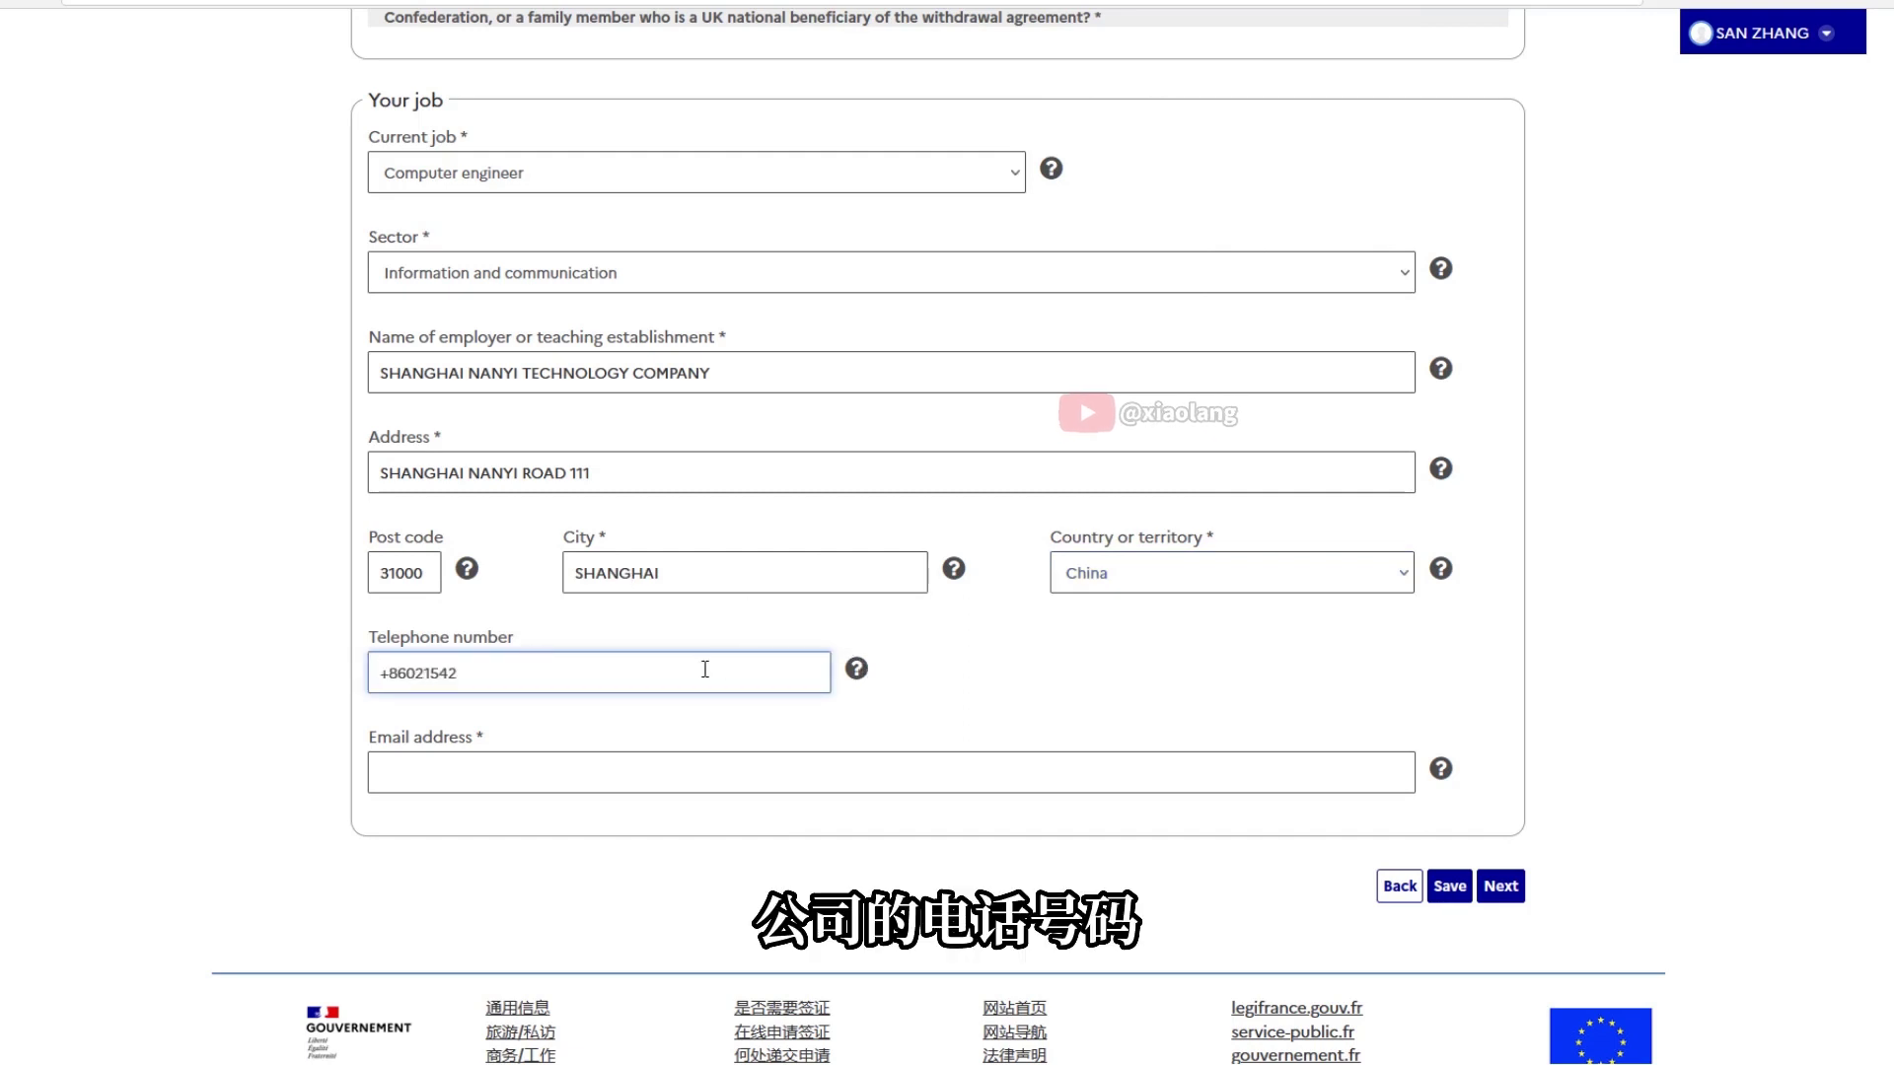
left_click(613, 765)
type("SB")
key("BackSpace")
key("BackSpace")
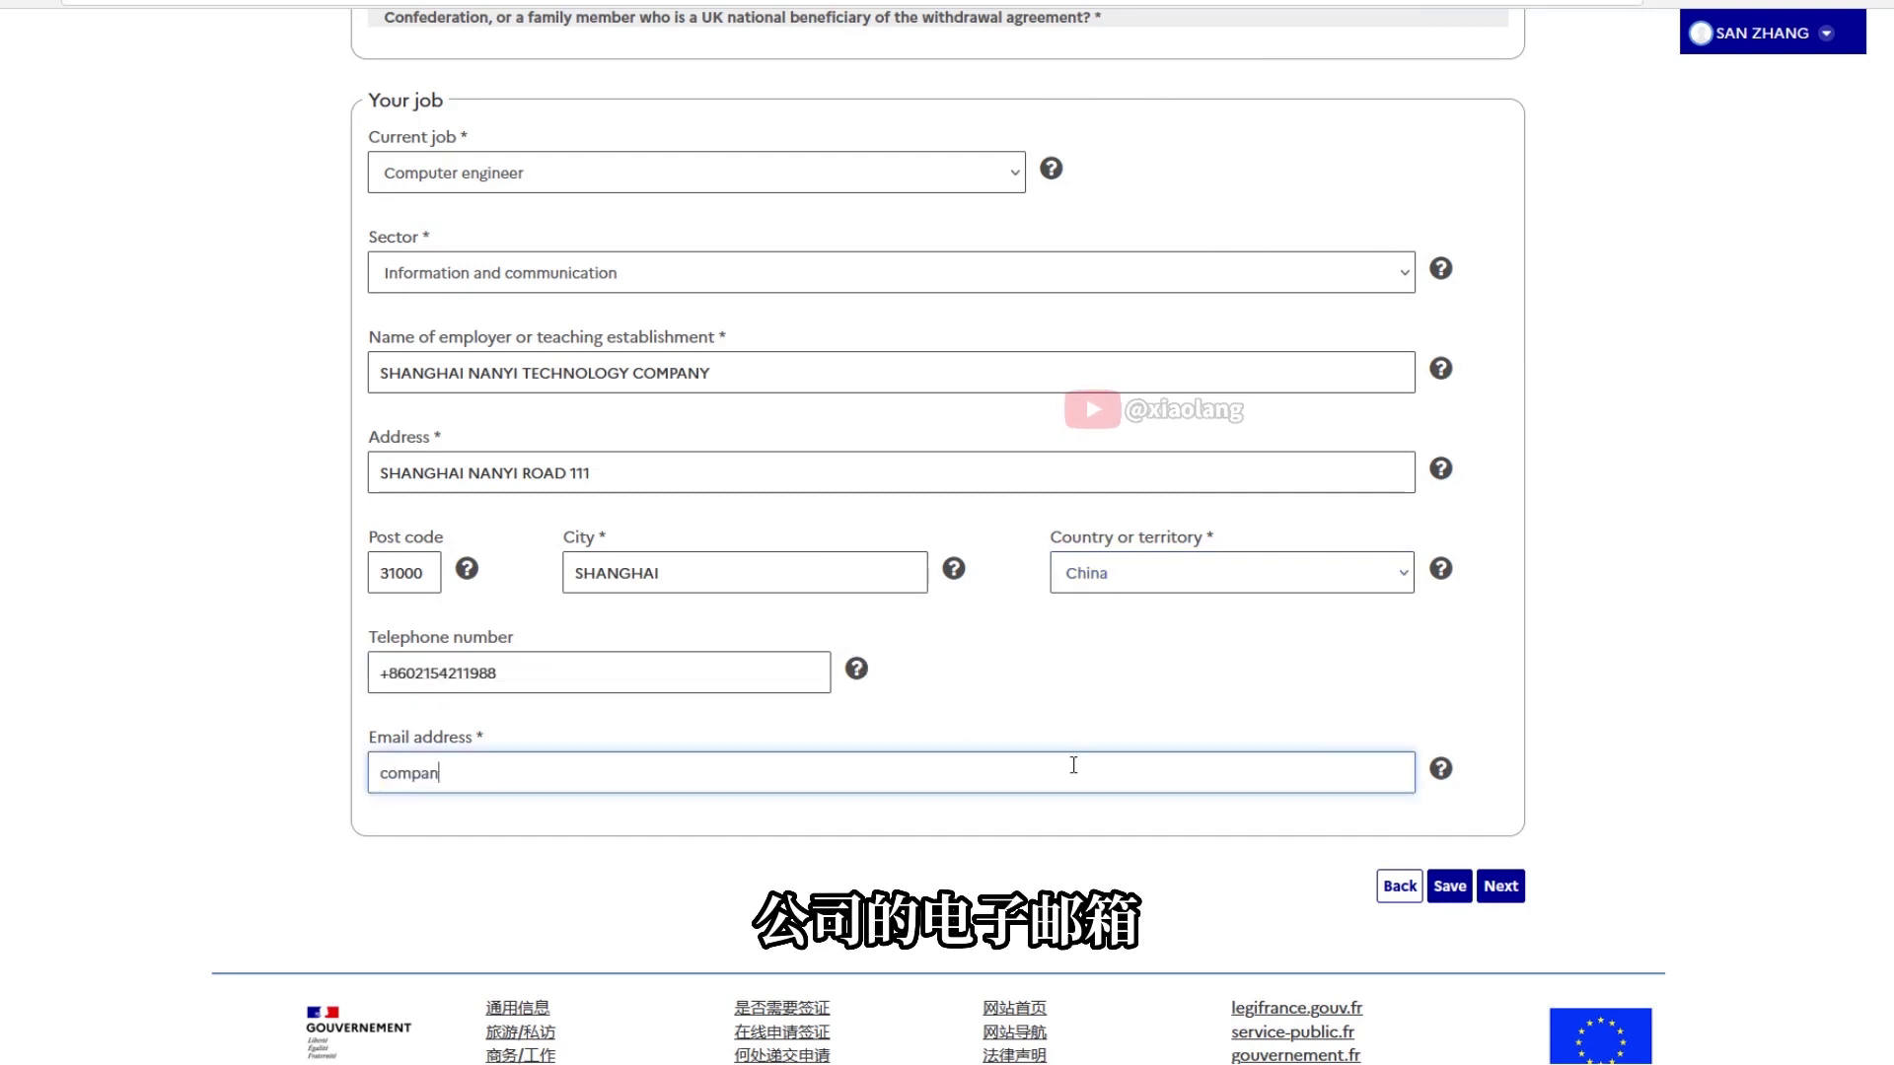
left_click(1463, 895)
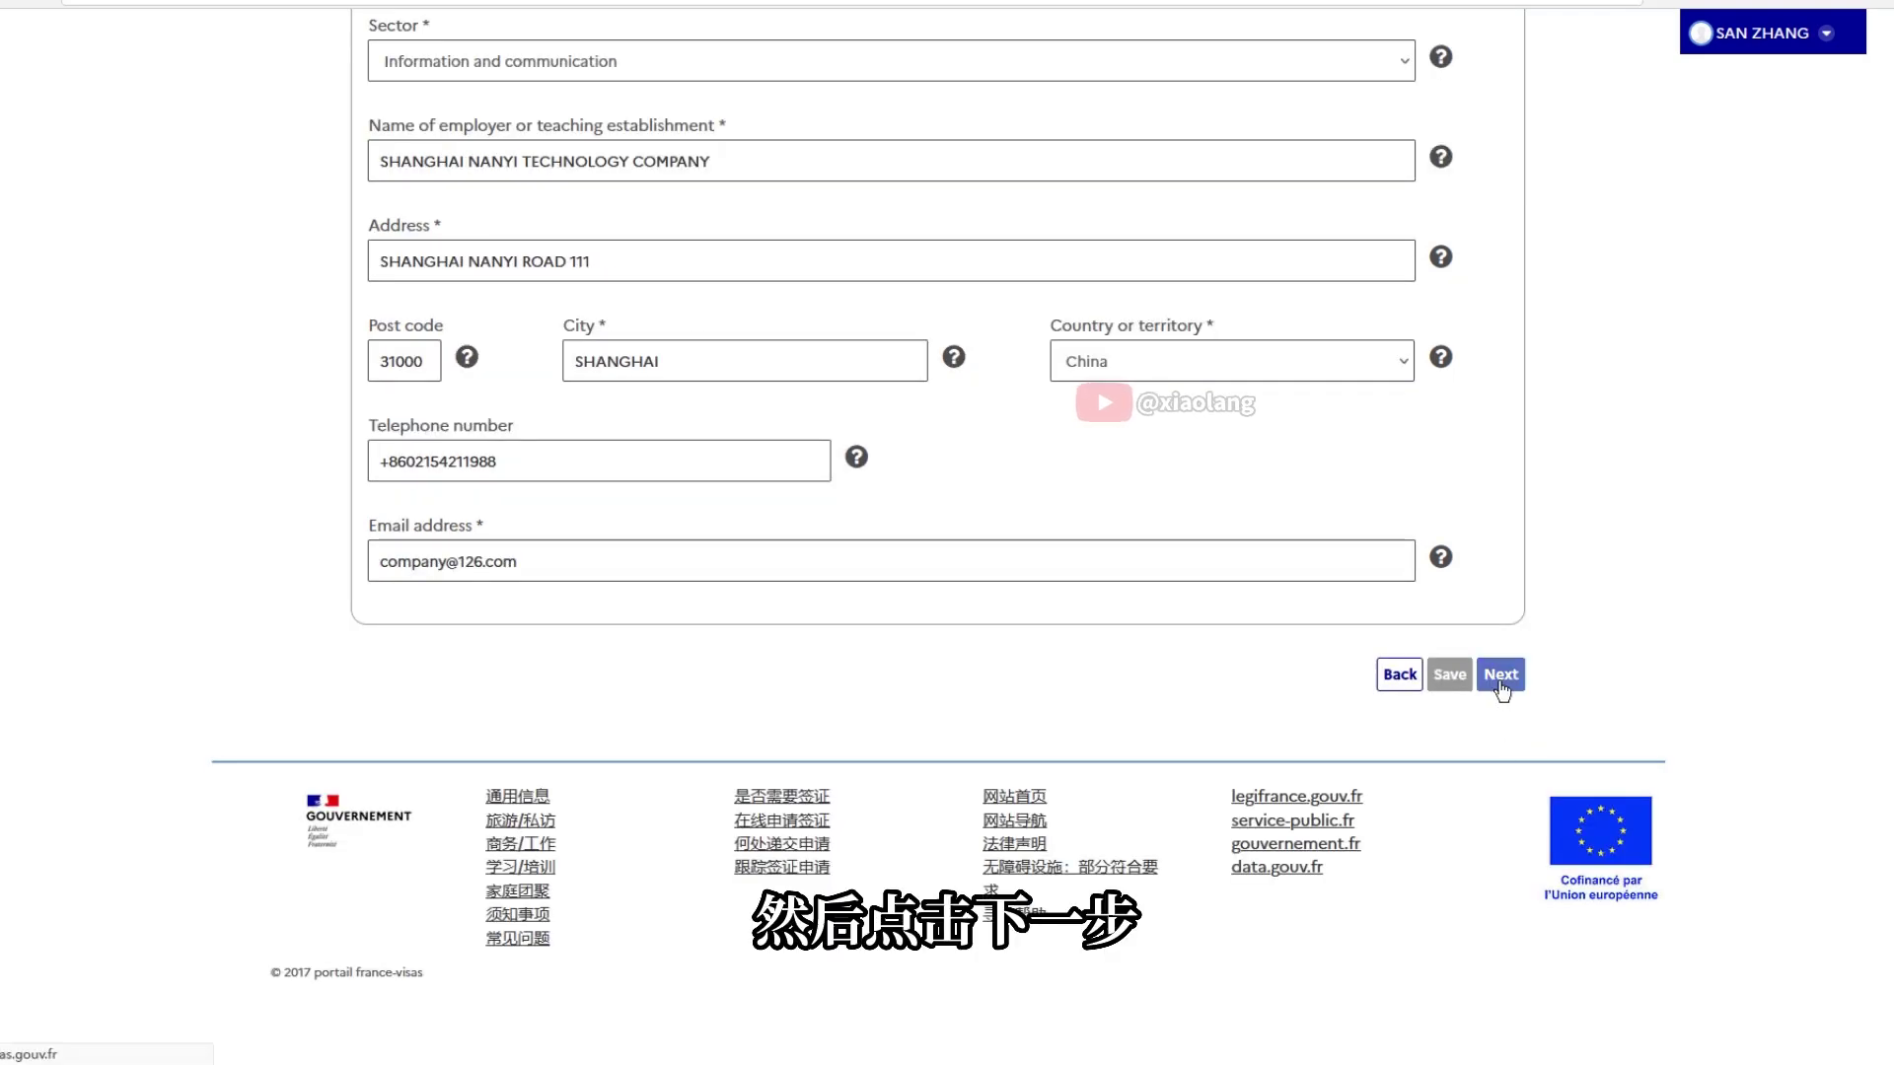
left_click(1500, 675)
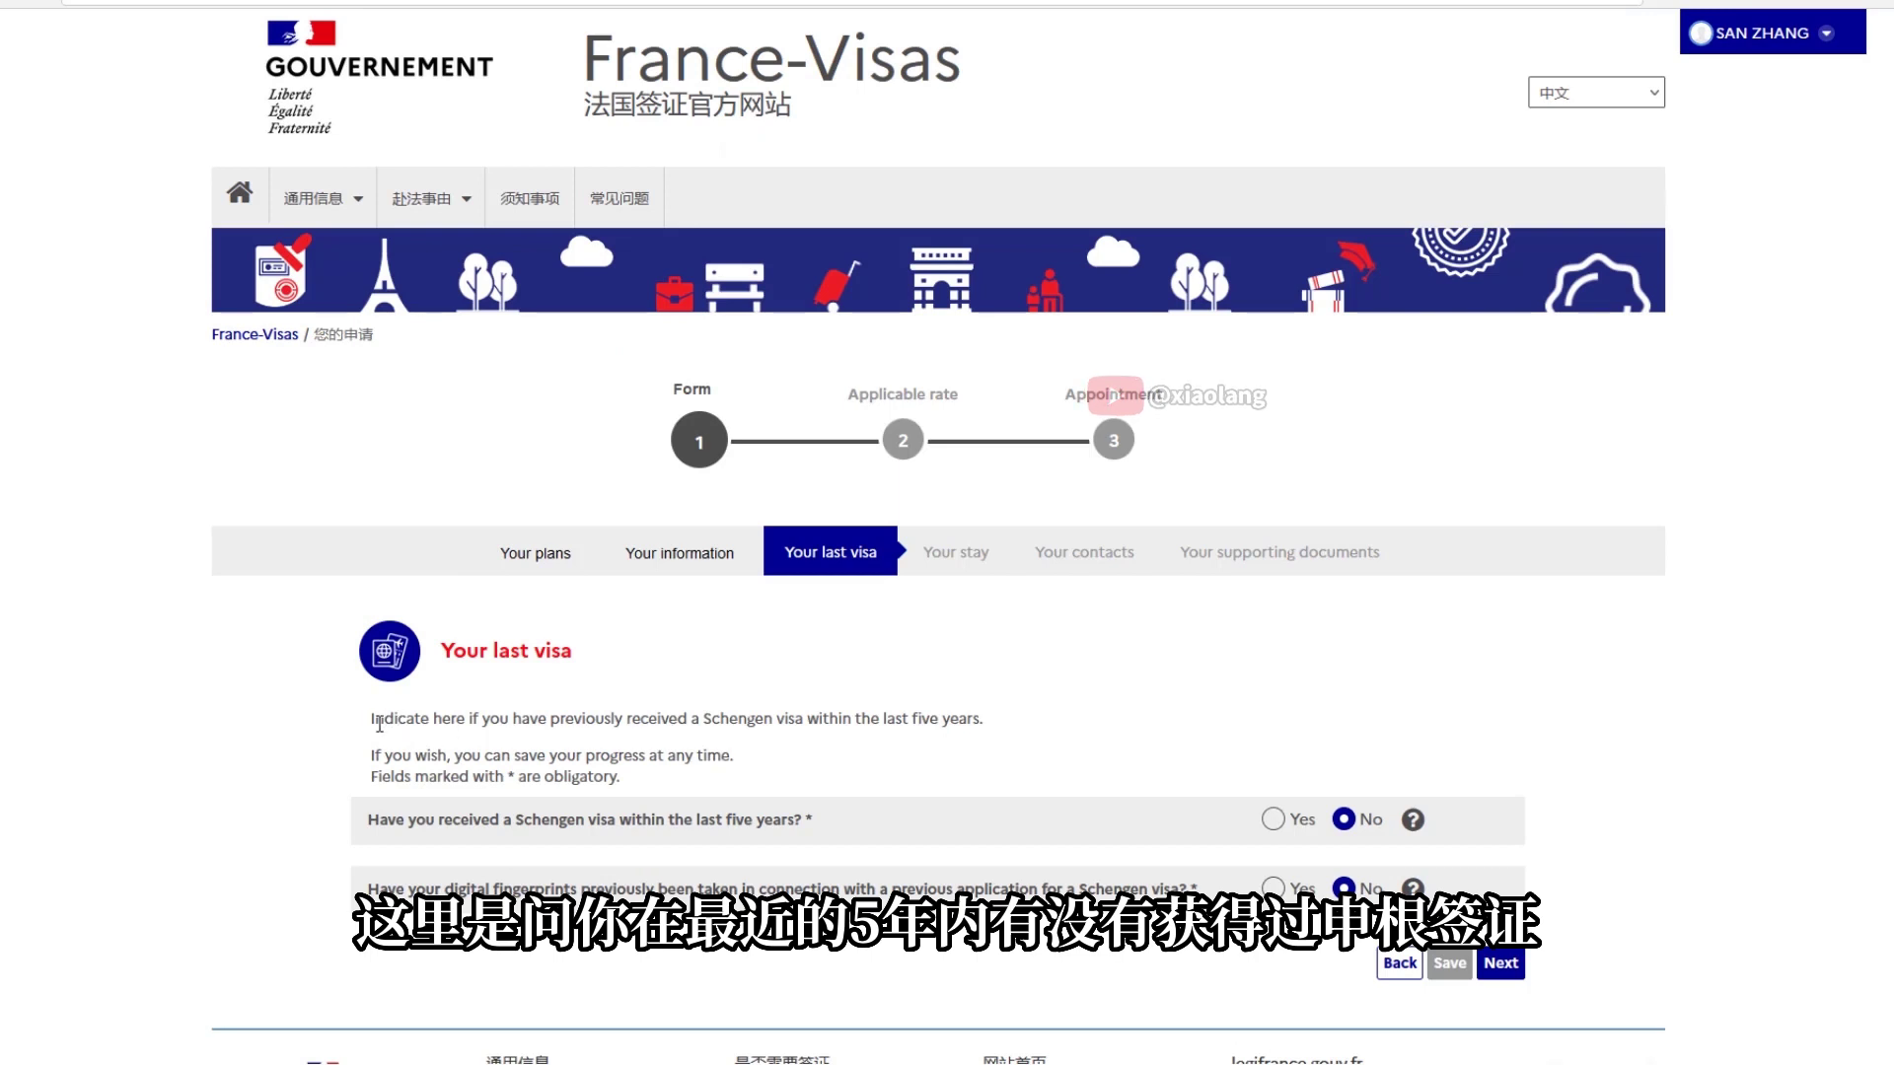
Keep both last-visa questions at No and continue to the Your stay step
mouse_move(1414, 818)
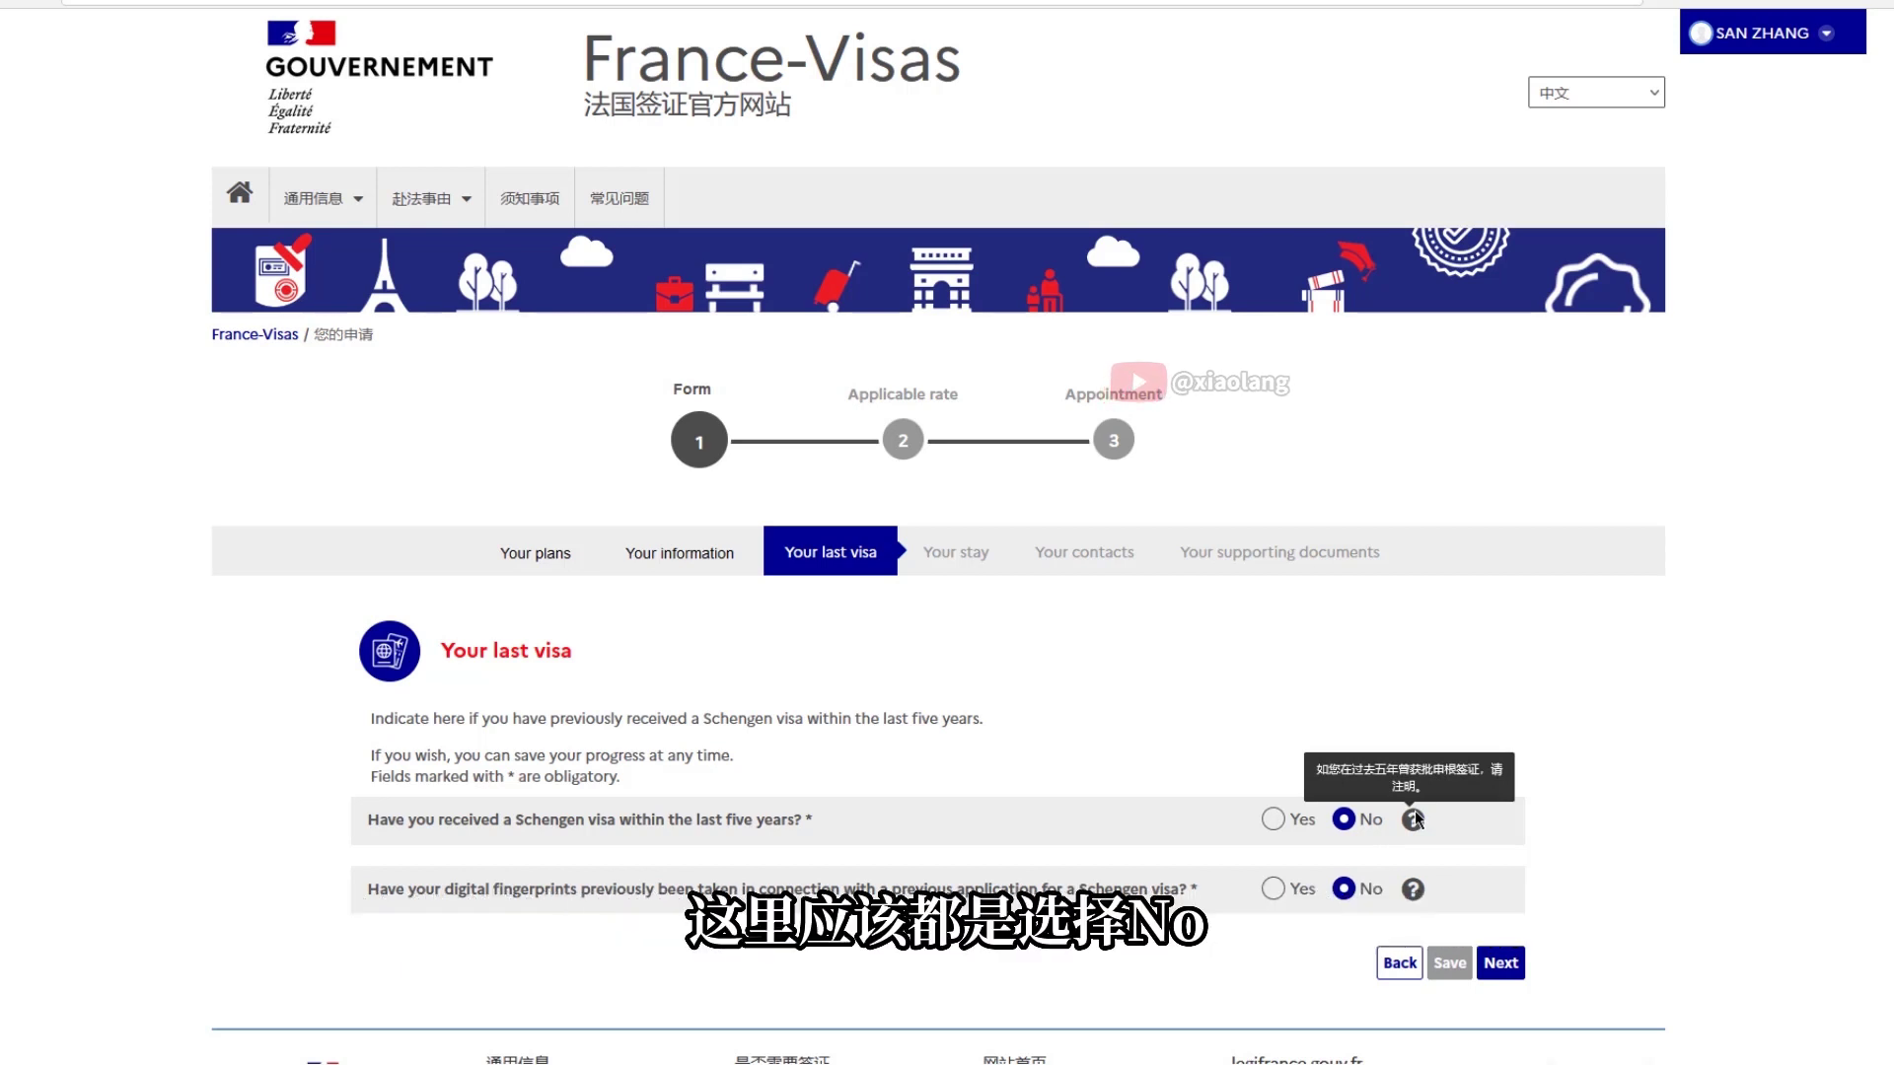
mouse_move(1414, 889)
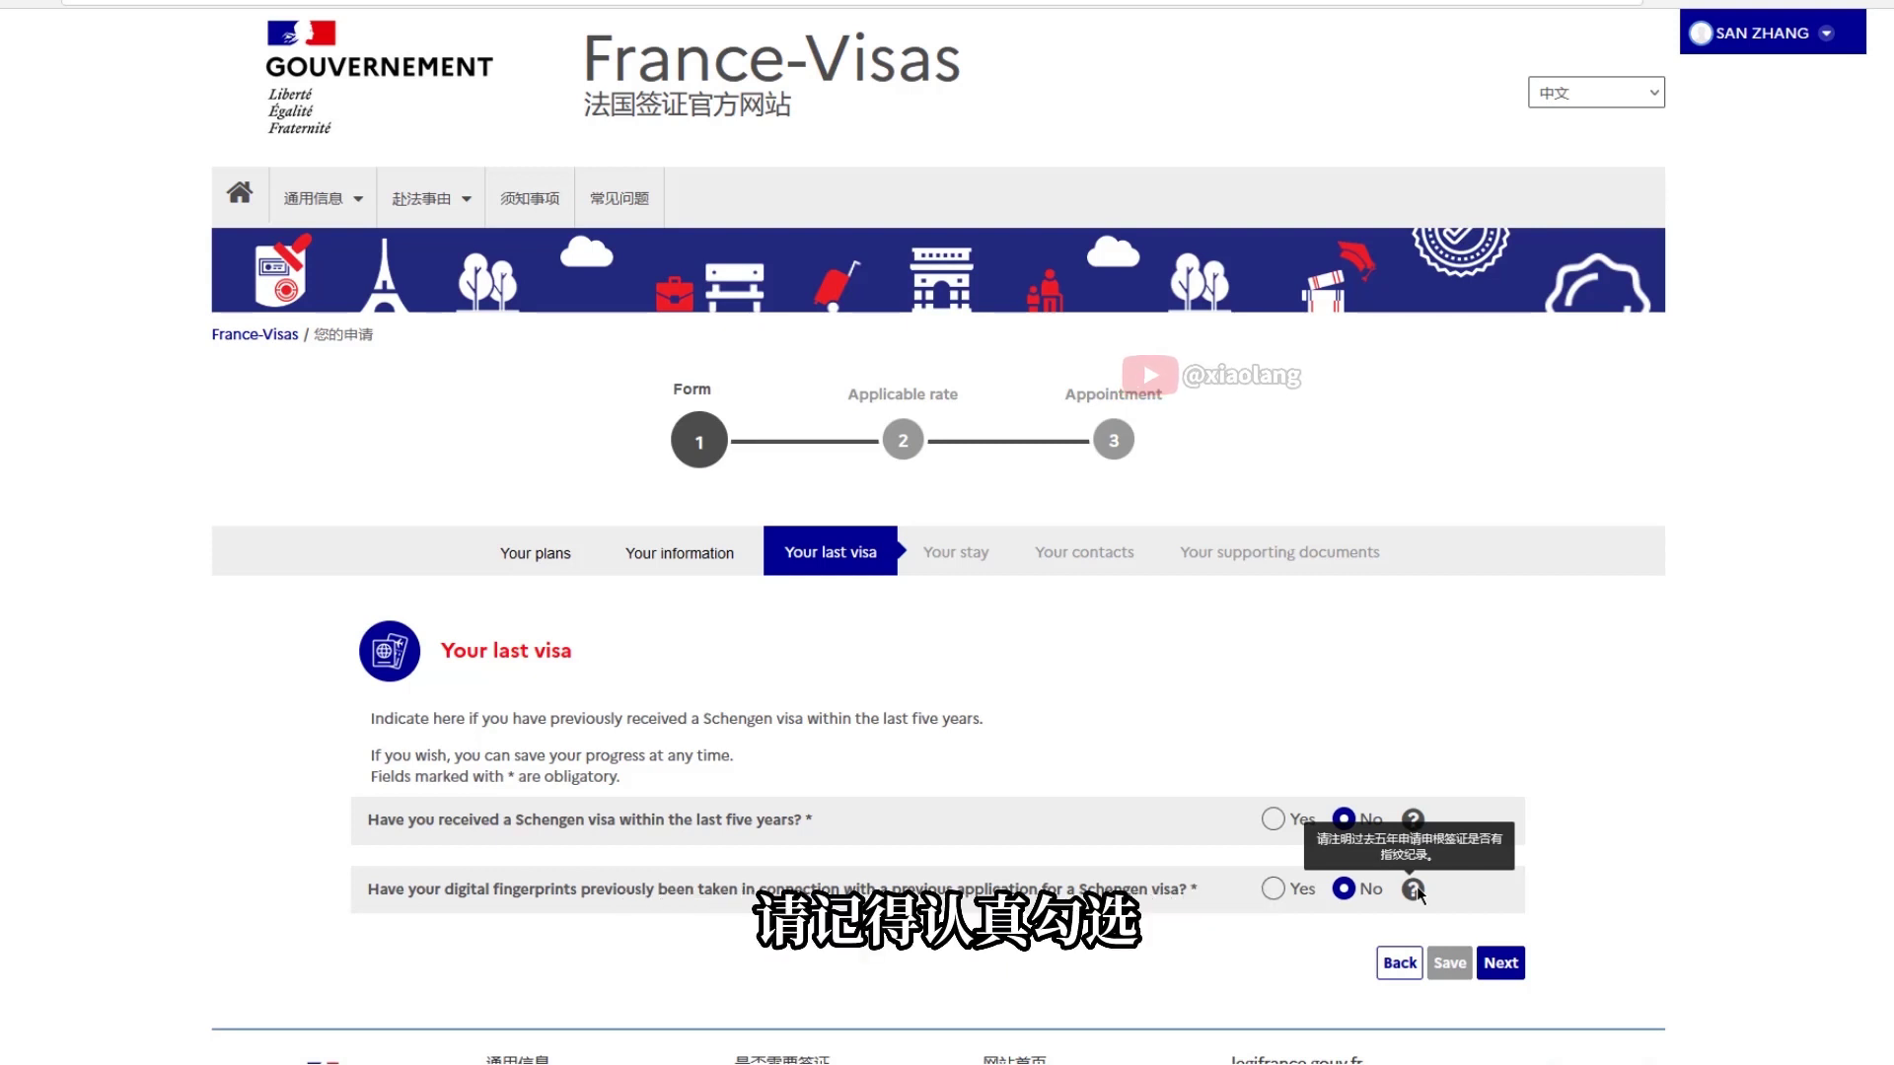
left_click(1500, 963)
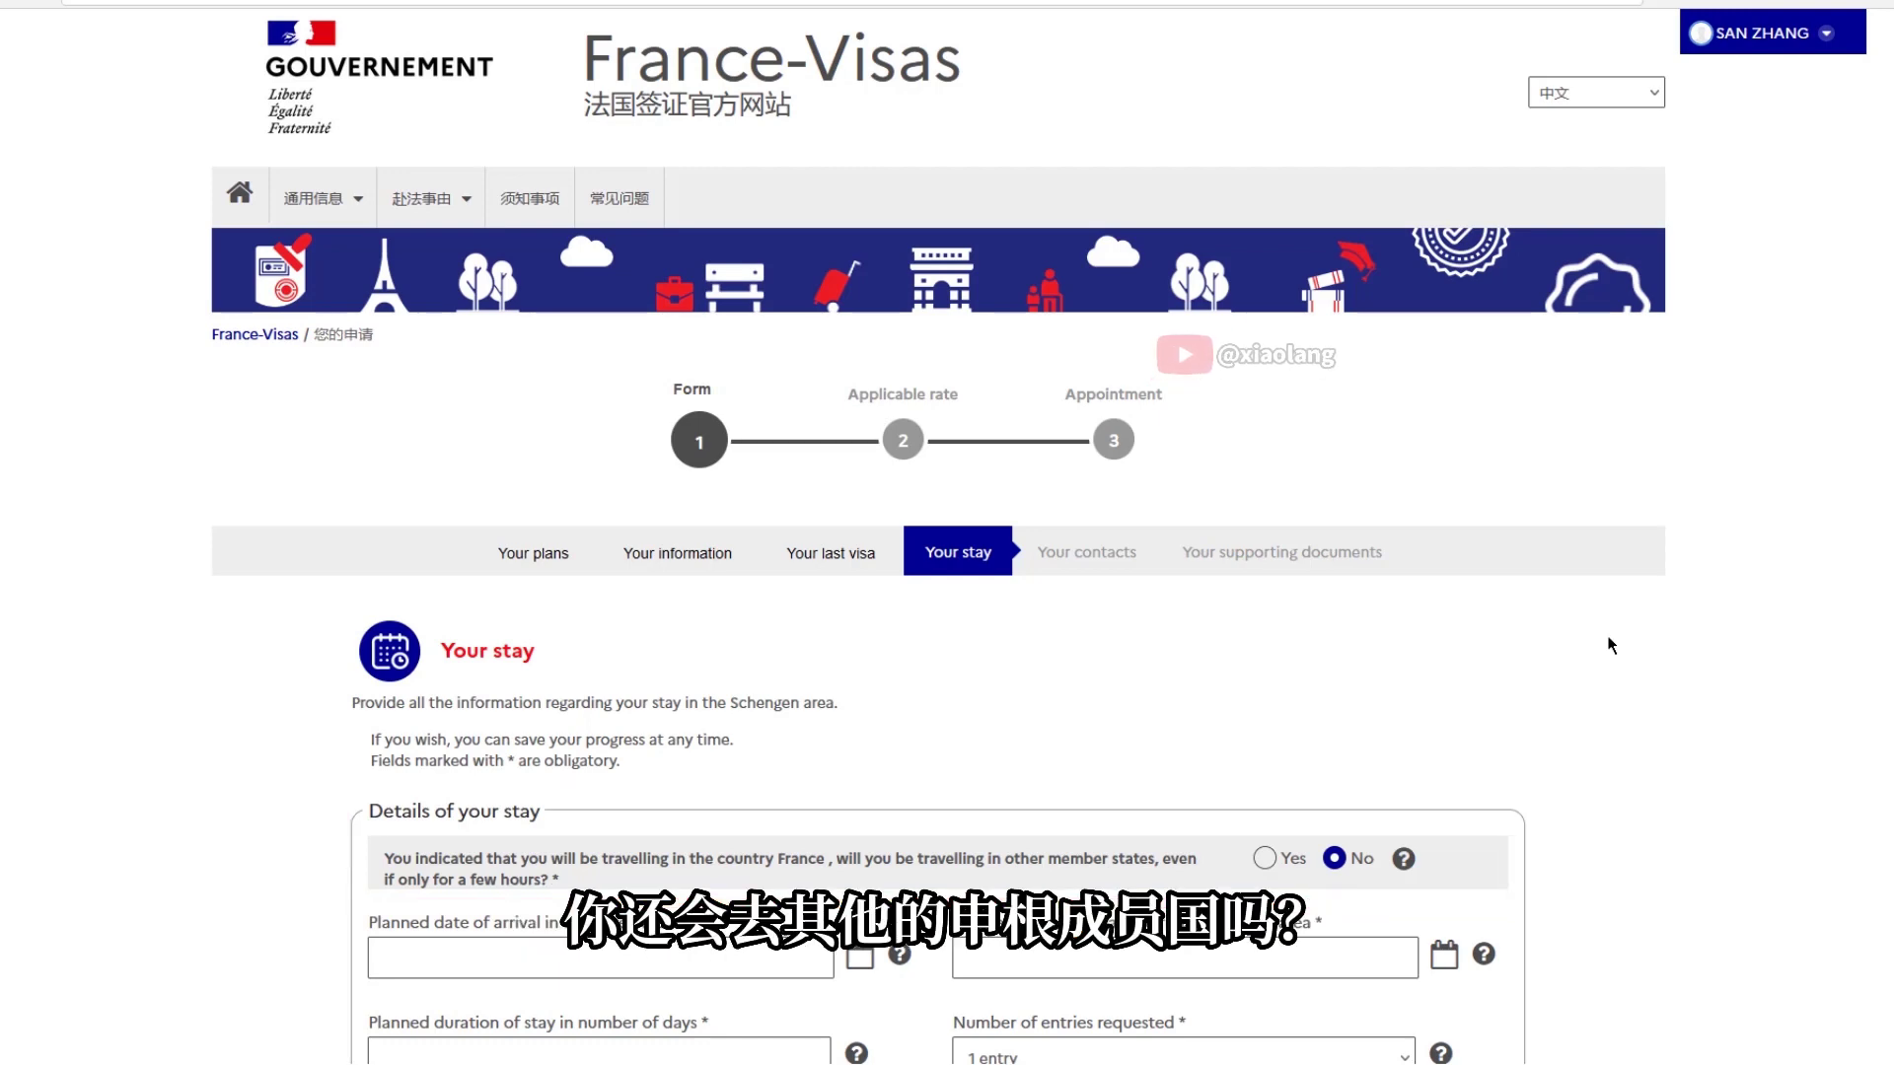
Add Belgium and Germany as other Schengen destinations and choose the first-entry country
scroll(1607, 524, "down", 5)
left_click(1264, 327)
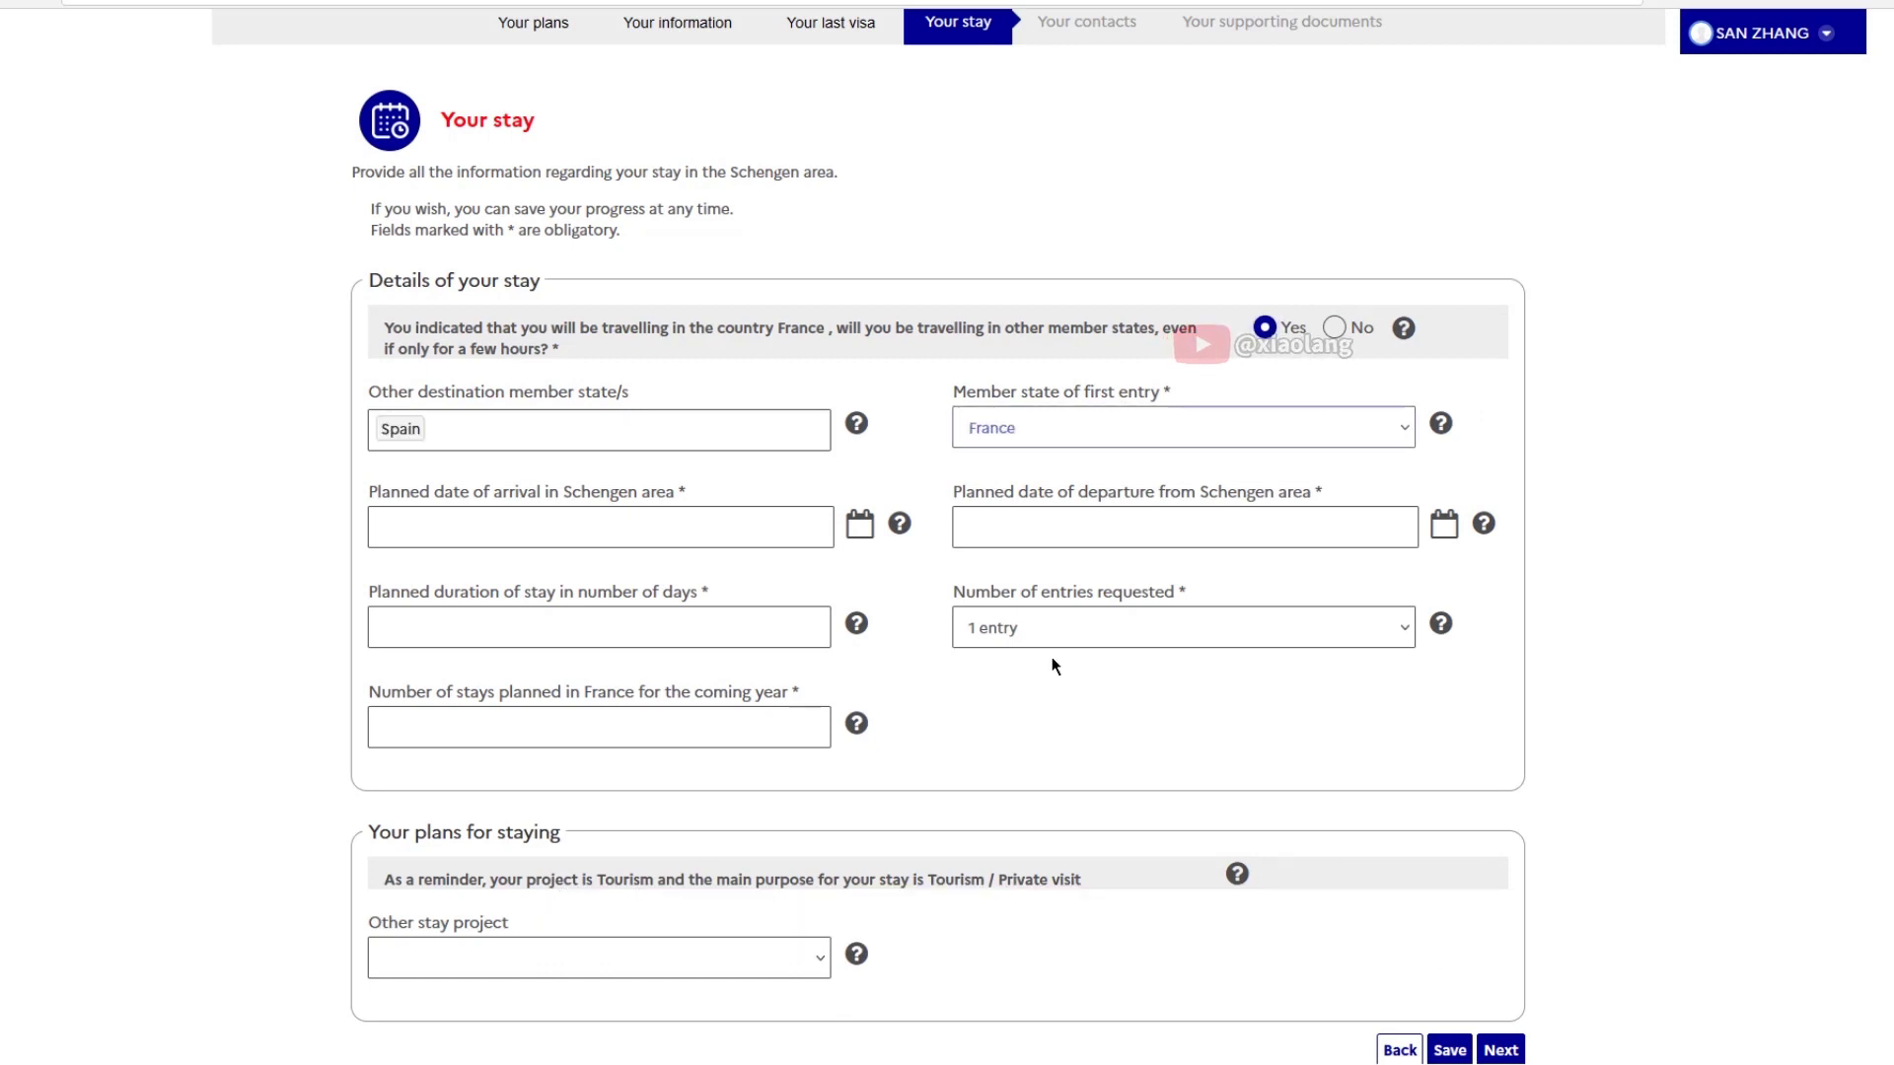
left_click(739, 429)
left_click(473, 496)
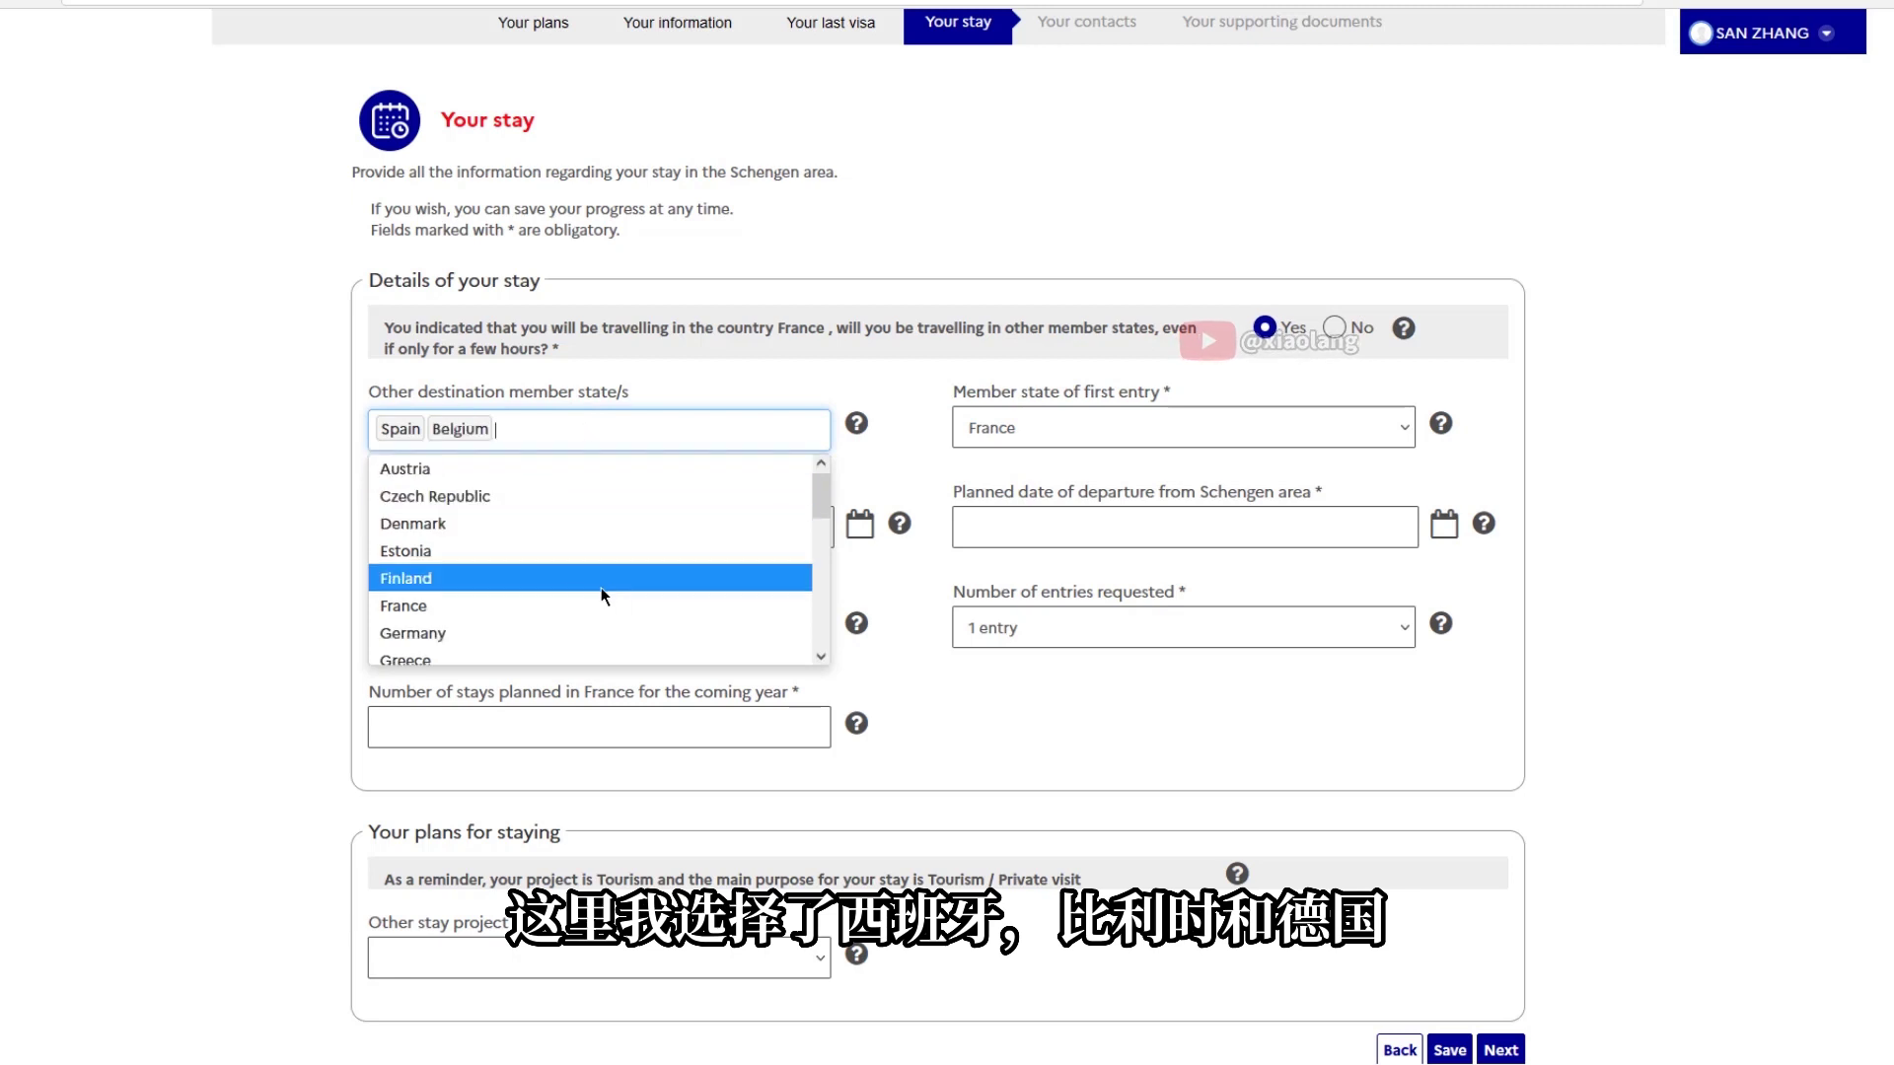
left_click(484, 633)
left_click(1369, 417)
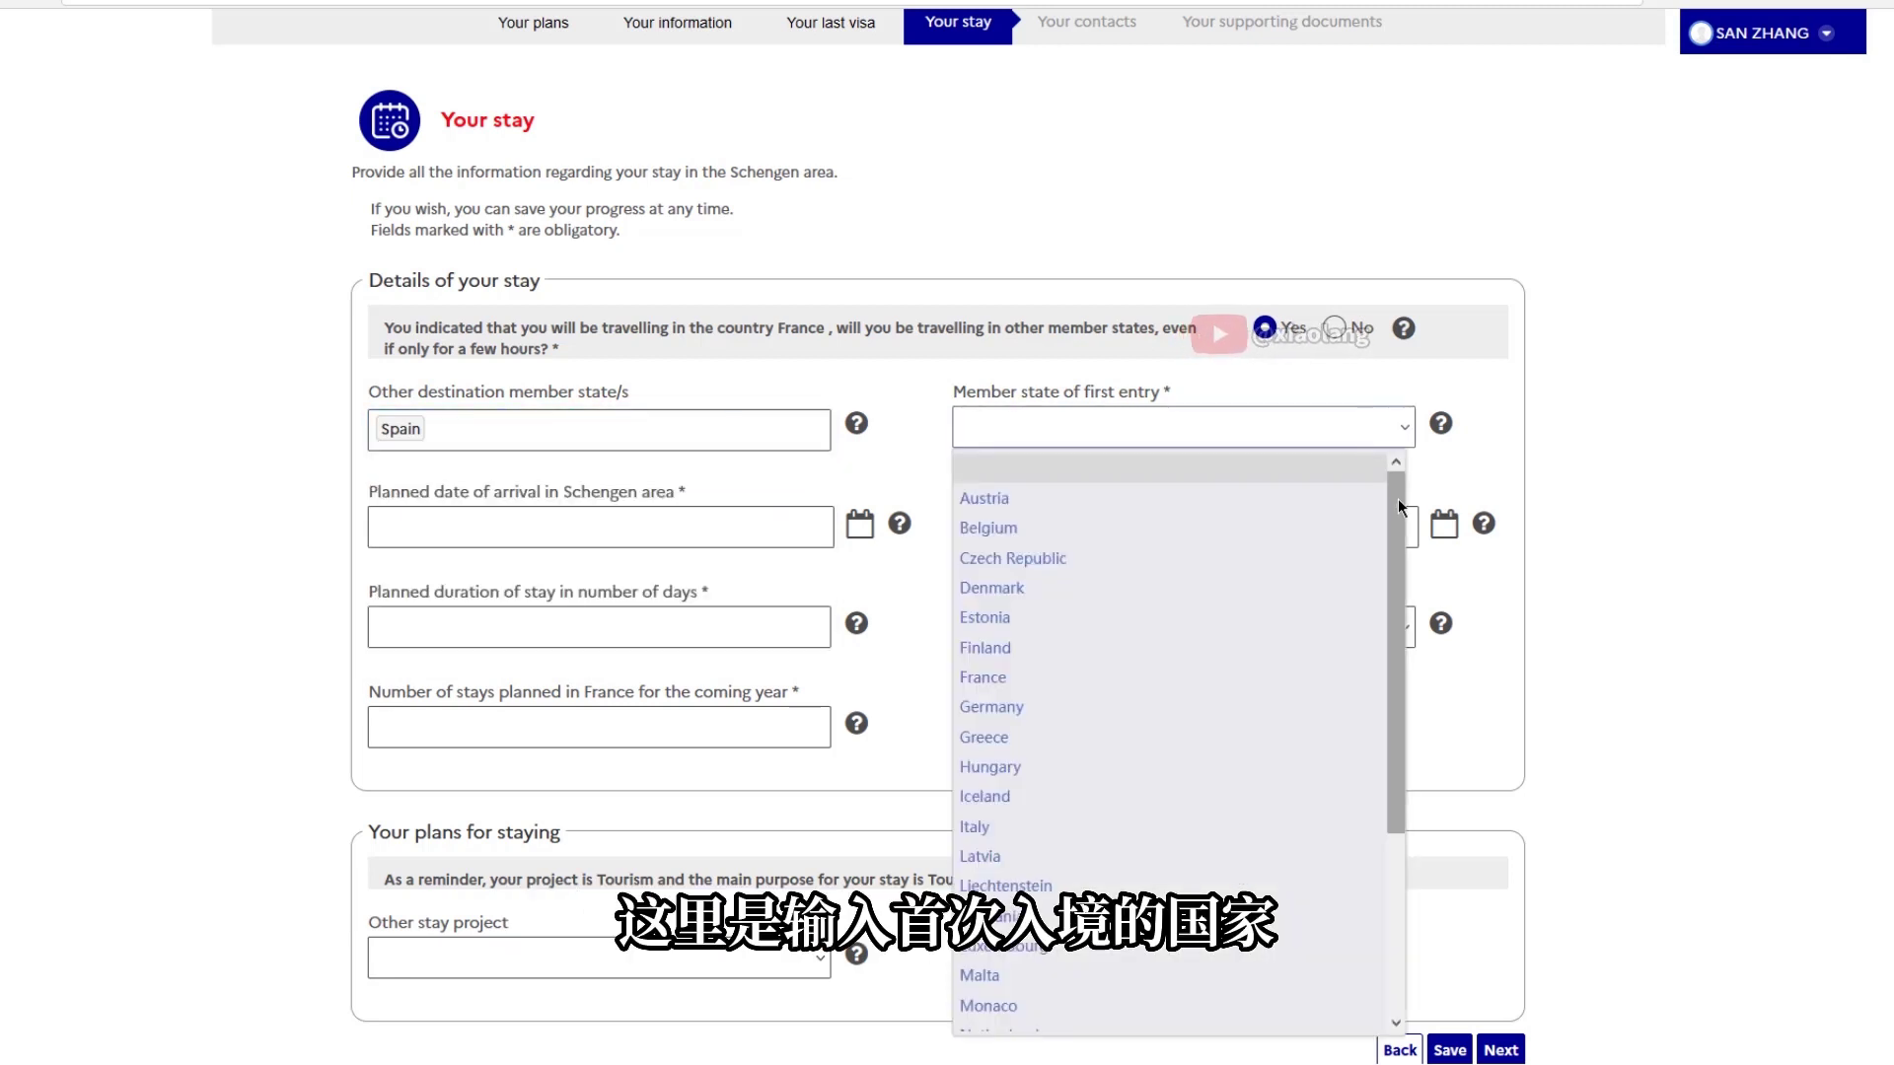
mouse_move(1399, 500)
left_mouse_down()
mouse_move(1431, 720)
mouse_move(1399, 466)
left_mouse_up()
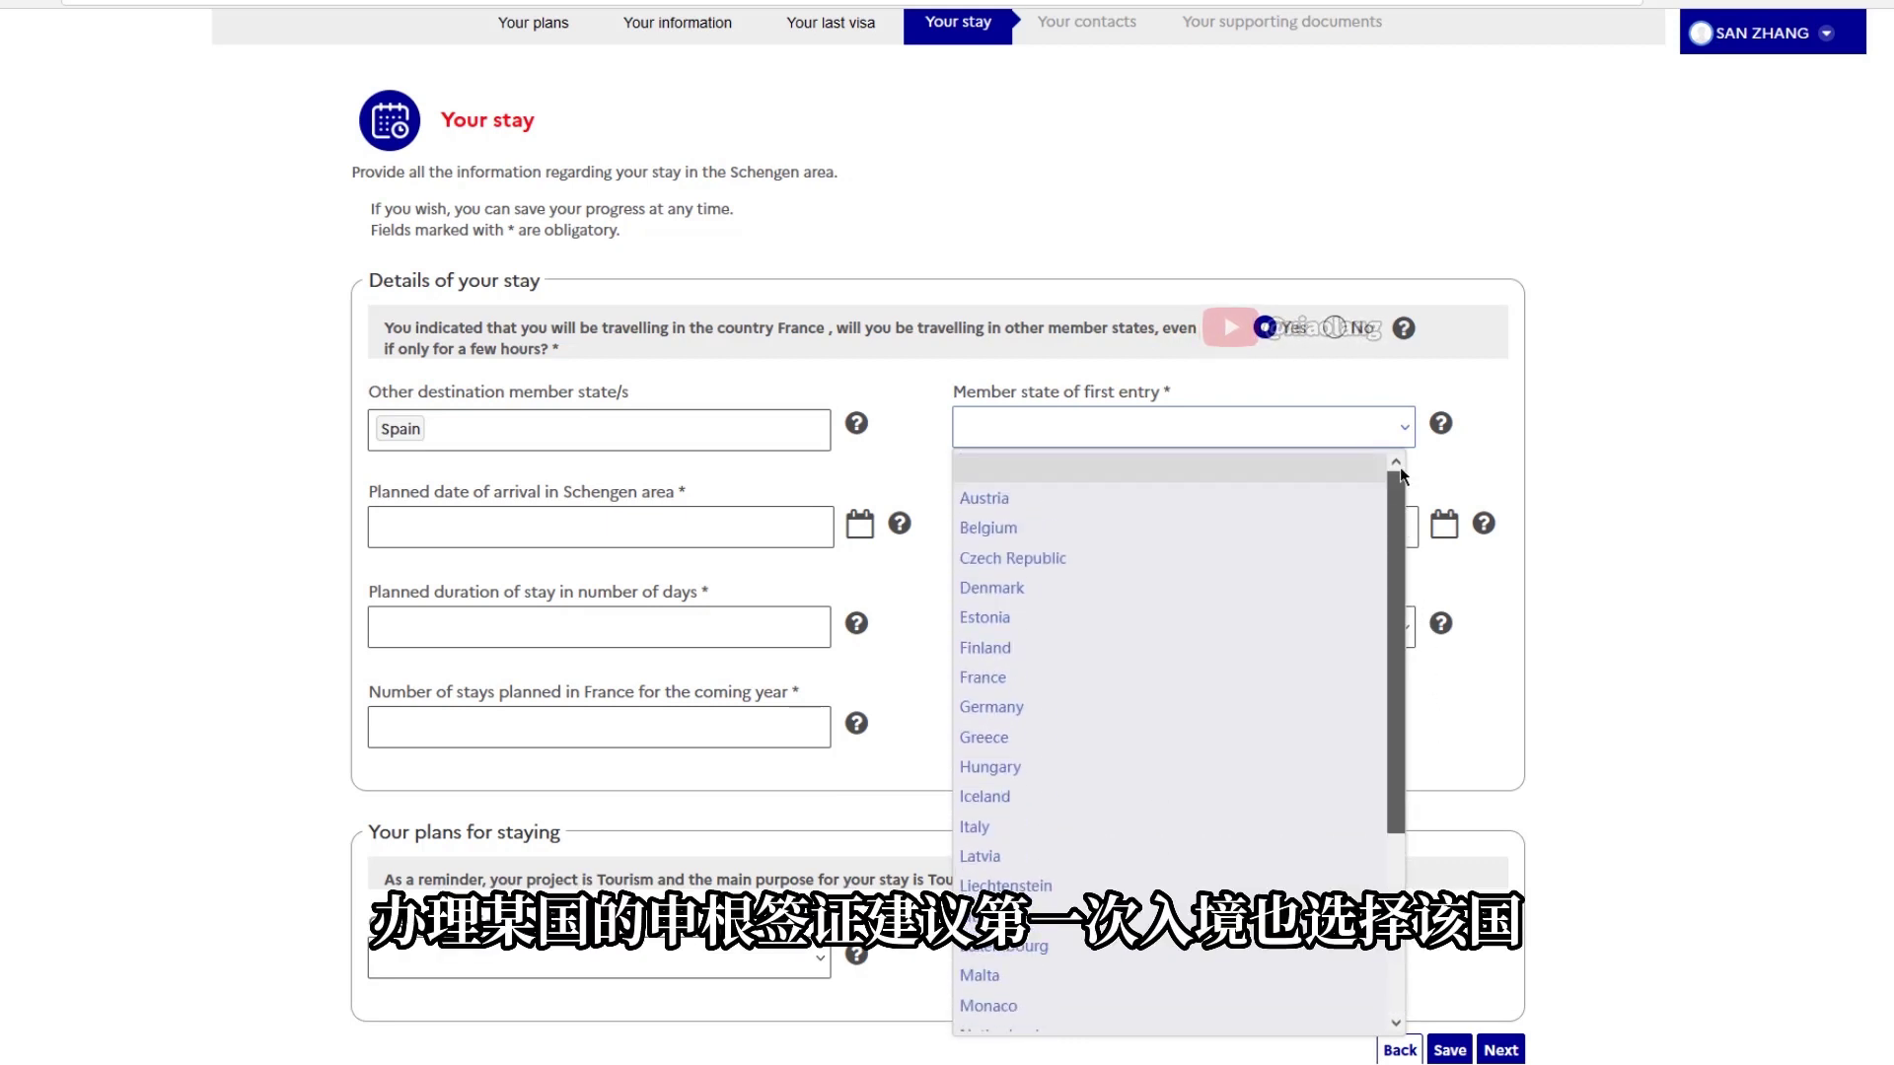
Set arrival date 25/12/2022 and departure date 01/02/2023
left_click(1028, 679)
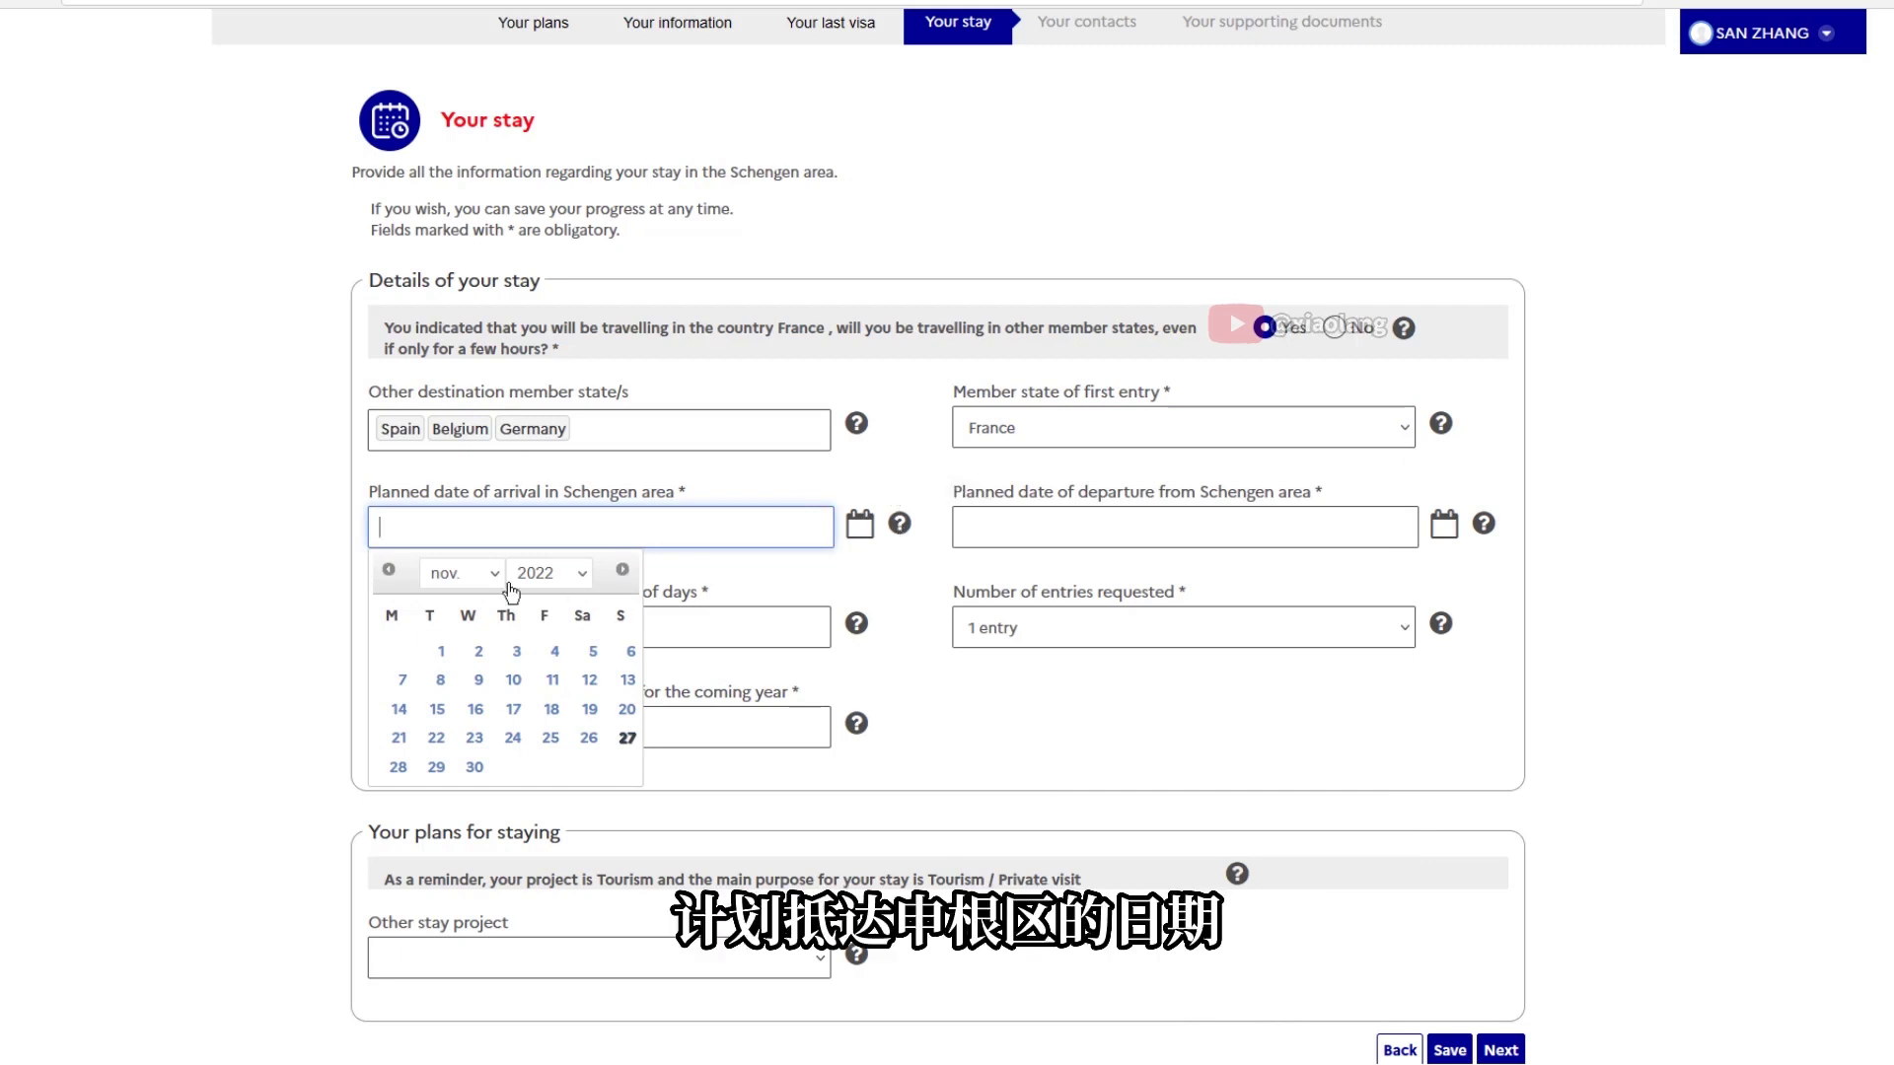
left_click(549, 573)
left_click(461, 573)
left_click(627, 738)
left_click(1444, 524)
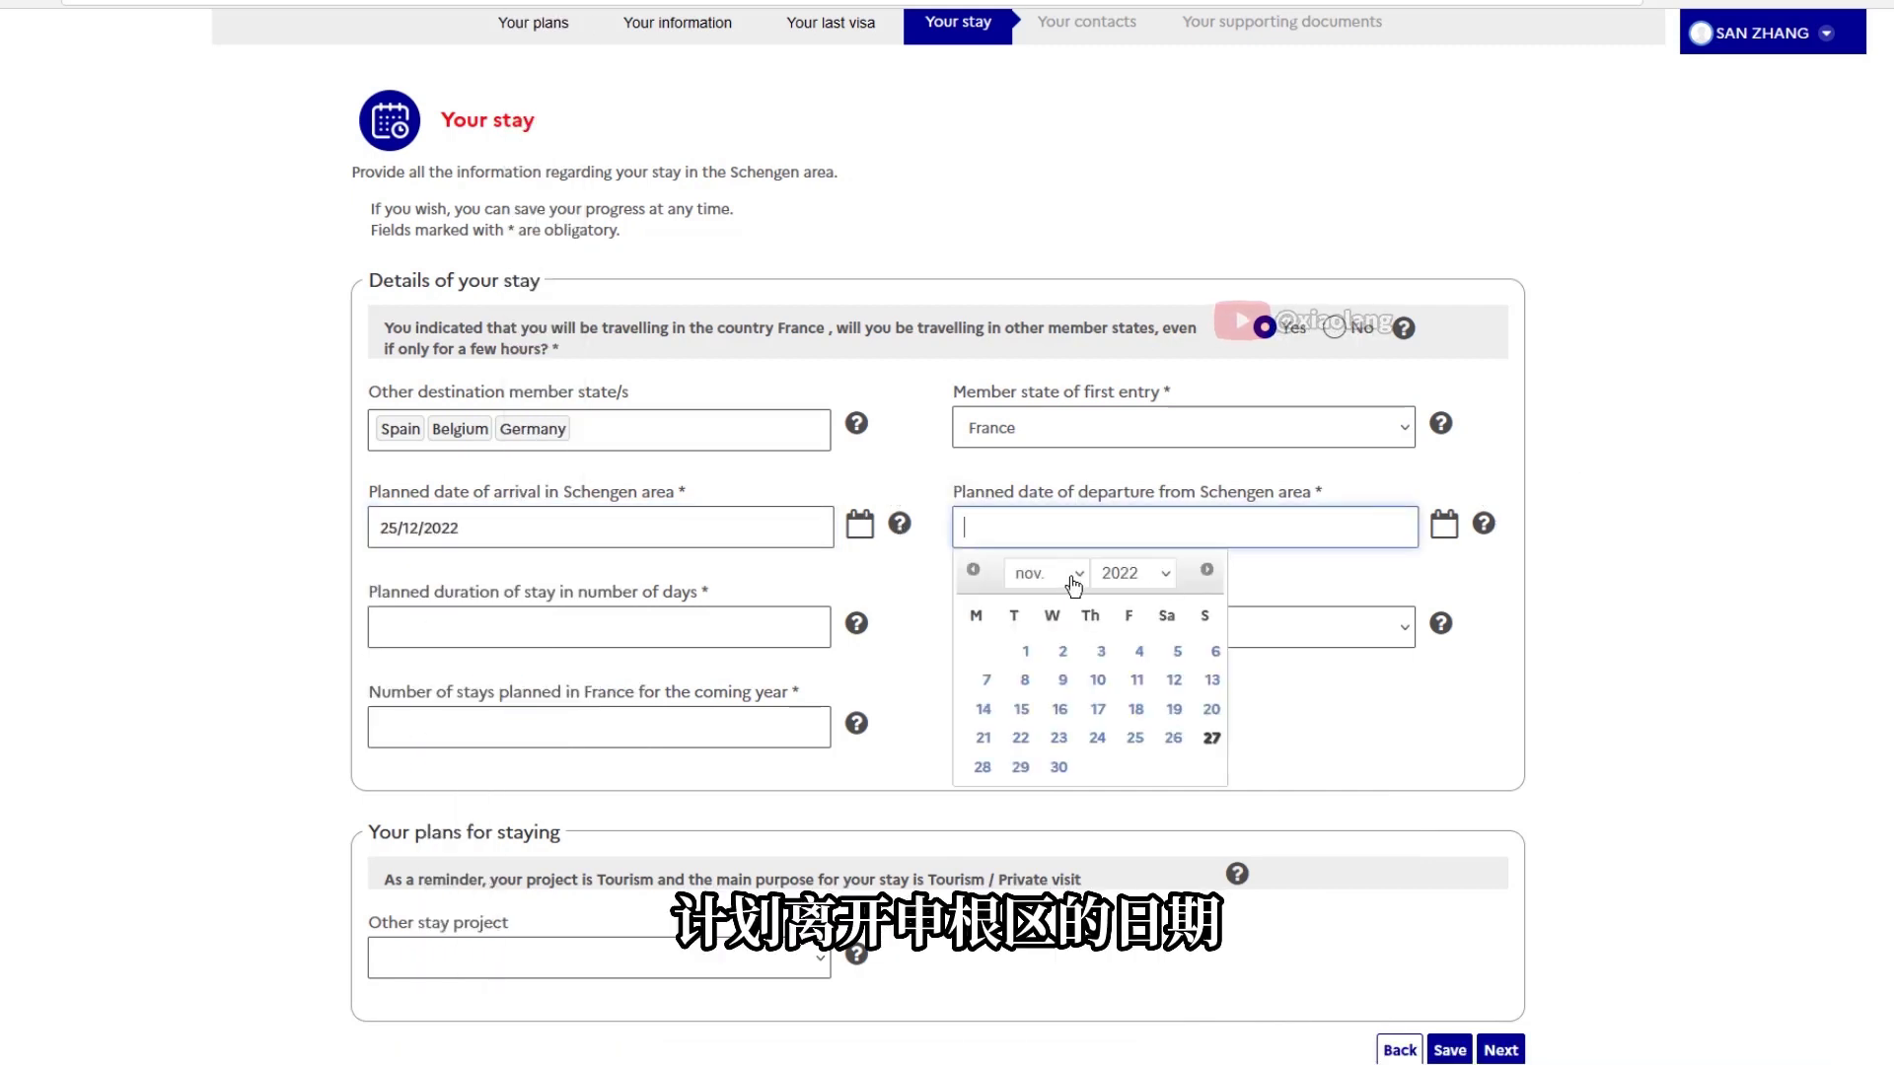
left_click(1133, 573)
left_click(1135, 637)
left_click(1083, 582)
left_click(1024, 641)
left_click(1058, 651)
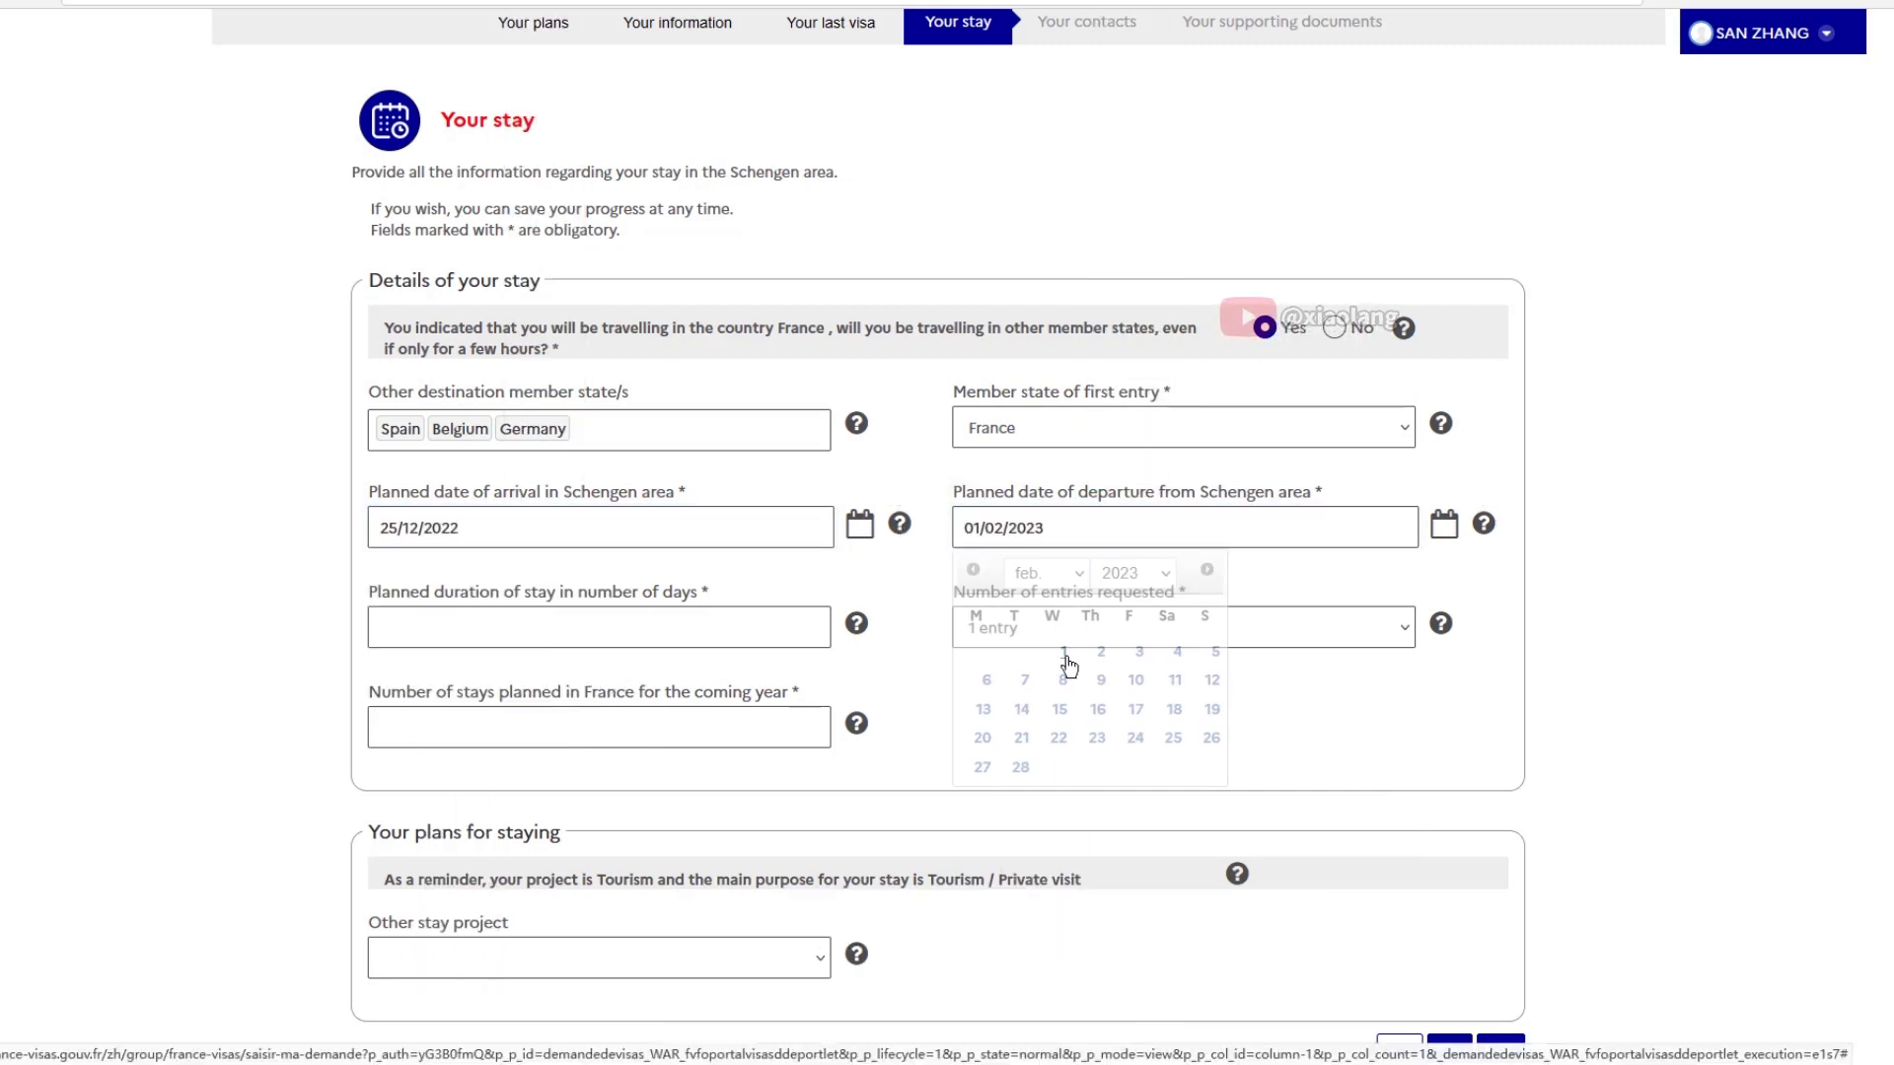
Enter a 37-day stay, one entry and 0 stays next year, then save
mouse_move(856, 625)
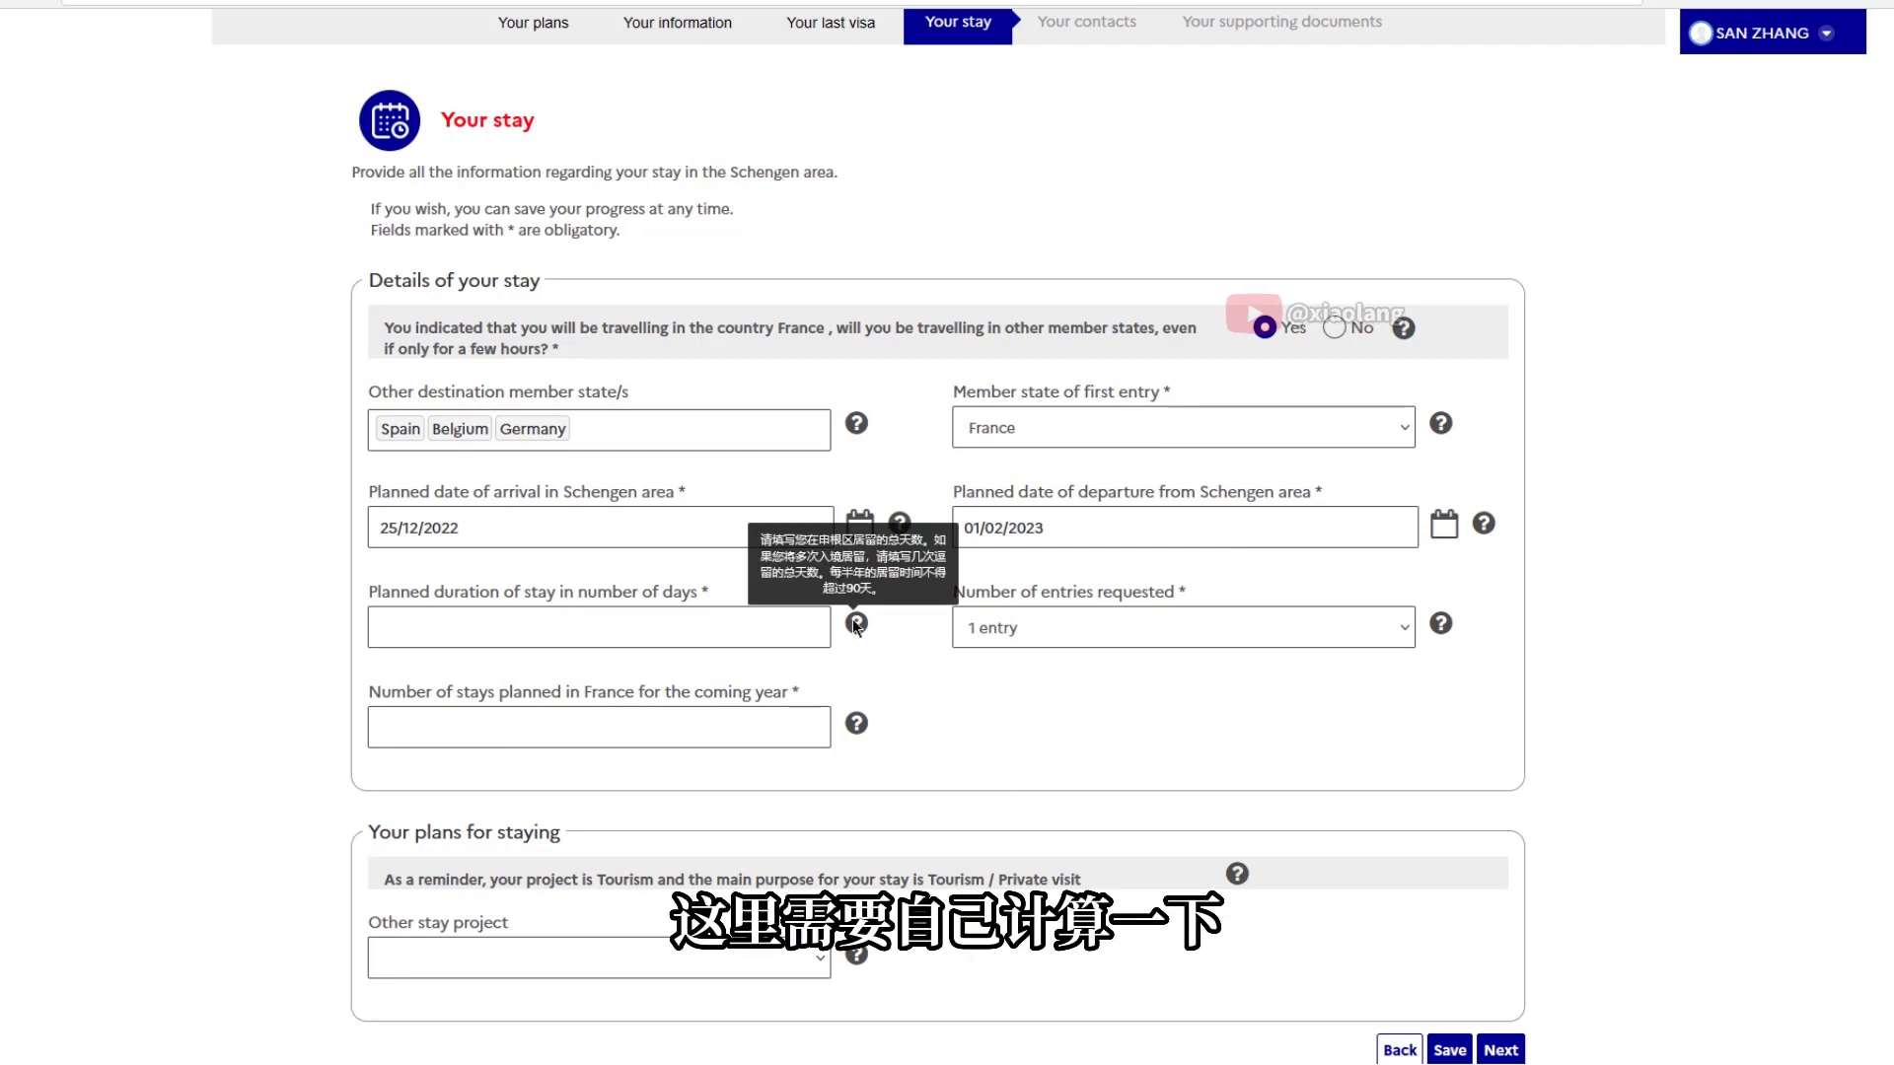
left_click(572, 624)
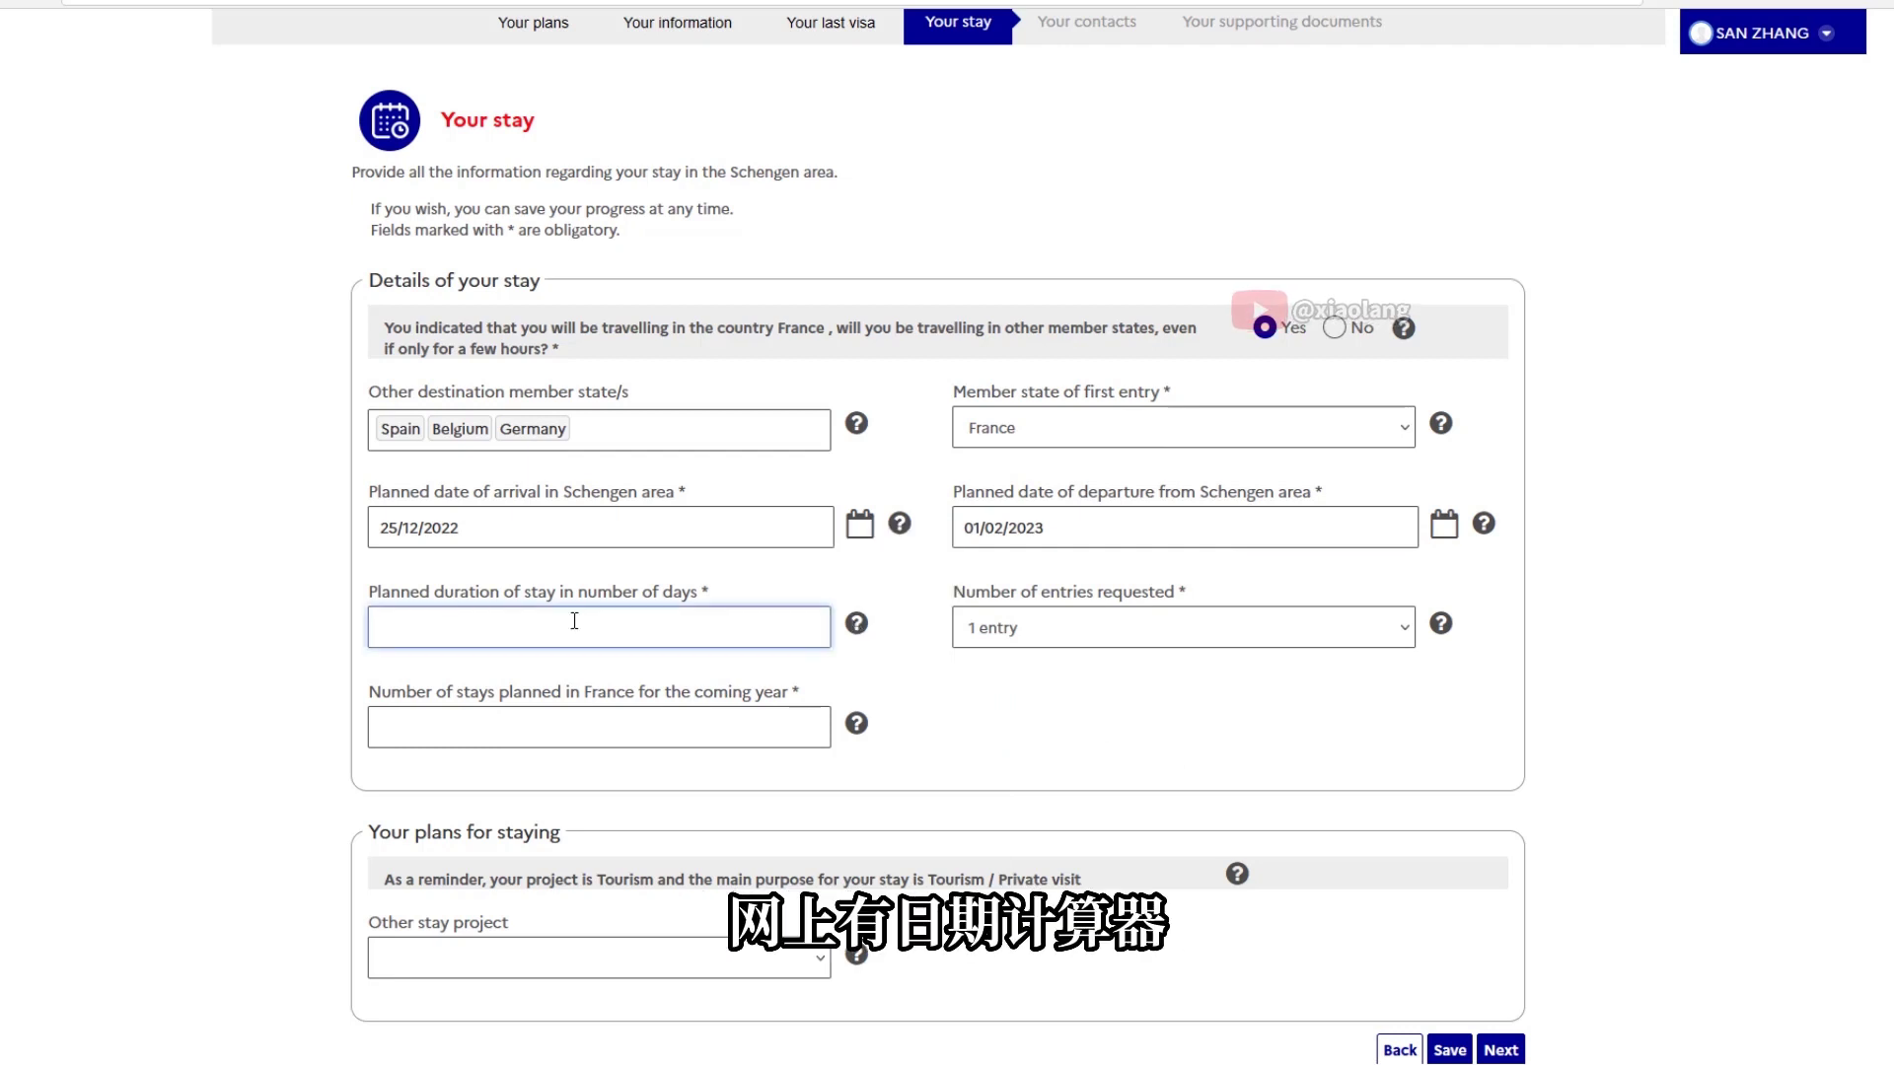
mouse_move(1441, 626)
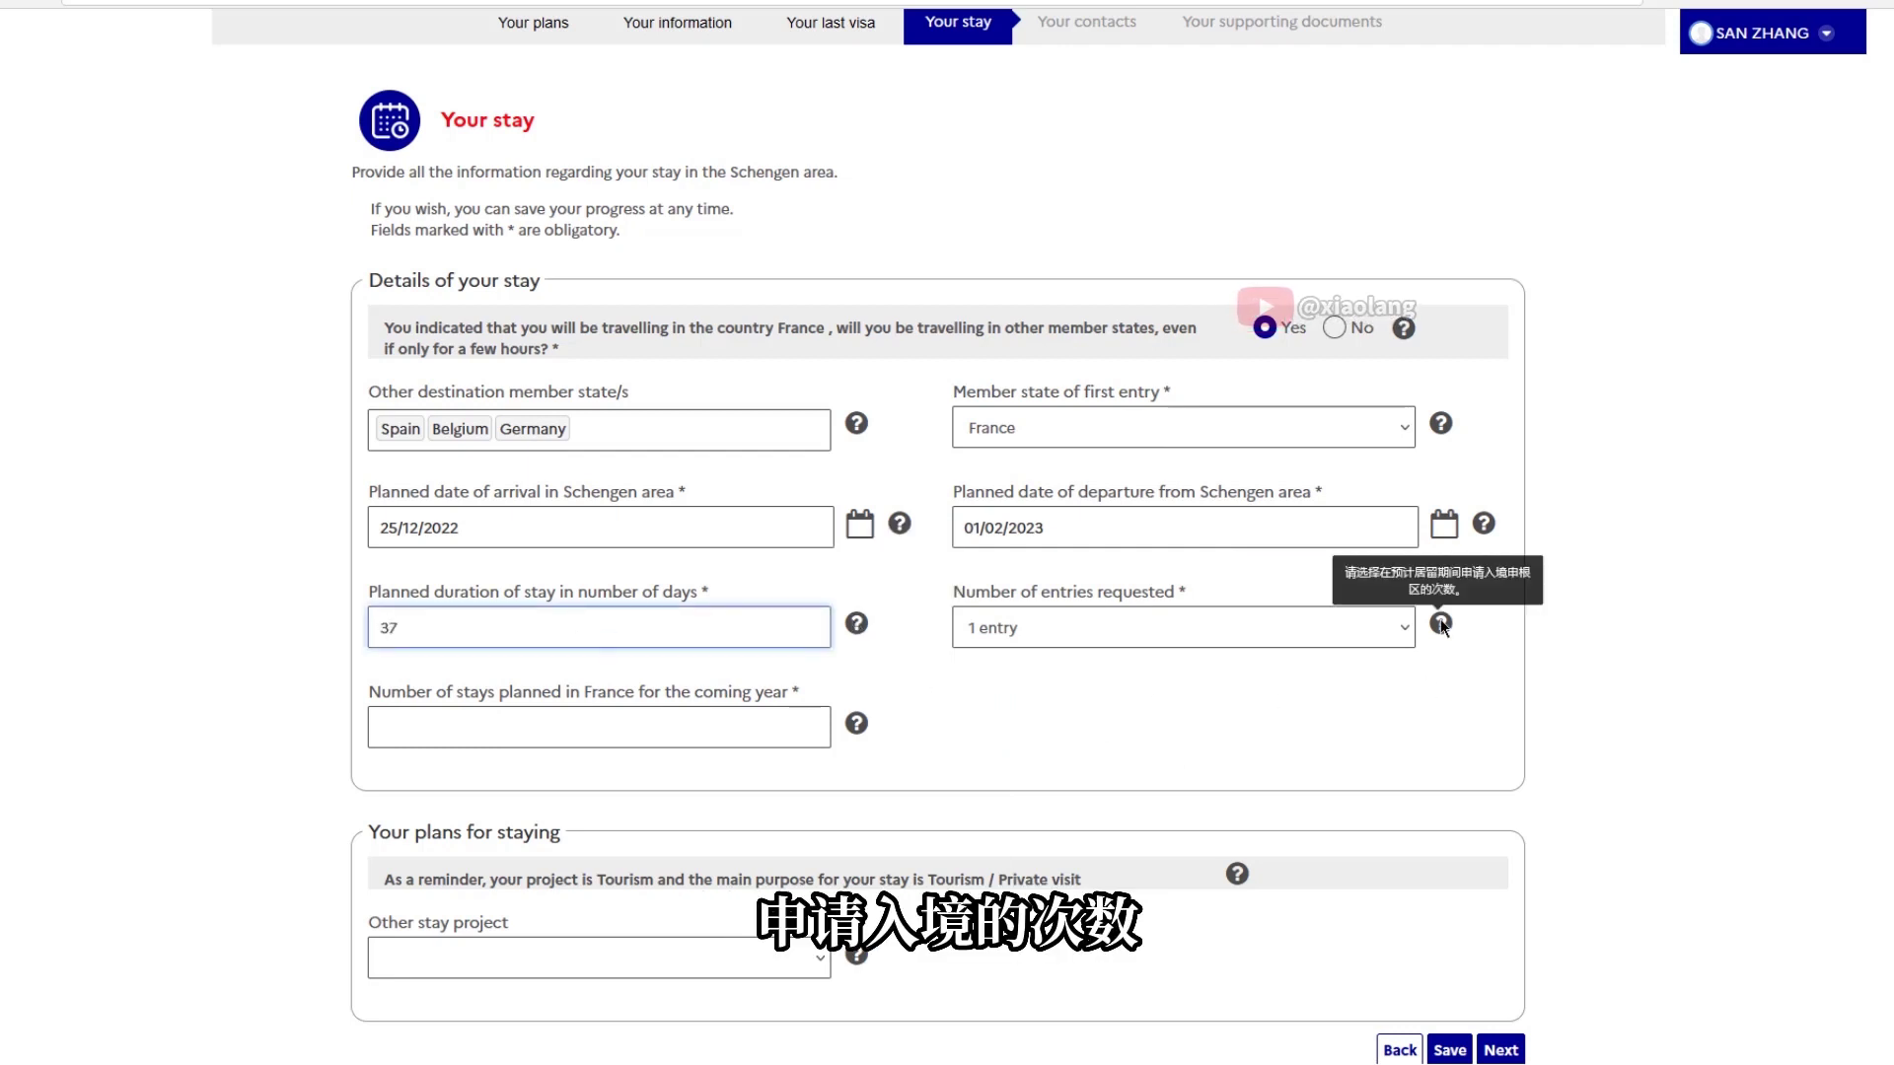
left_click(1268, 628)
left_click(997, 664)
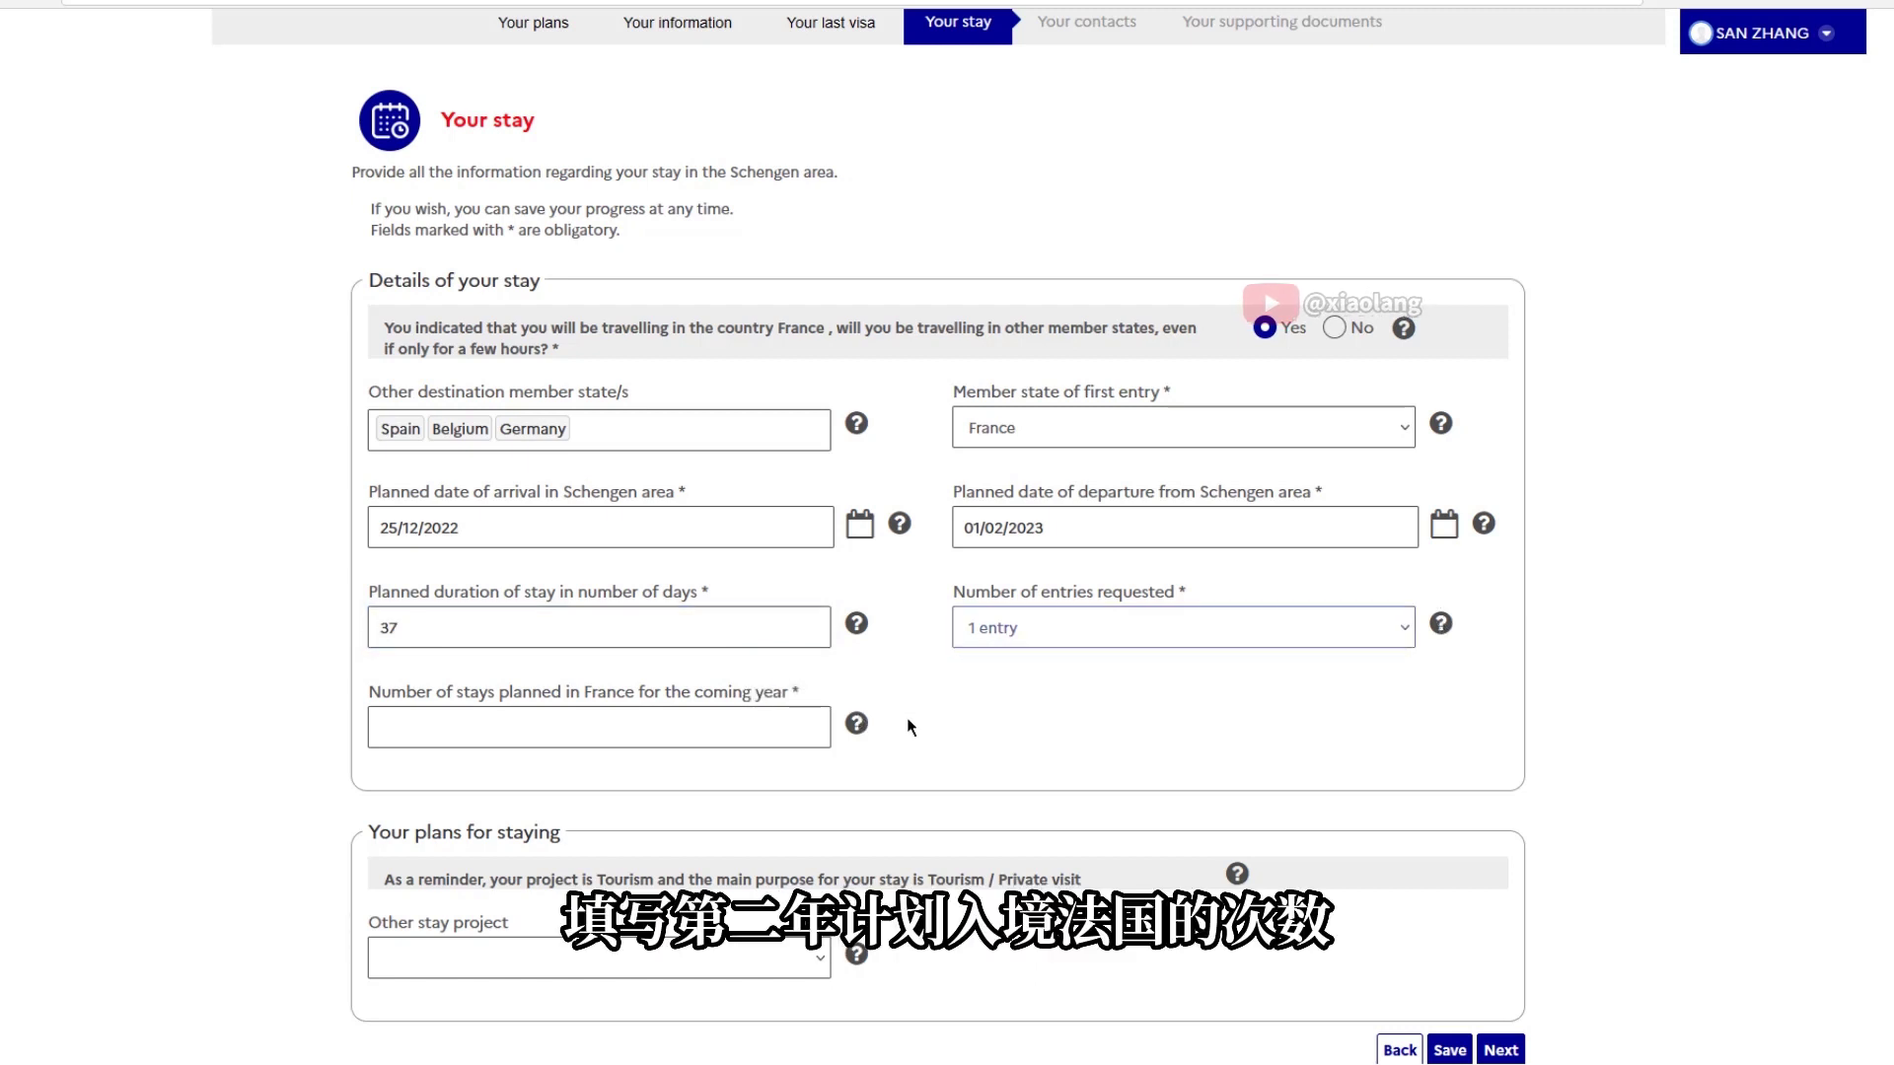
mouse_move(854, 720)
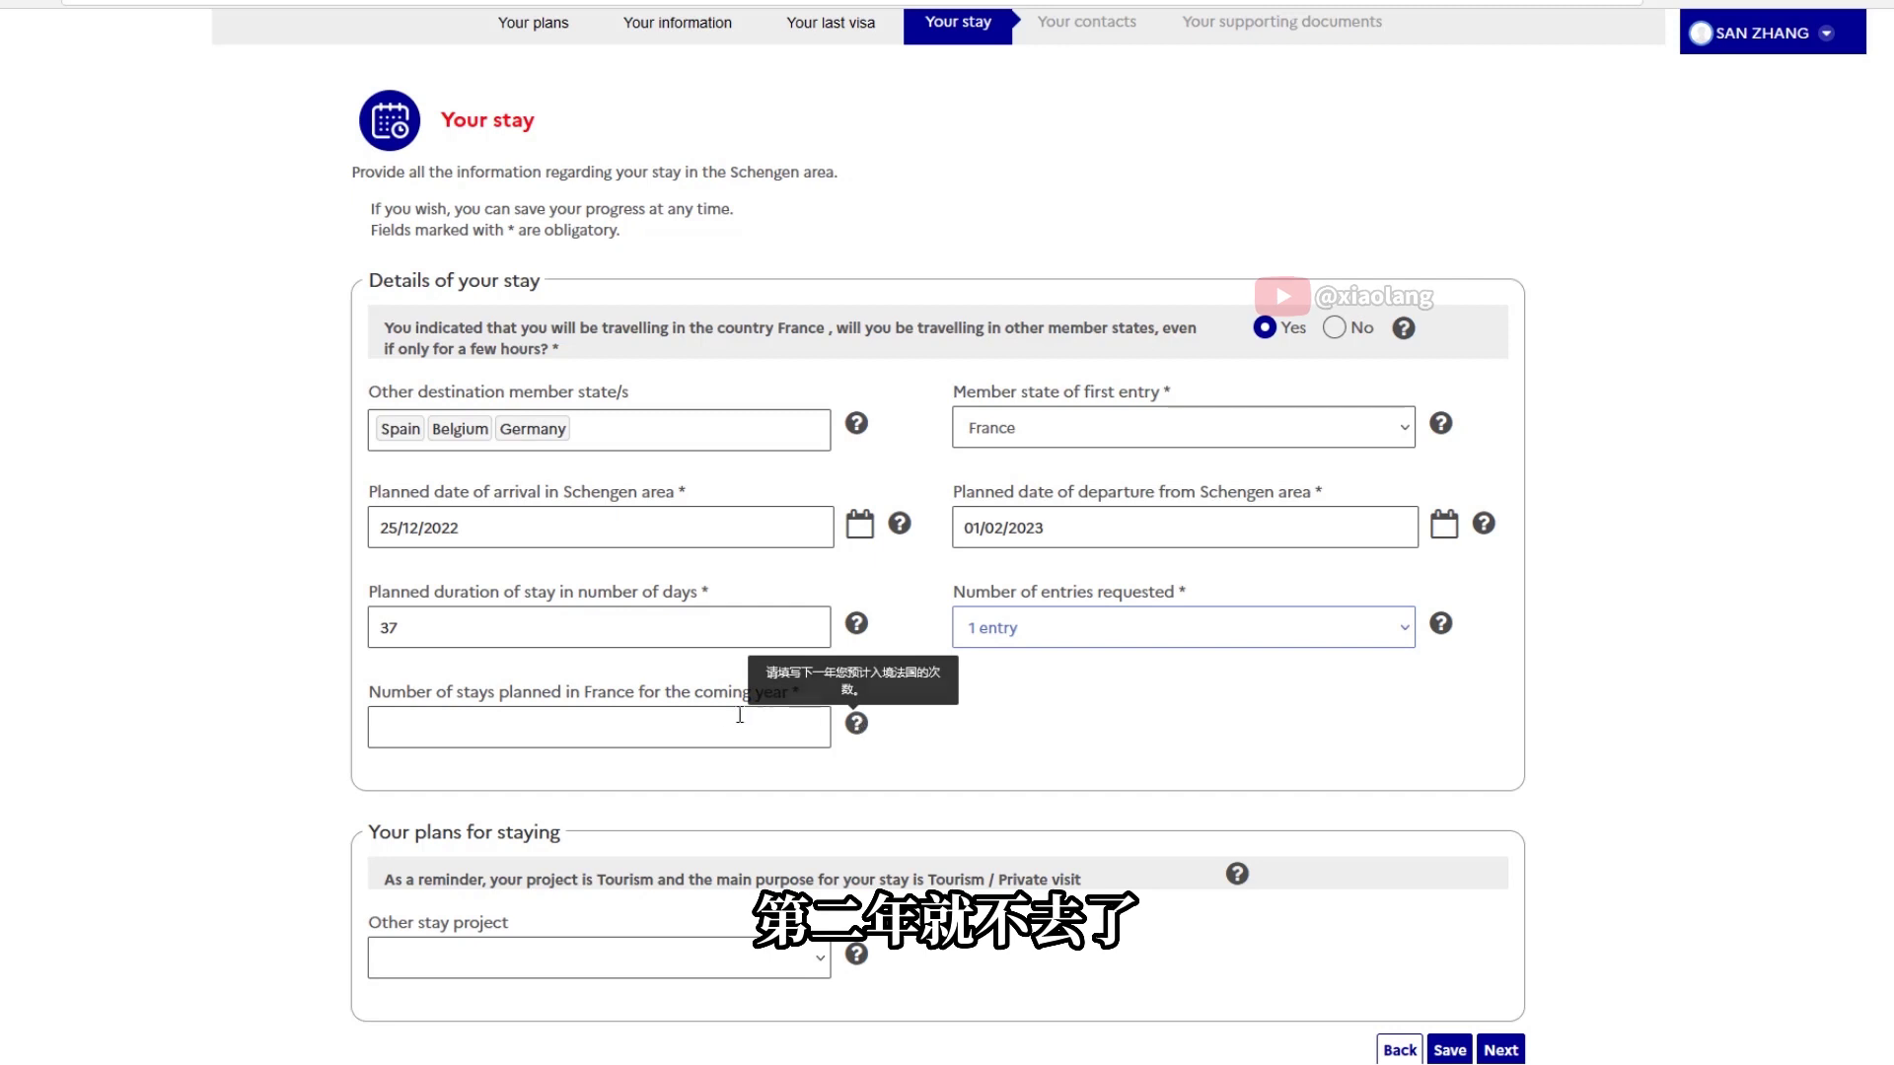
left_click(636, 724)
type("0")
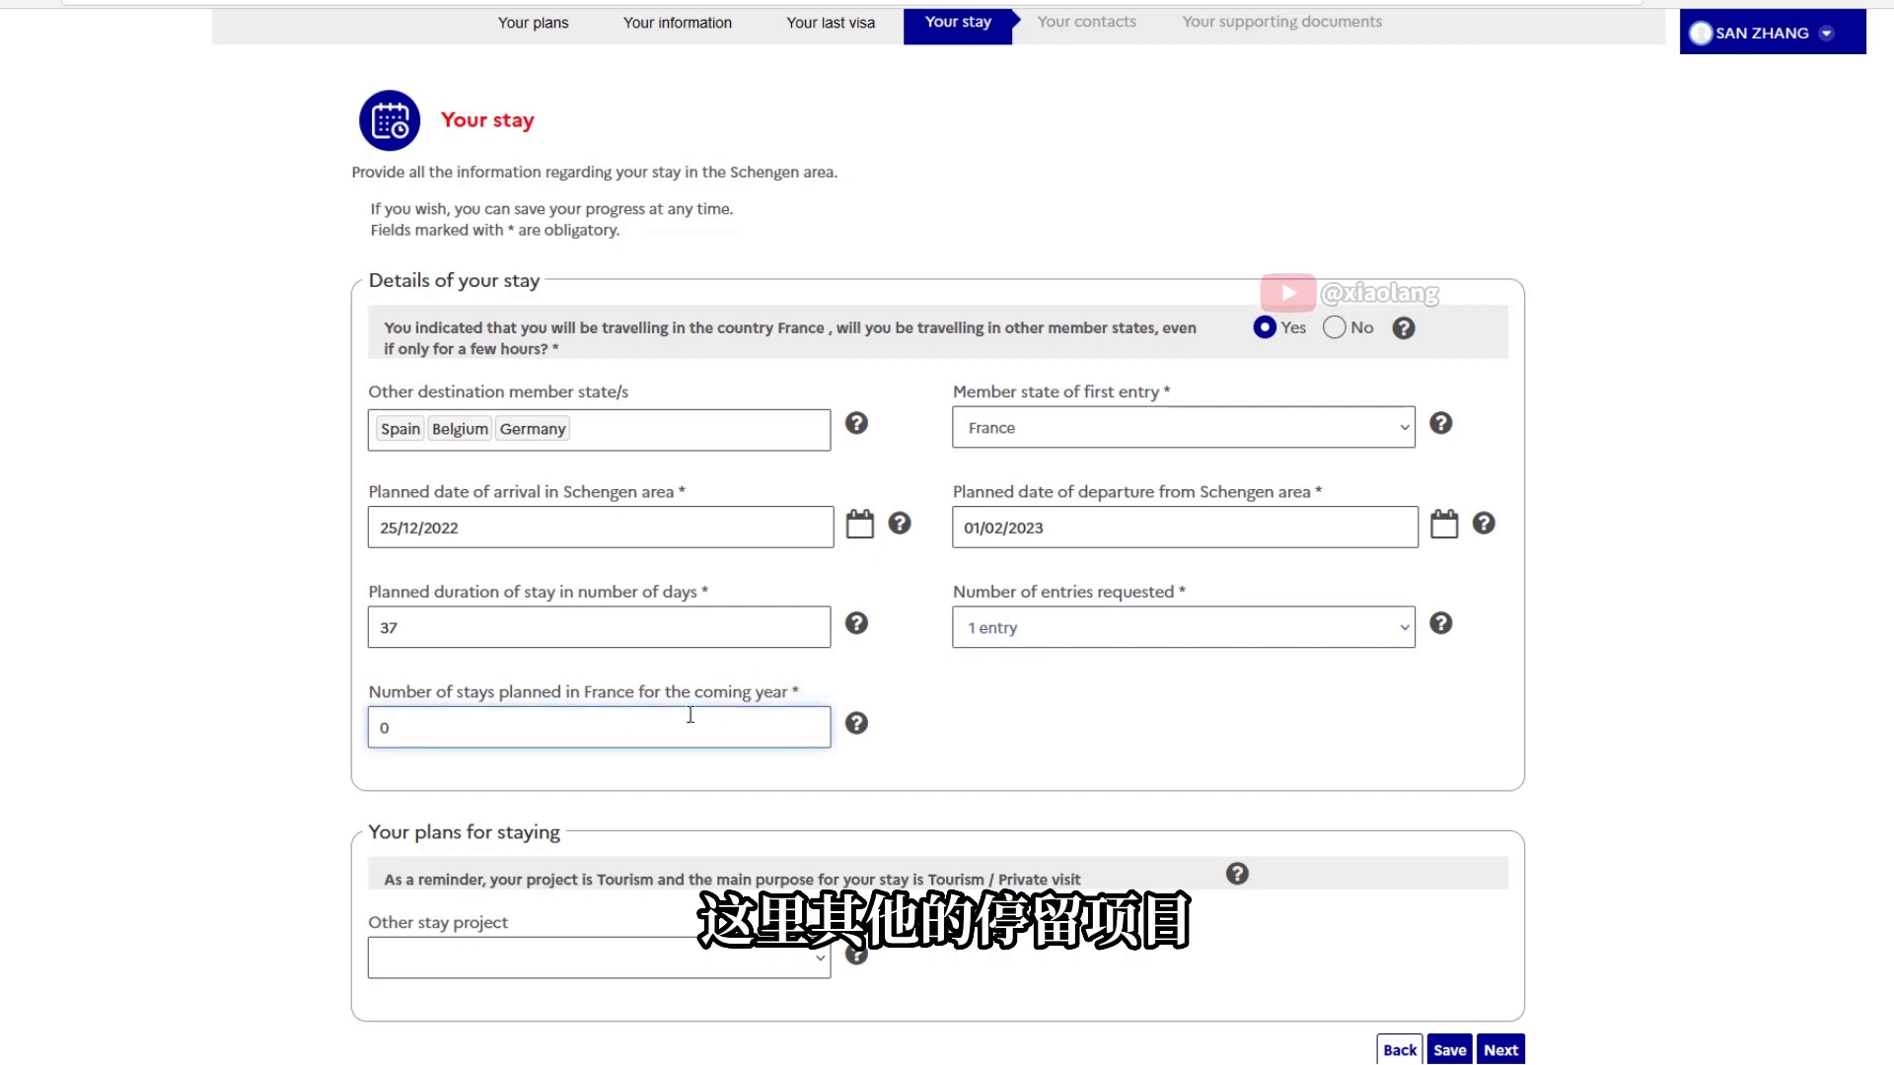
mouse_move(1239, 875)
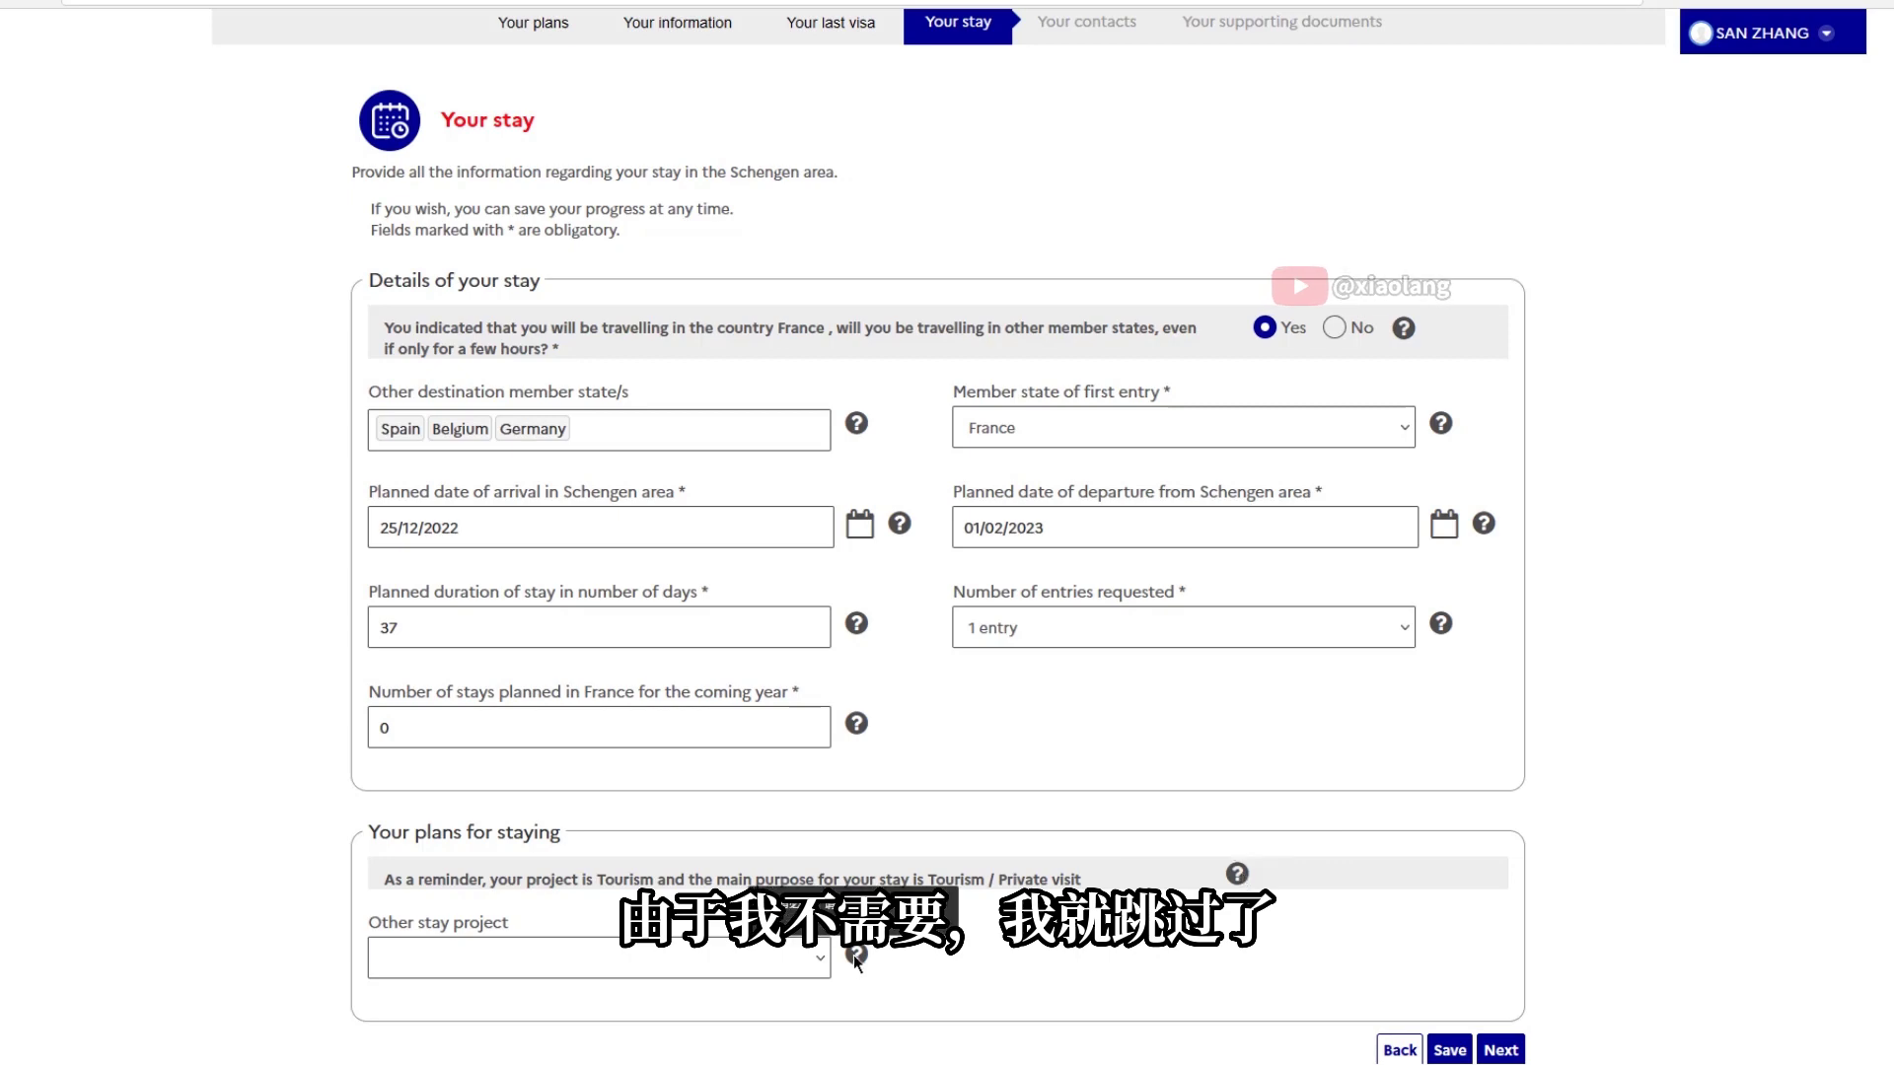
scroll(1751, 894, "down", 3)
left_click(1449, 696)
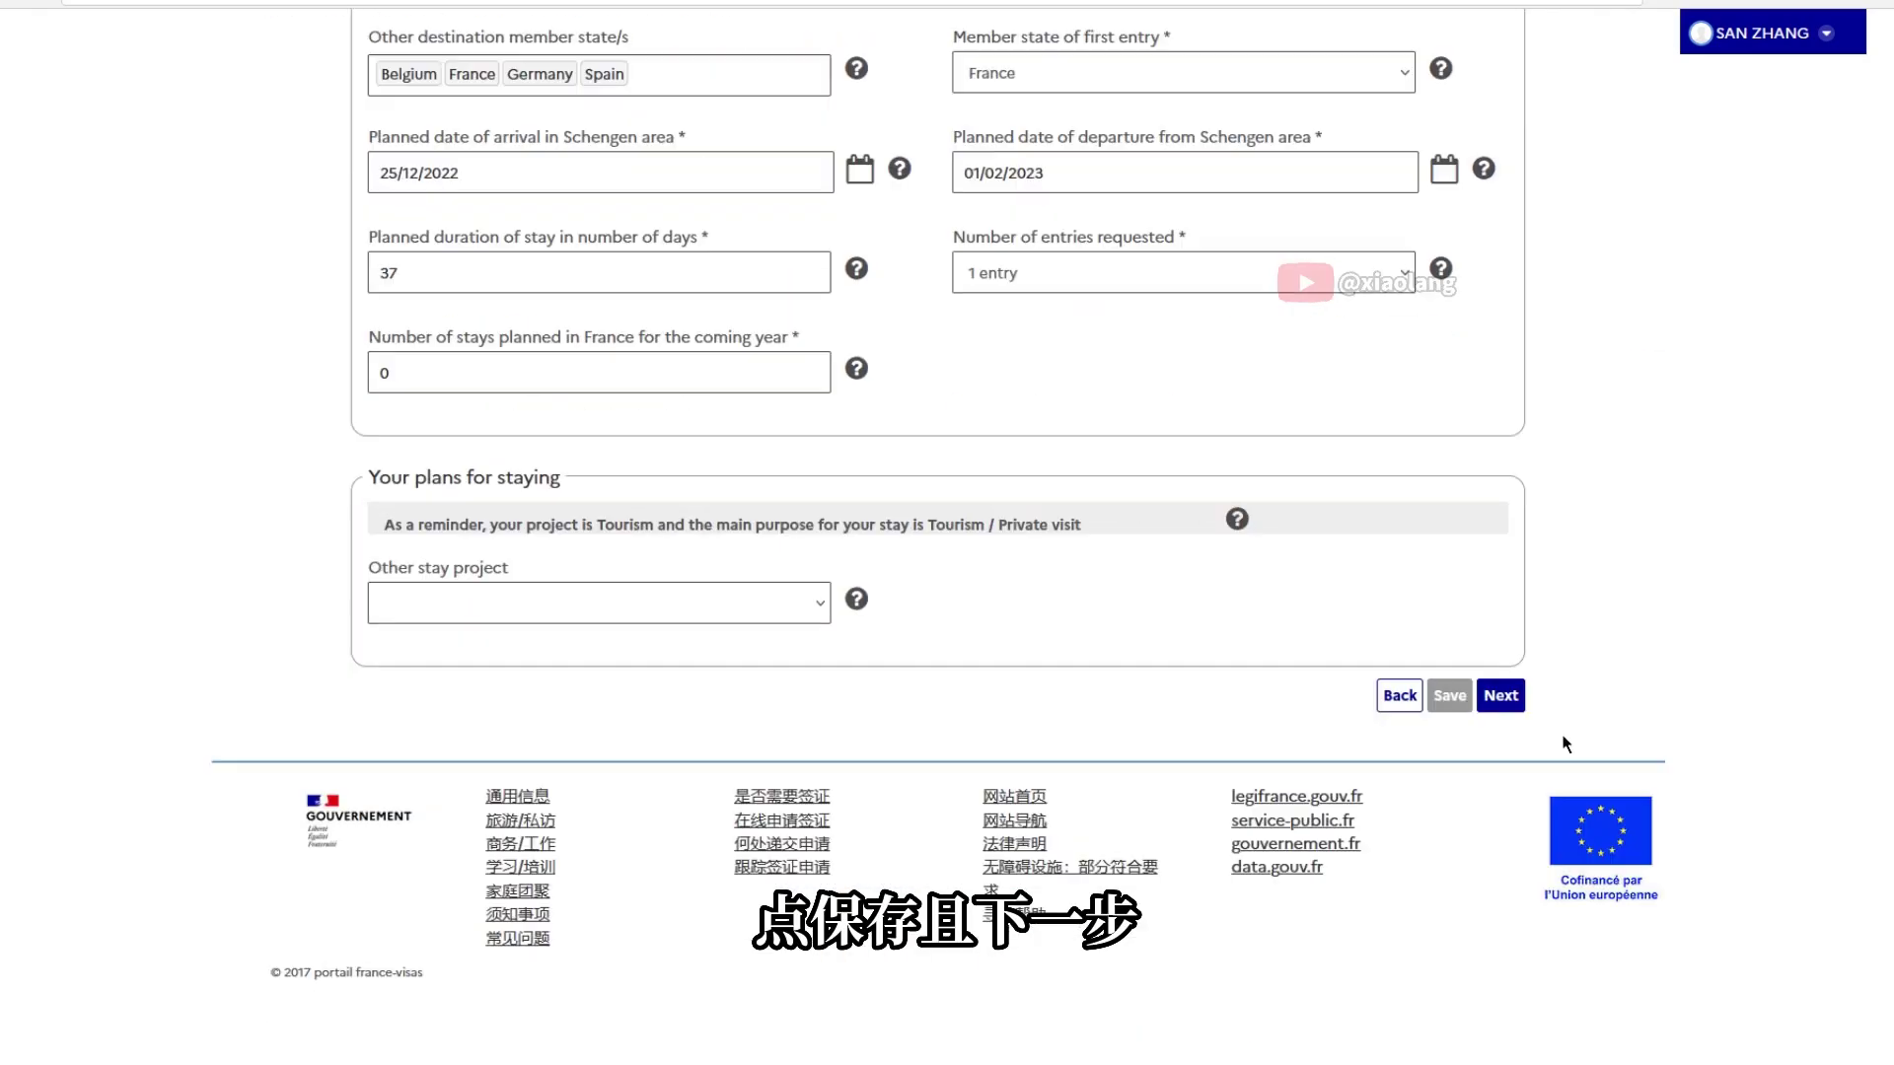
Declare a hotel as accommodation and enter the hotel name PARIS
left_click(1500, 695)
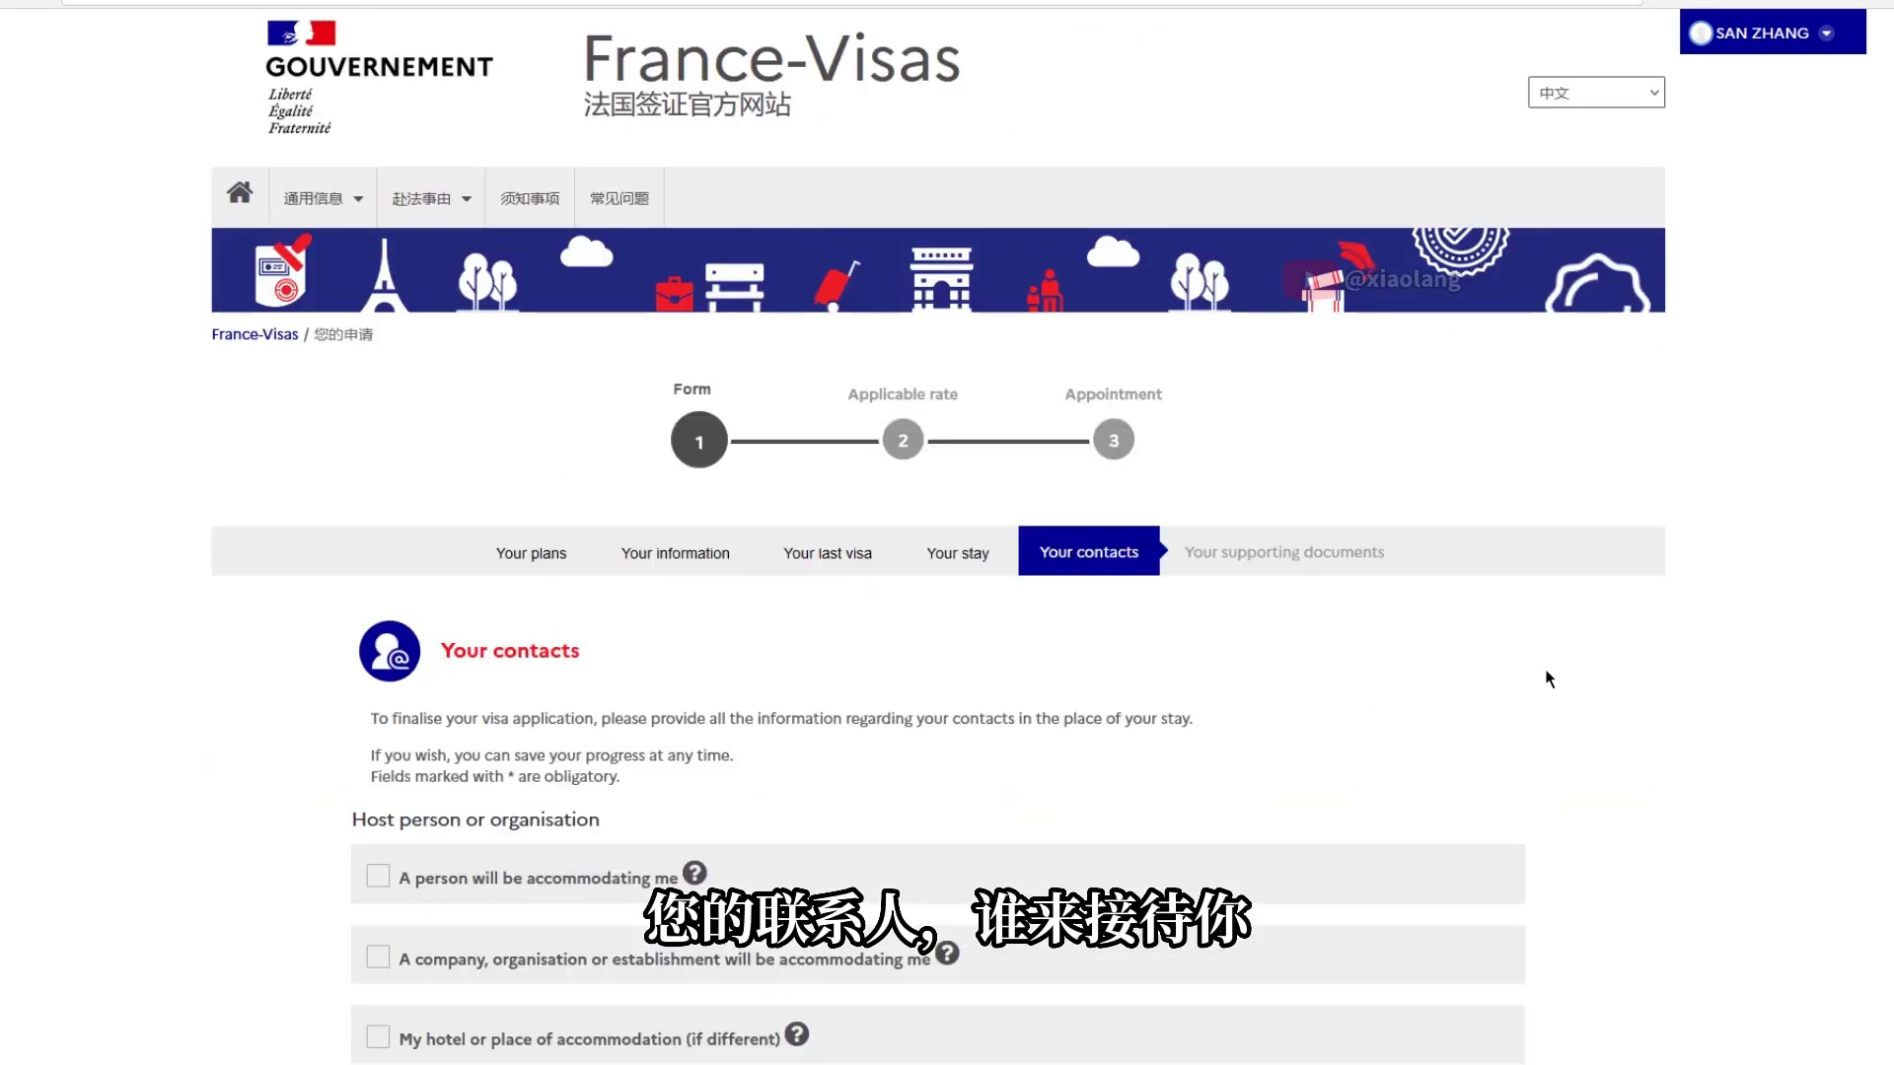
scroll(801, 570, "down", 4)
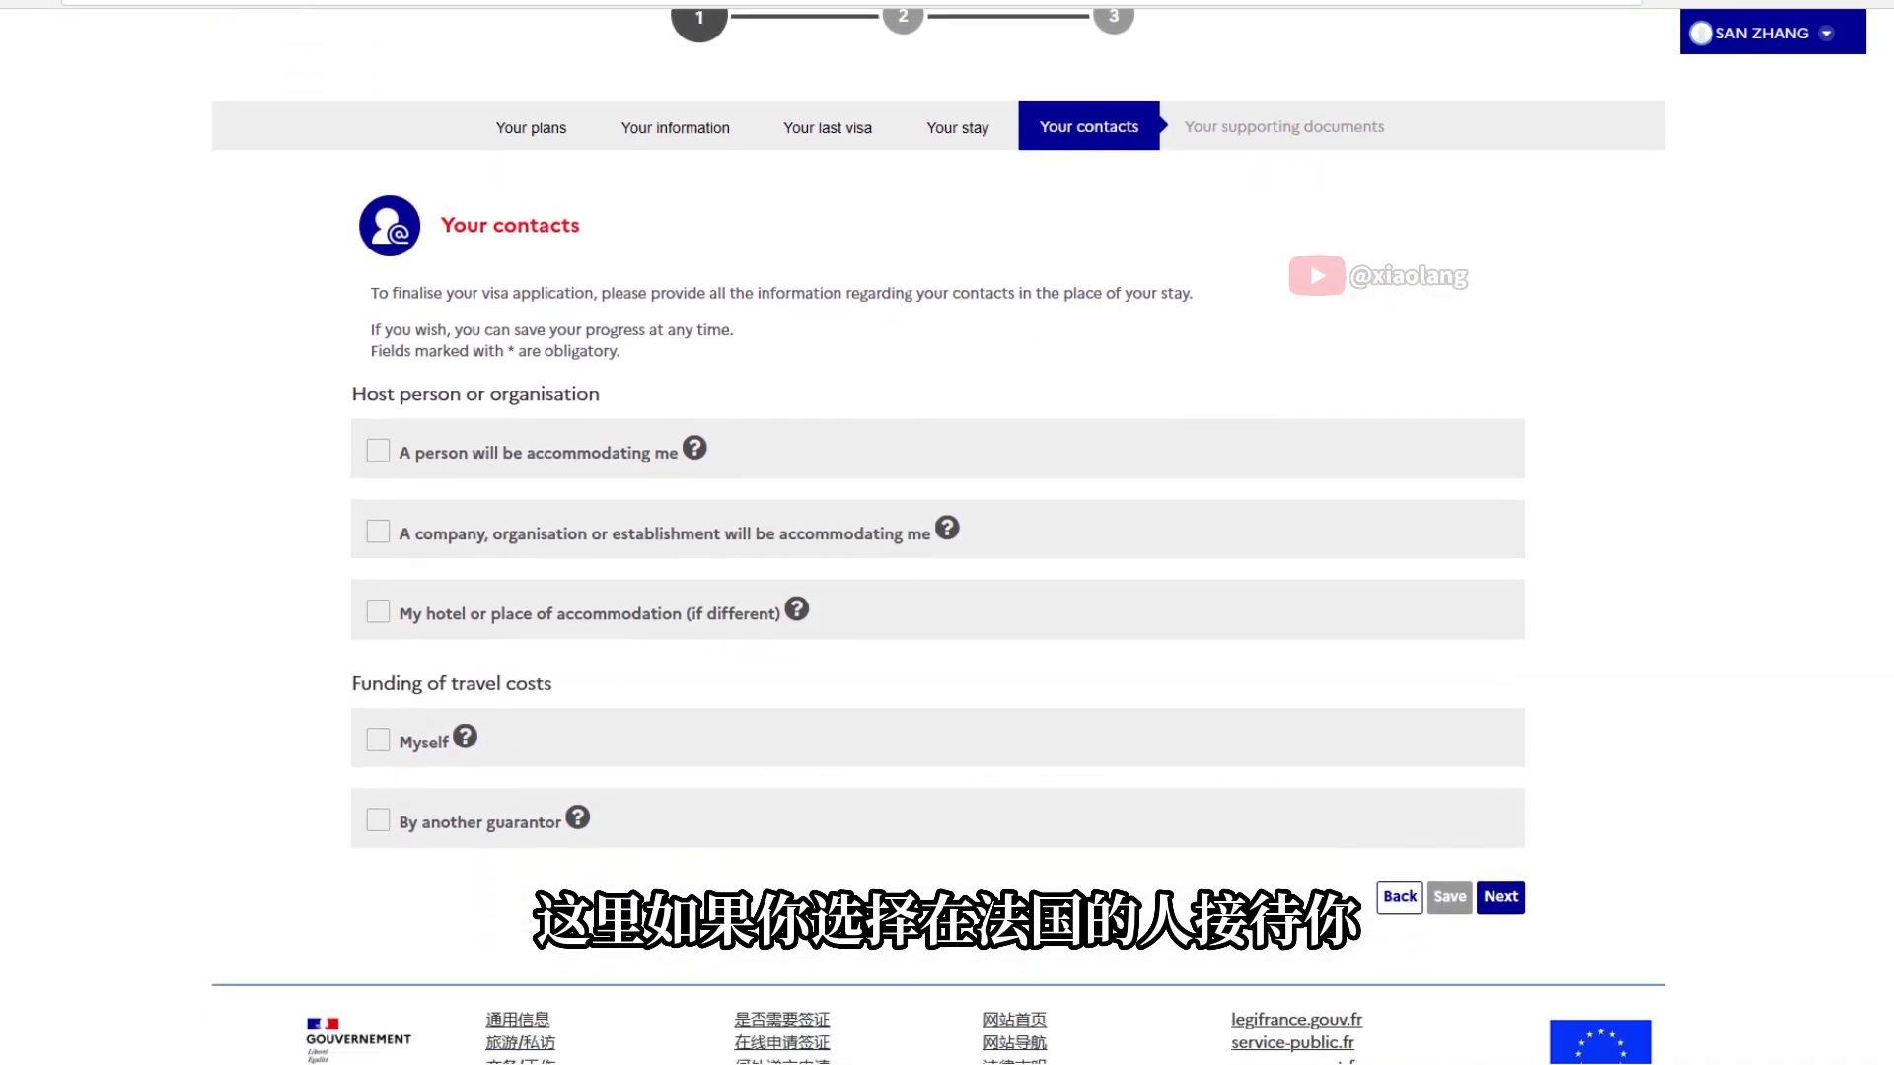
mouse_move(799, 570)
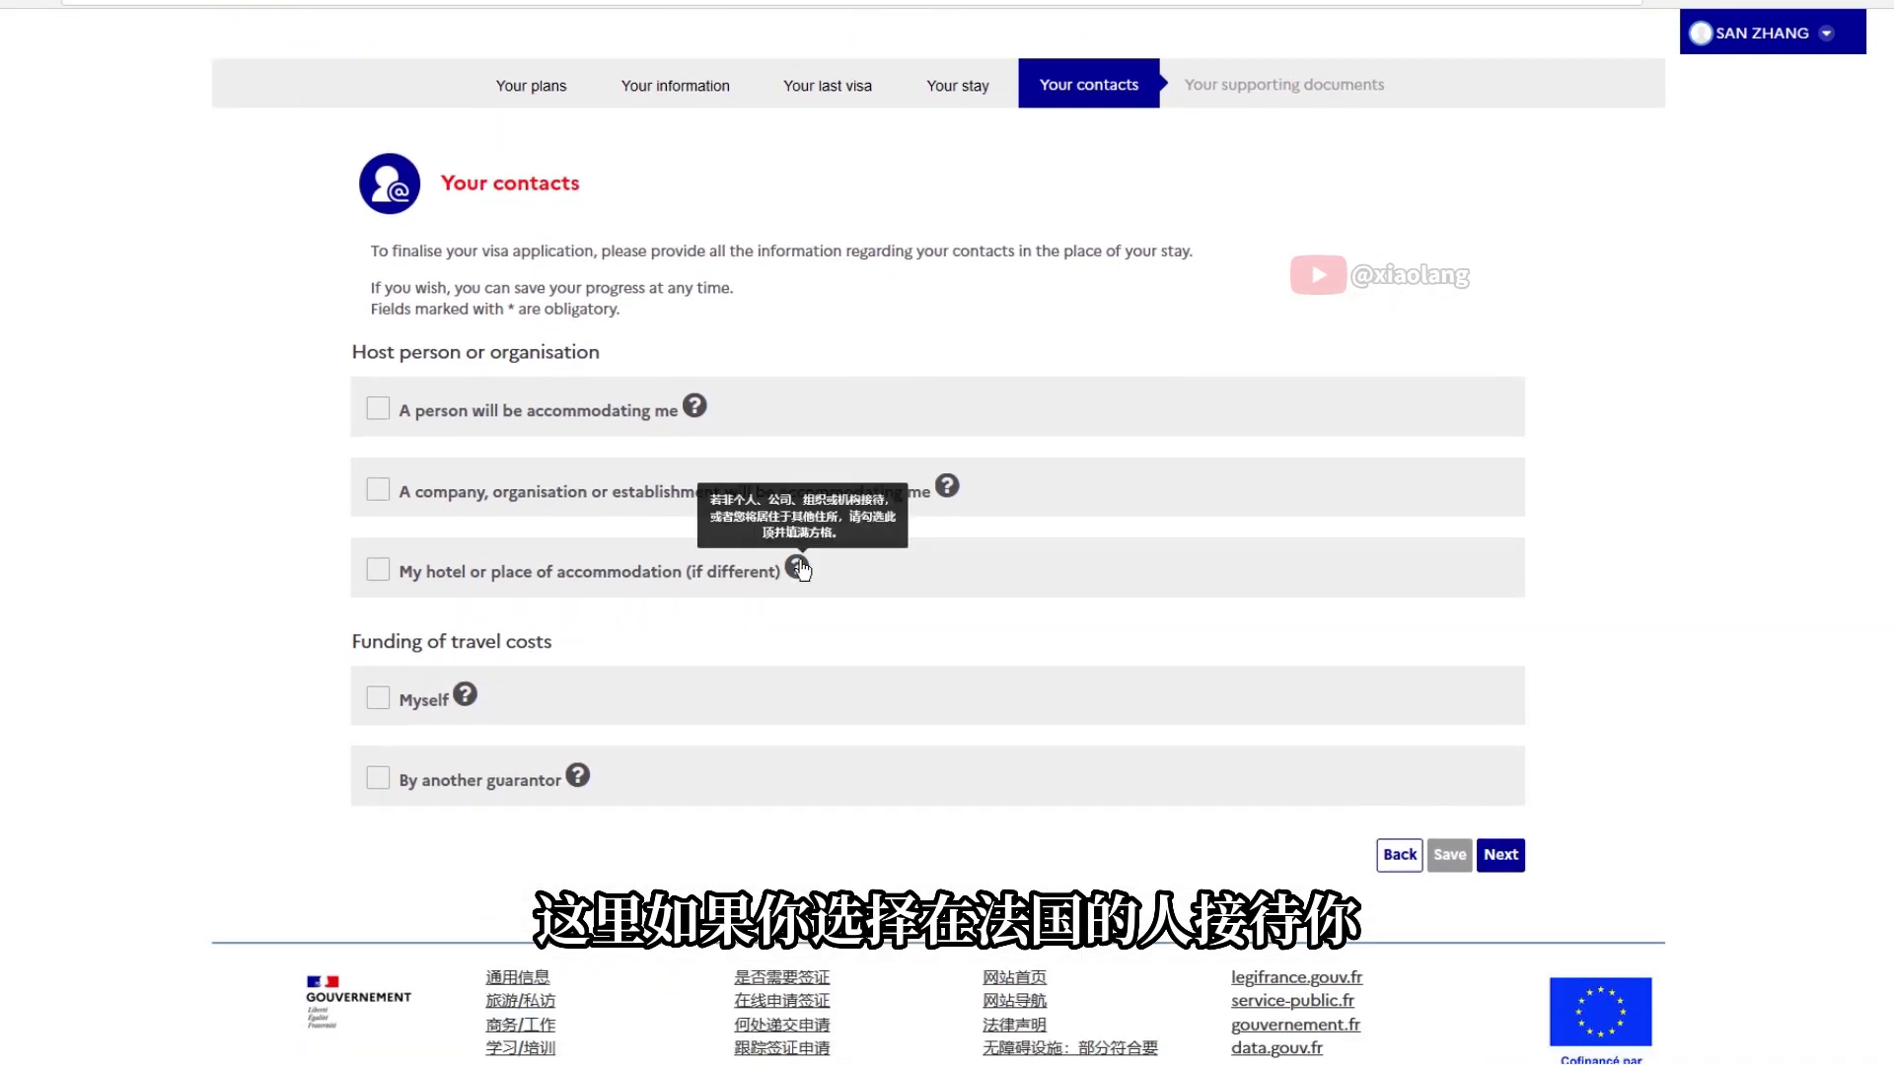
left_click(380, 571)
scroll(345, 608, "down", 4)
left_click(775, 222)
type("PARIS IHG HOTEL")
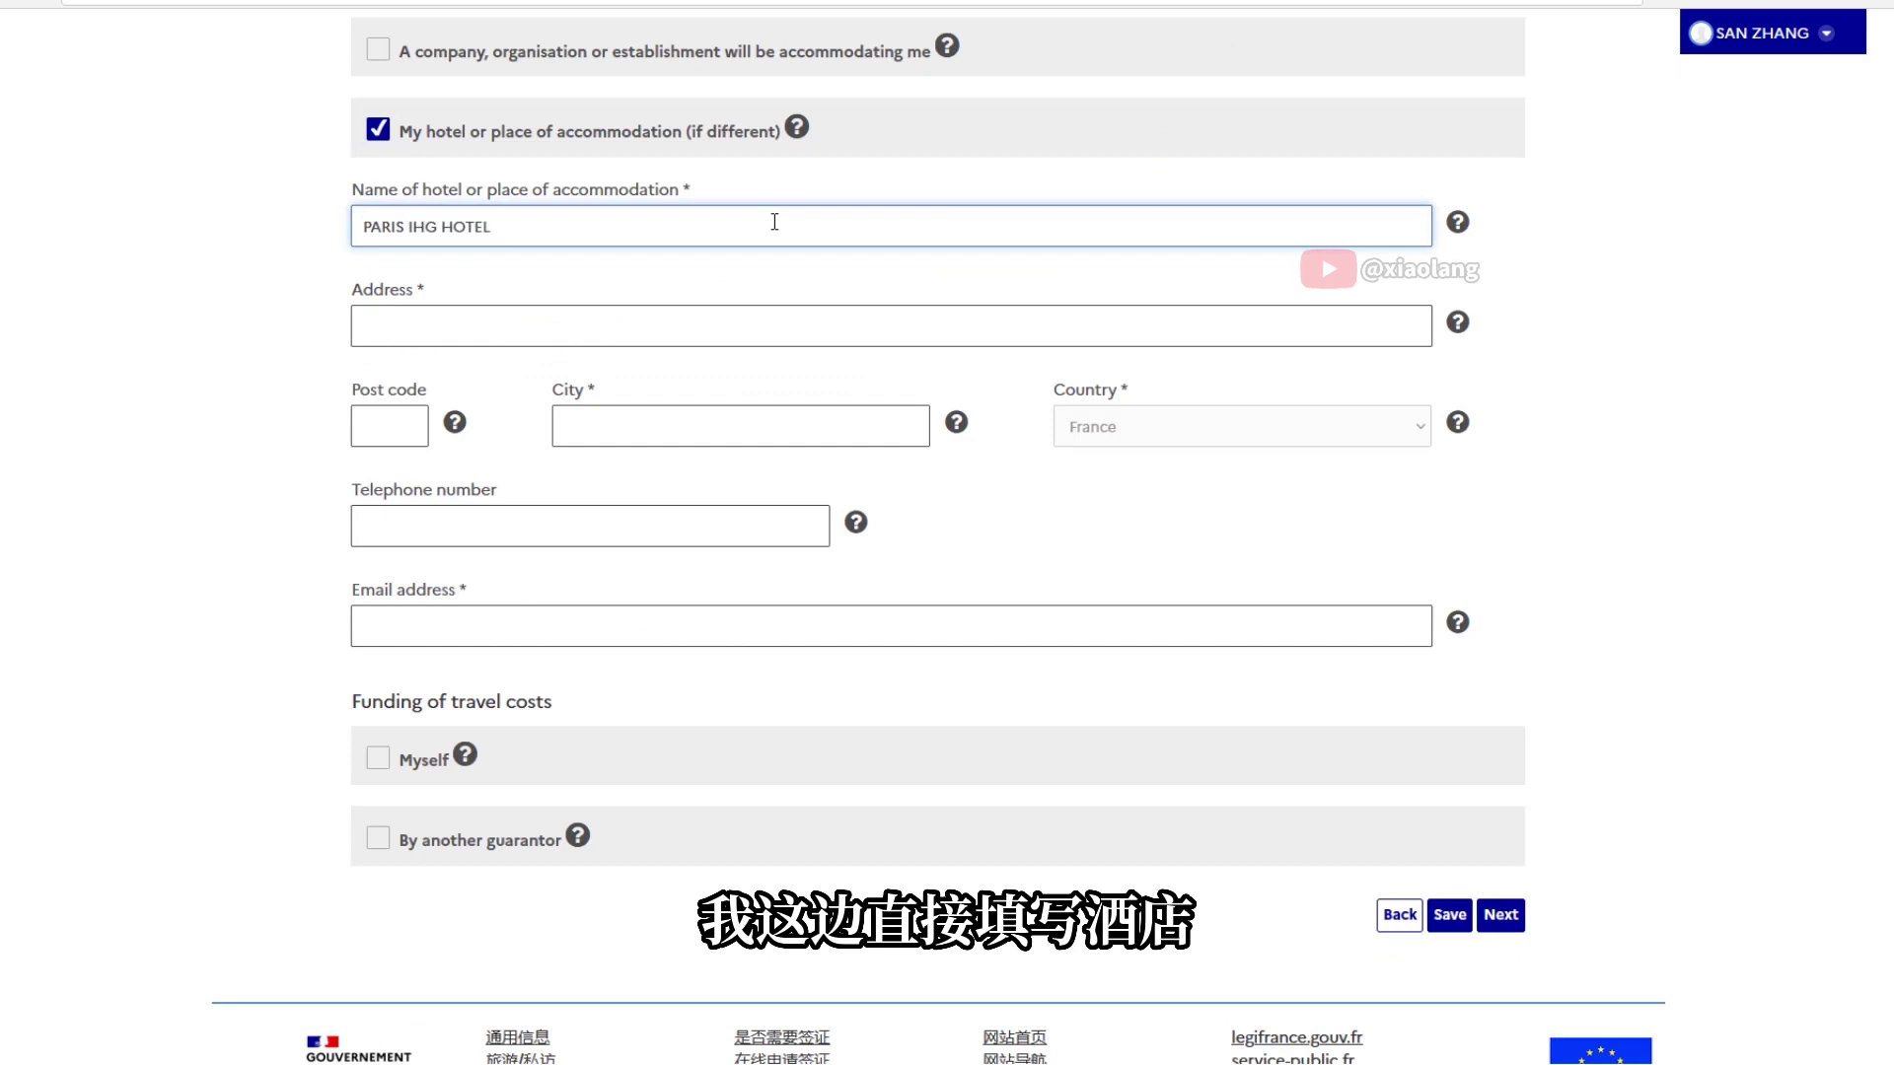
Enter the hotel address PARIS NUMBER 2 ROAD, 13412 PARIS, plus its phone number and e-mail
left_click(579, 317)
type("PARIS NUMBER 2 ROAD")
left_click(412, 427)
type("134")
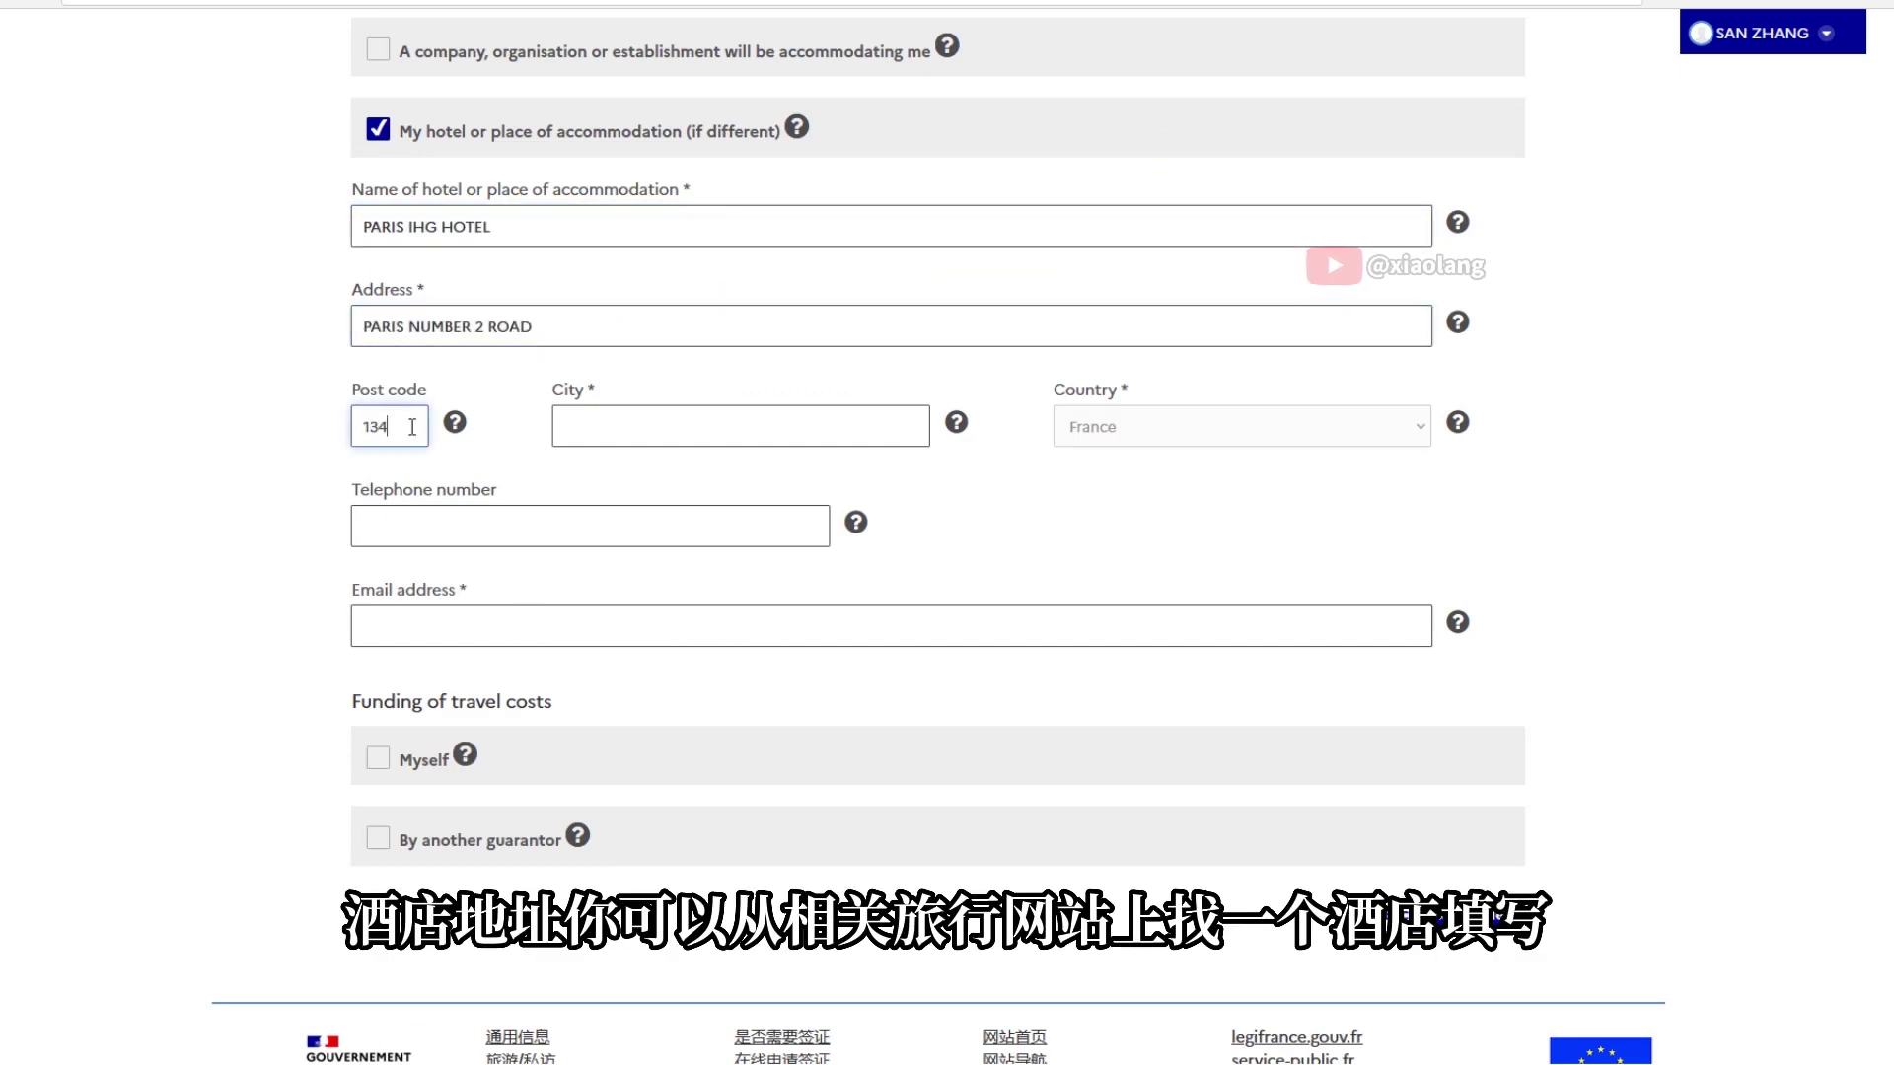
type("12")
key("Tab")
type("PARIS")
left_click(765, 526)
left_click(774, 617)
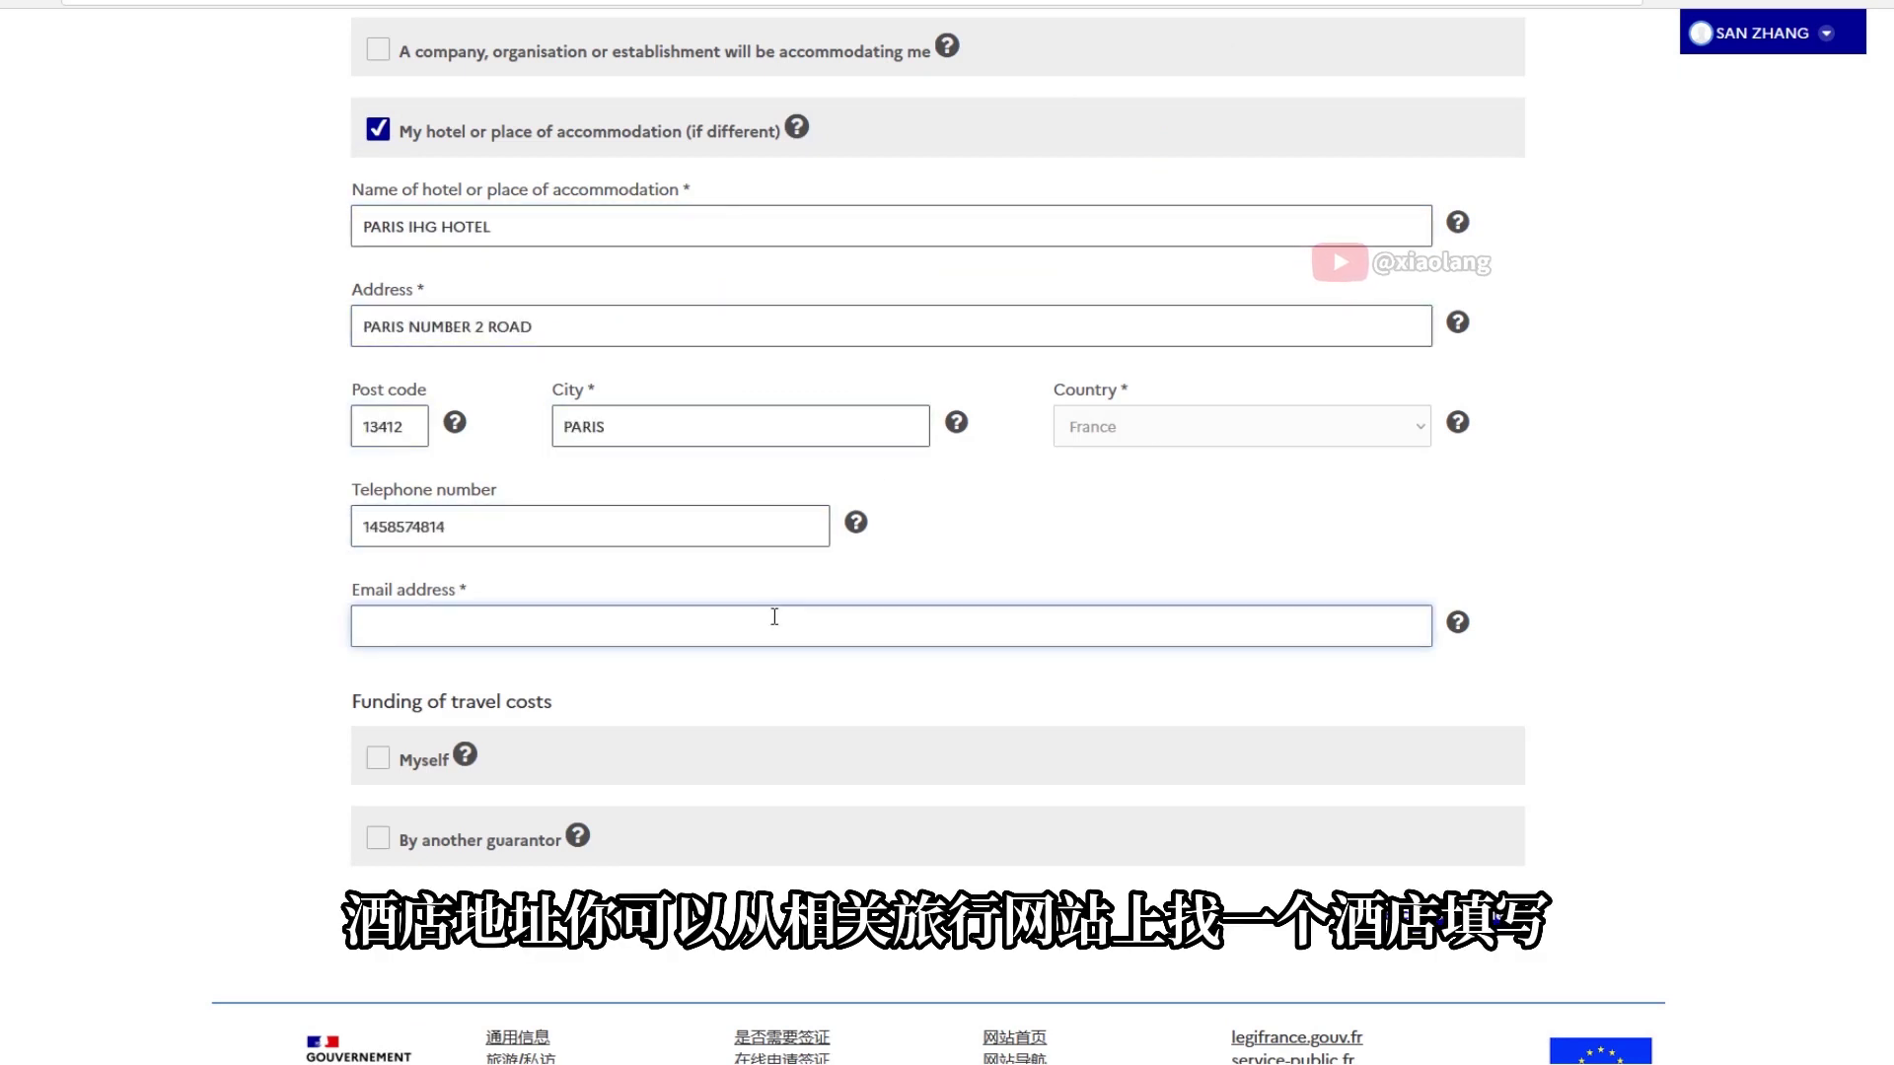
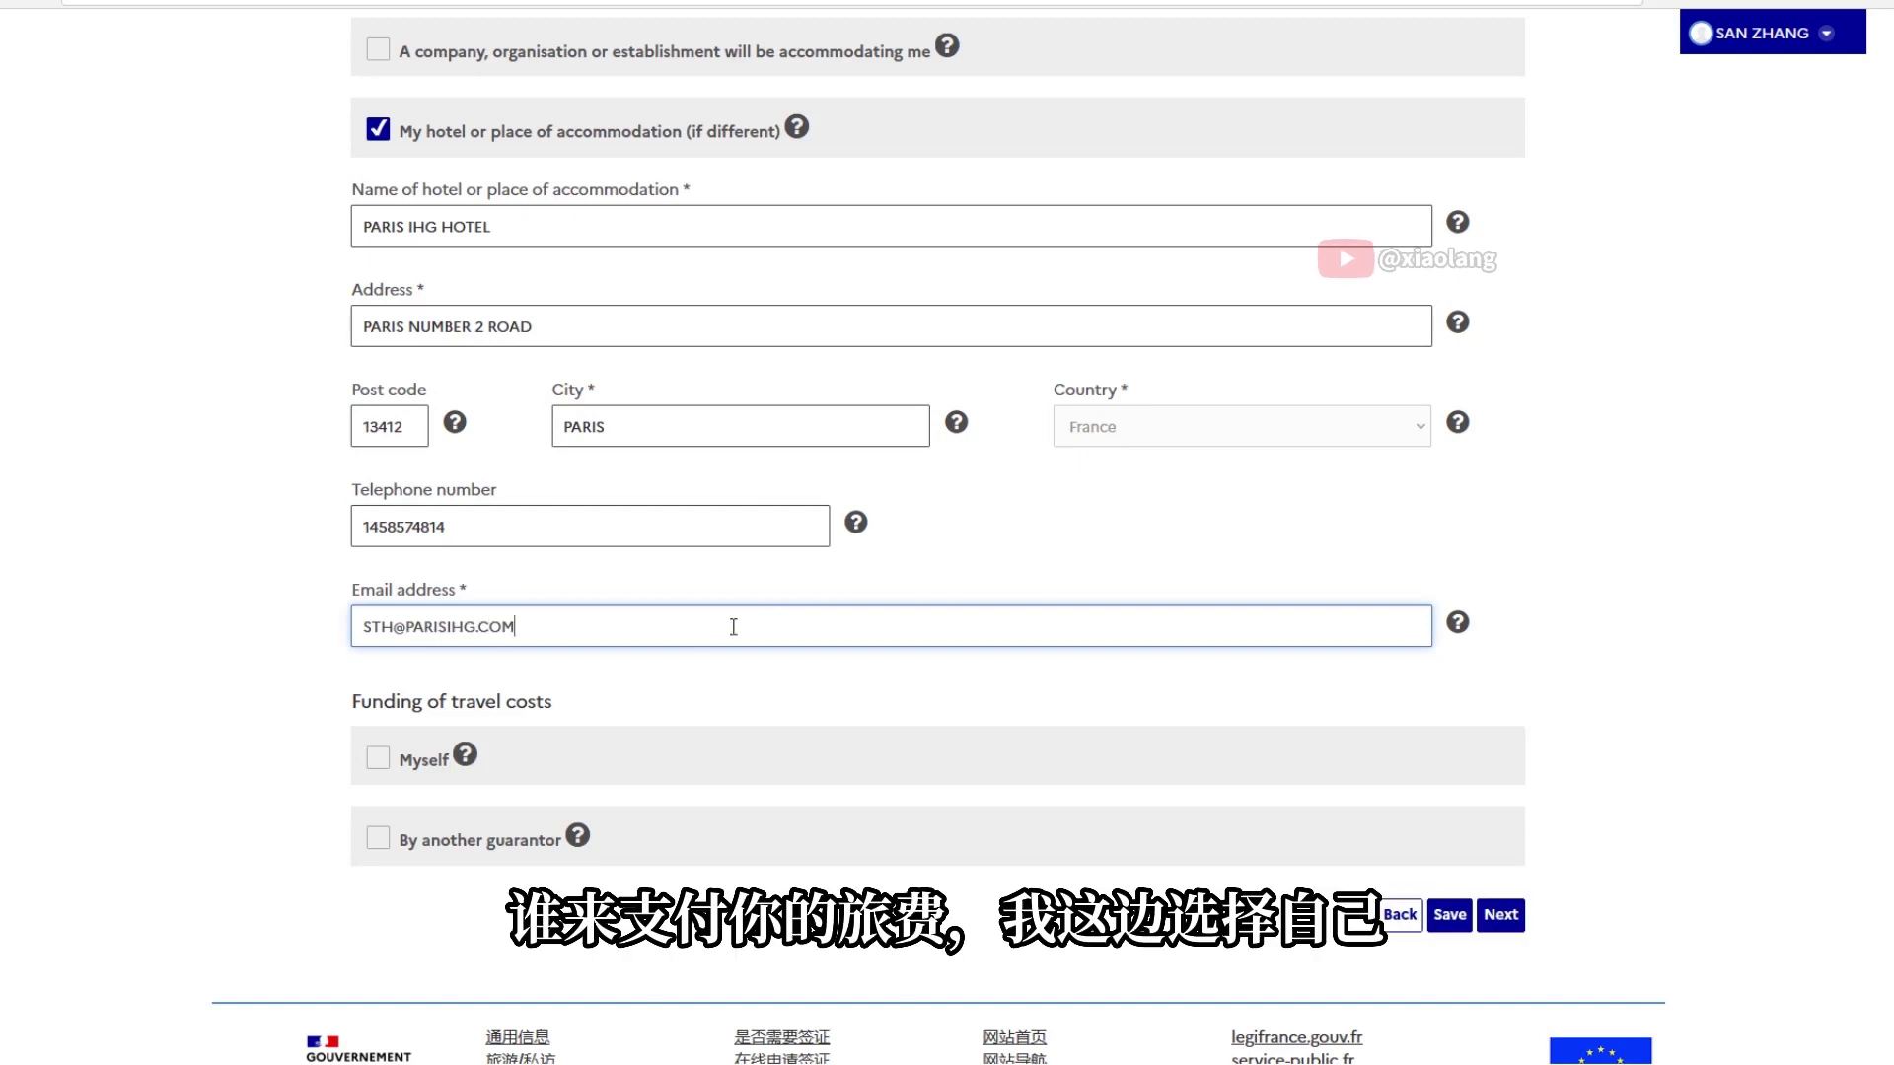
Mark the trip as self-funded by credit card and cash, then continue
left_click(375, 764)
scroll(468, 803, "down", 4)
mouse_move(468, 355)
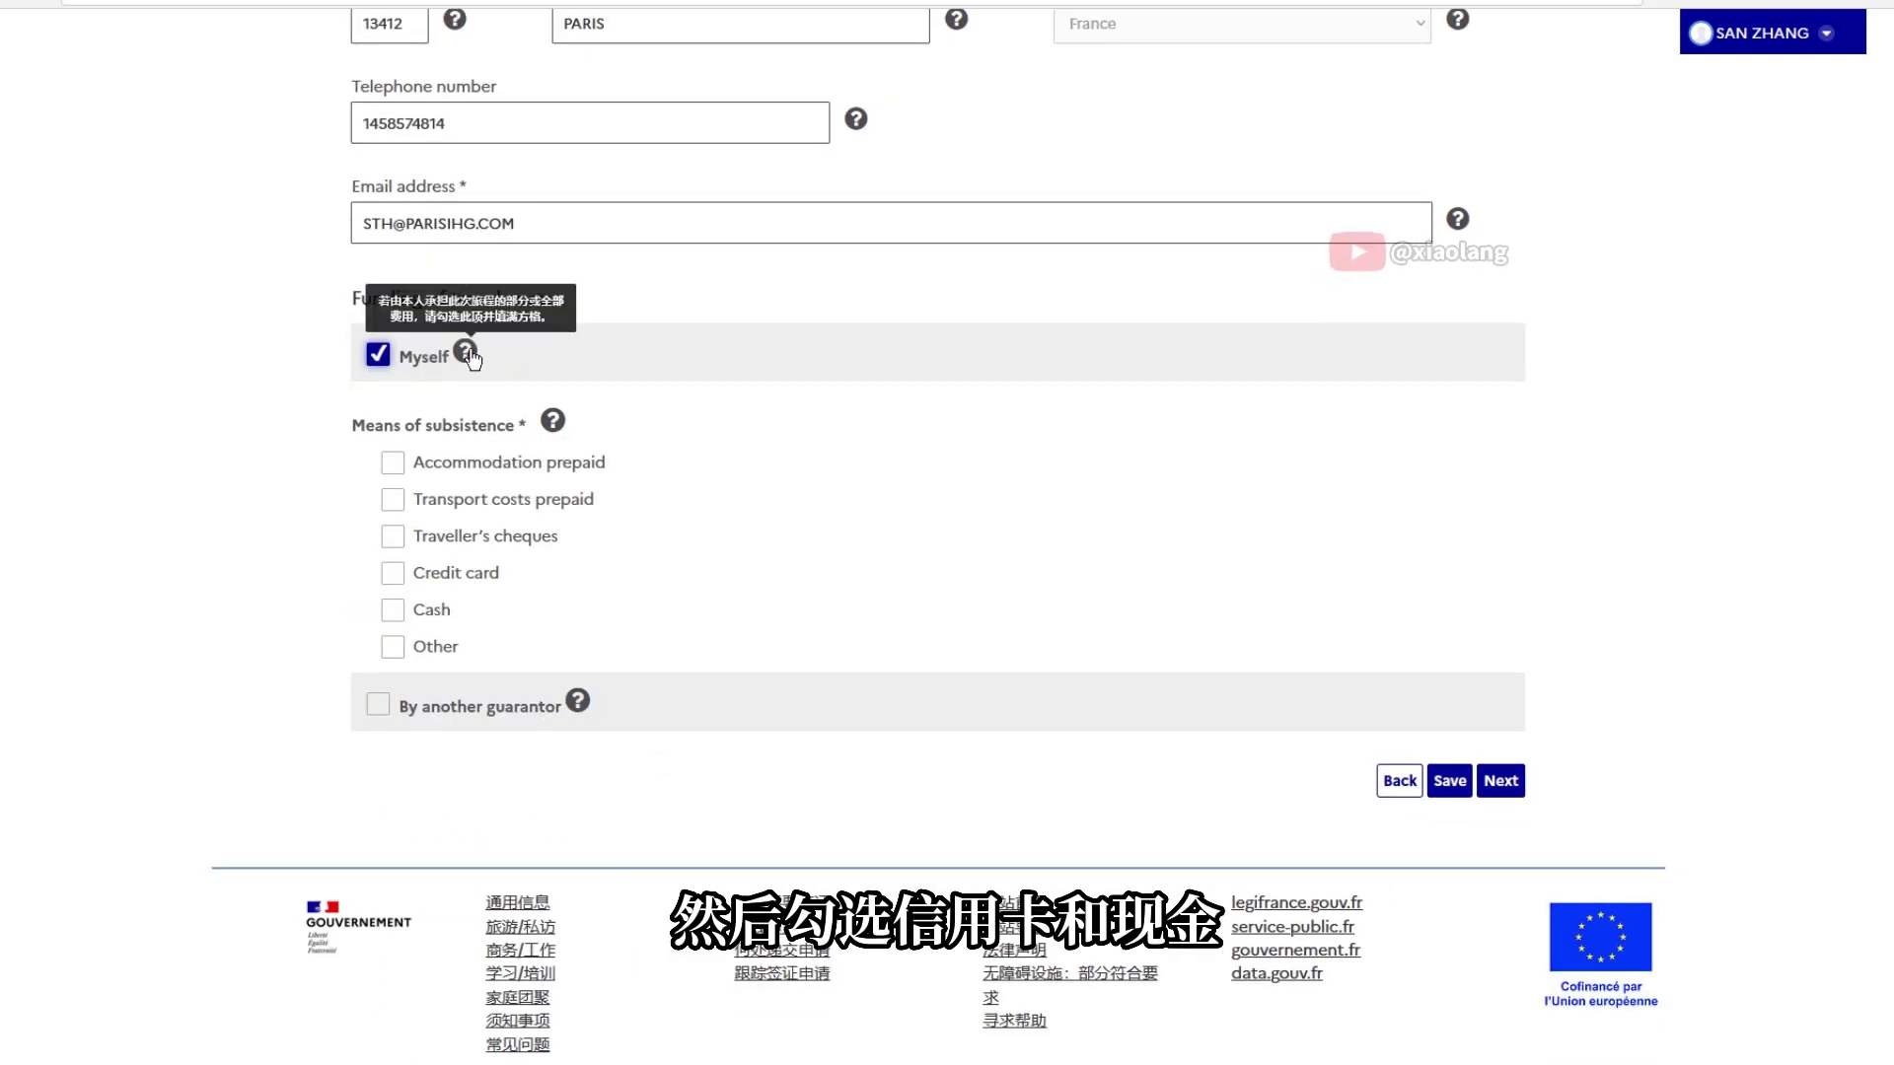
left_click(392, 572)
left_click(393, 610)
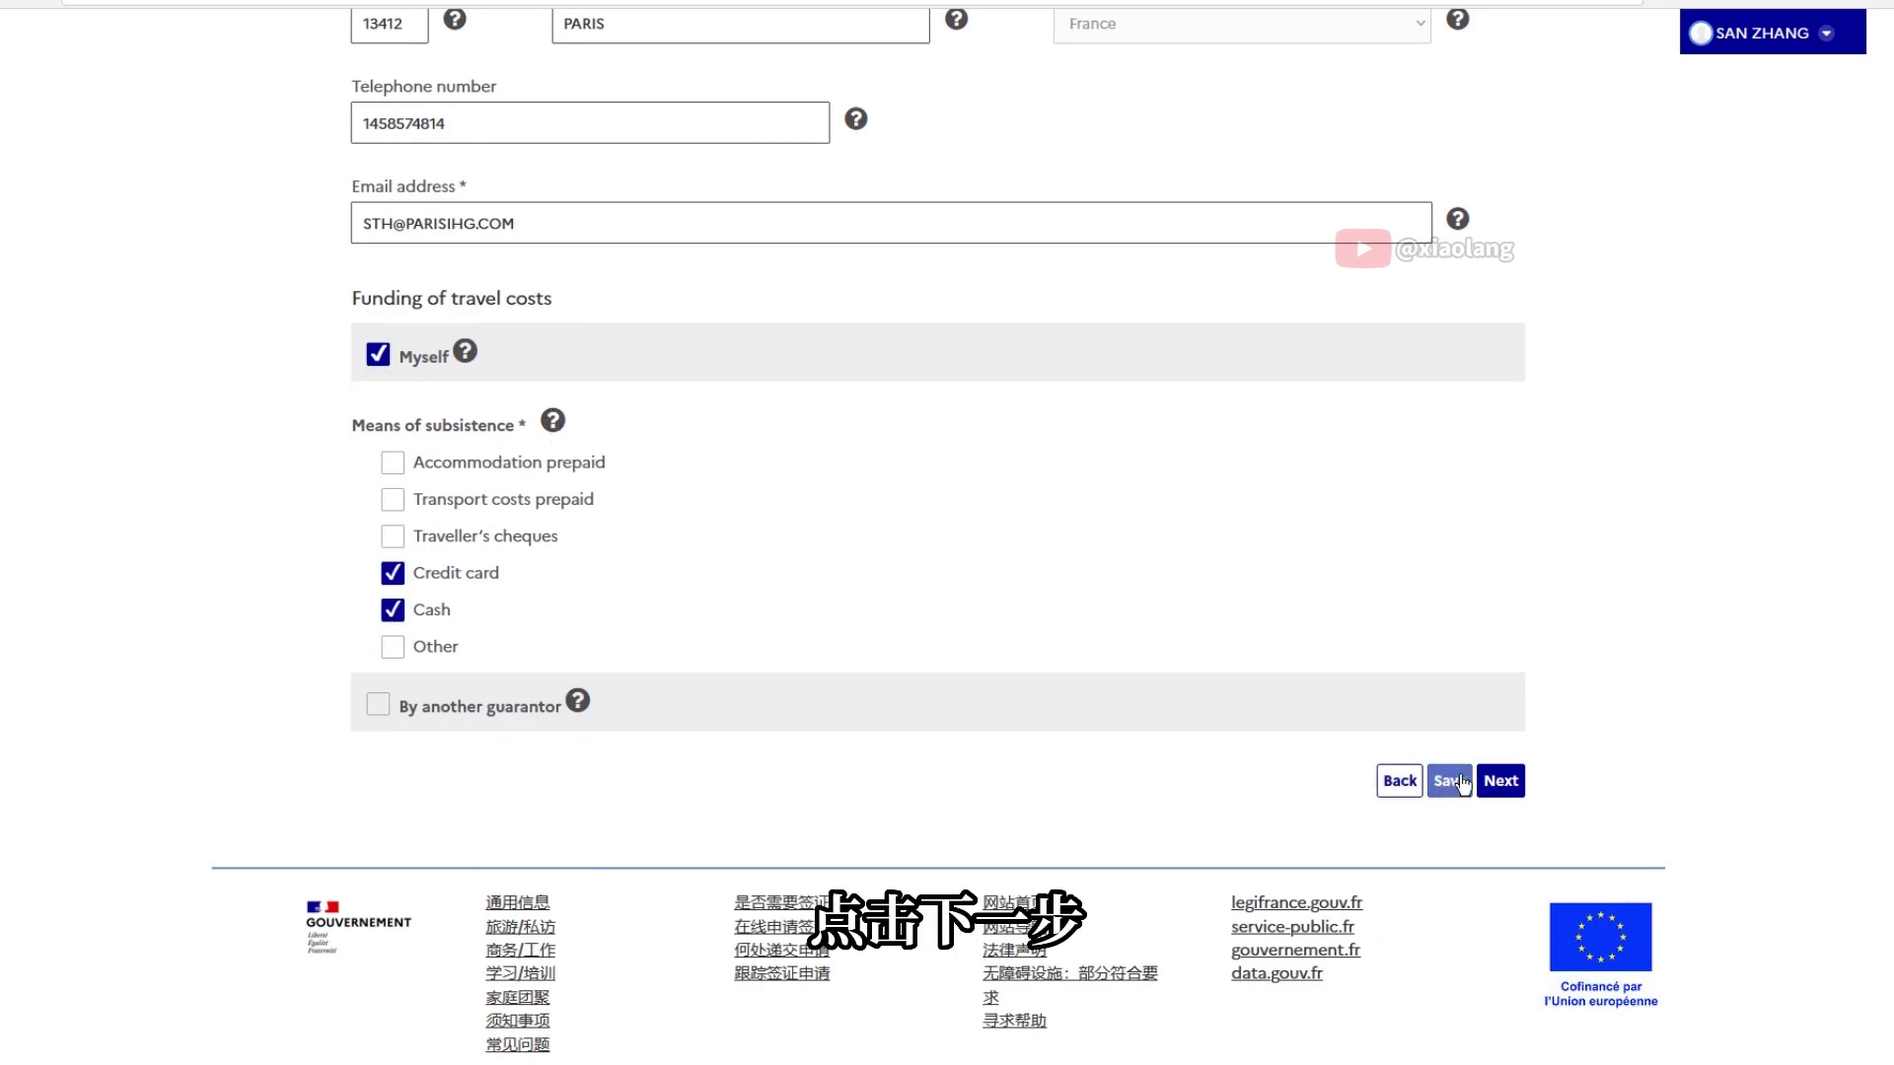
left_click(1501, 780)
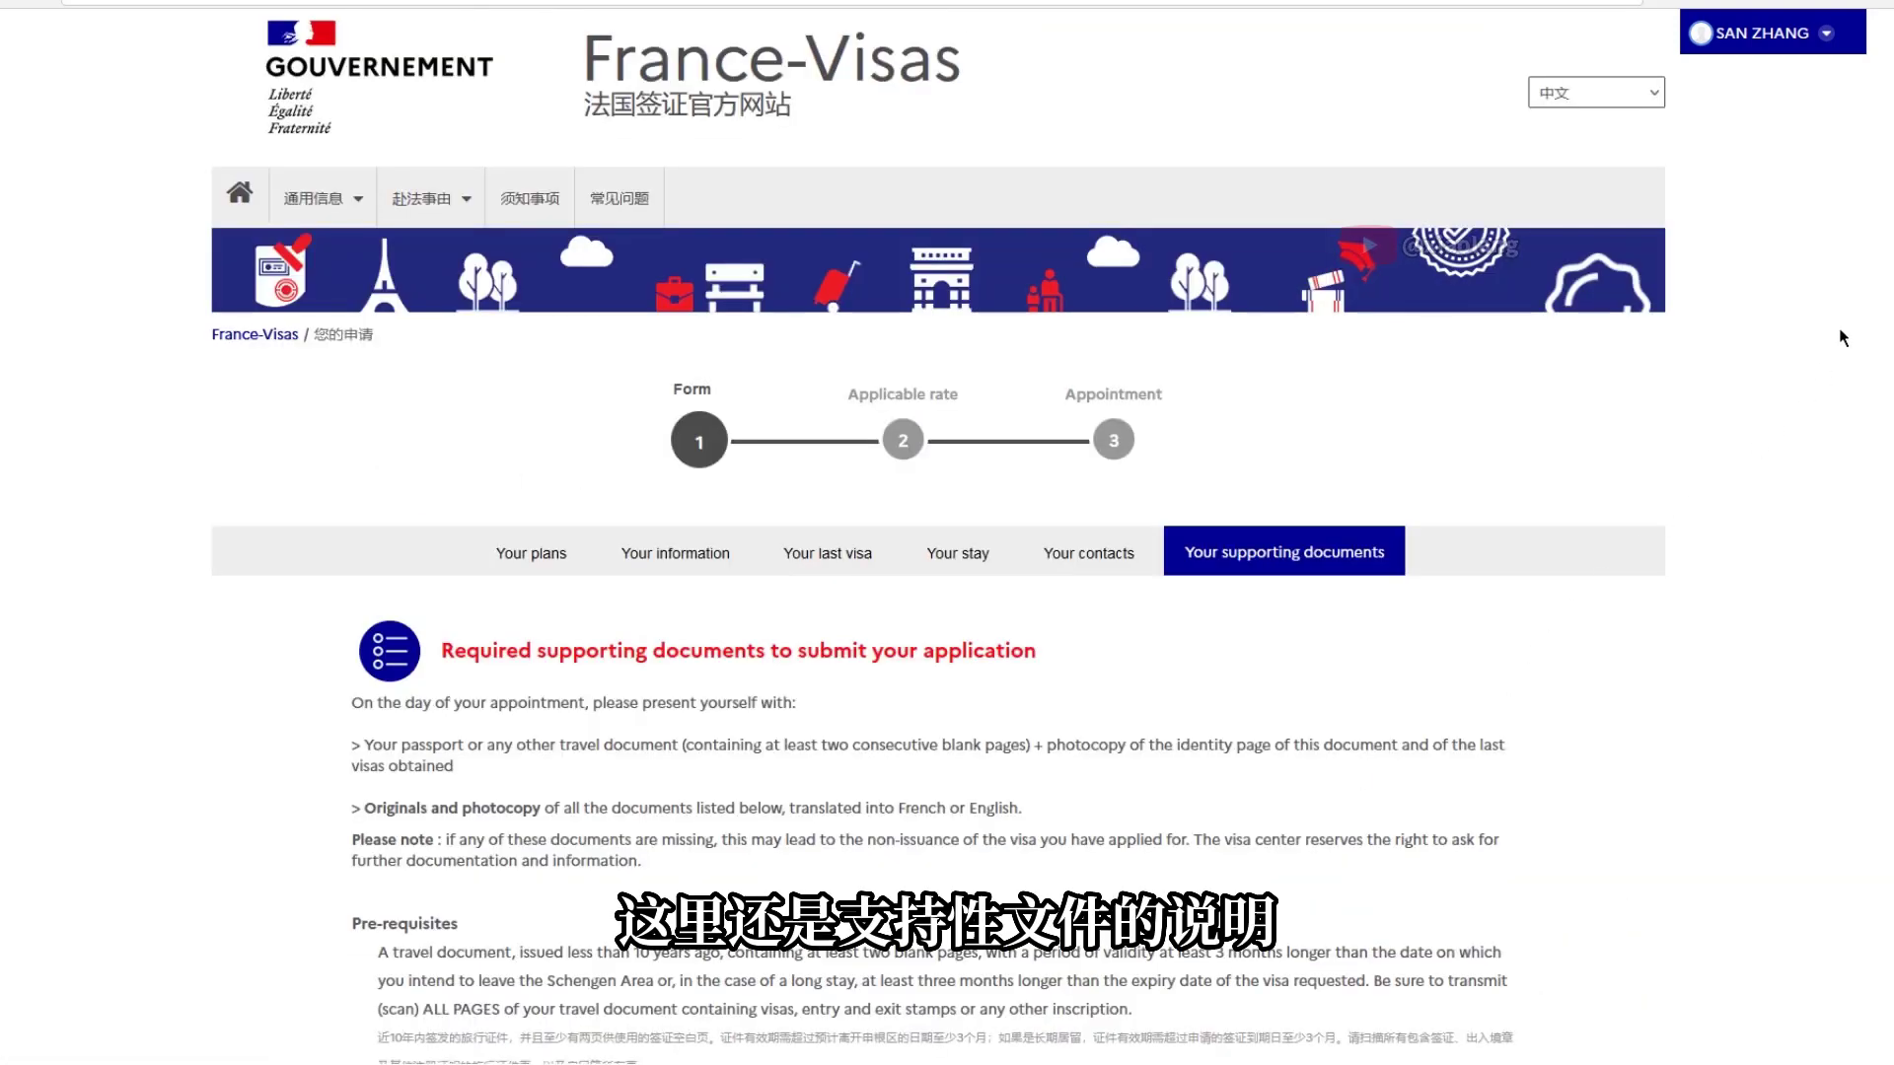
Return to My applications and accept the declaration that the information is correct
scroll(1479, 947, "down", 9)
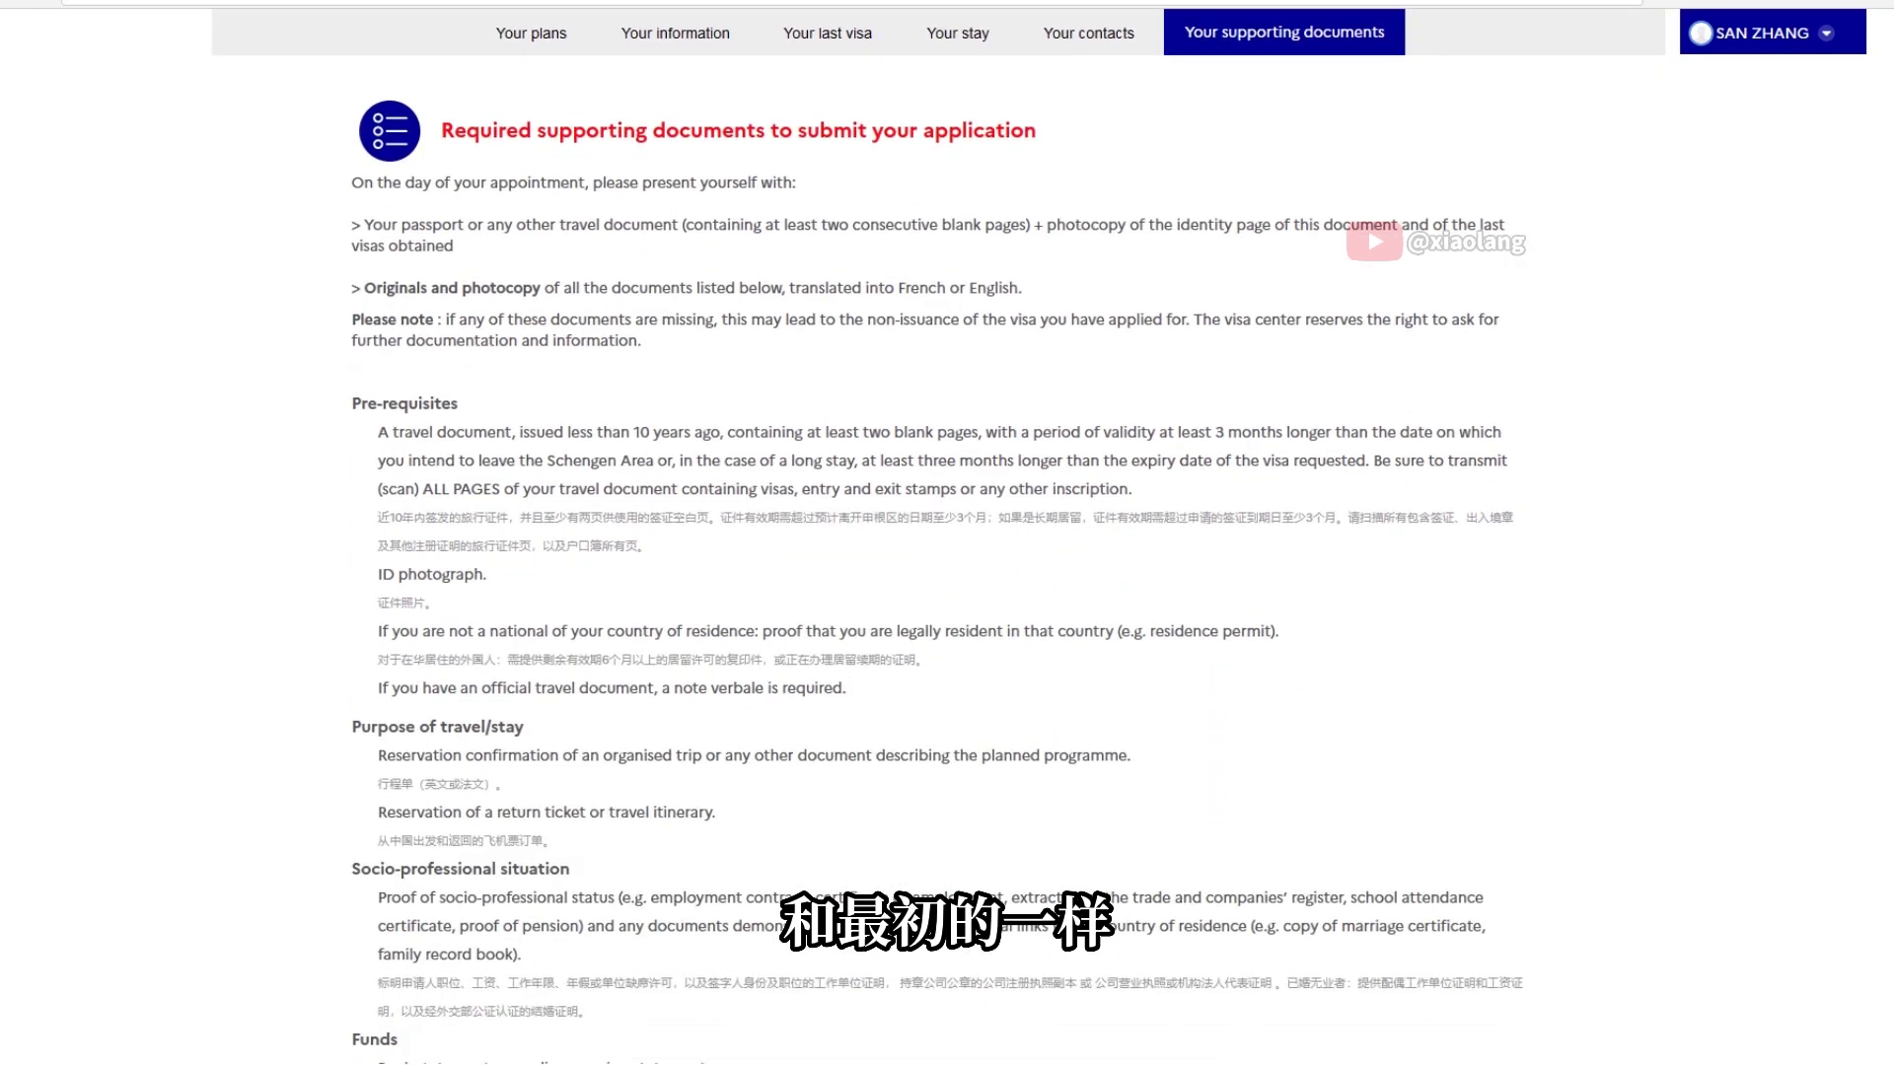
left_click(1488, 955)
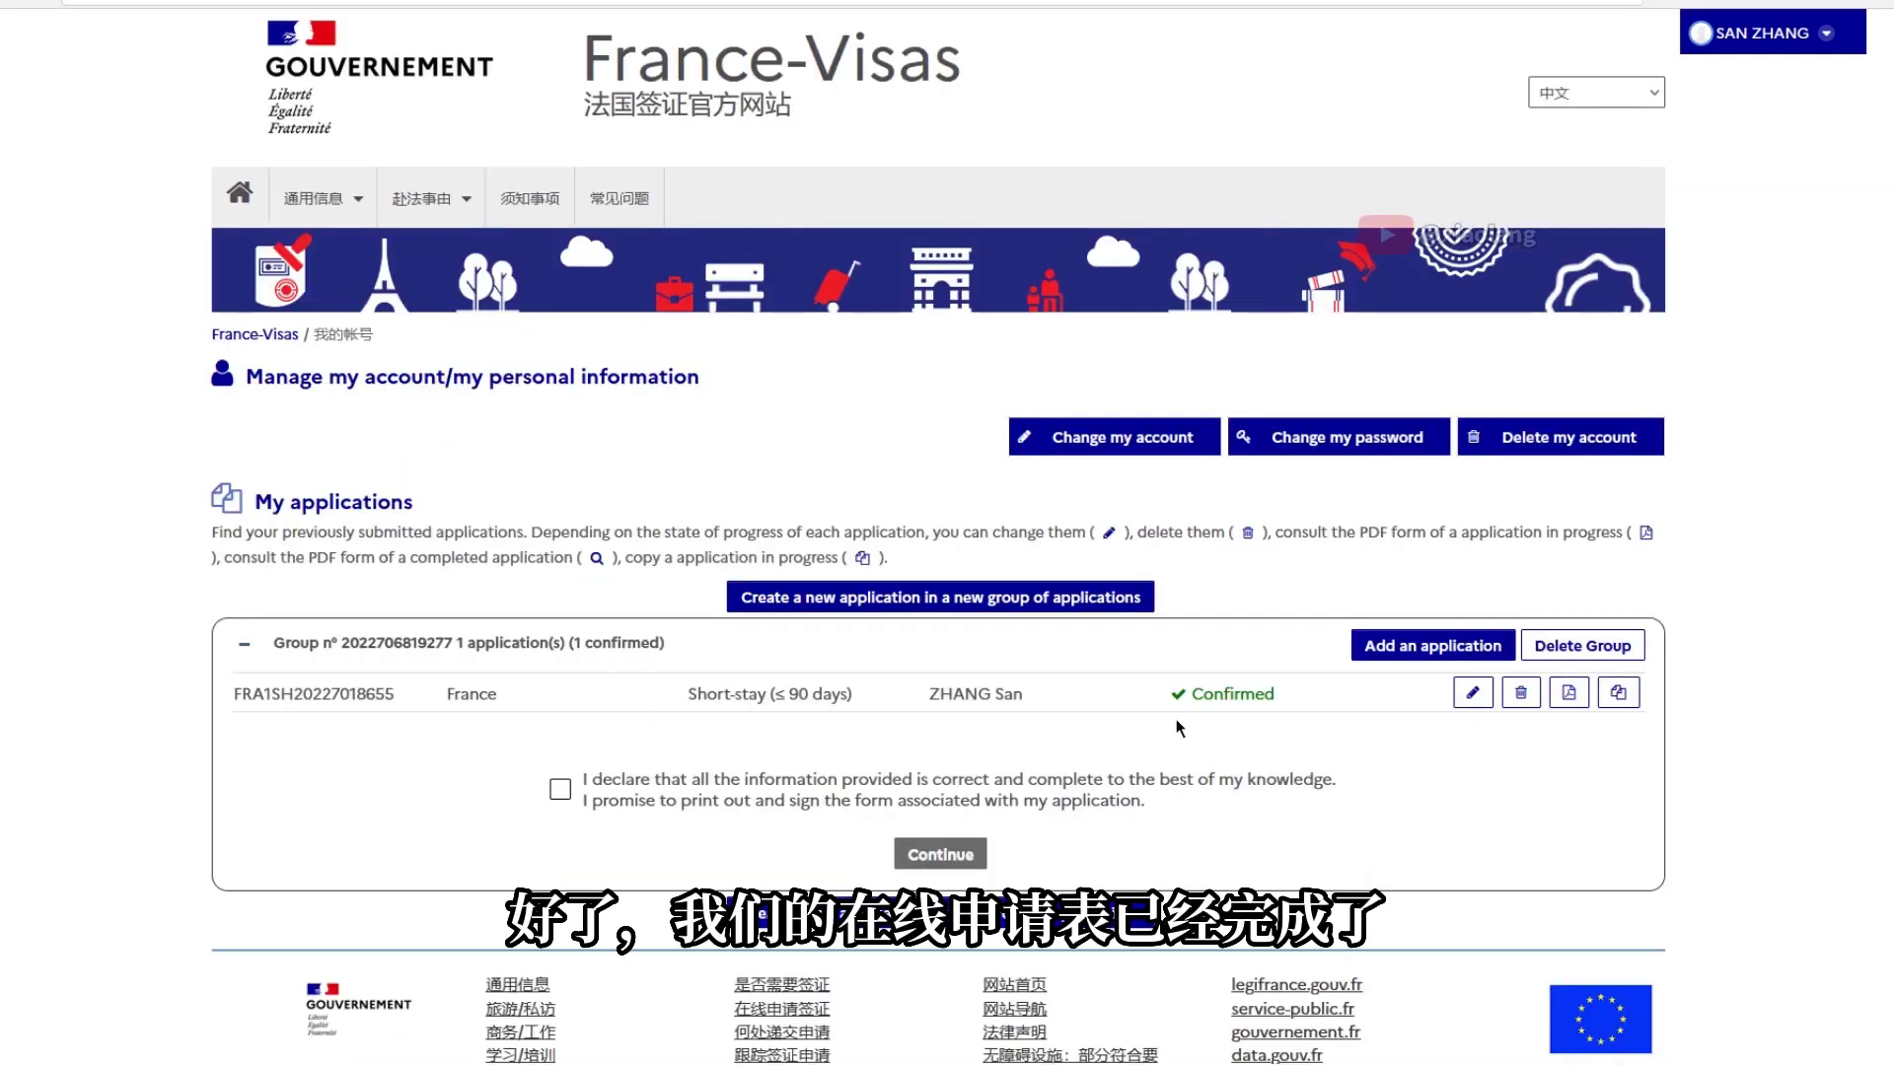
left_click_drag(1038, 801, 1152, 804)
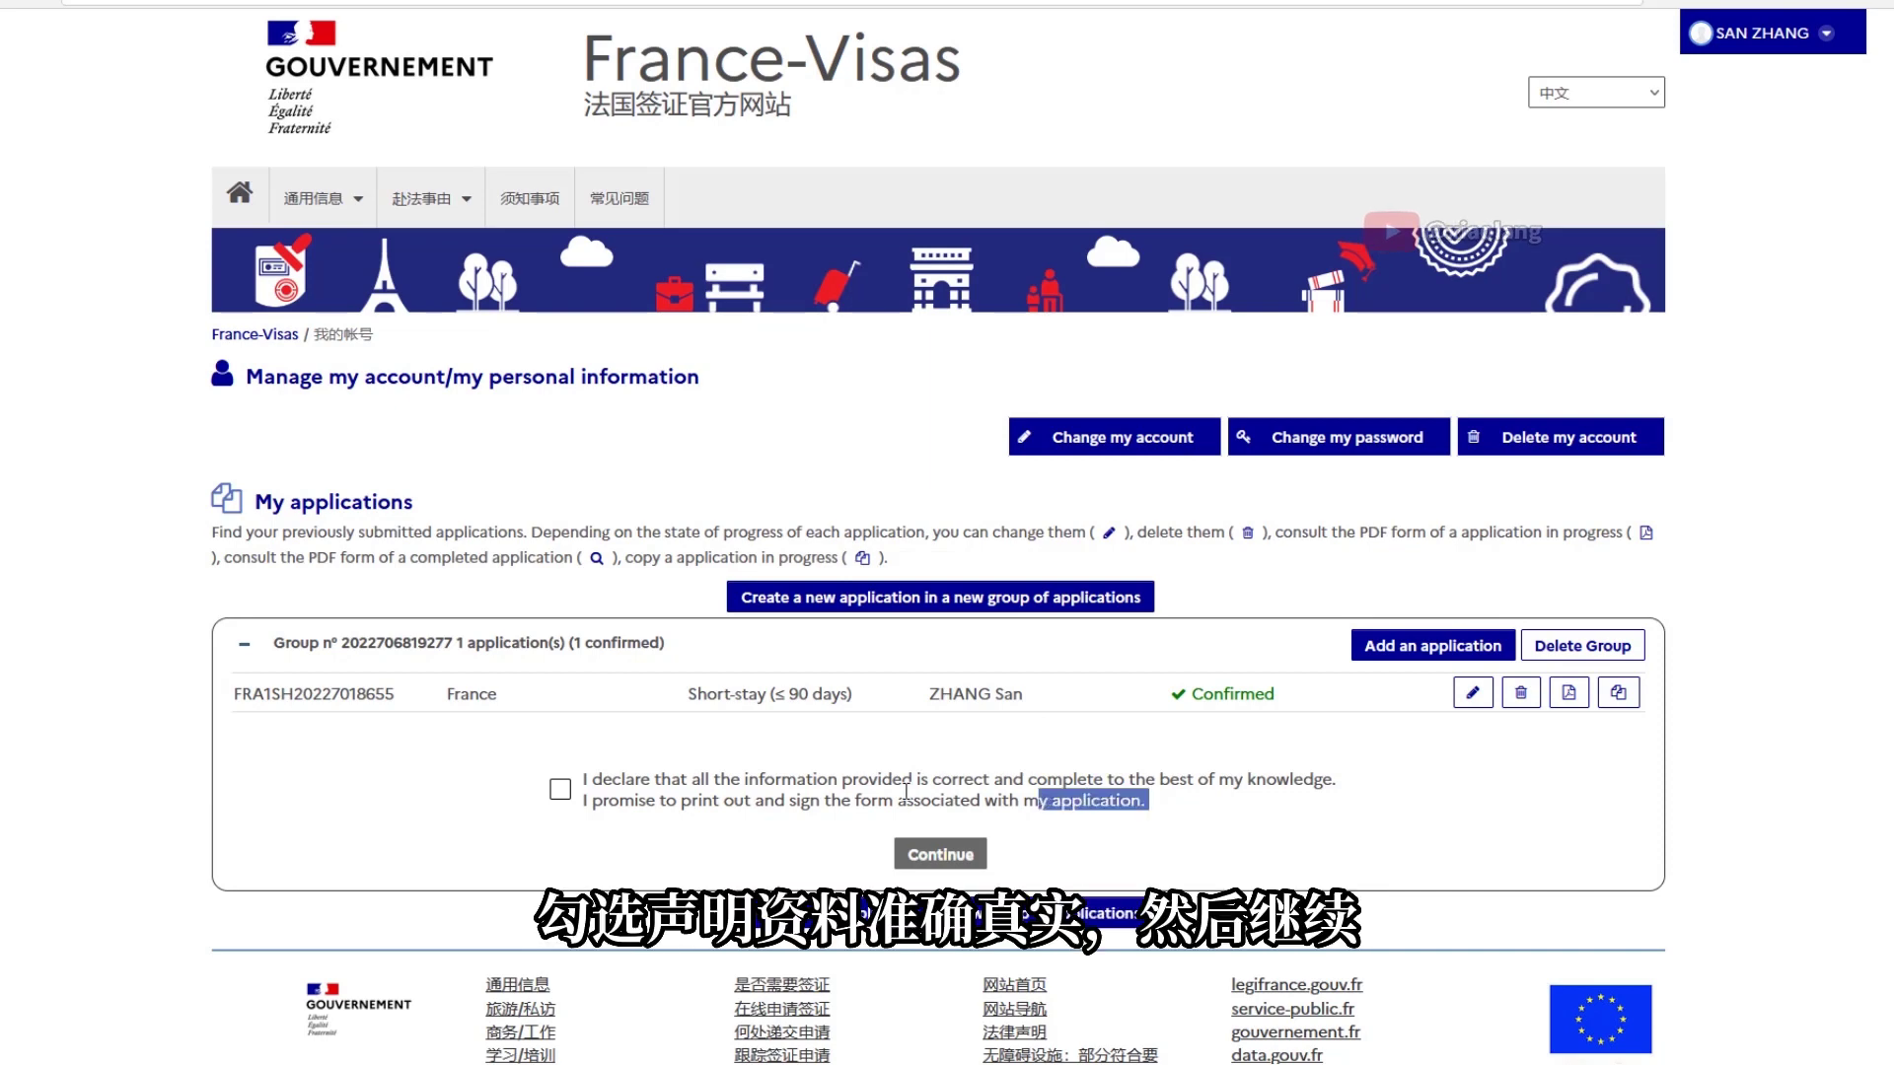
left_click_drag(906, 791, 583, 784)
left_click(561, 789)
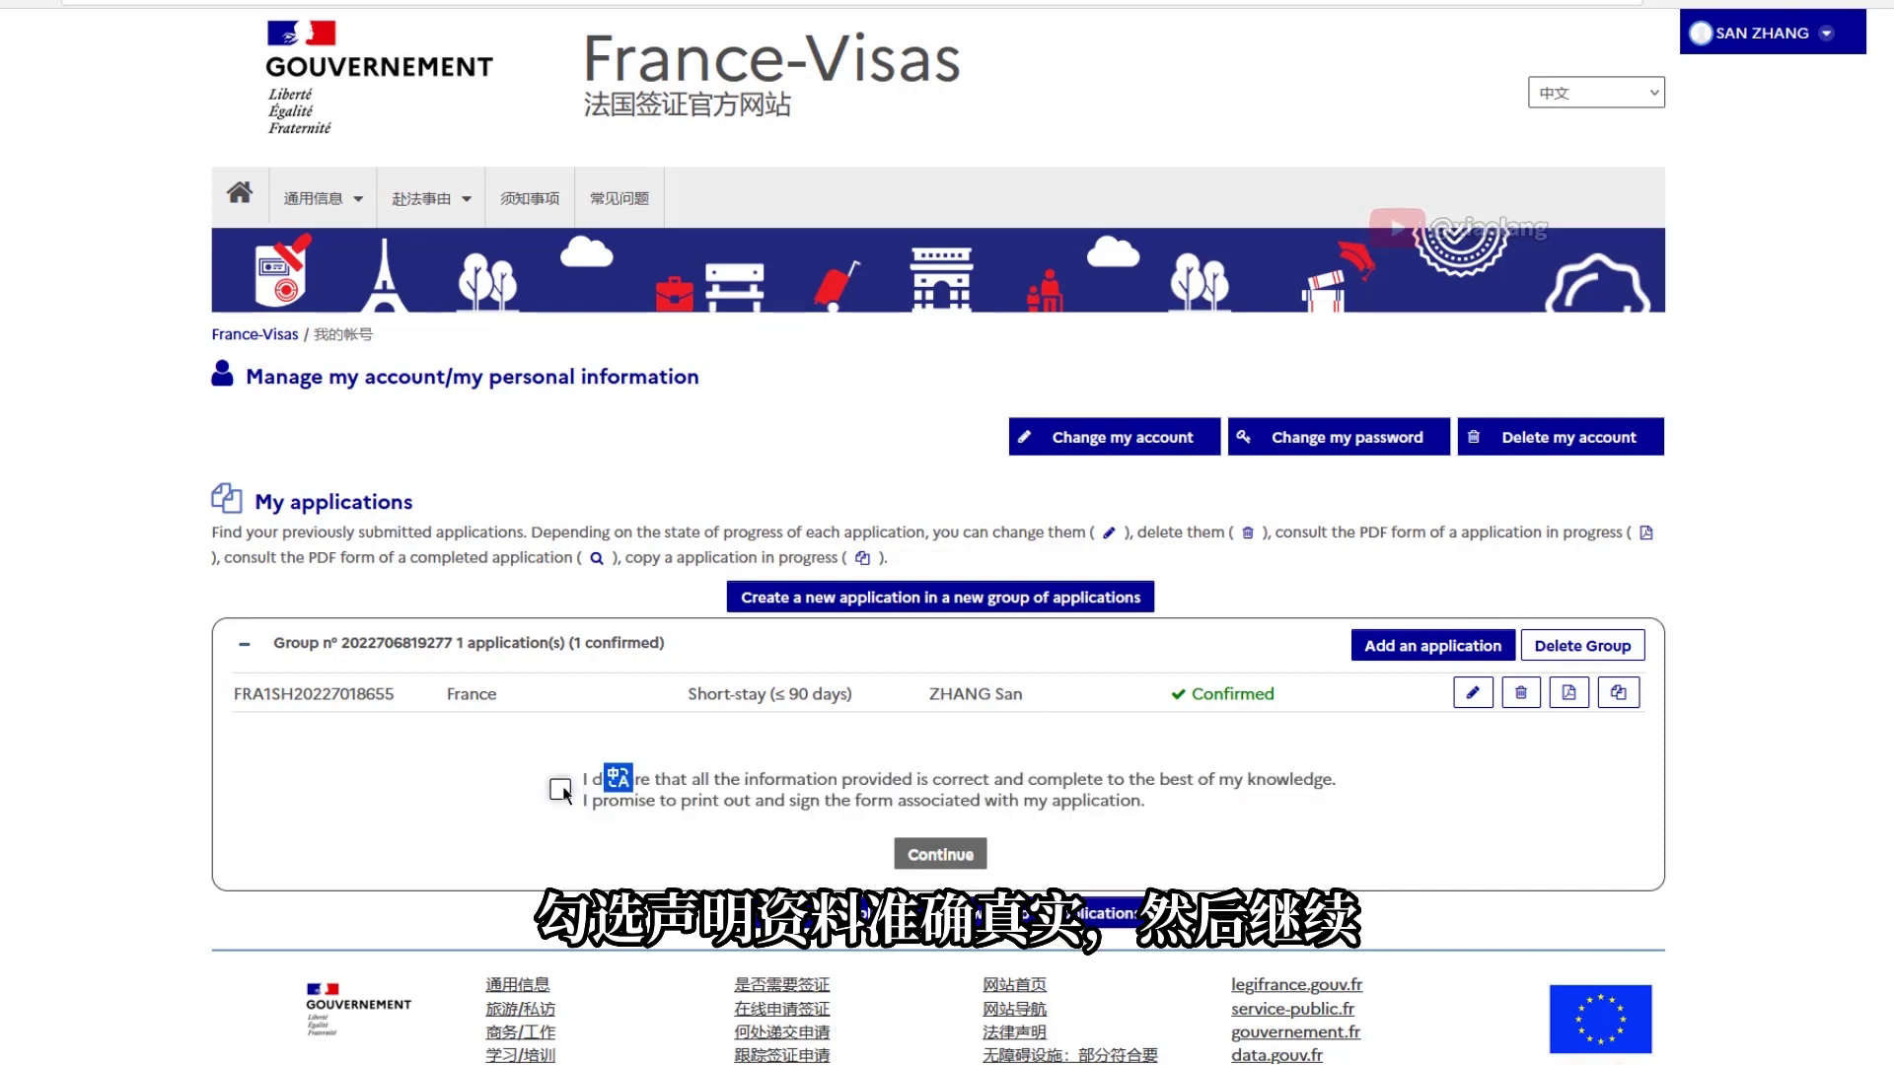
Validate the application, confirming the data has been checked
left_click(913, 855)
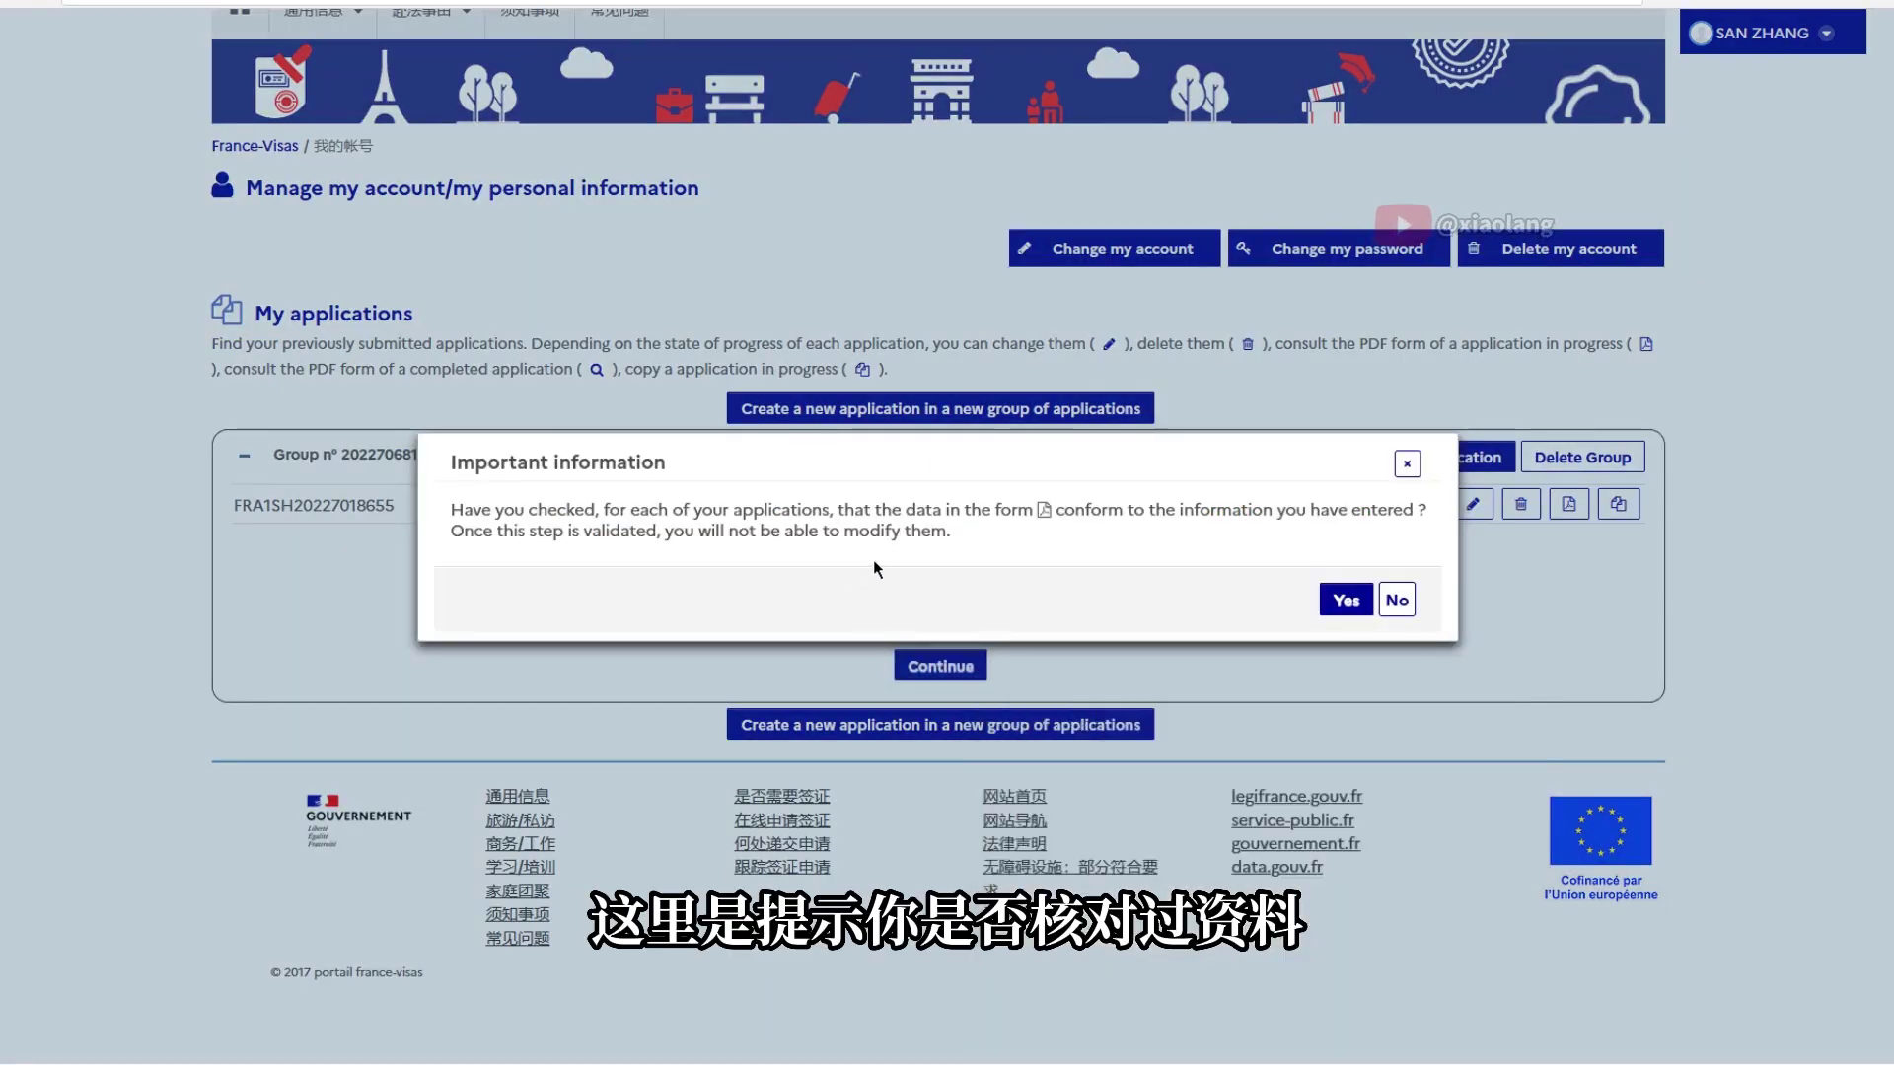
left_click_drag(972, 537, 443, 523)
left_click(1347, 599)
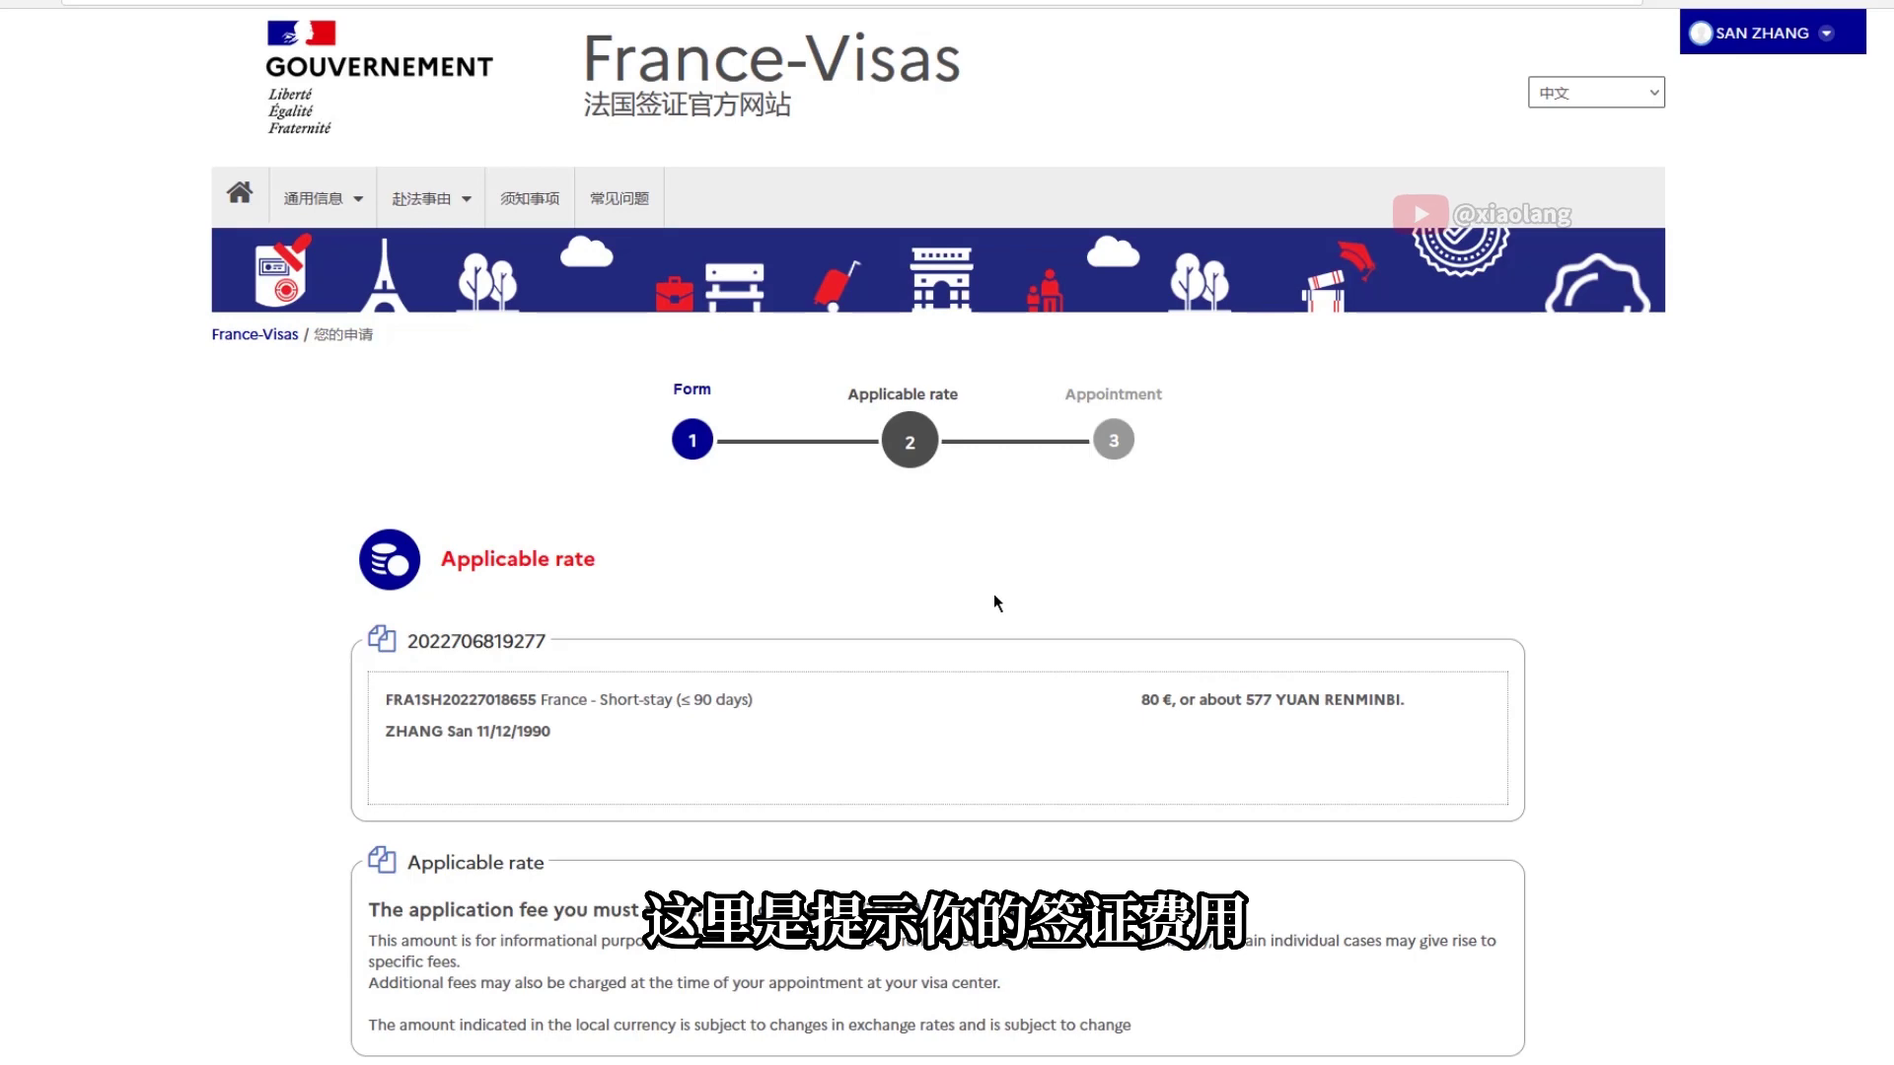
Move on to the appointment step and review the finalization page
scroll(993, 594, "down", 4)
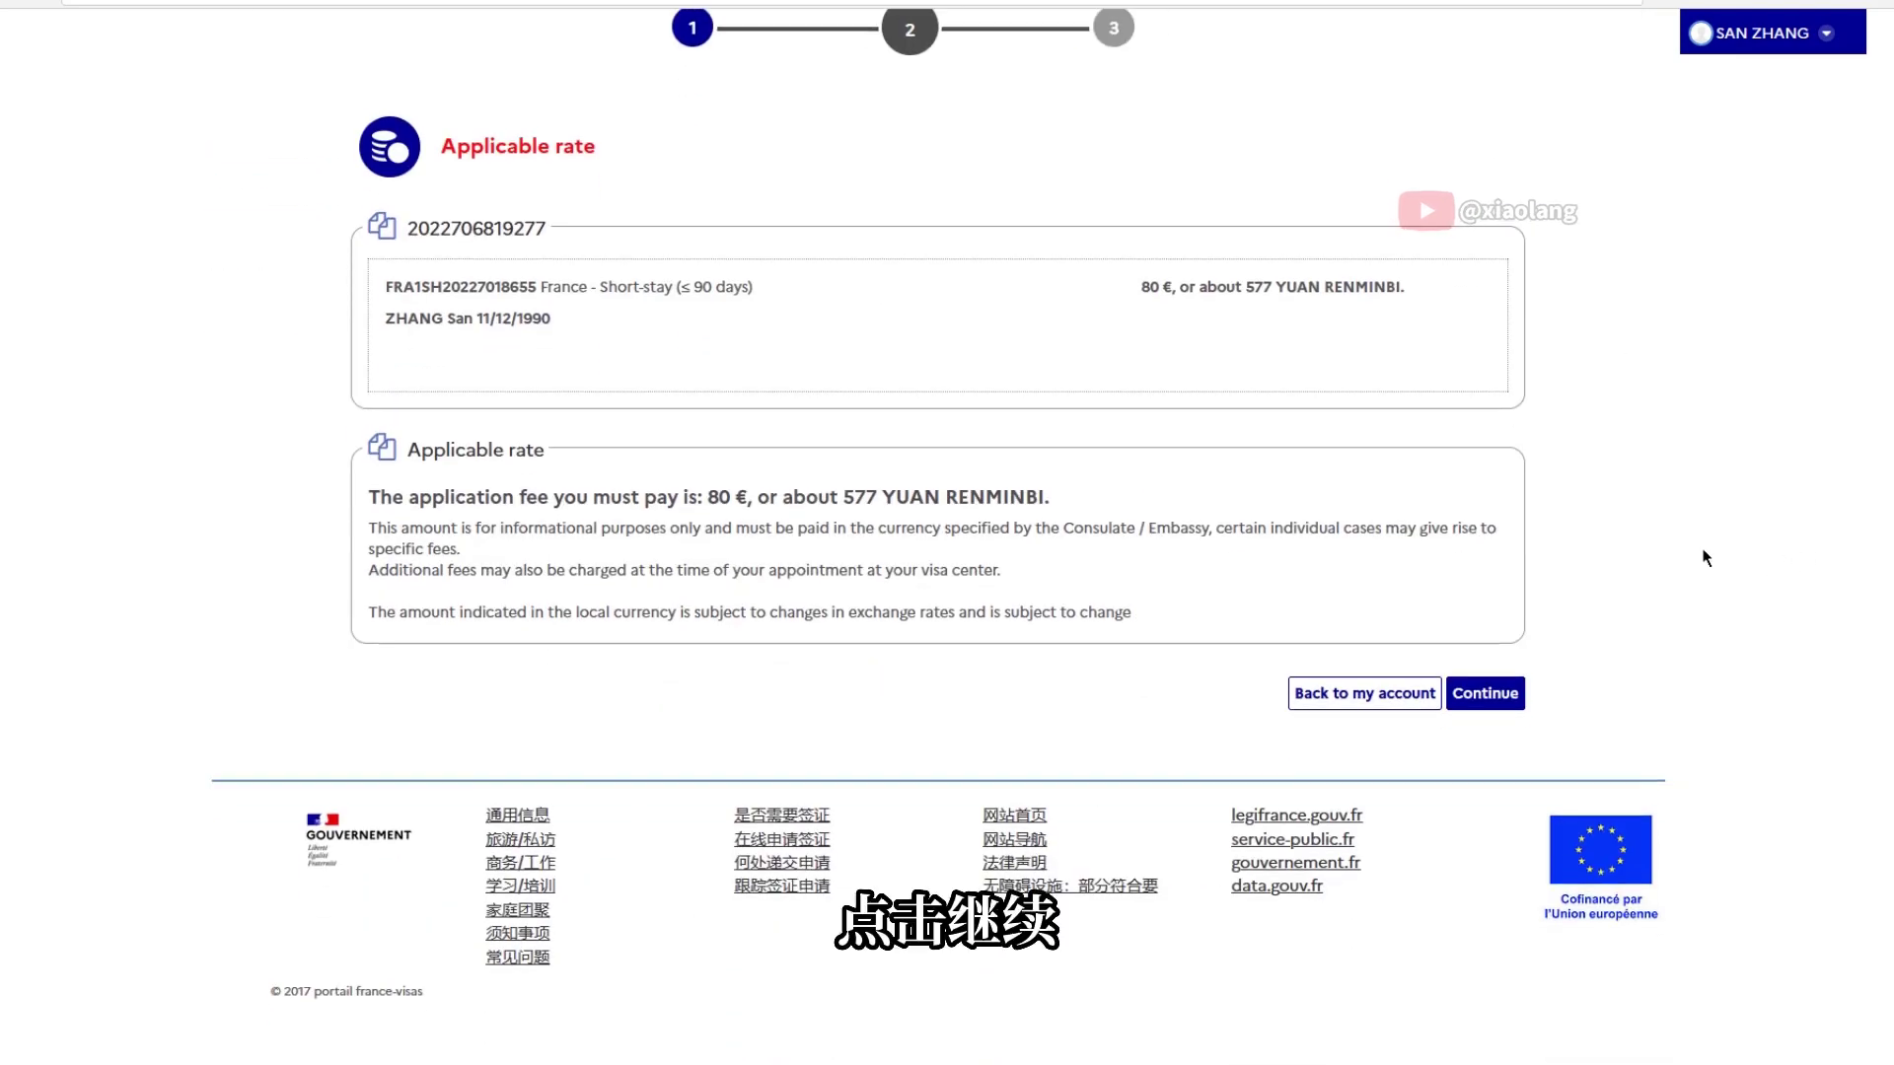
left_click(1483, 693)
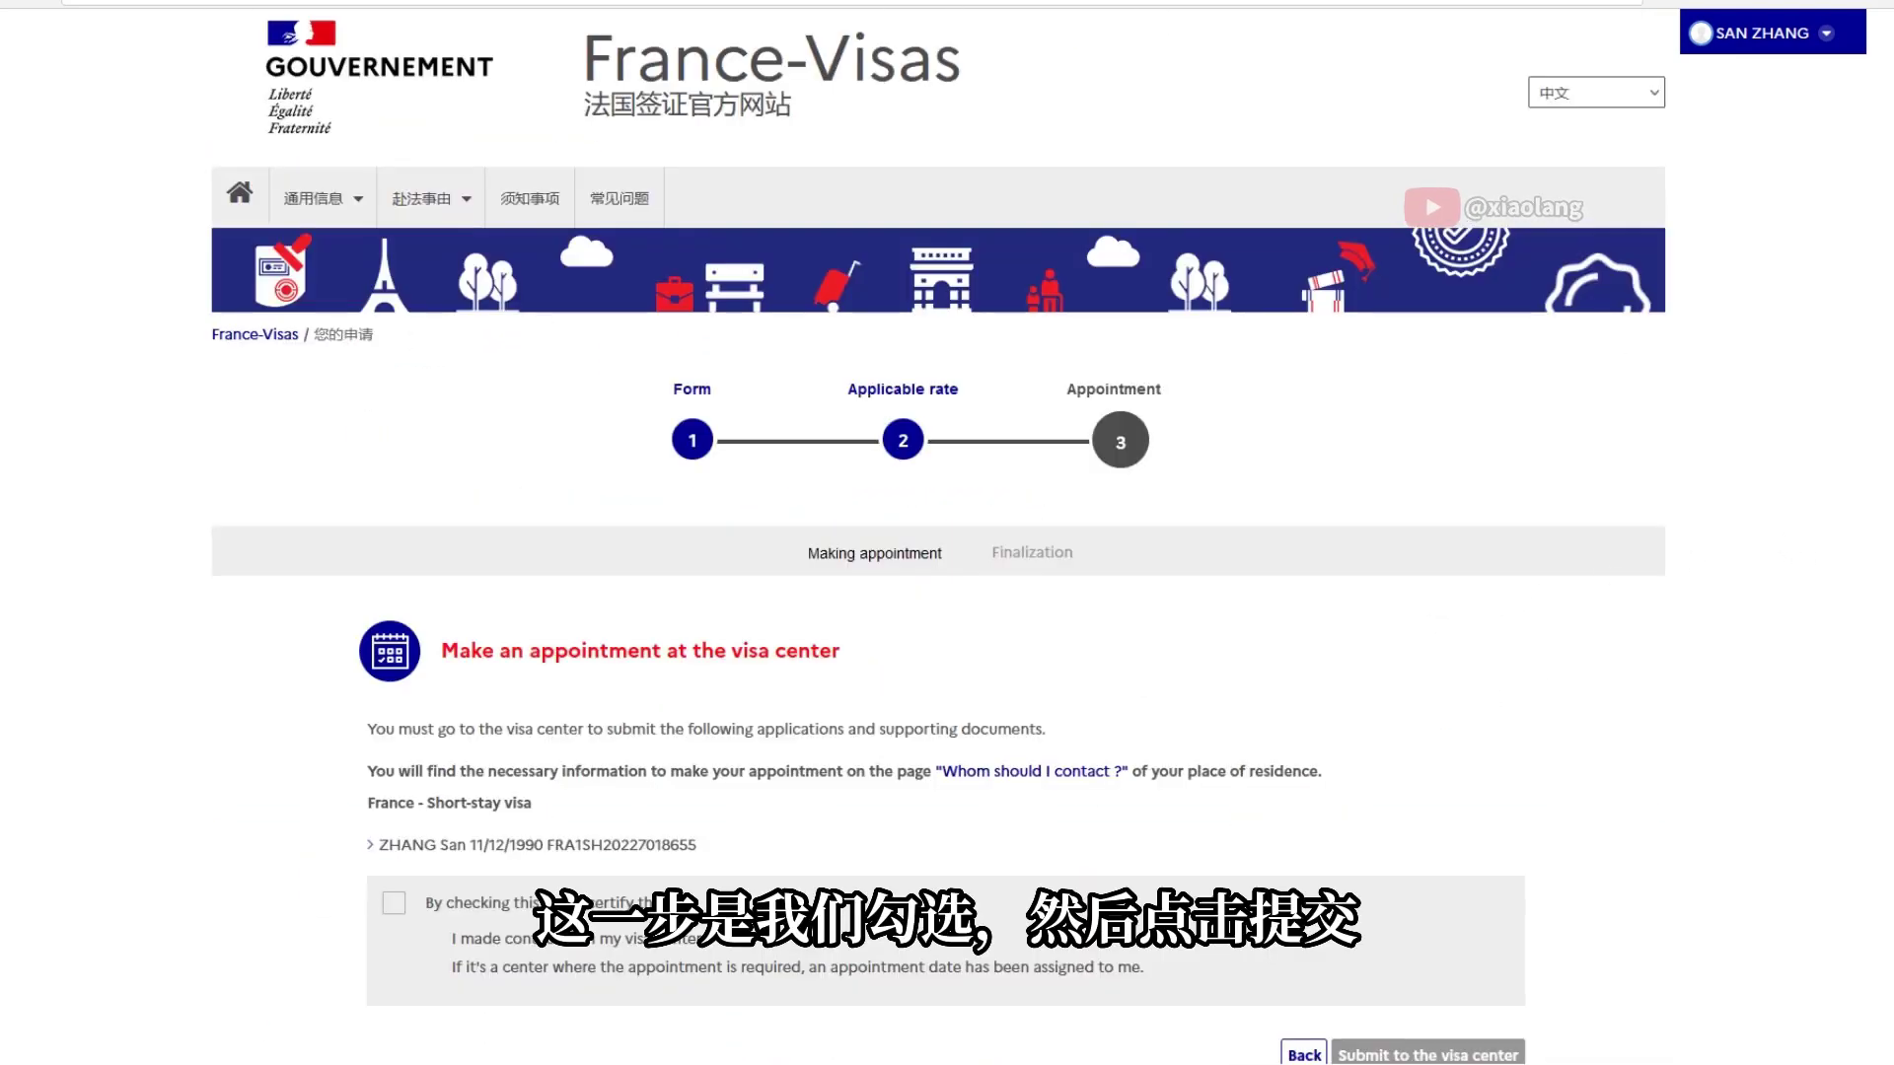
scroll(490, 442, "down", 3)
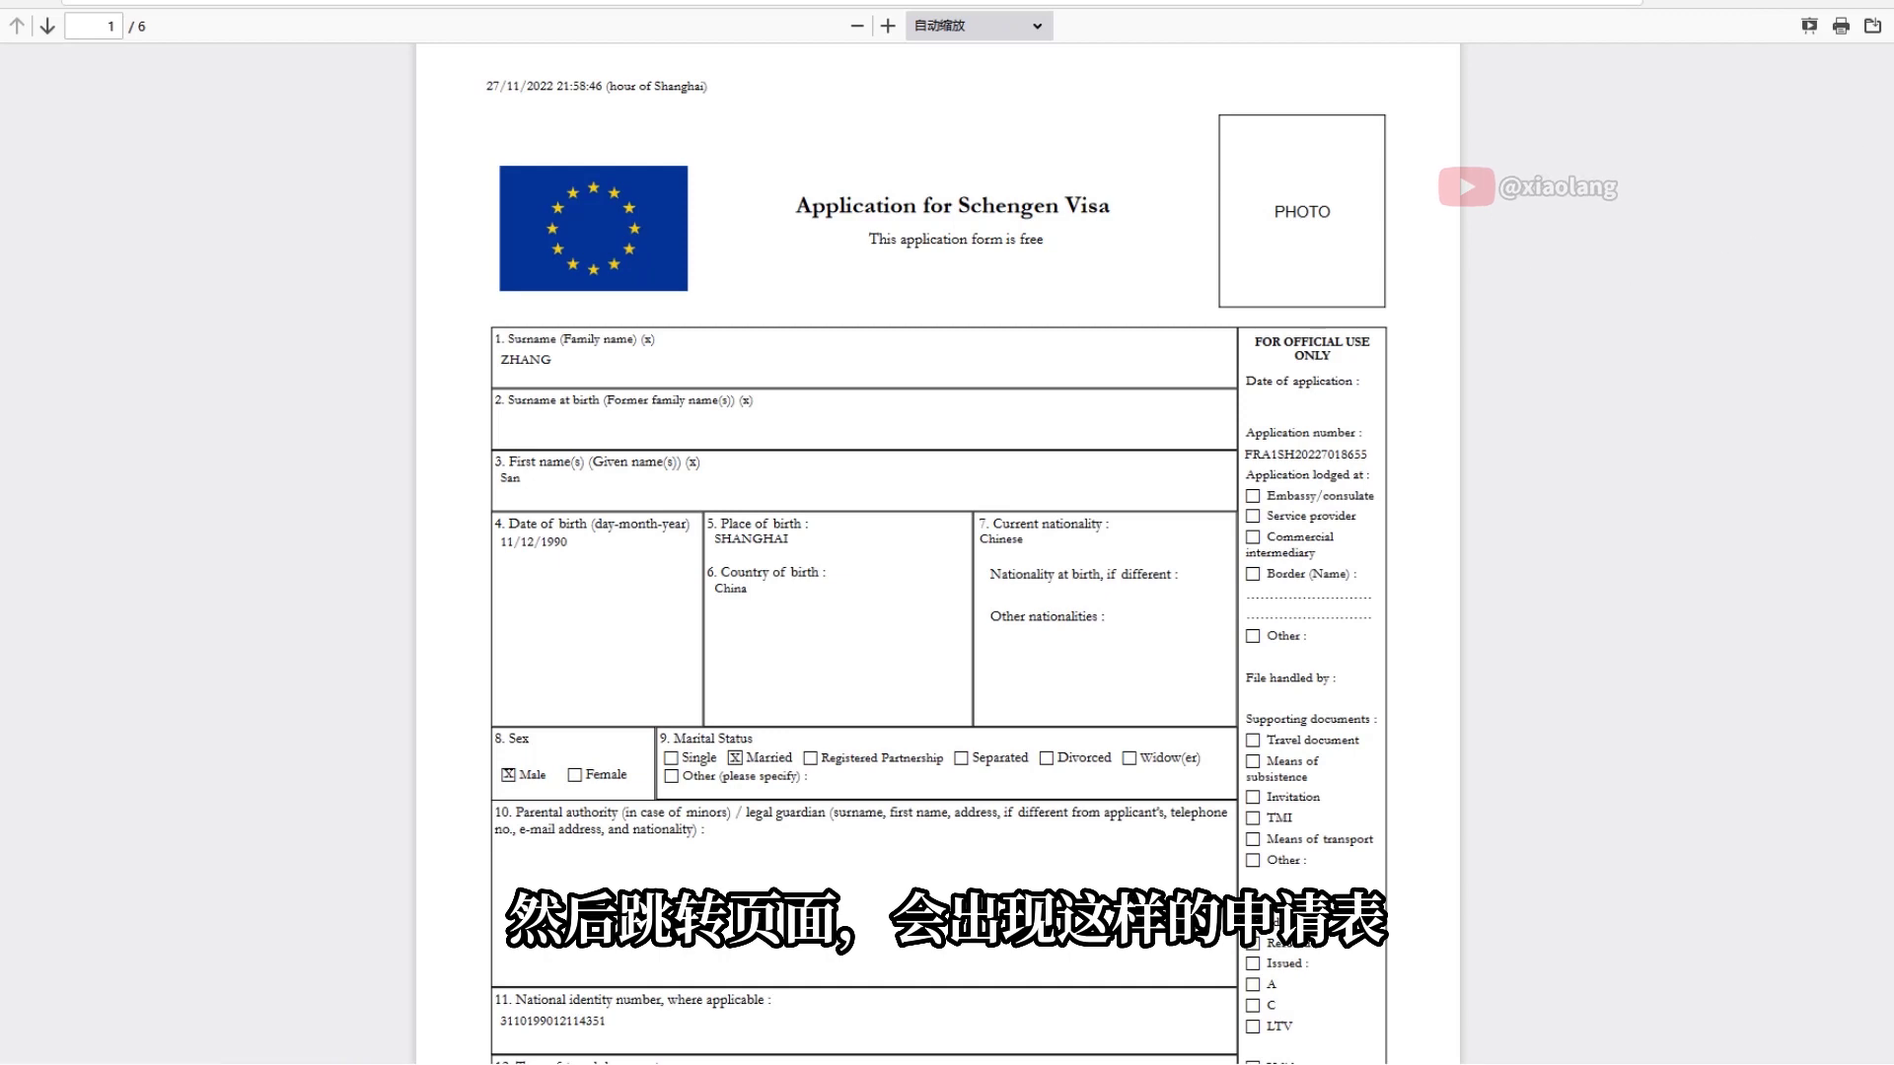
scroll(938, 553, "down", 4)
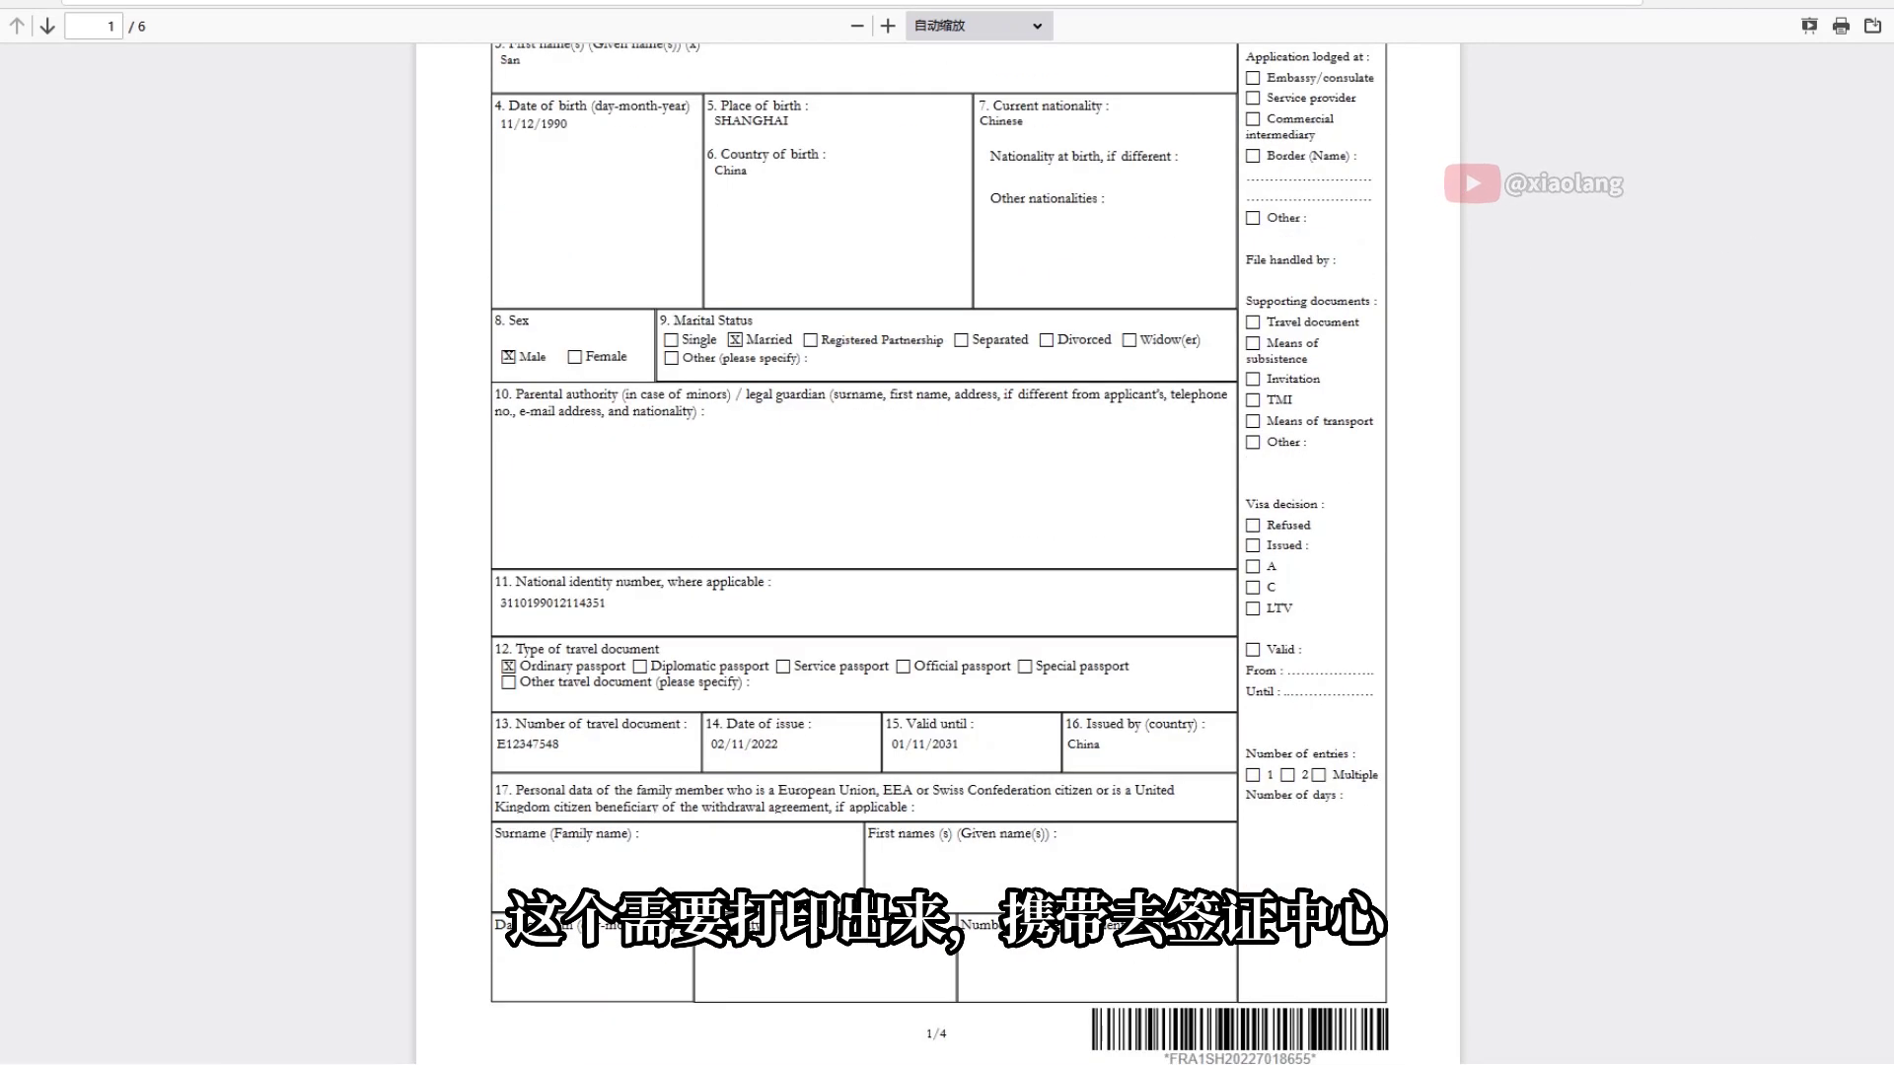
scroll(937, 552, "up", 2)
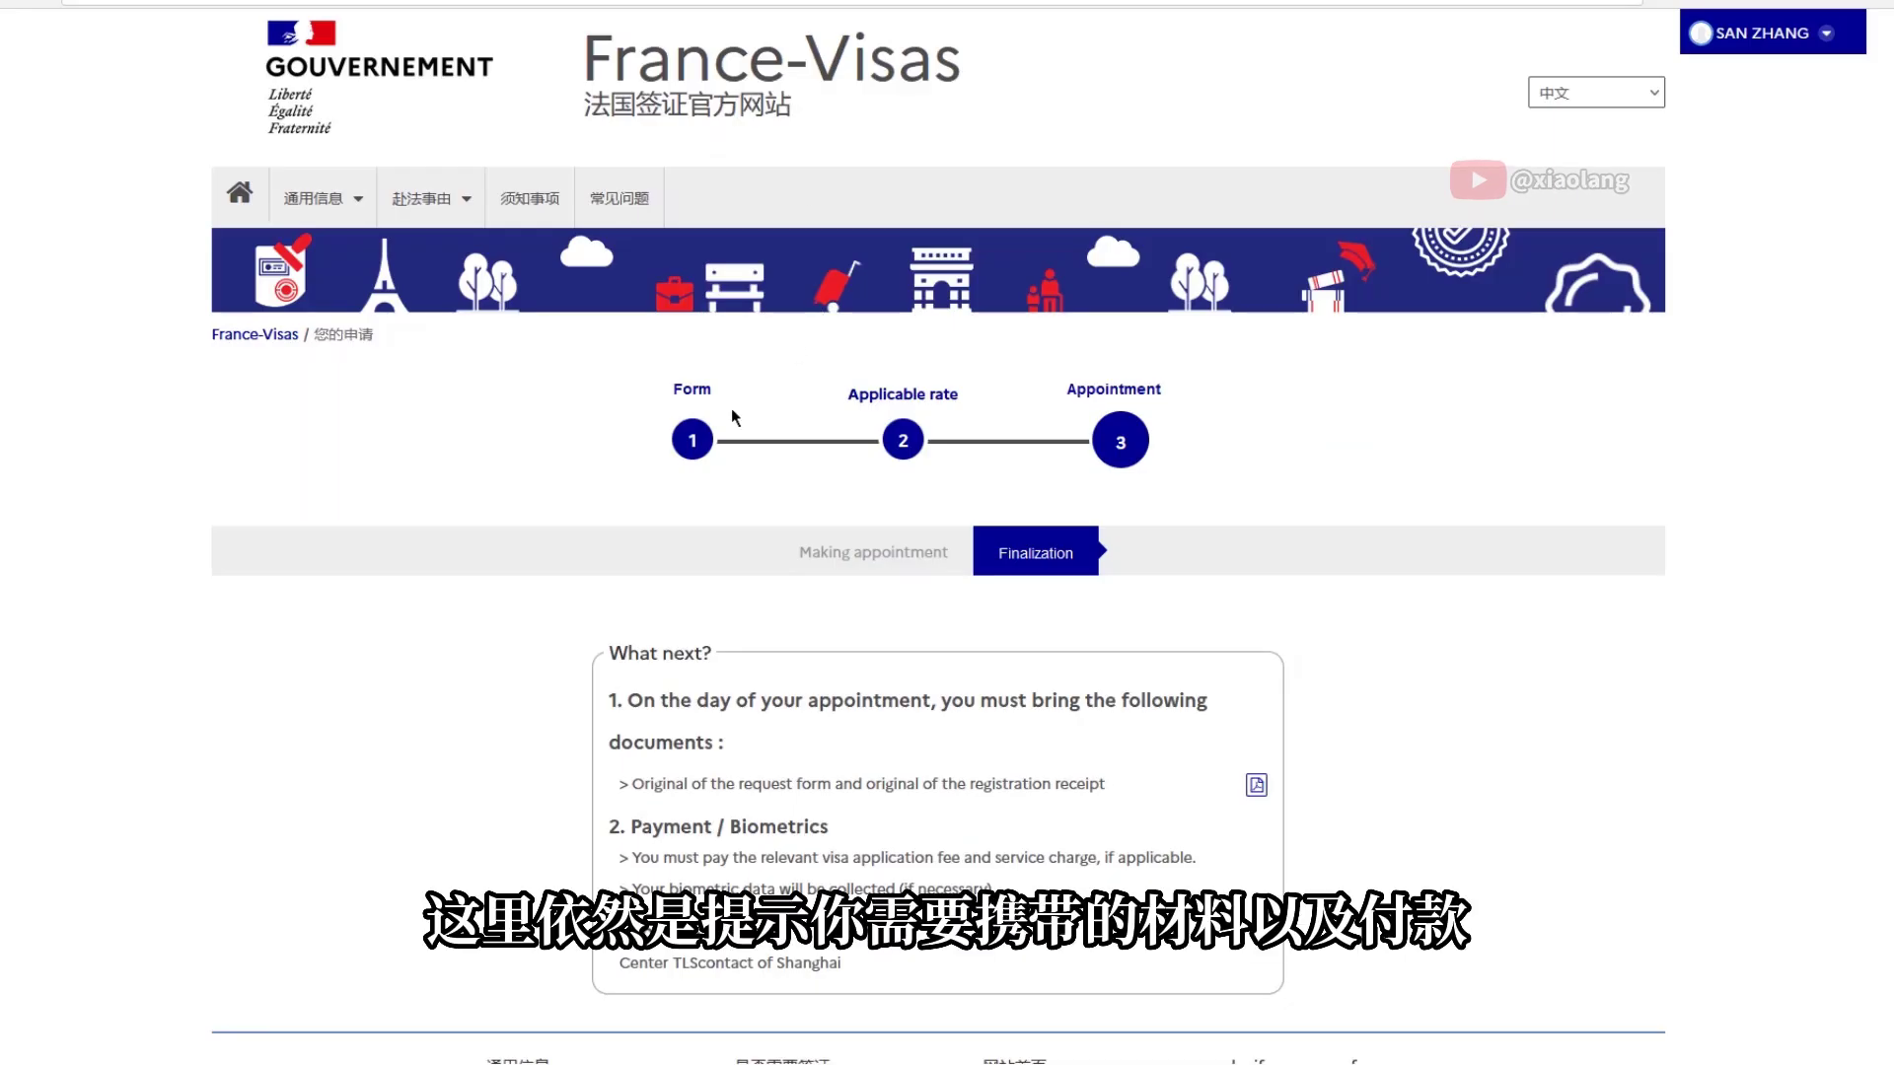
scroll(641, 479, "down", 3)
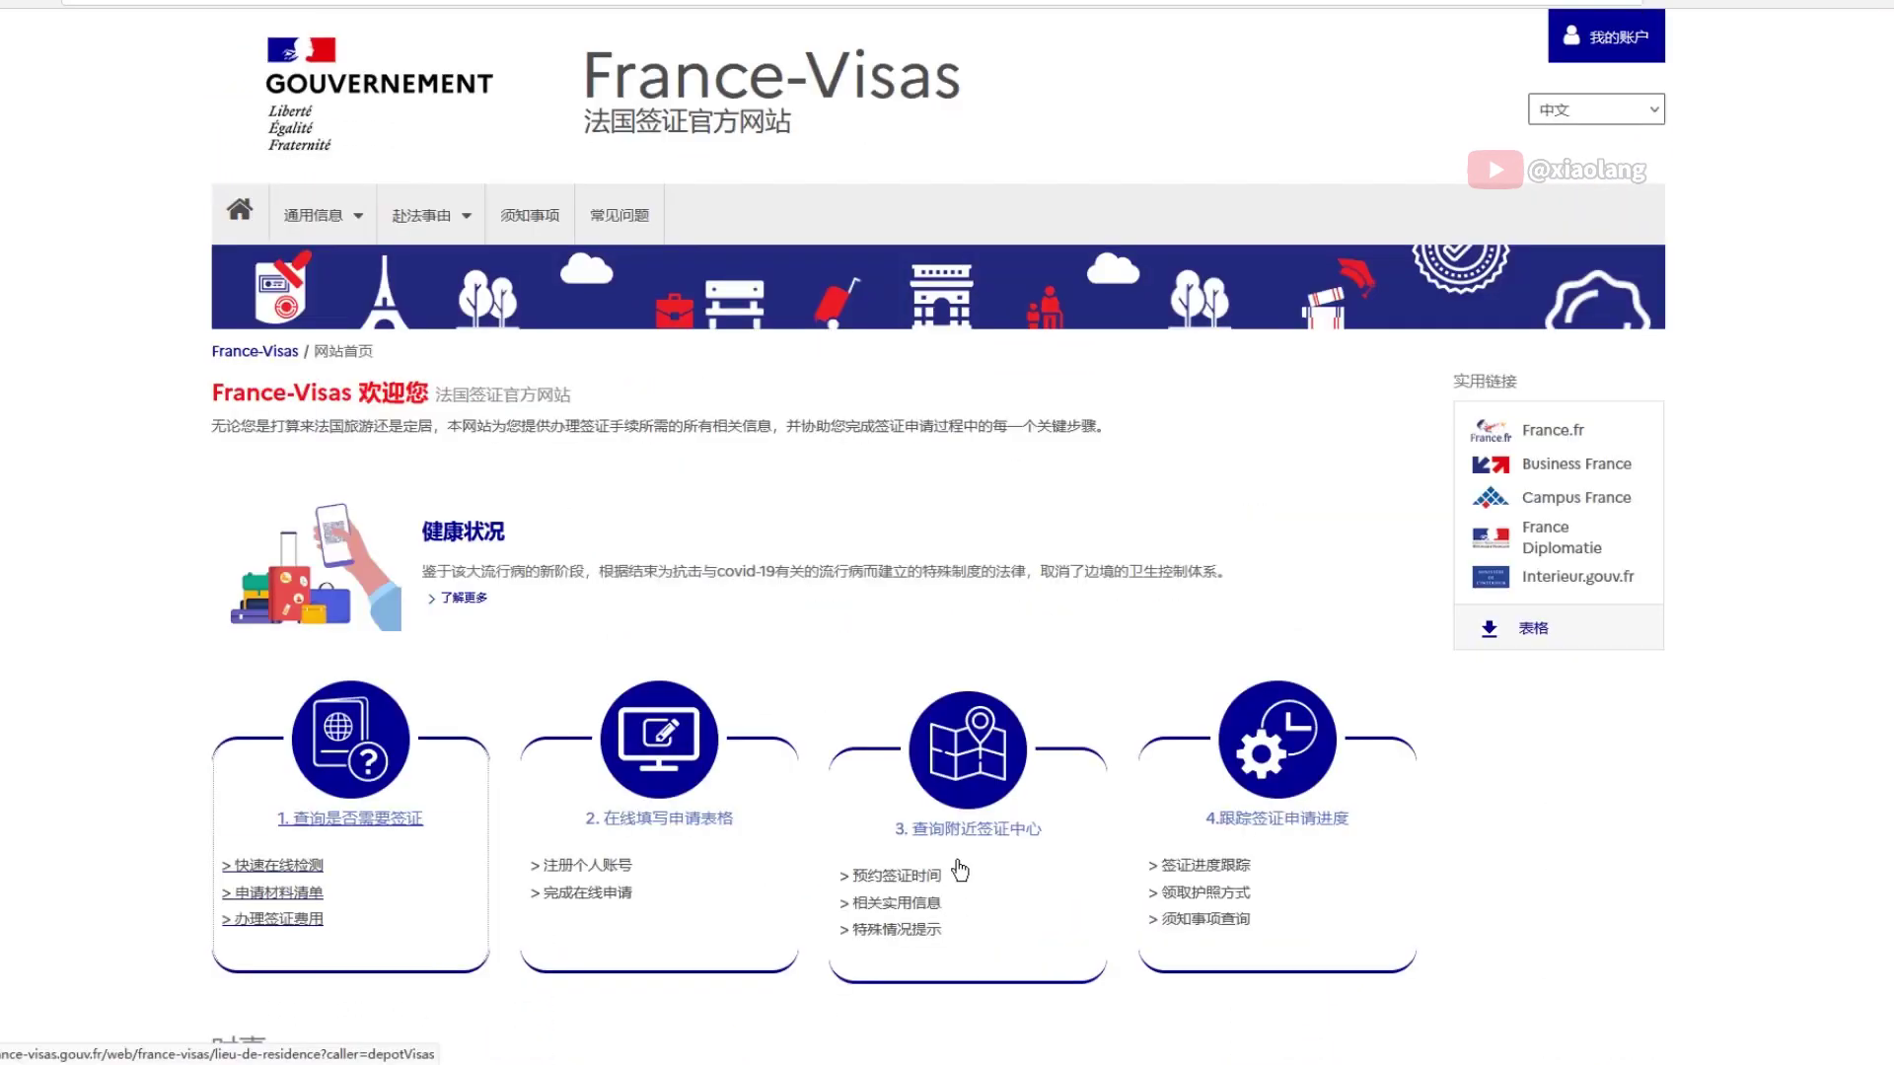
Look up the nearby visa centre for Asia, China
left_click(972, 821)
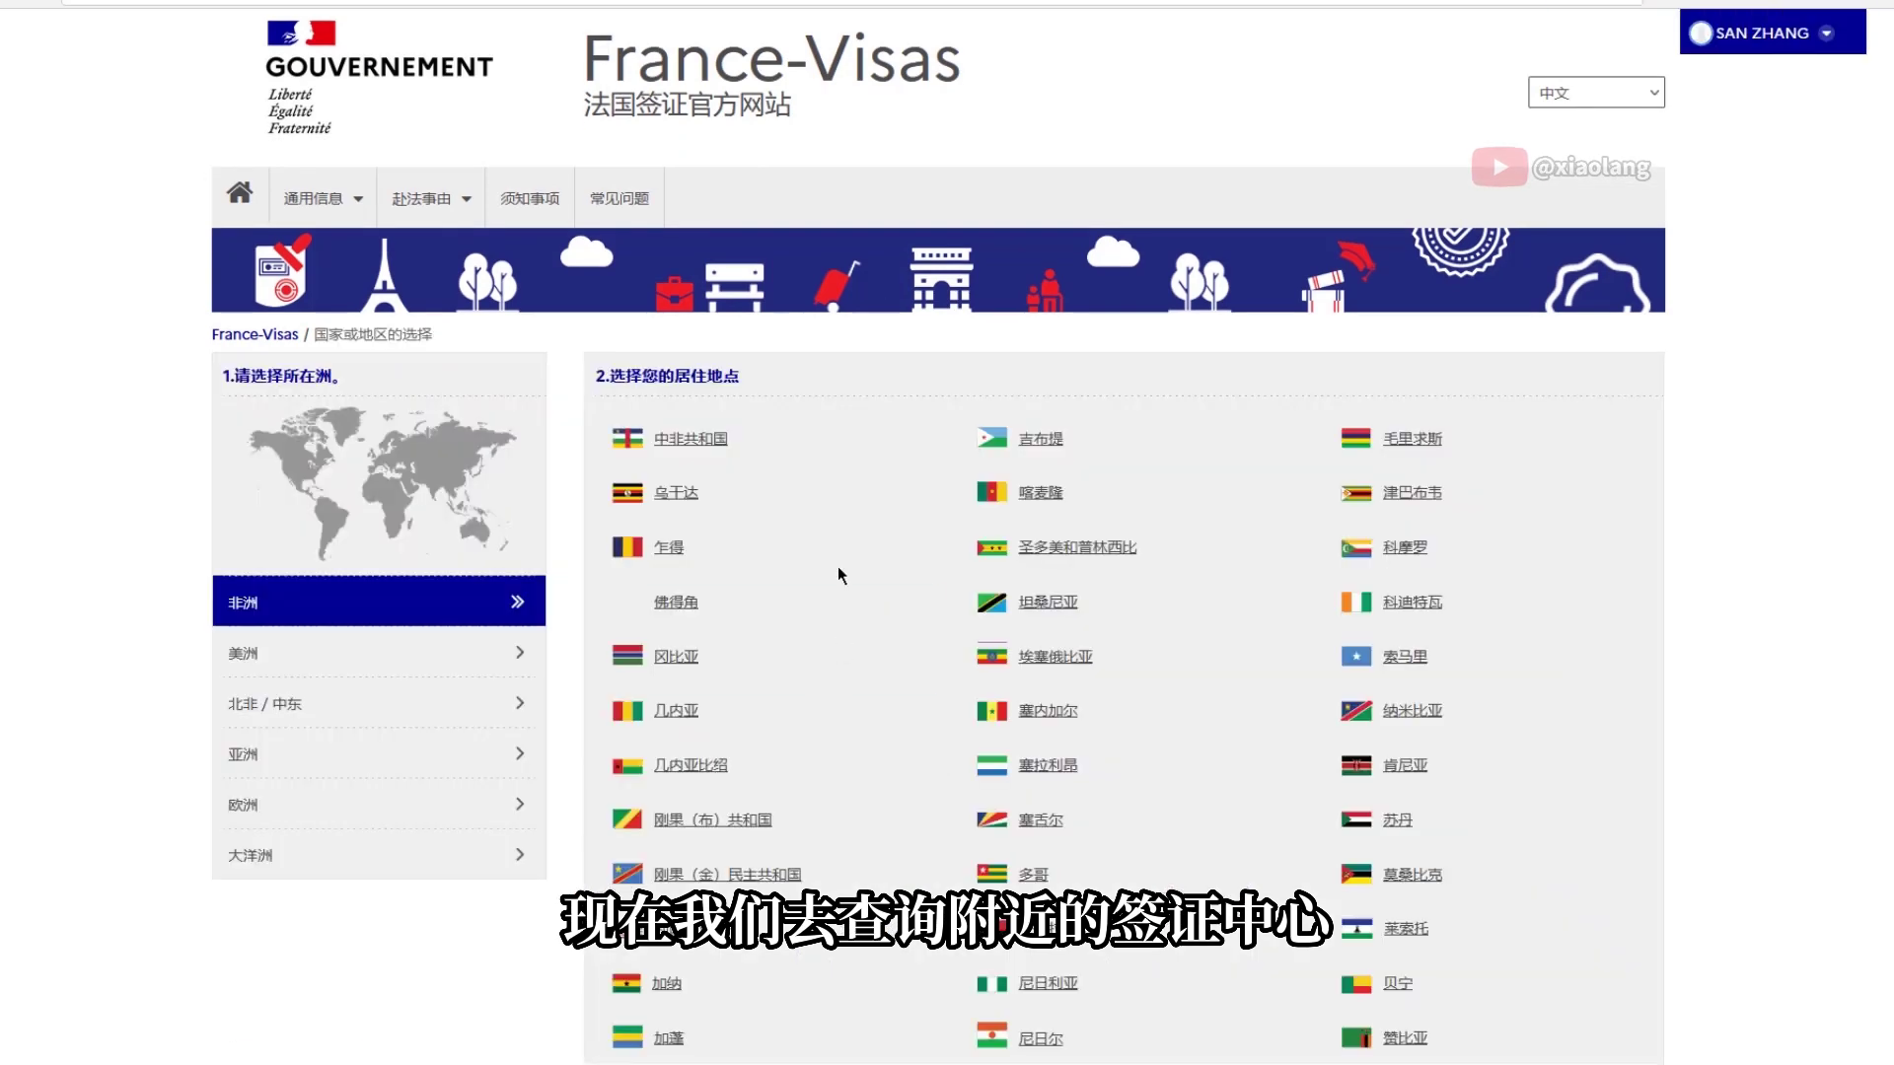
left_click(296, 754)
left_click(669, 549)
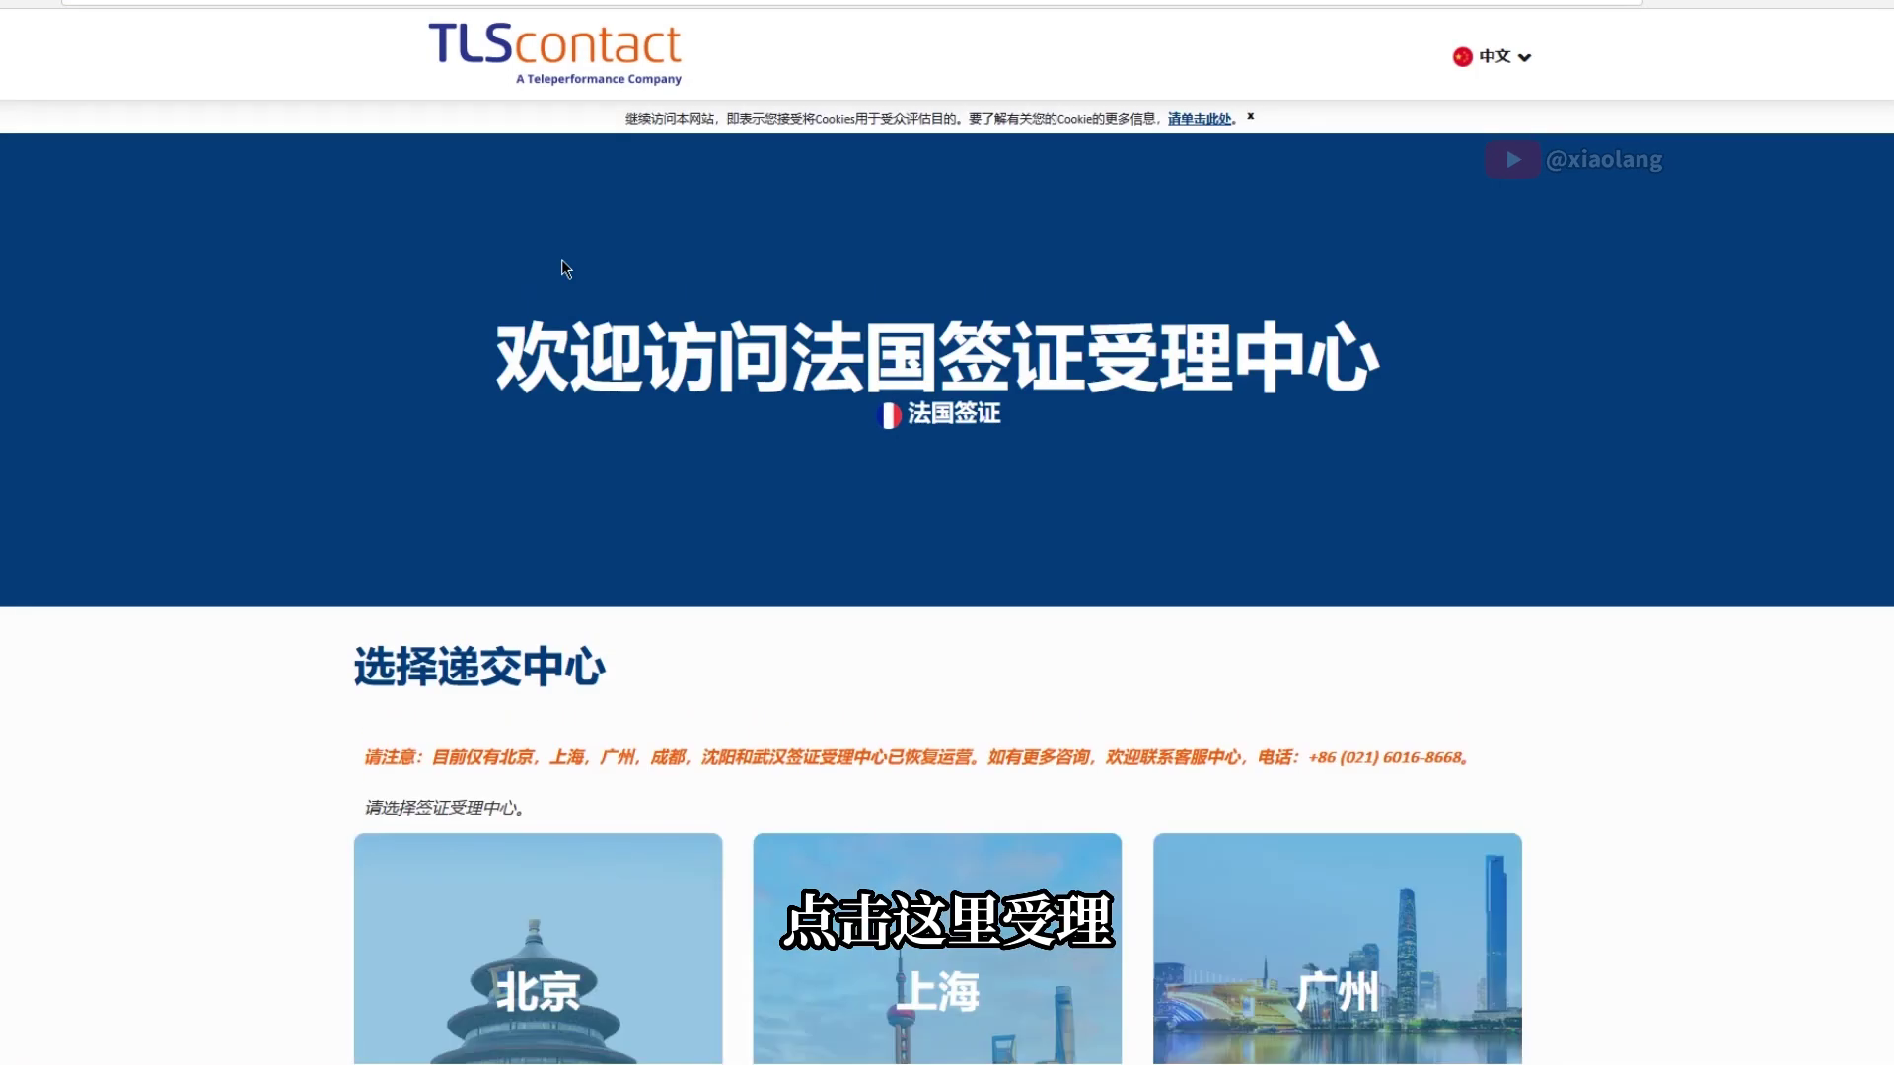
Choose the Shanghai visa centre and confirm the France-Visas form is already filled in
scroll(395, 533, "down", 6)
left_click(932, 326)
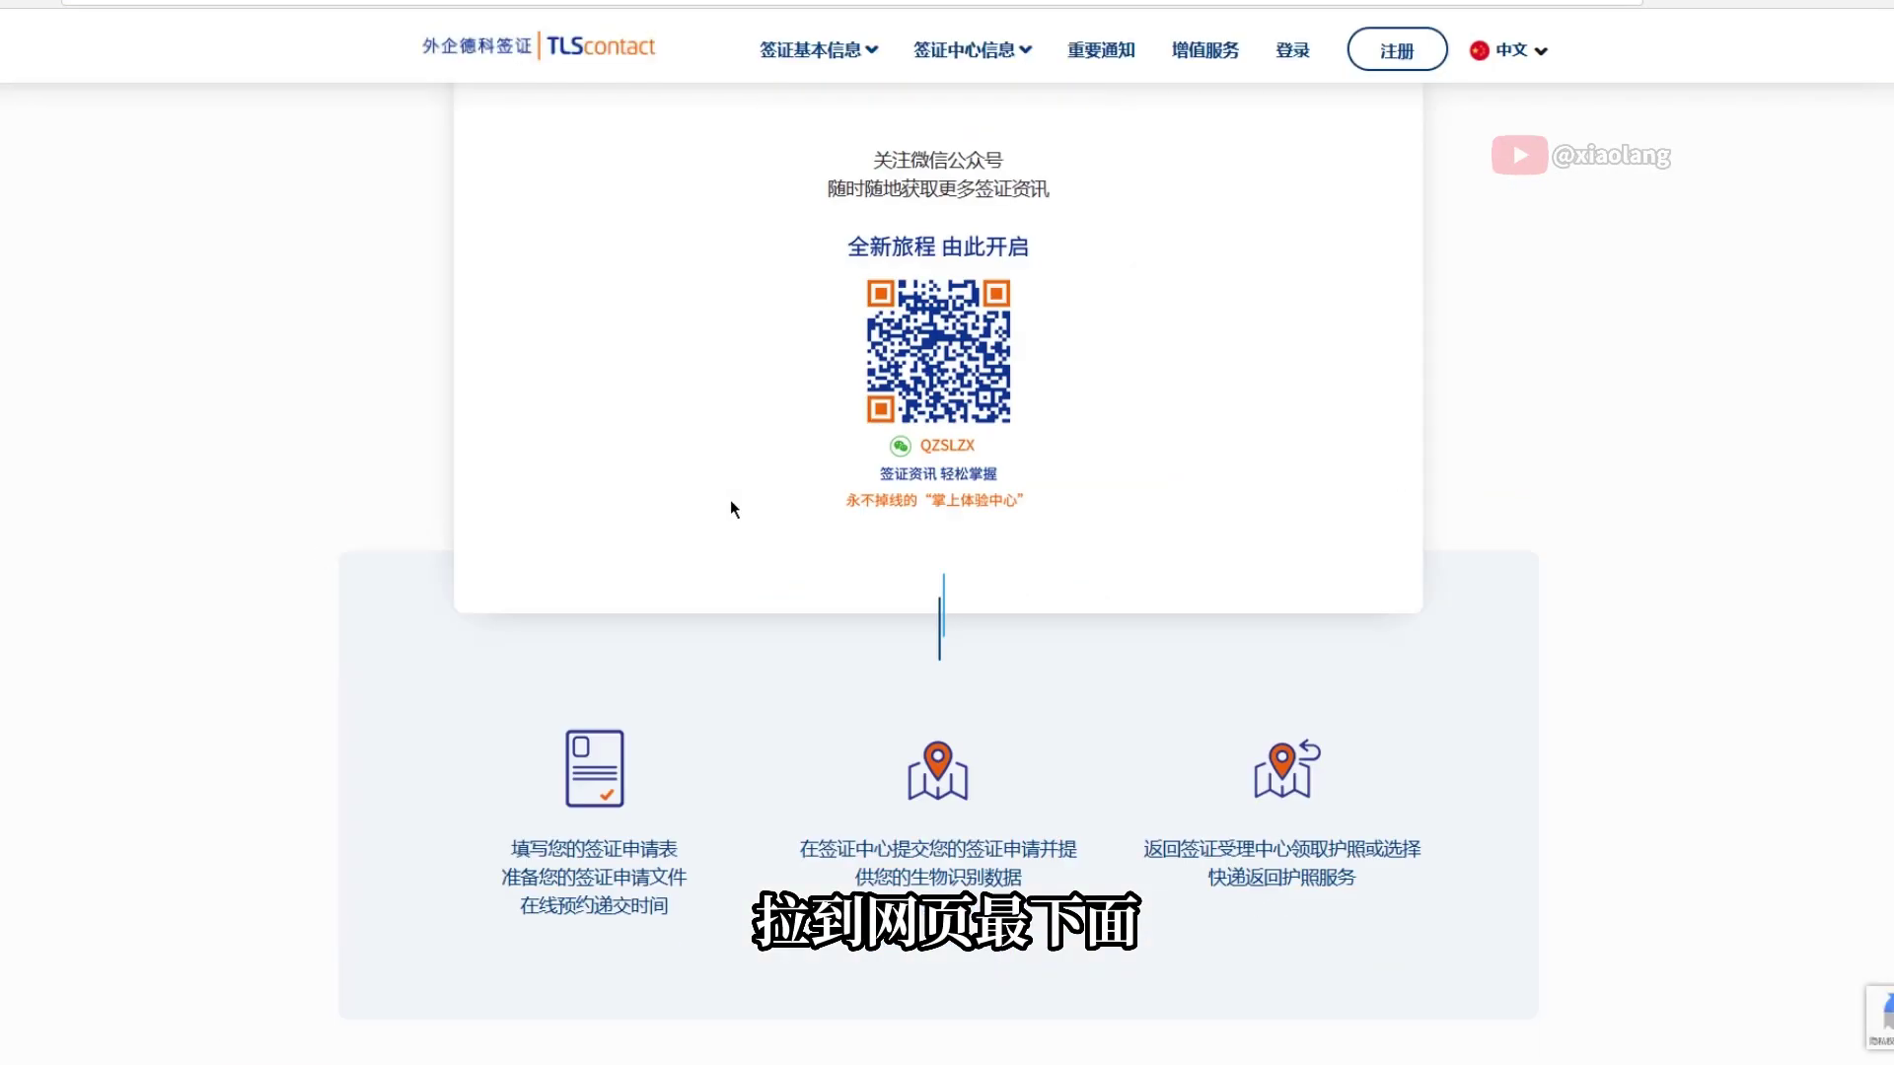
scroll(730, 499, "down", 3)
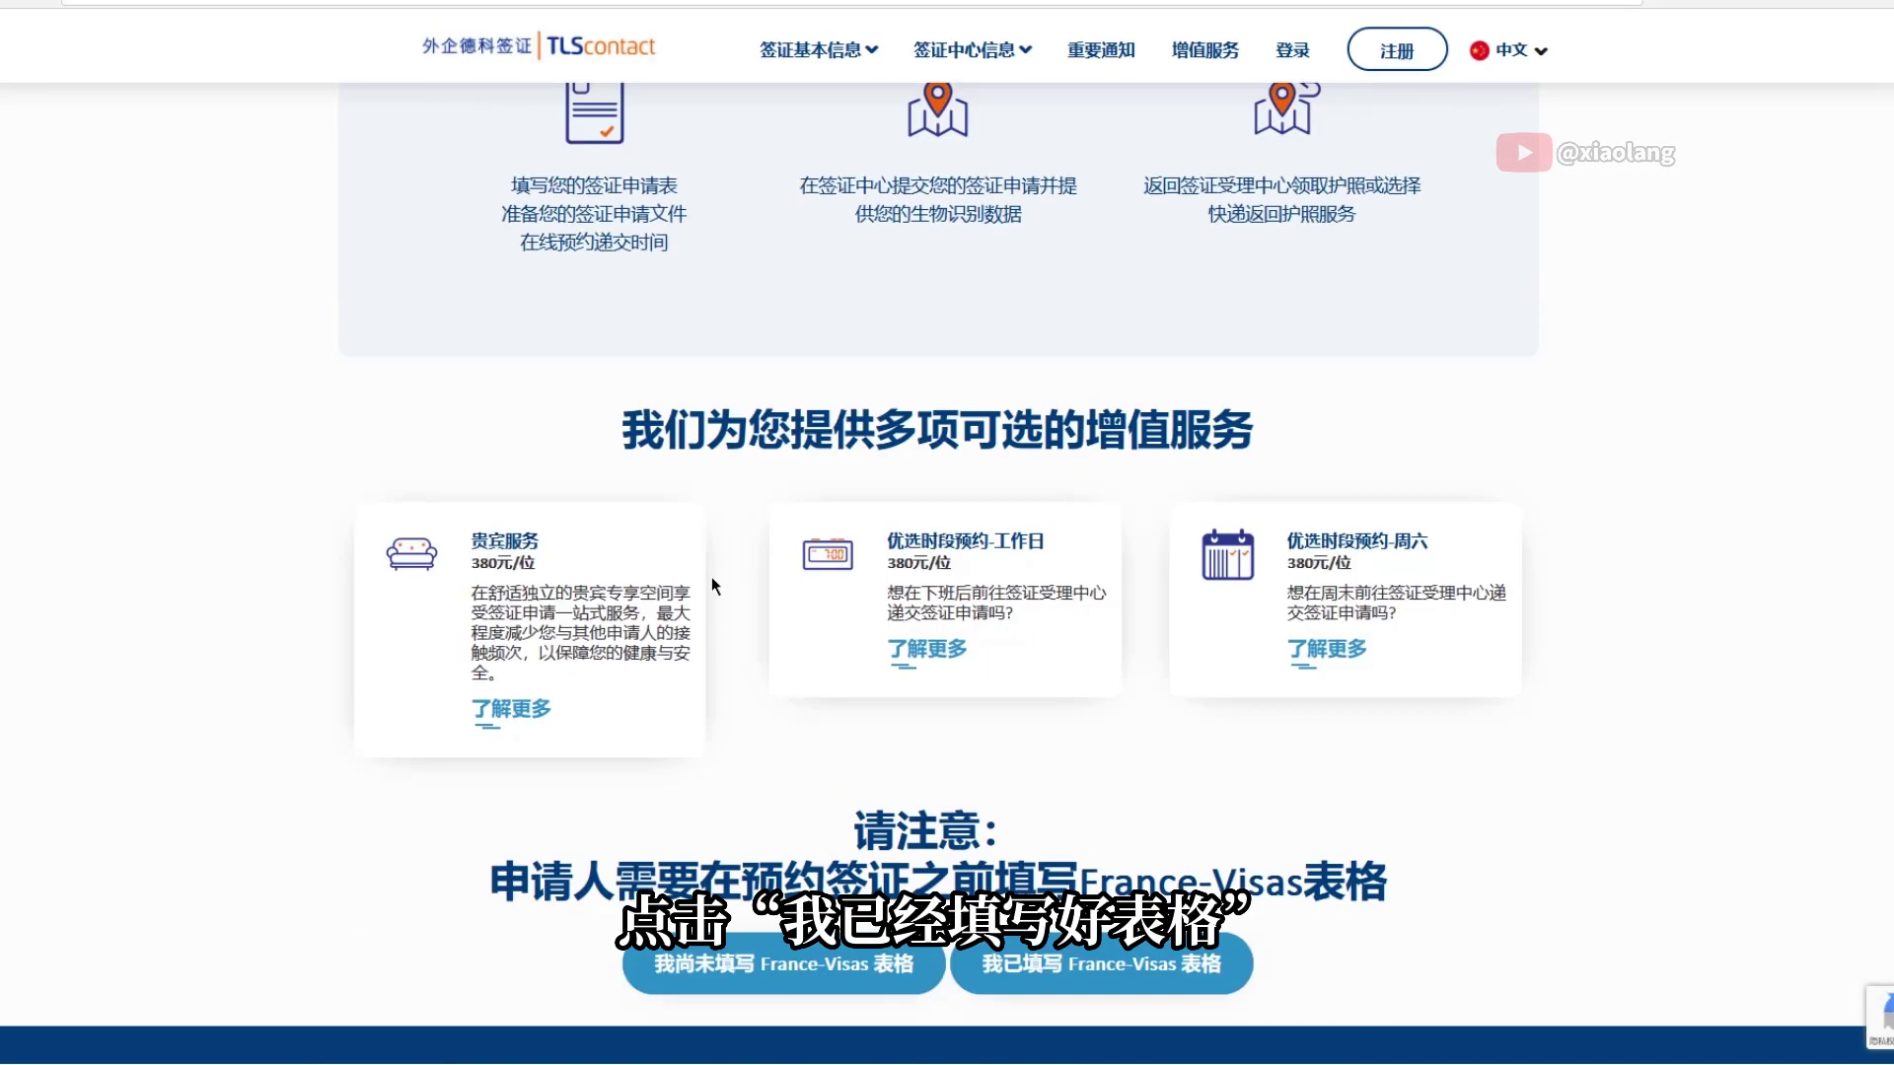
left_click_drag(802, 583, 1039, 606)
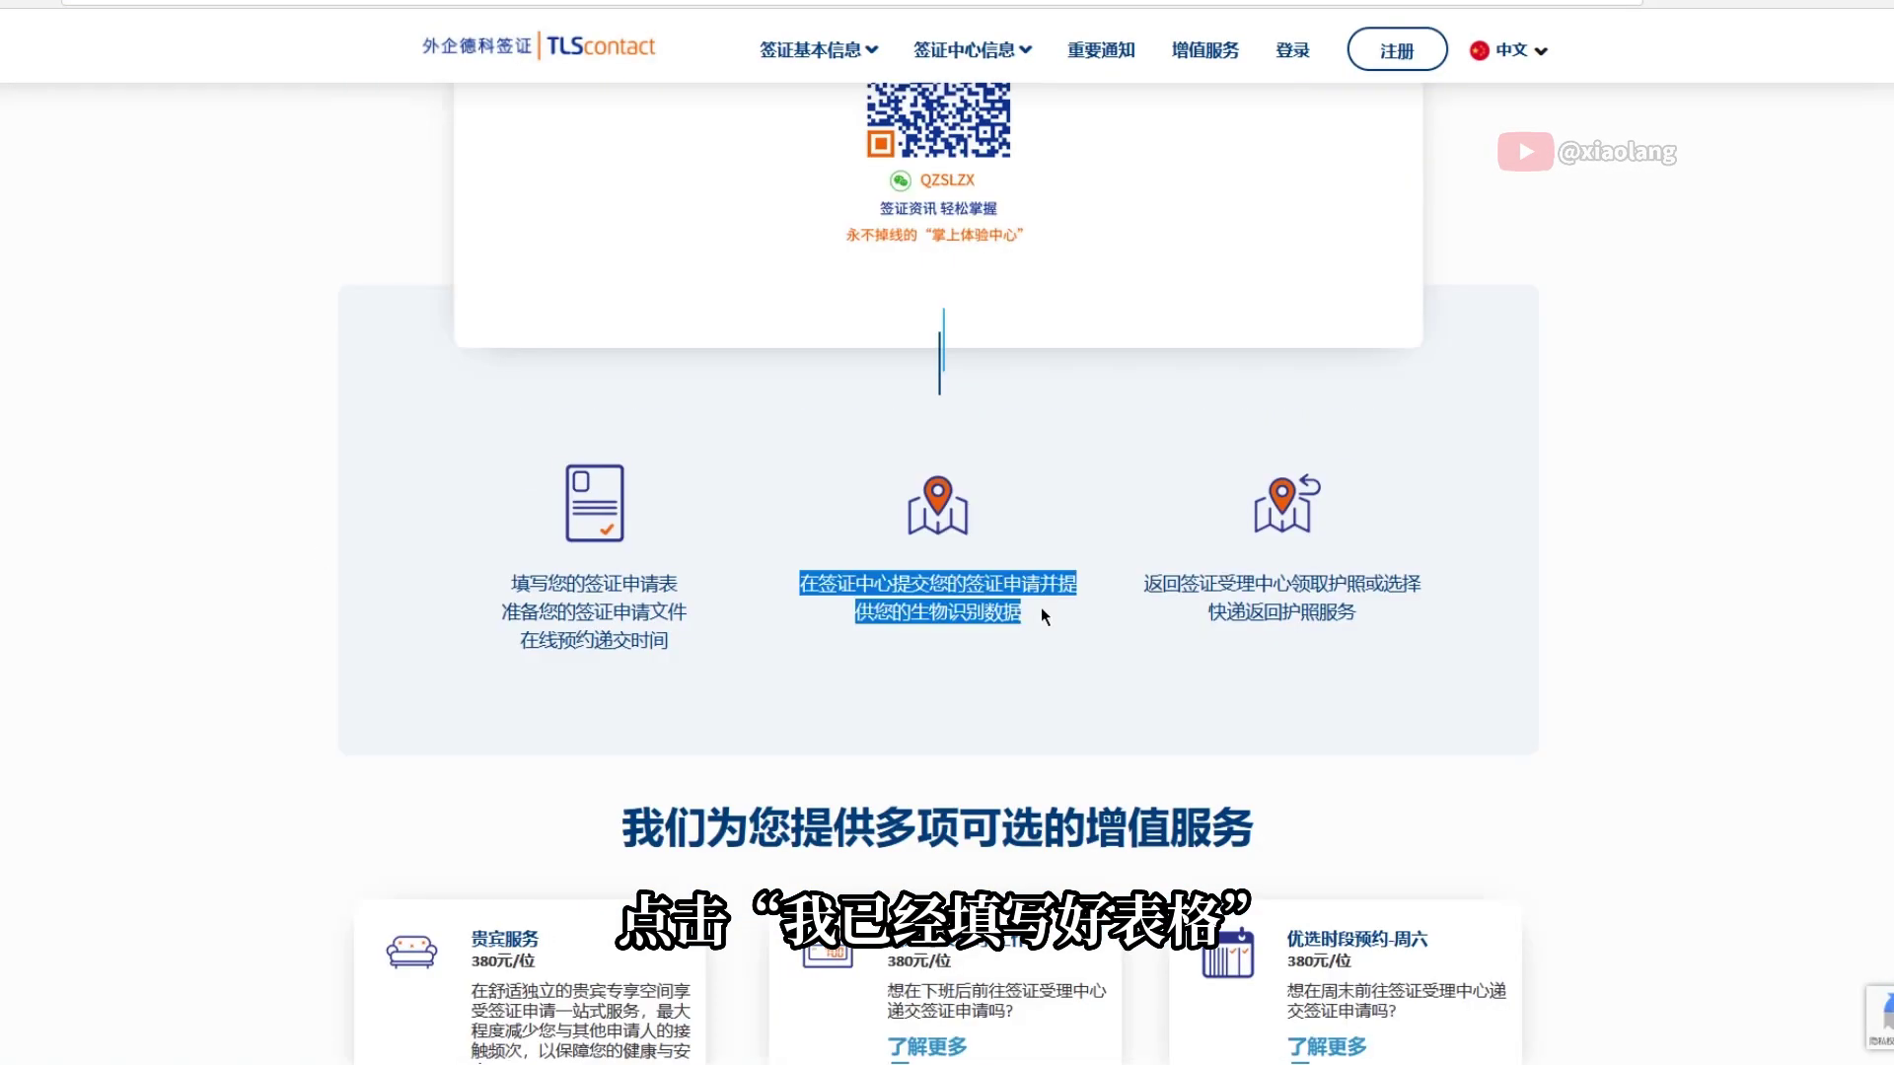
left_click(1162, 628)
scroll(1162, 627, "down", 1)
scroll(1163, 627, "down", 7)
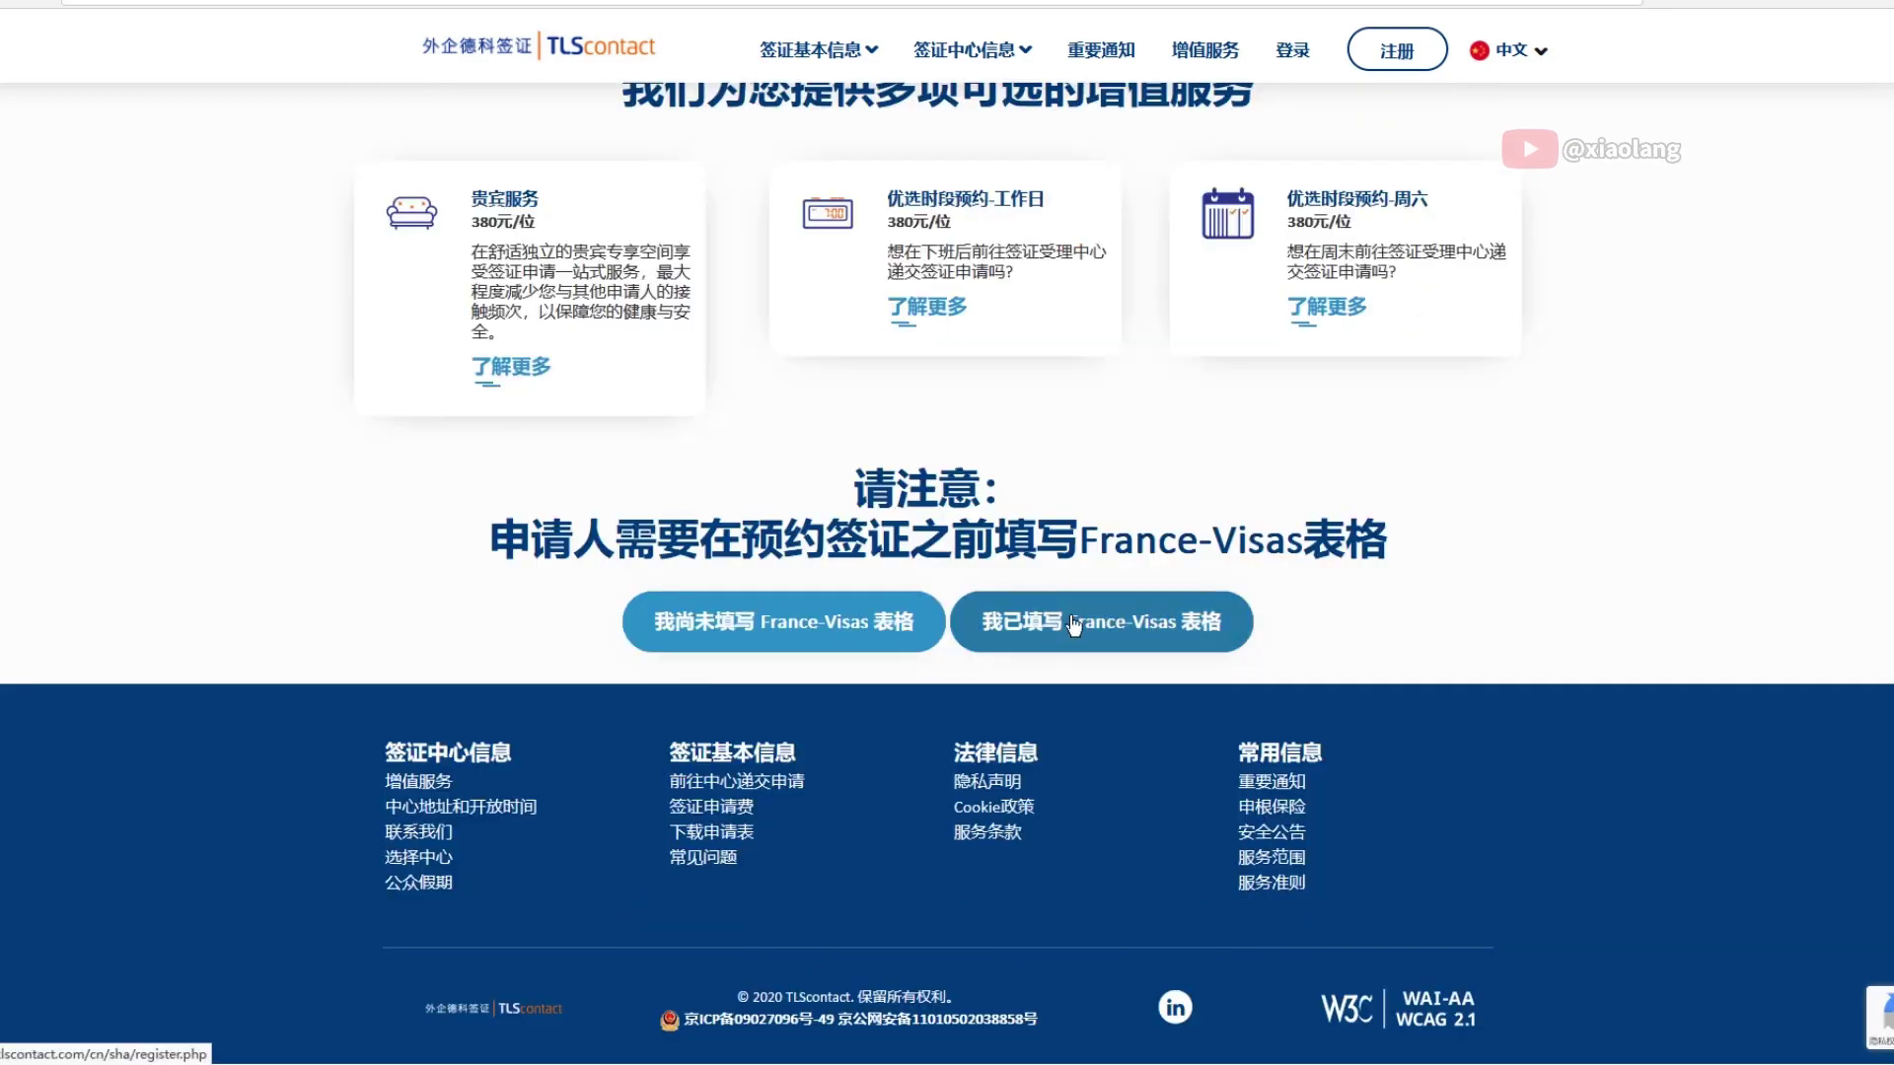
left_click(1062, 622)
Decline the customer experience survey and set the marketing message preference
scroll(1063, 620, "down", 2)
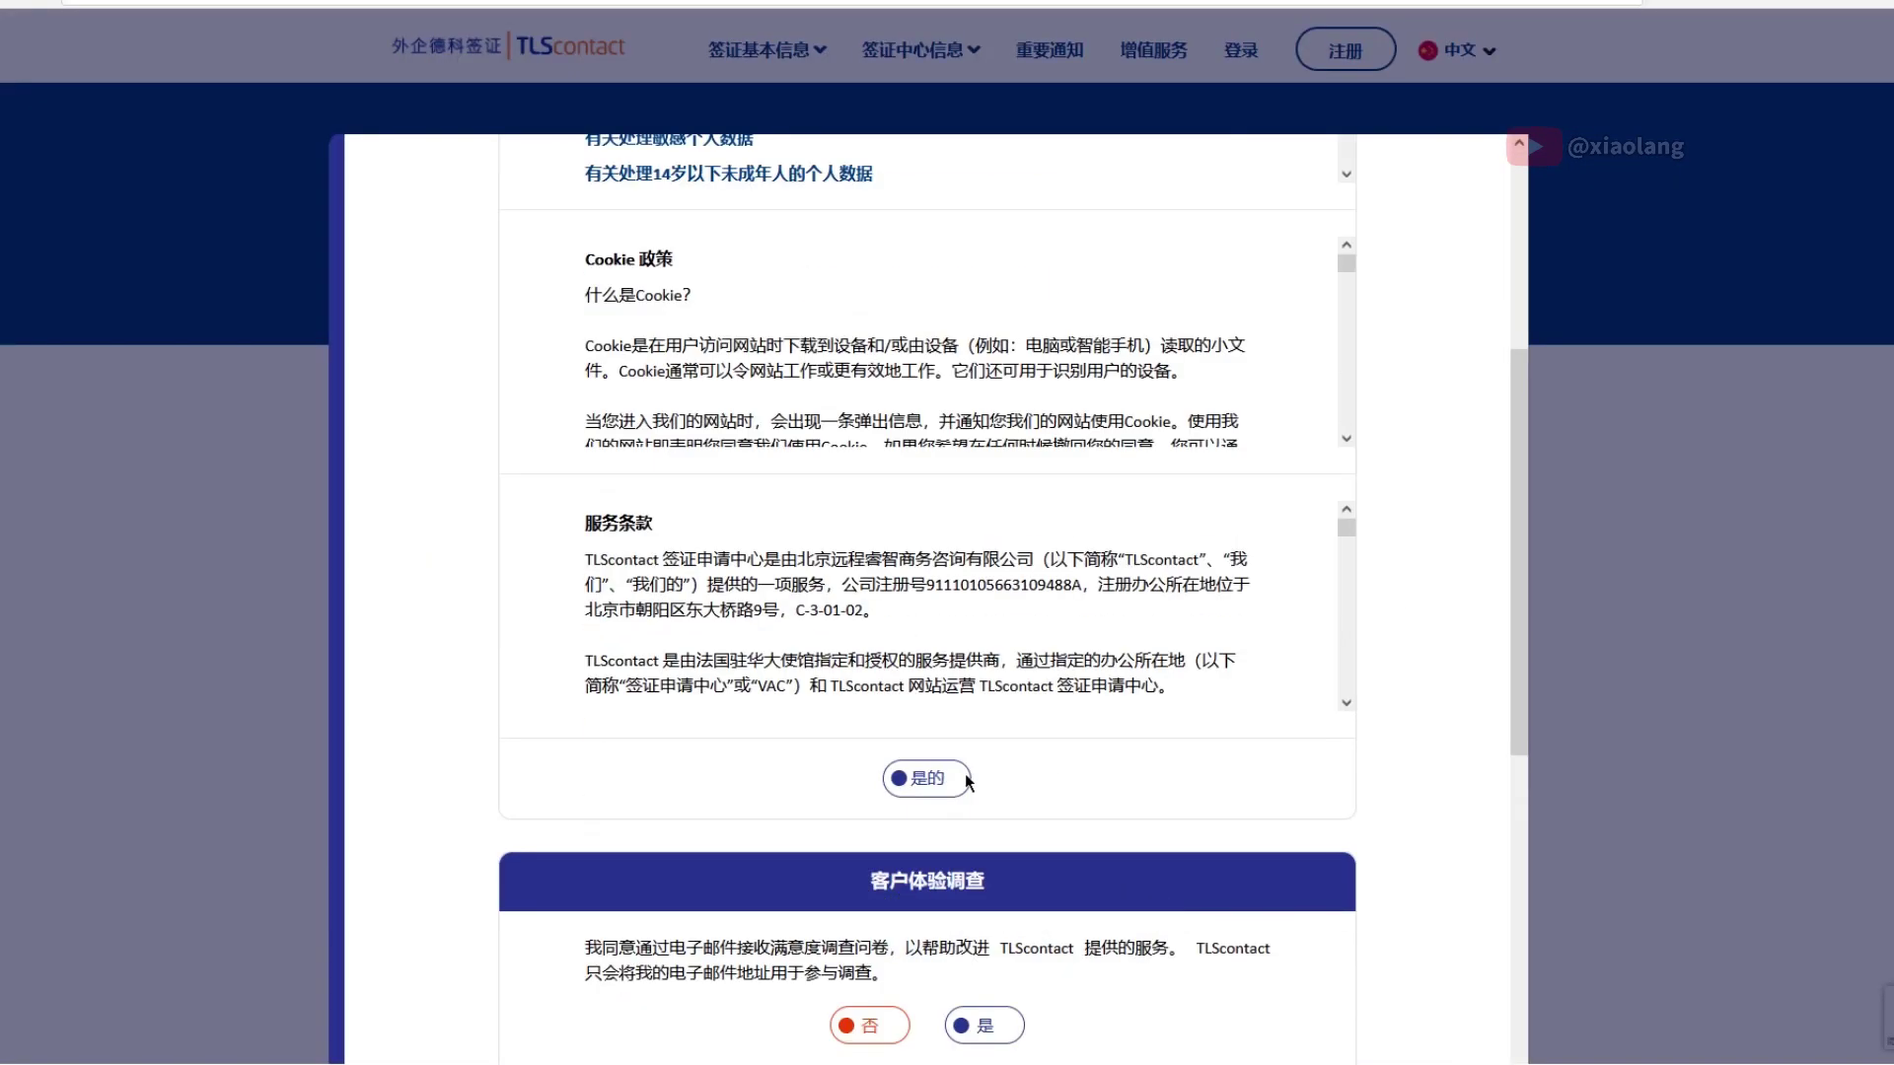
scroll(964, 773, "down", 5)
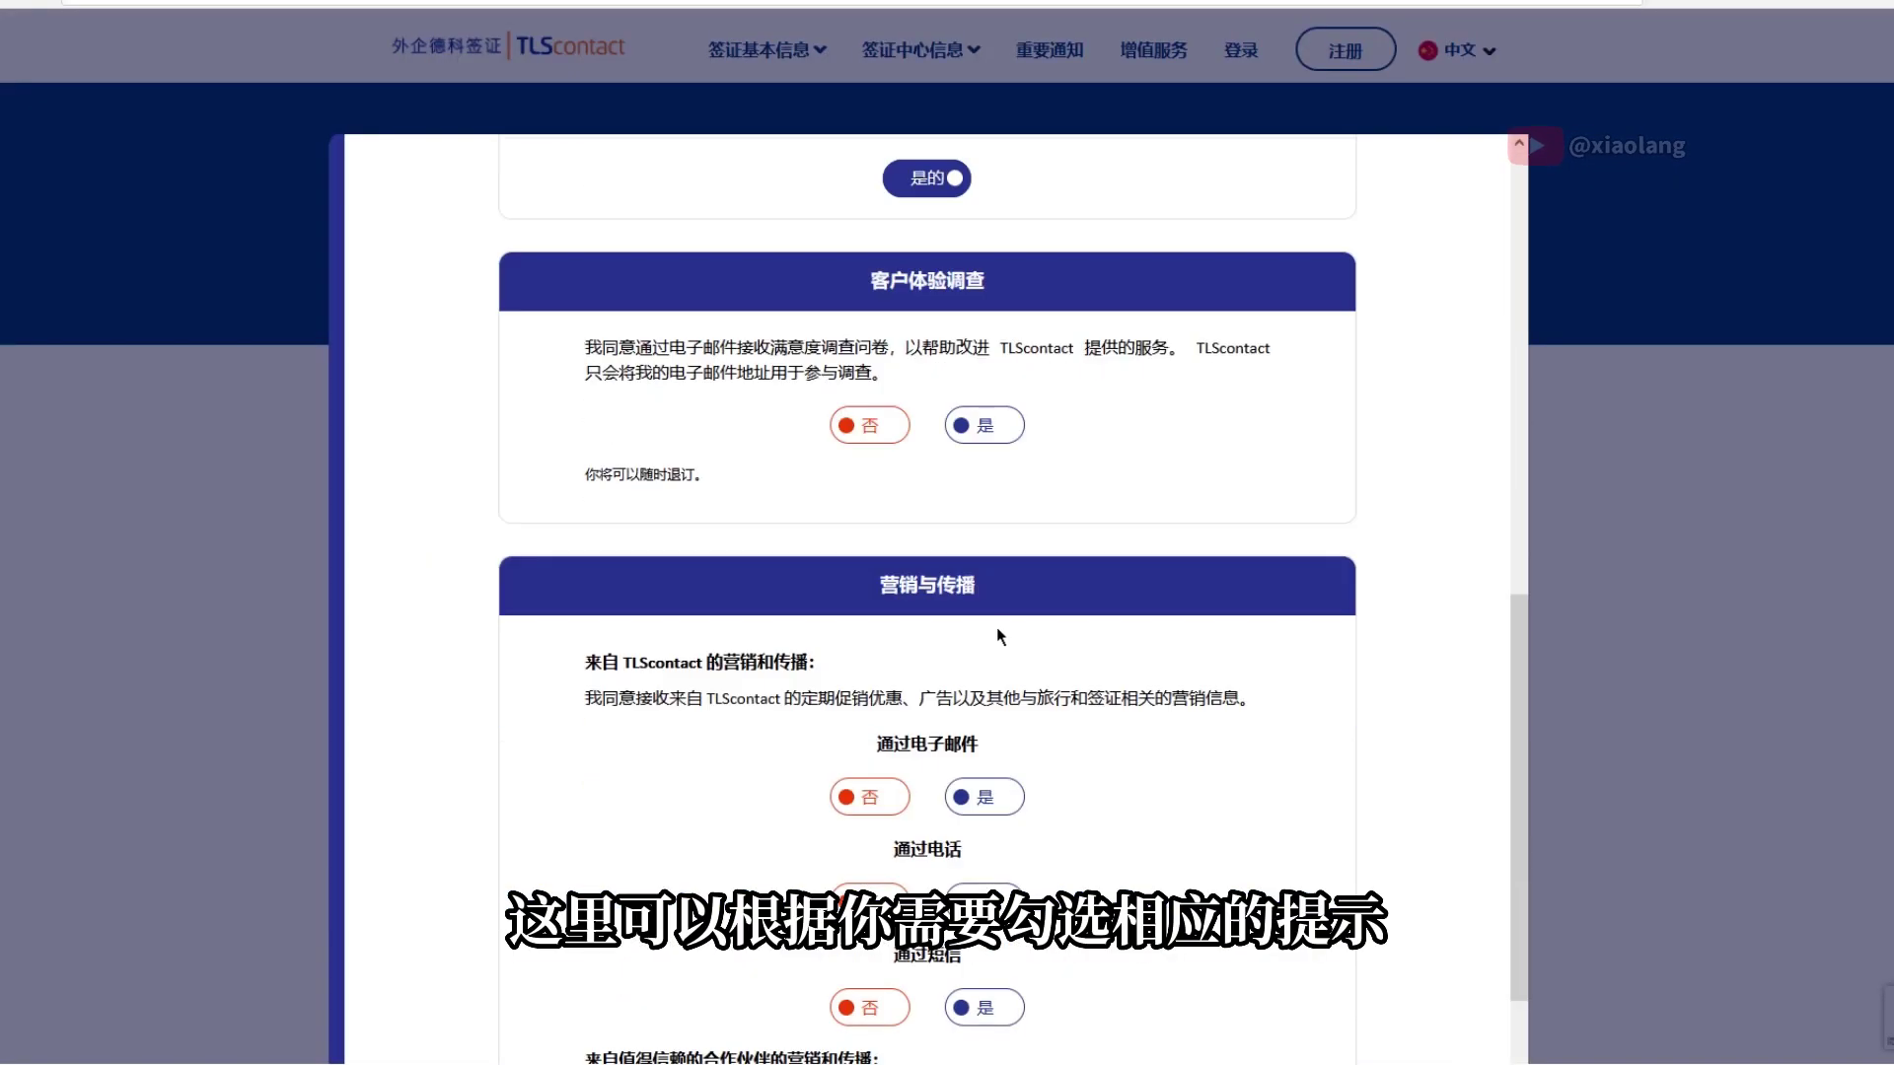
left_click(868, 423)
scroll(868, 423, "down", 3)
left_click(986, 663)
scroll(987, 663, "down", 5)
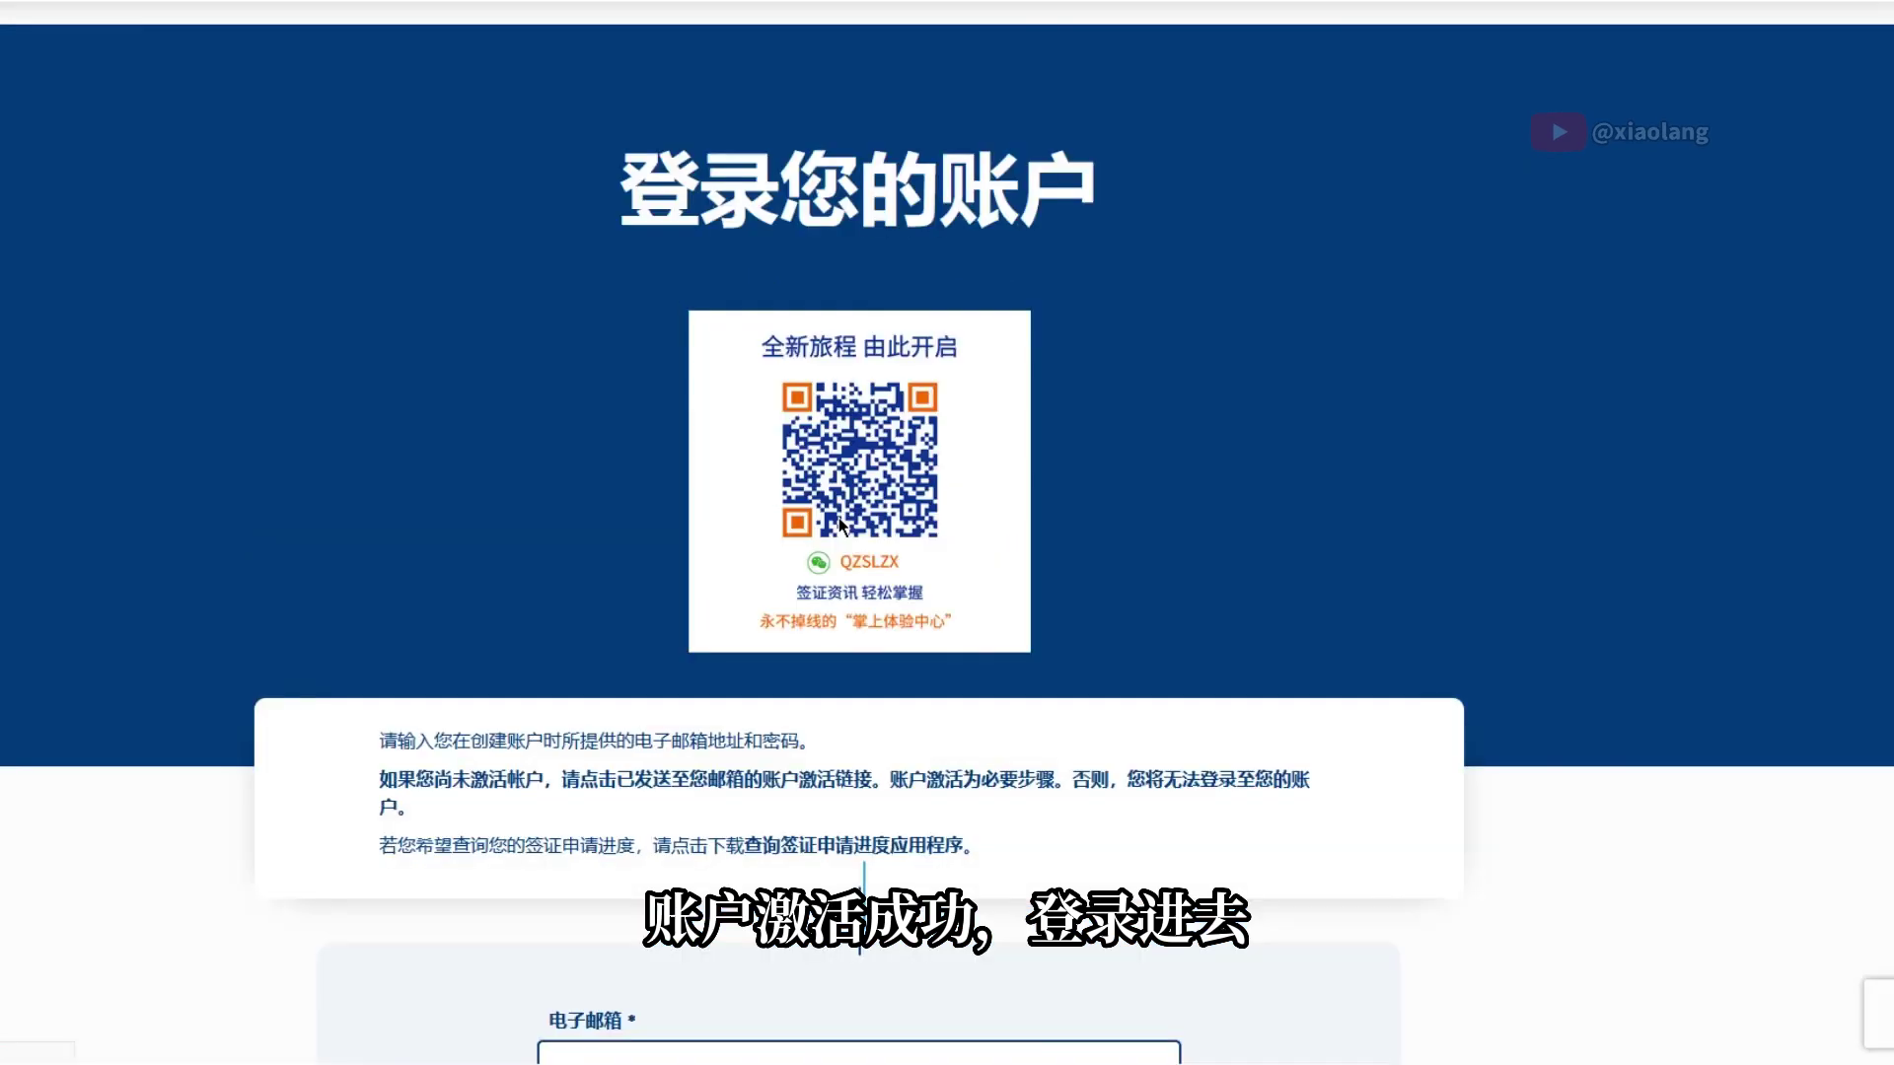
Paste the France-Visas application number and enter the applicant's surname
scroll(659, 546, "down", 3)
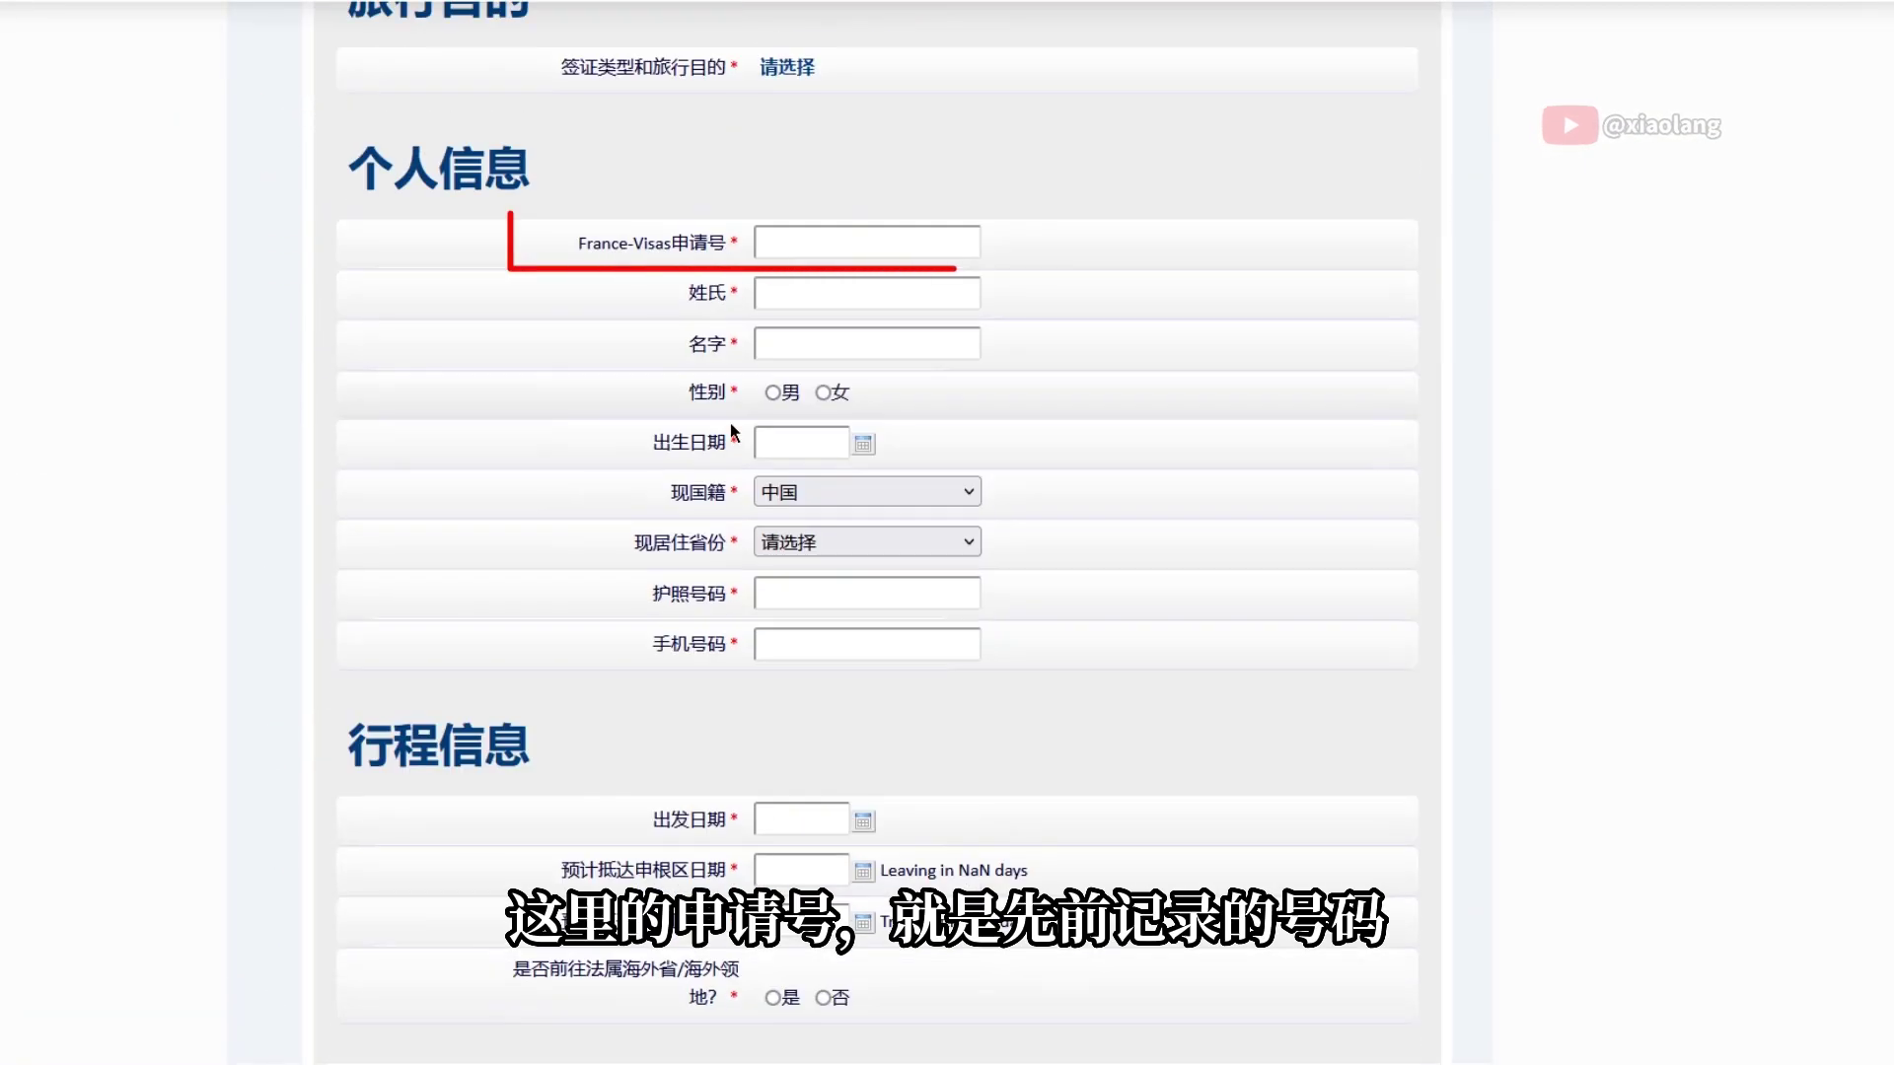
left_click(833, 313)
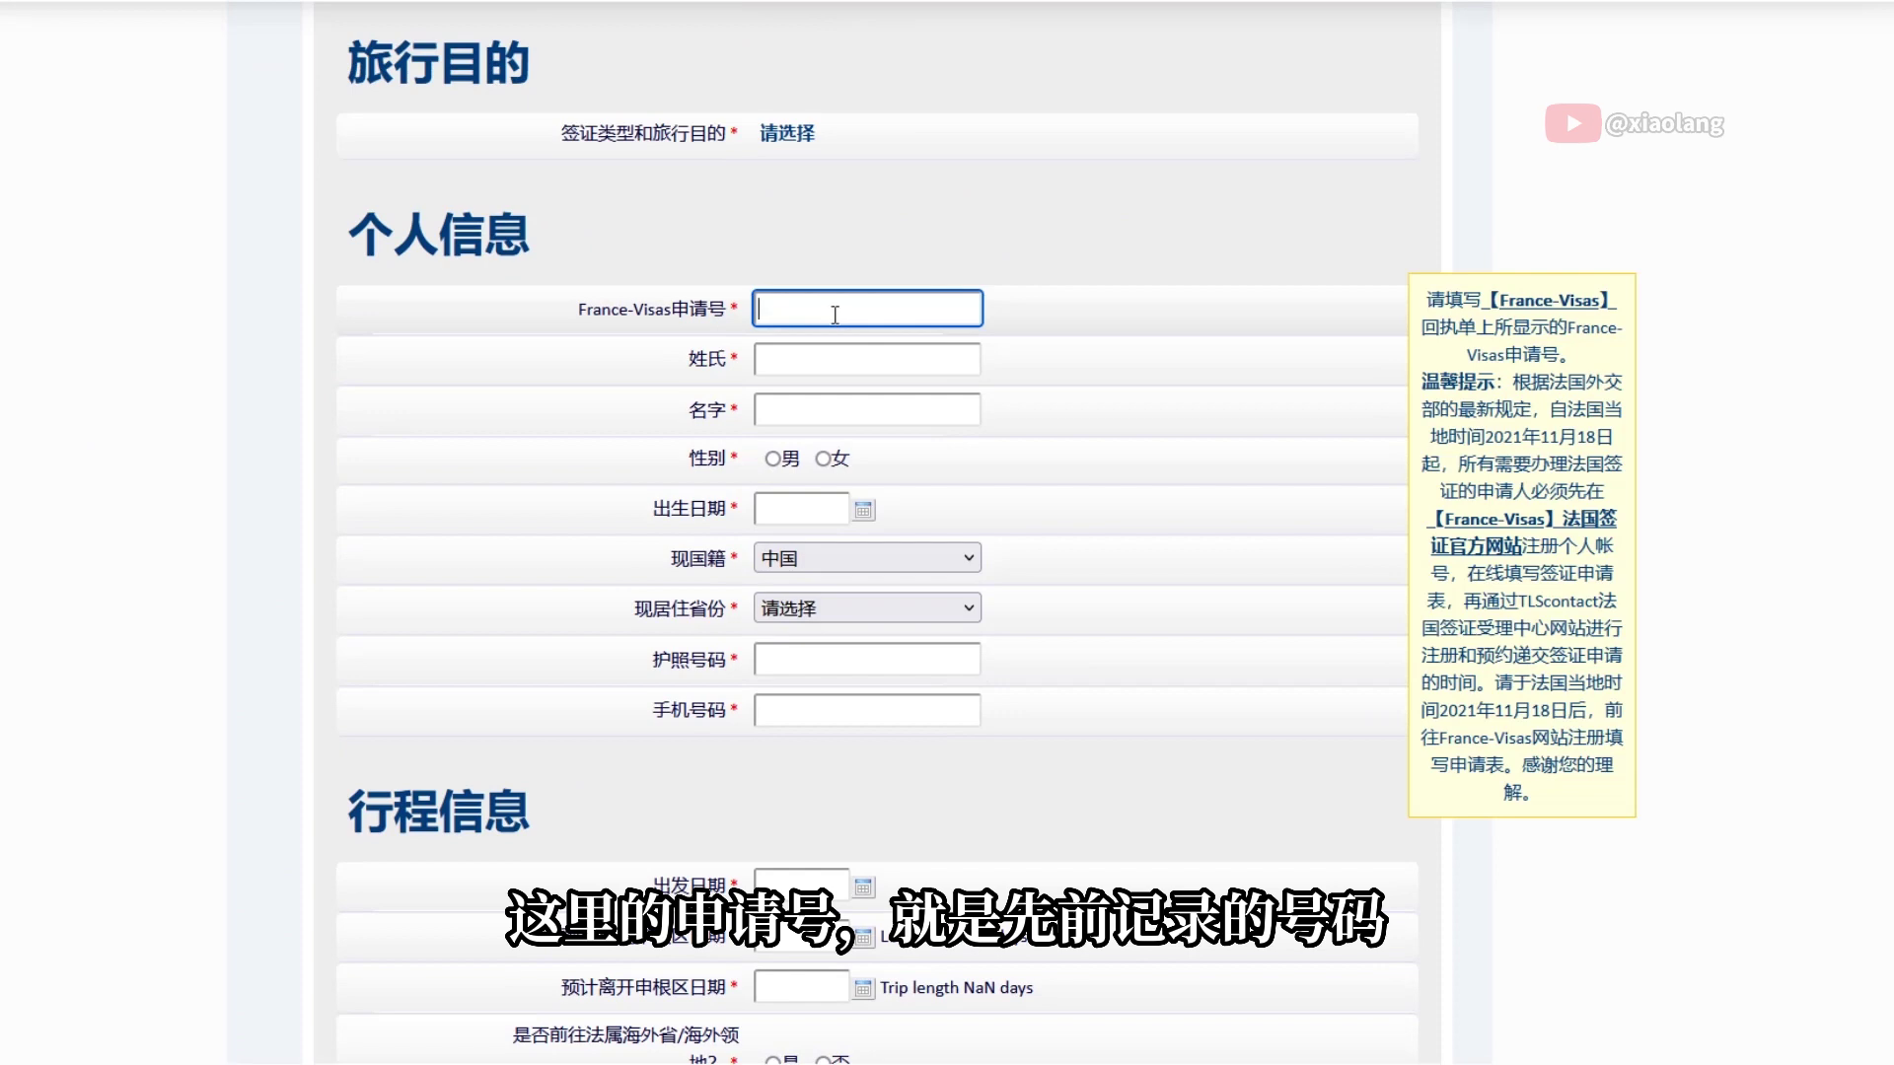
key("ctrl+v")
left_click(804, 358)
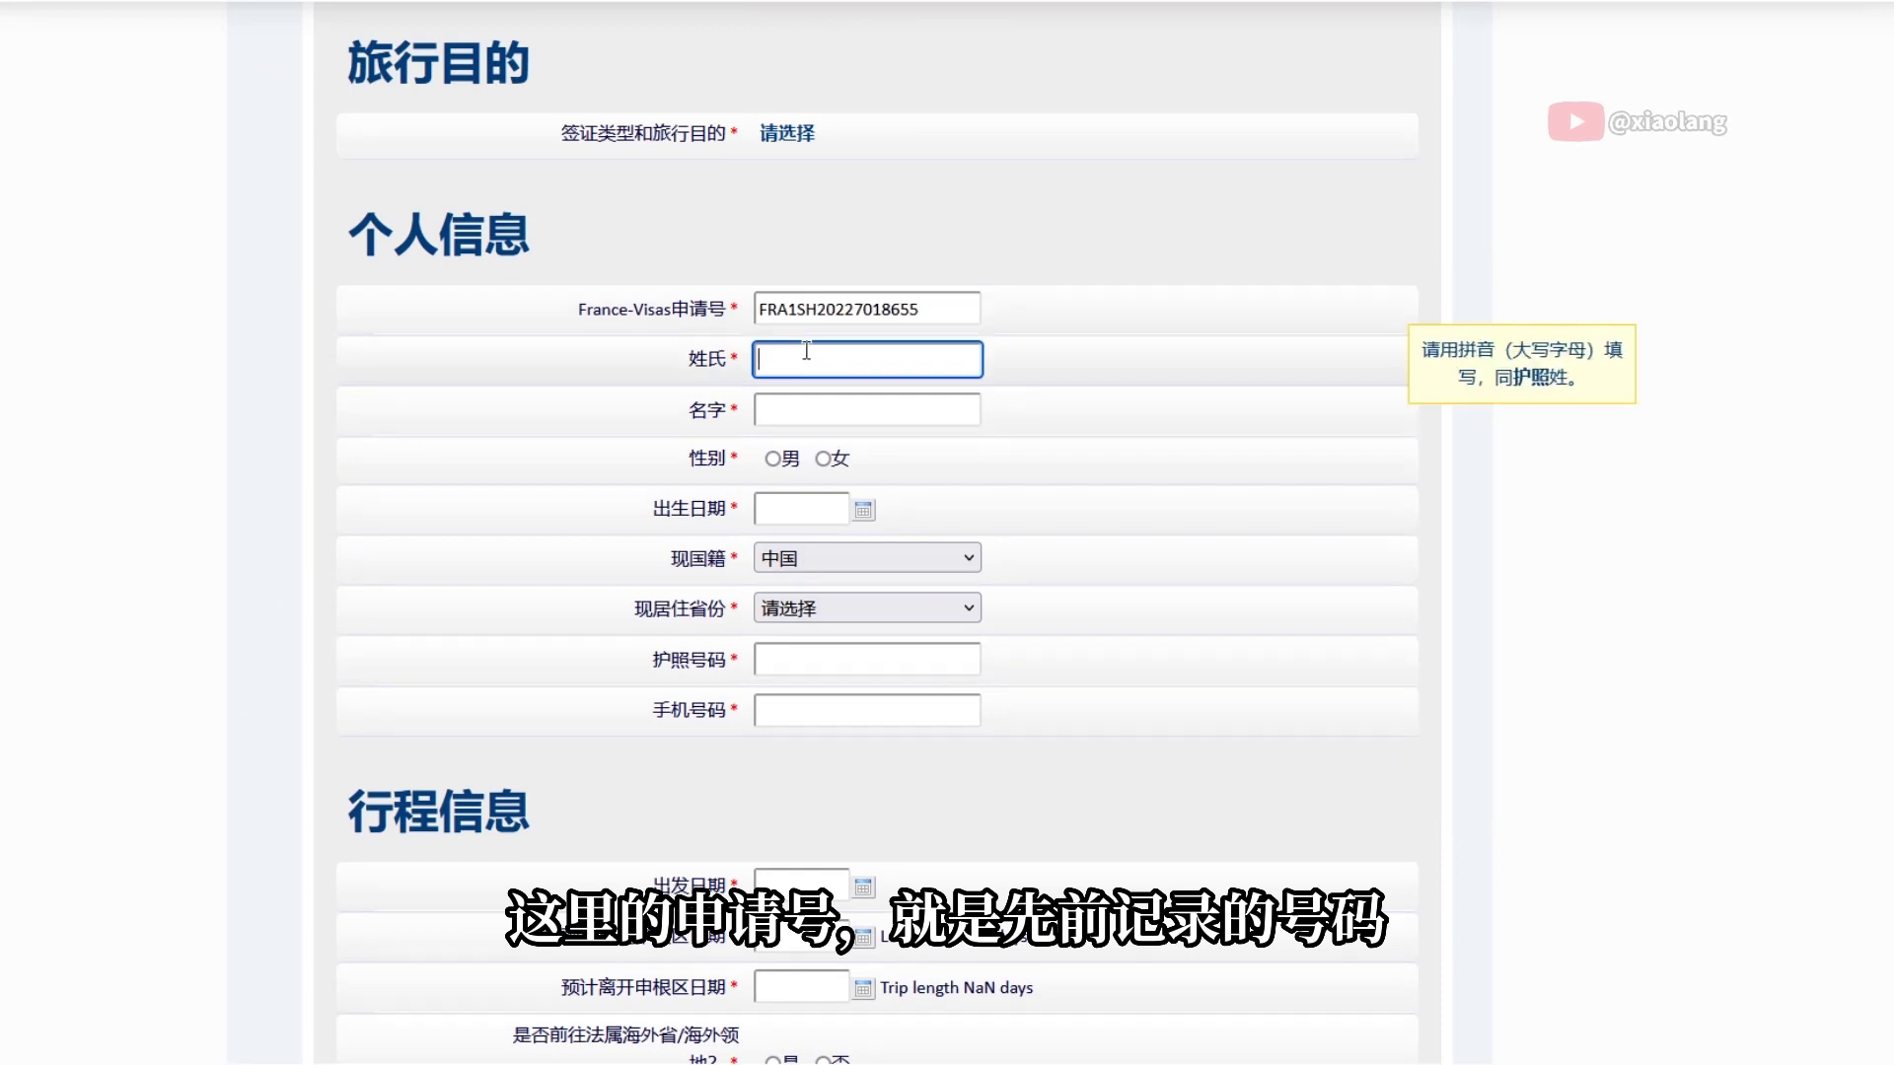
type("ZHANG")
key("Tab")
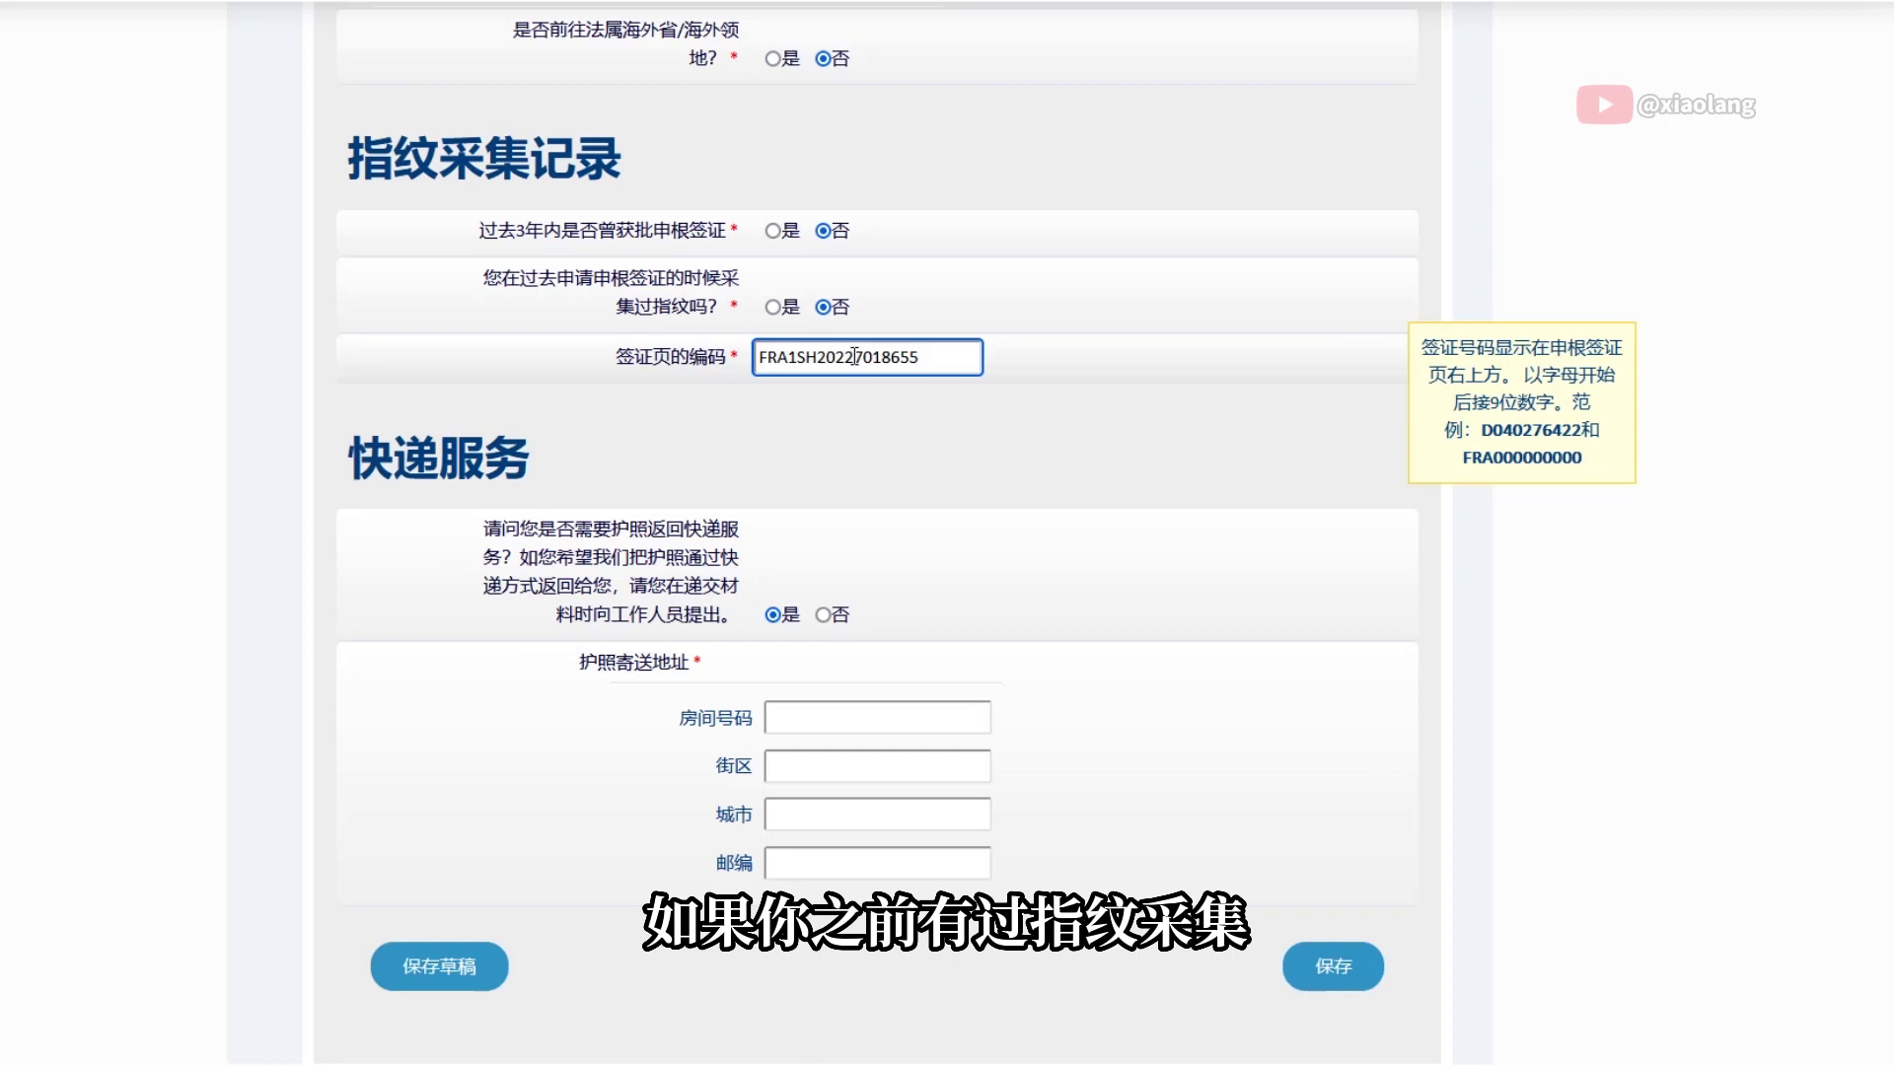
Enter the return address city SHANGHAI and post code 310000, then save the form
left_click(828, 424)
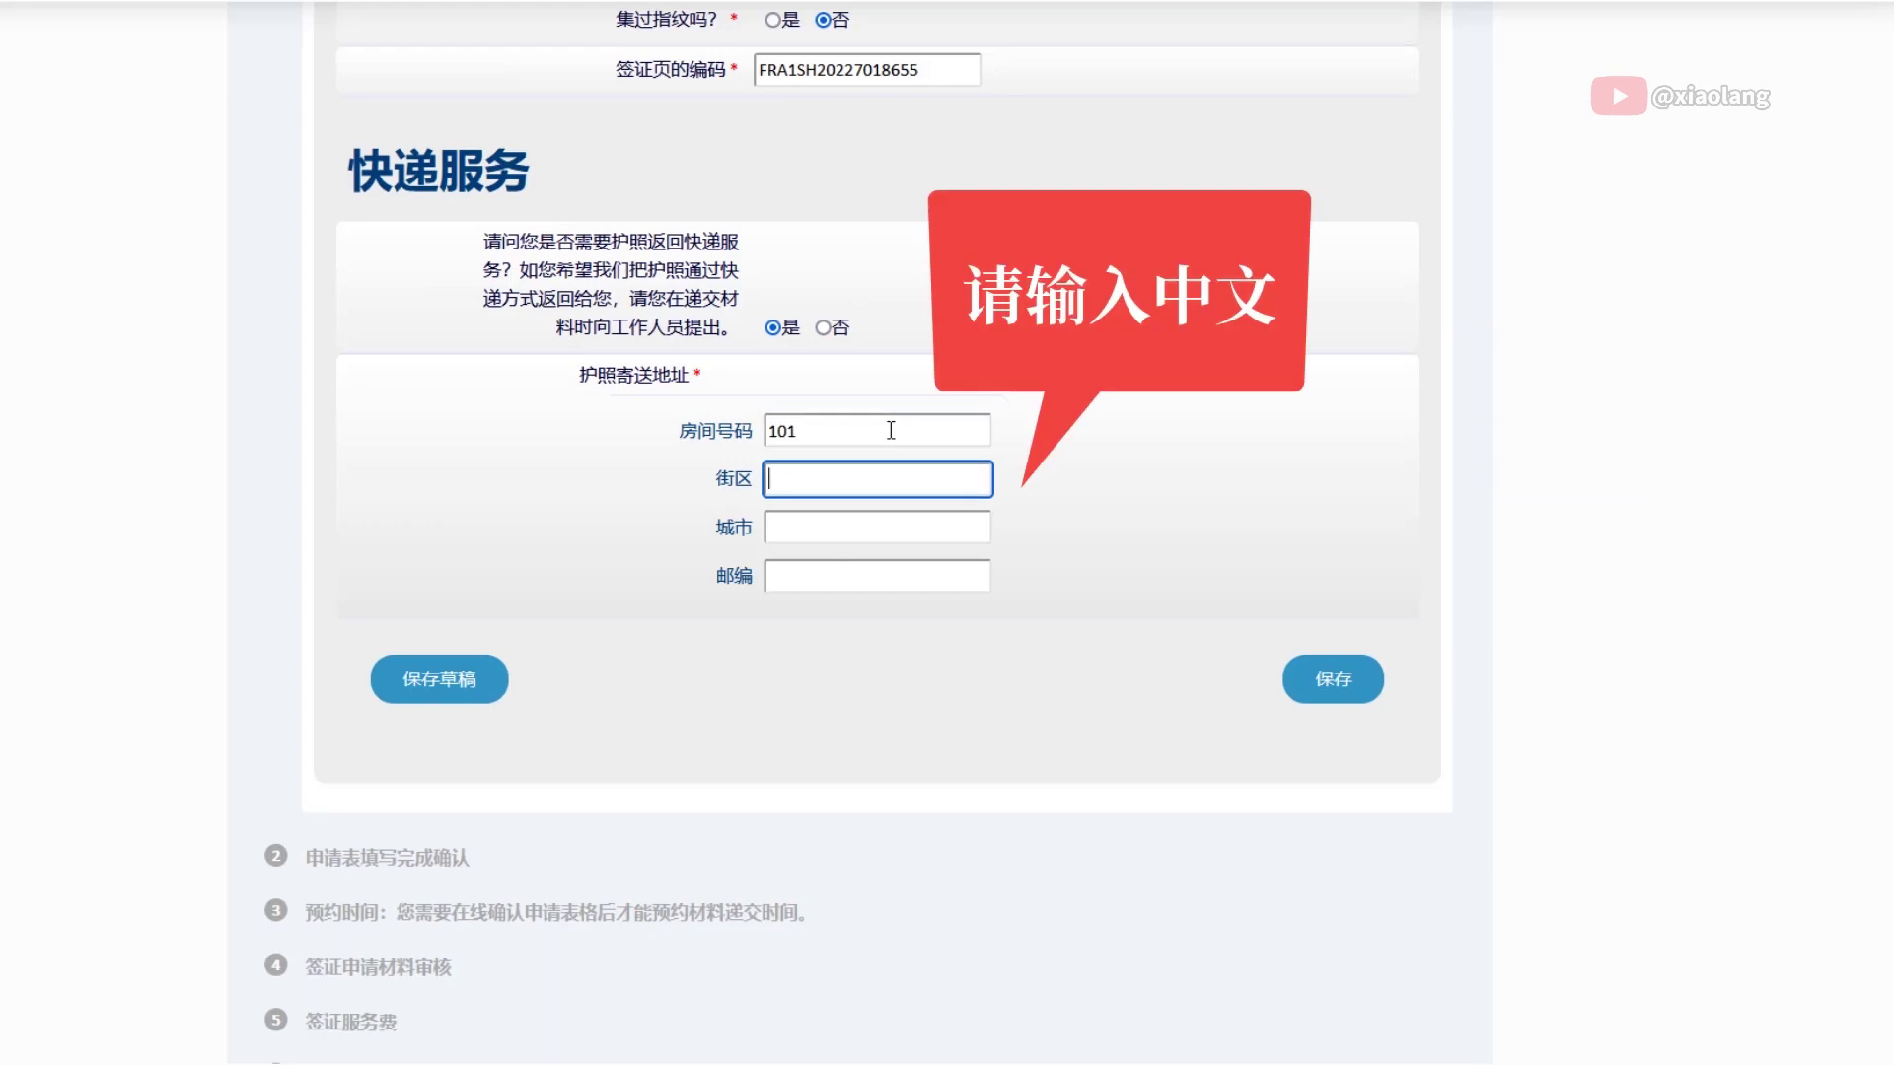
type("SHANGHAI")
key("Tab")
type("SHANGHAI")
key("Tab")
type("310000")
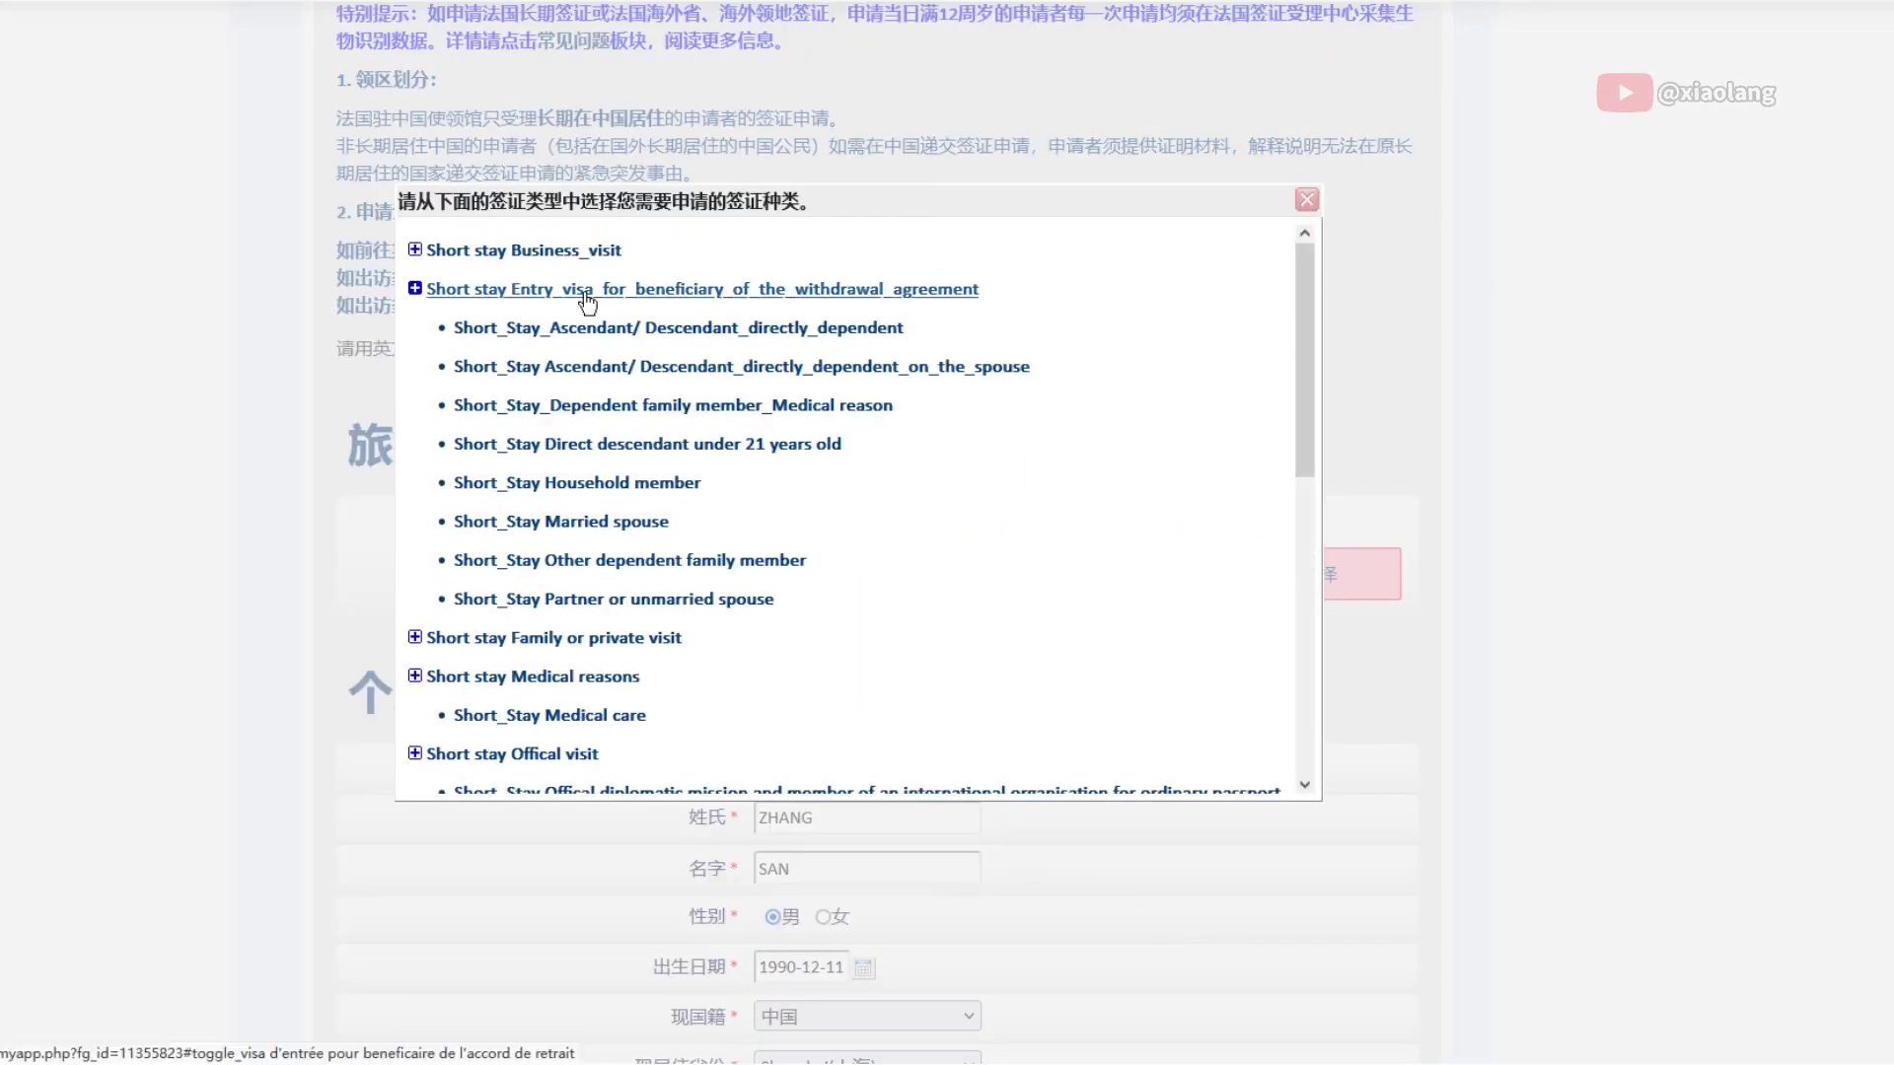
scroll(616, 671, "down", 10)
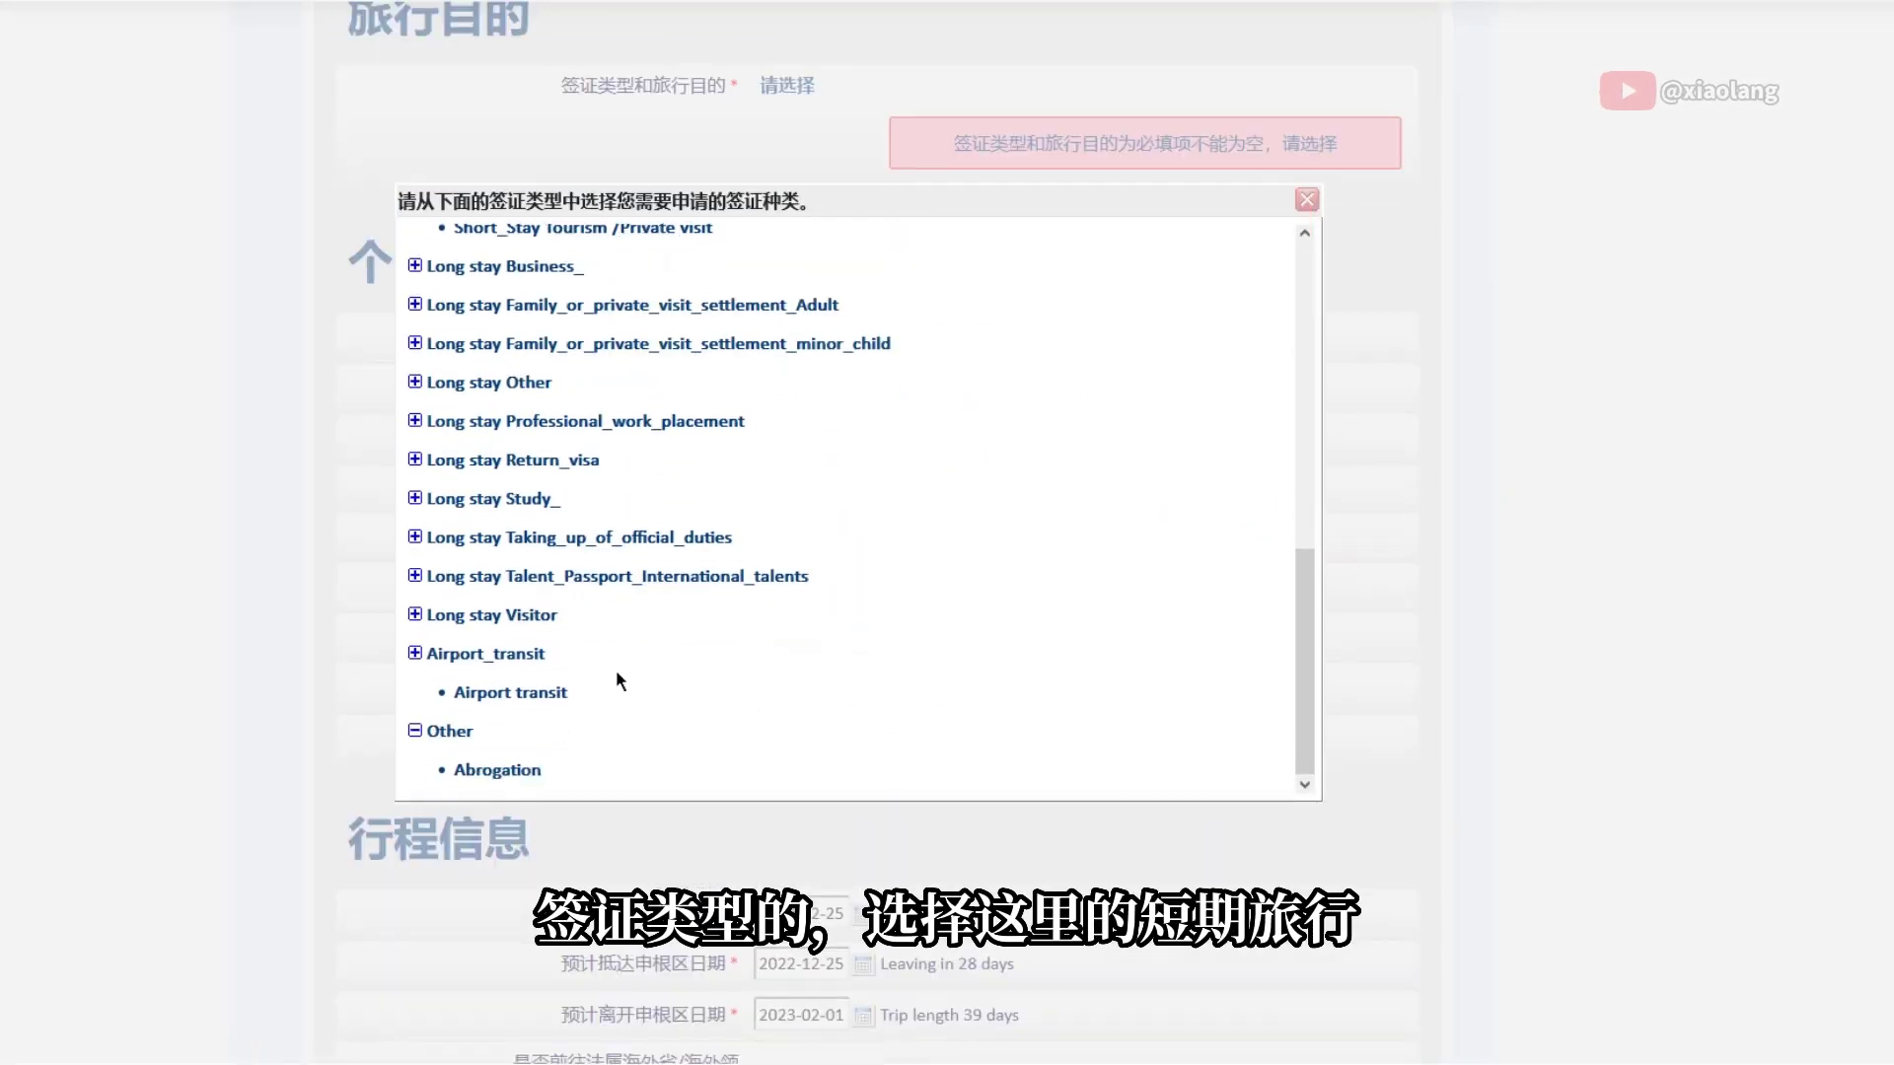
scroll(619, 681, "up", 4)
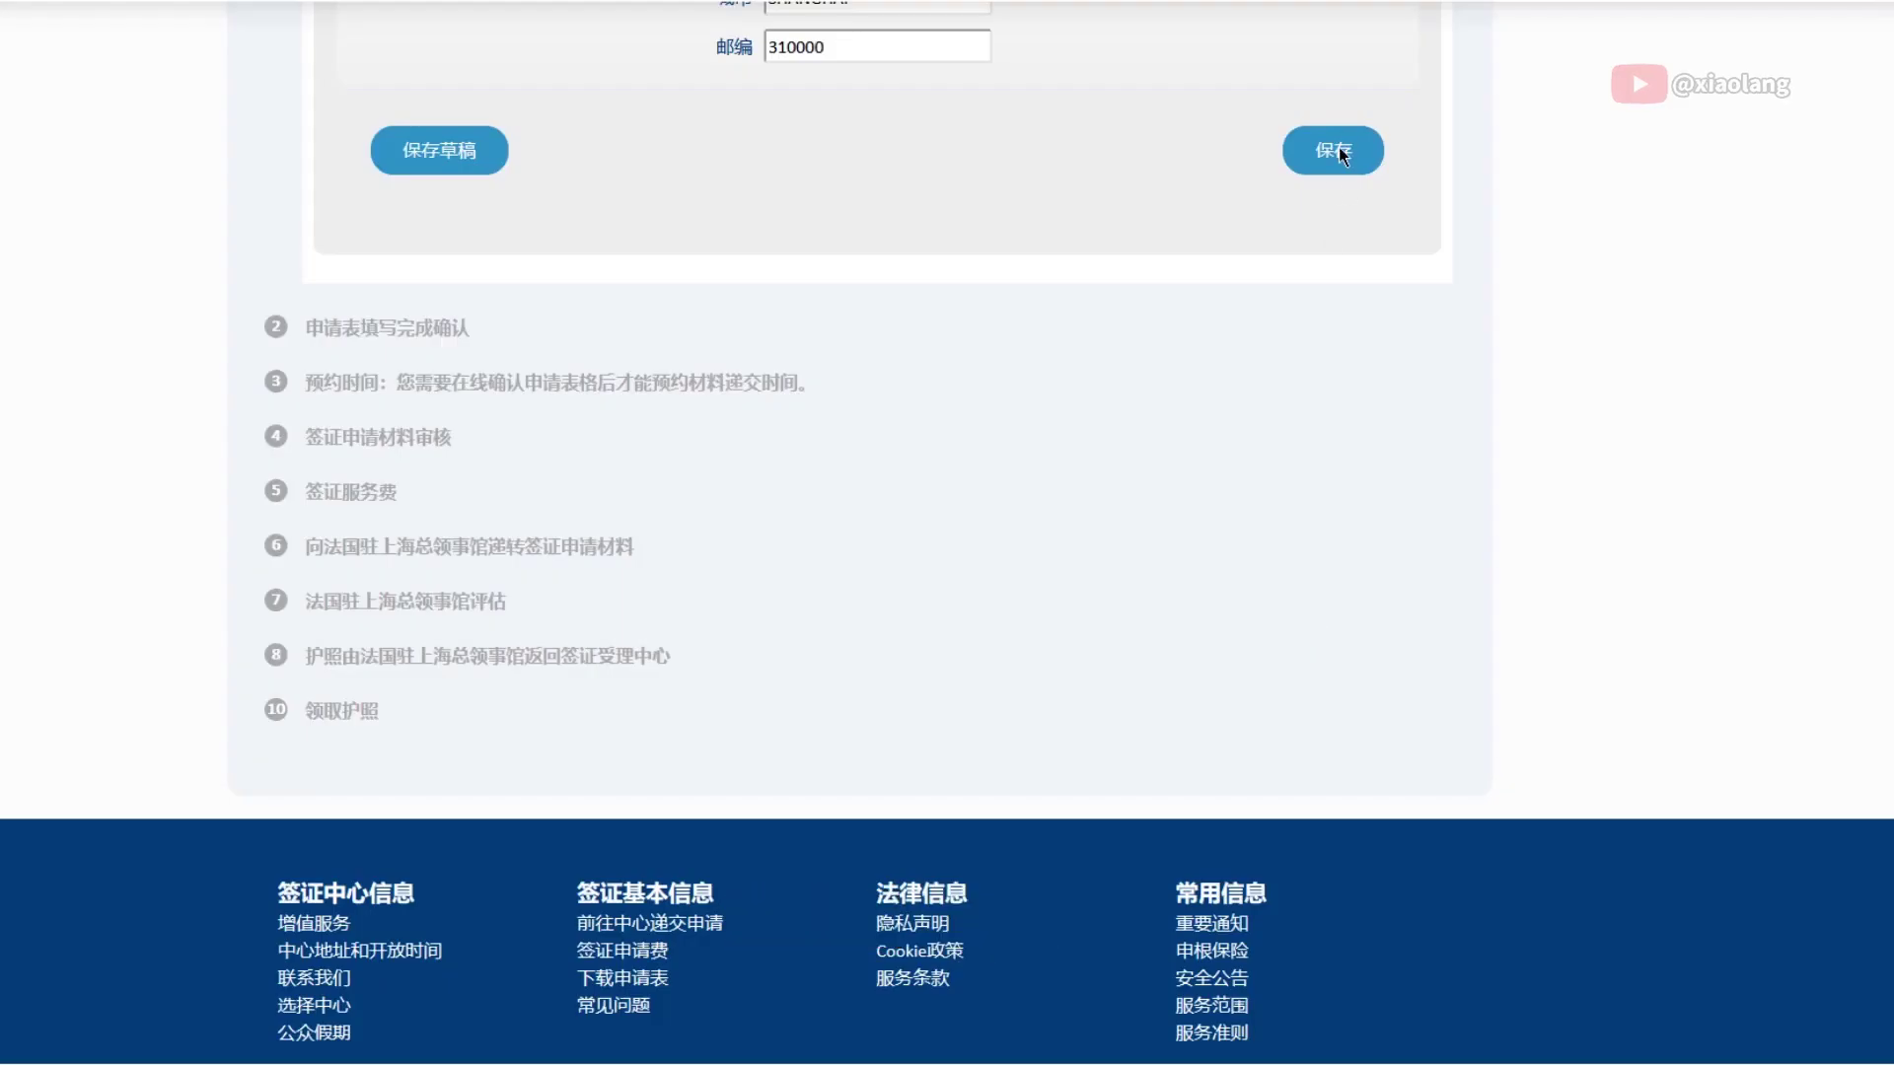
left_click(1338, 148)
left_click(1038, 531)
scroll(997, 417, "down", 7)
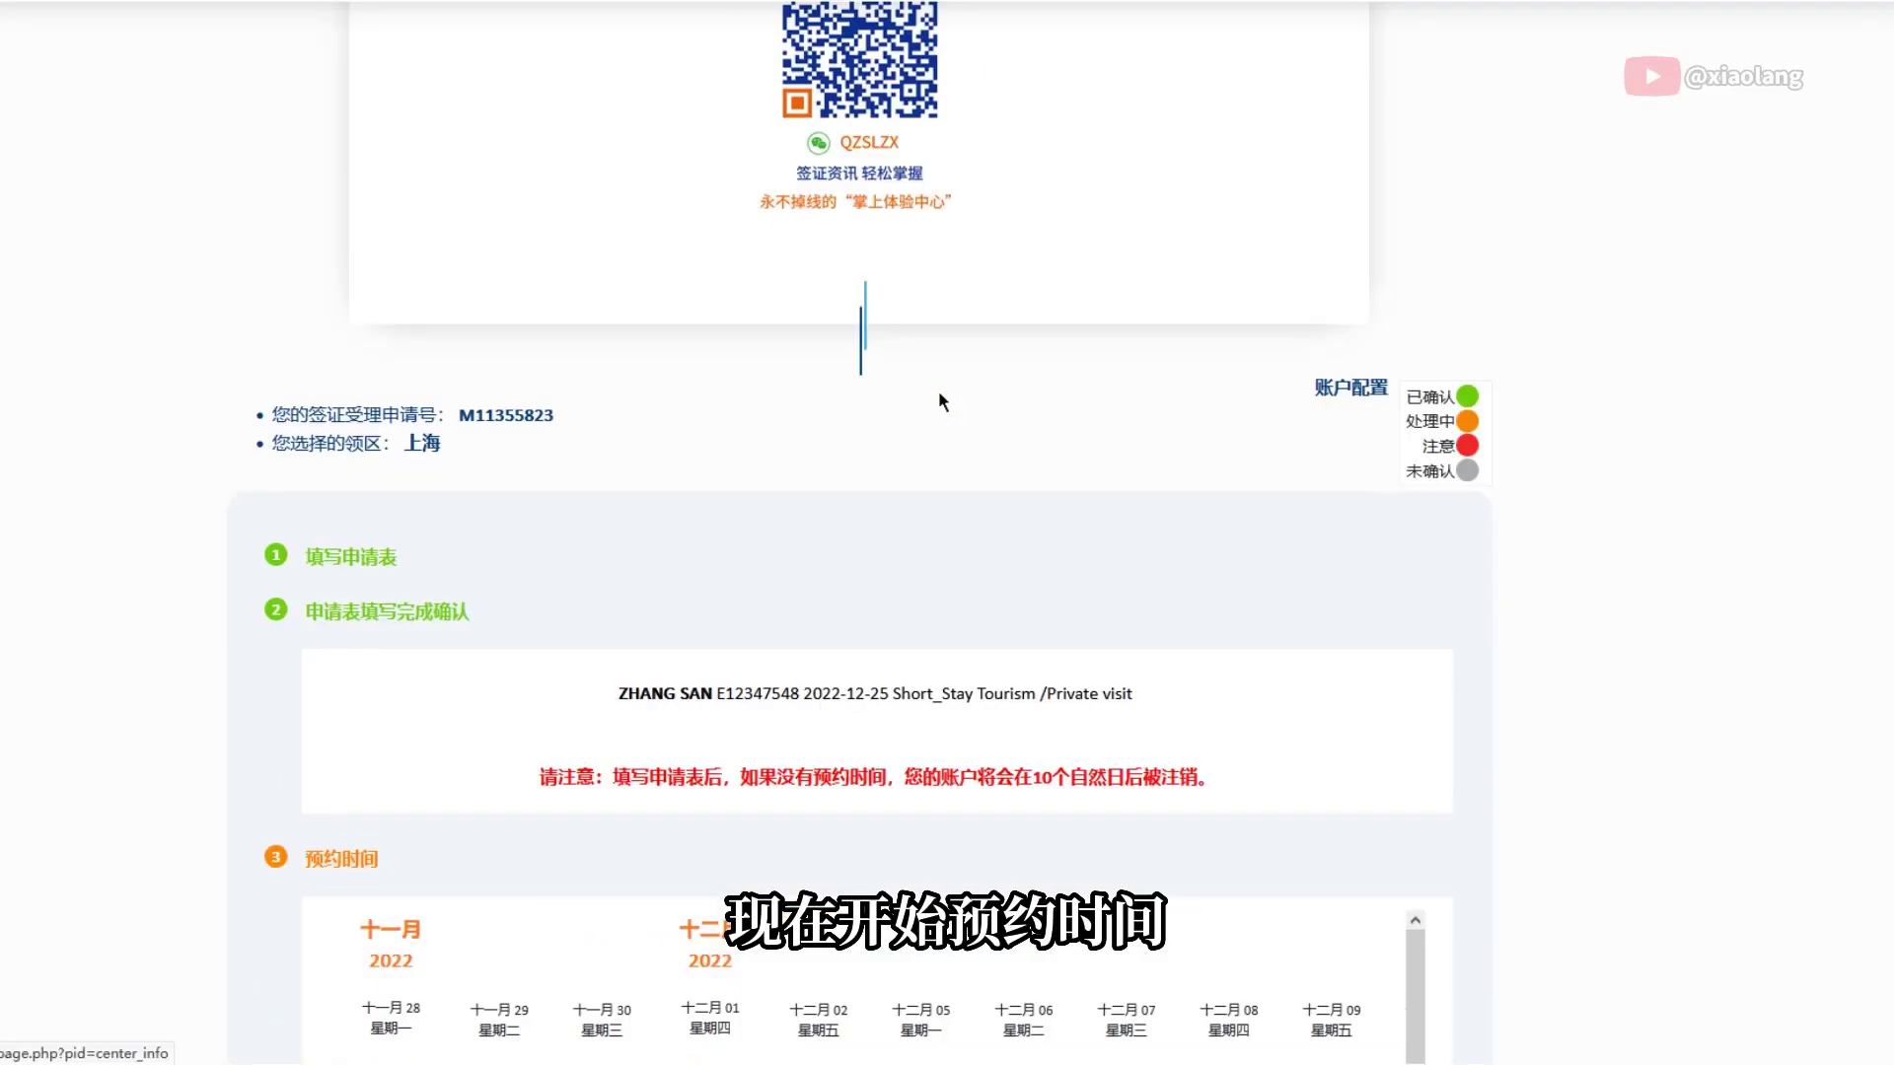
scroll(938, 390, "down", 10)
scroll(858, 406, "up", 3)
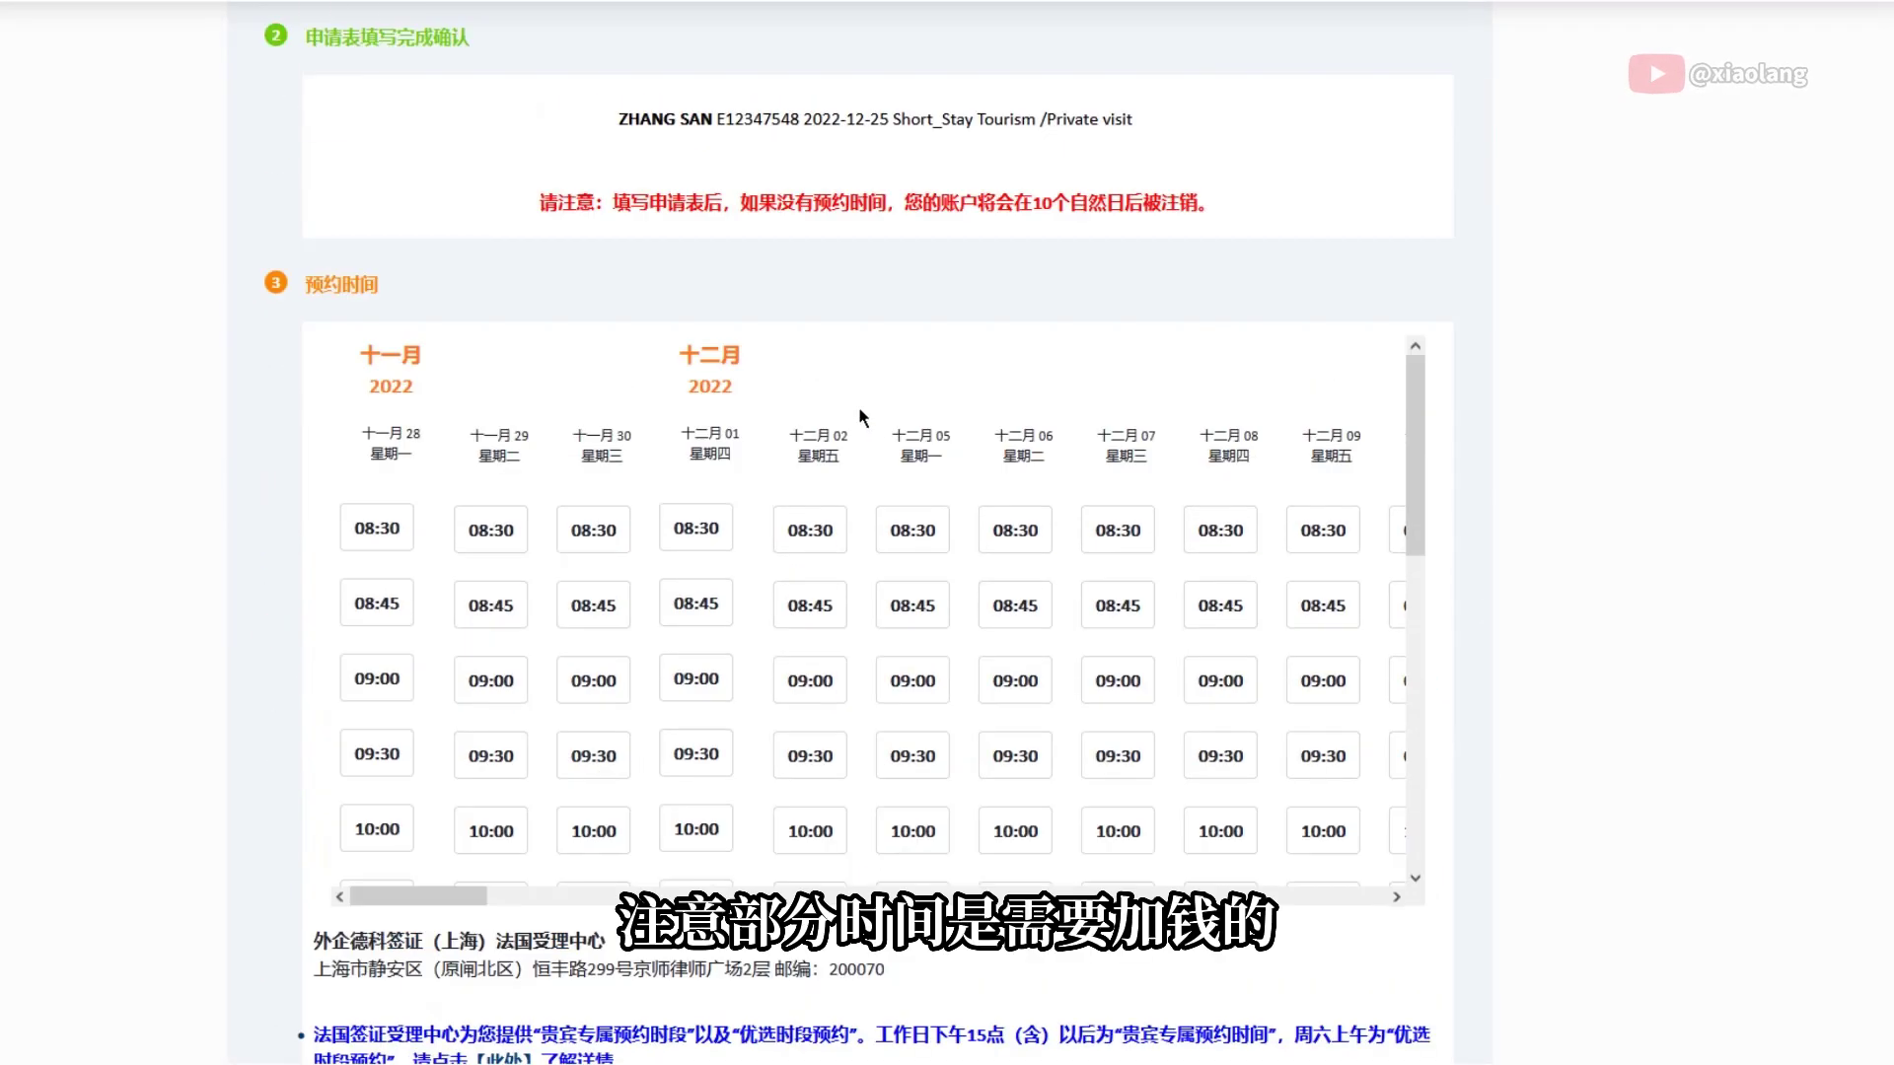
scroll(859, 406, "down", 6)
scroll(1484, 470, "down", 3)
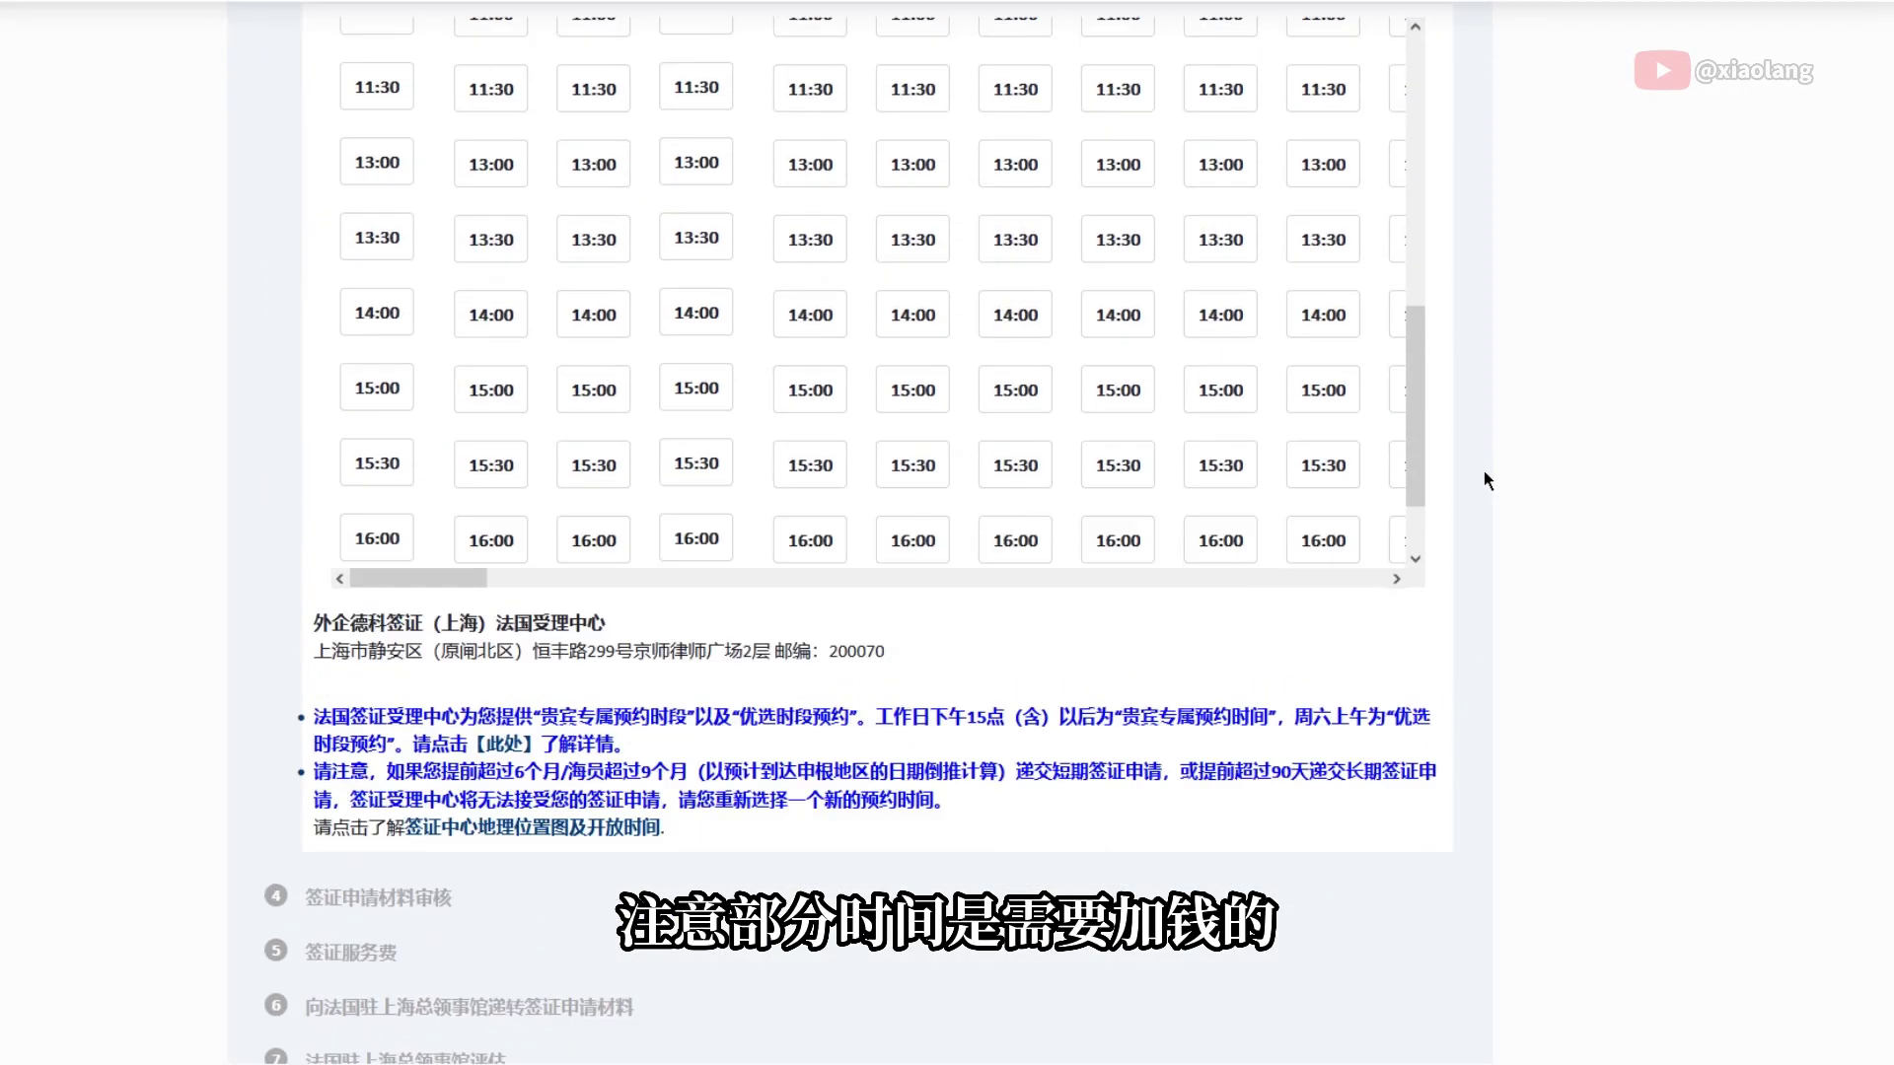
scroll(1484, 471, "up", 5)
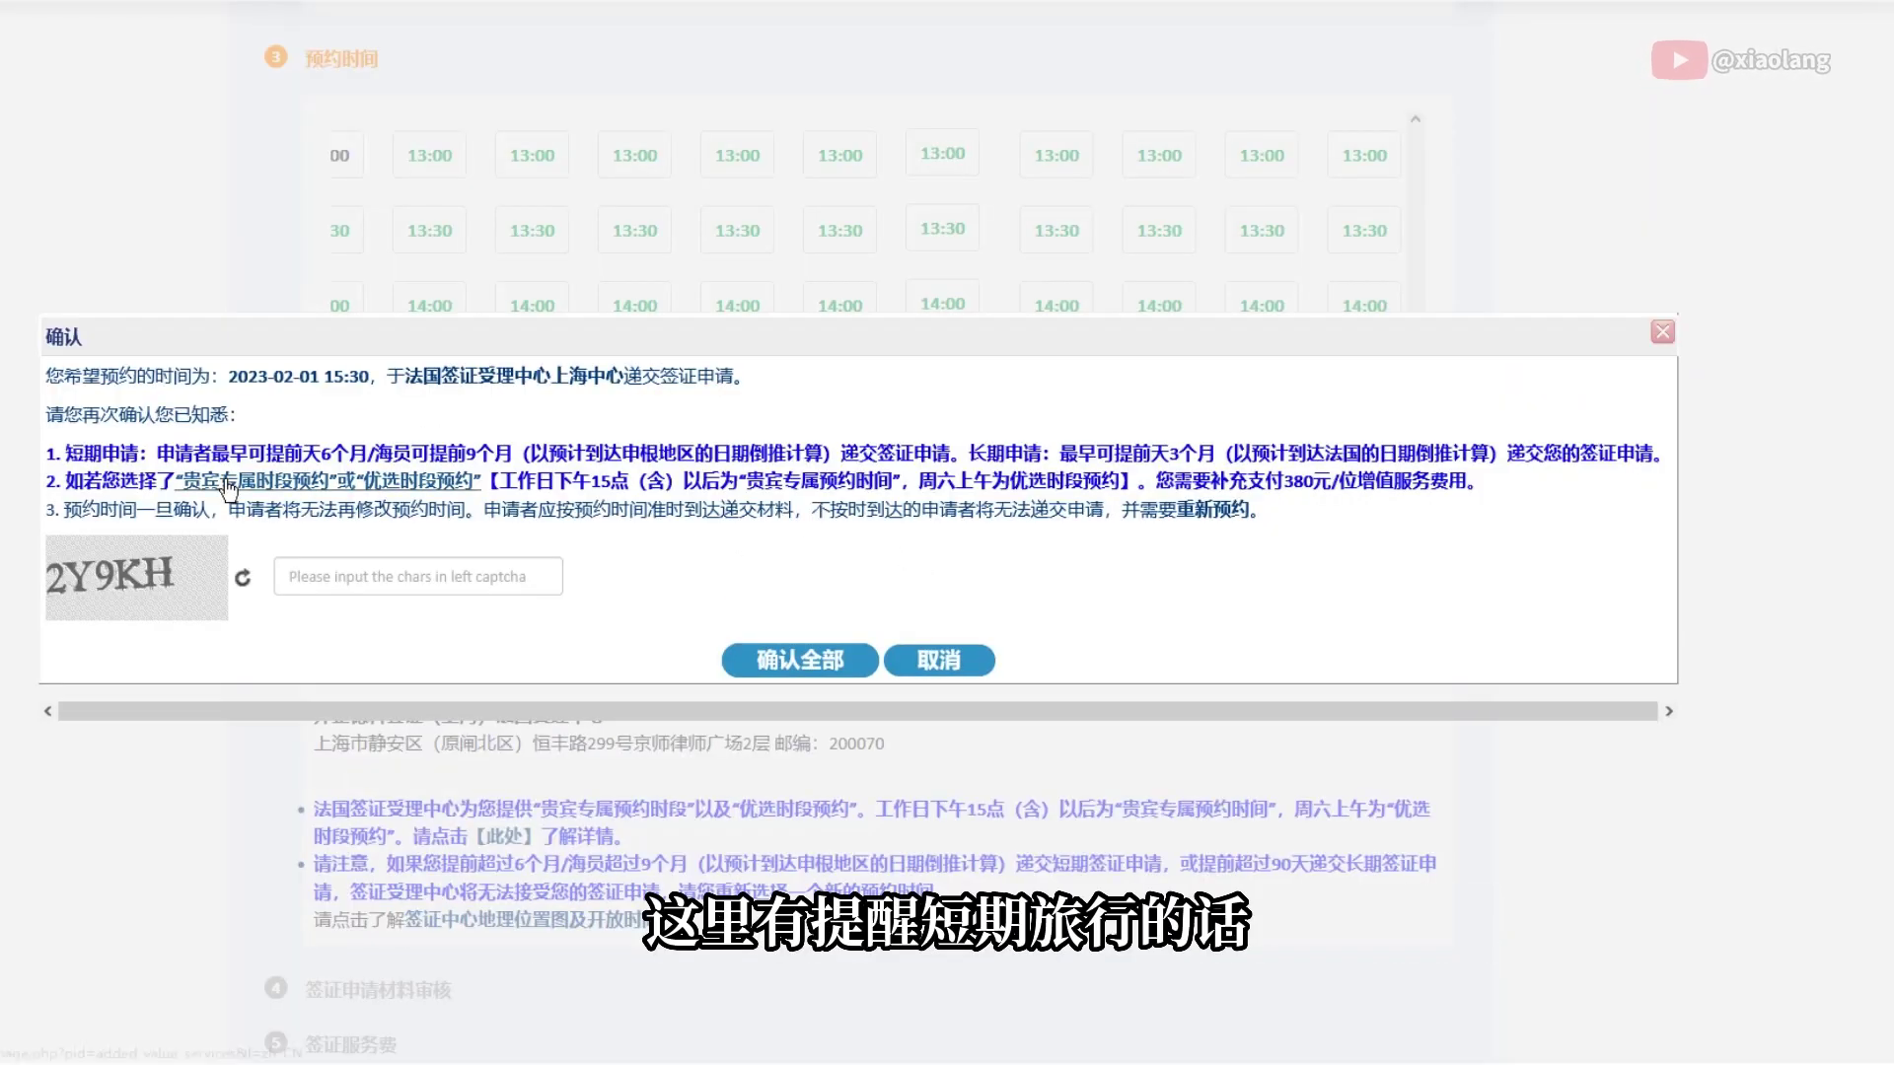
left_click(475, 574)
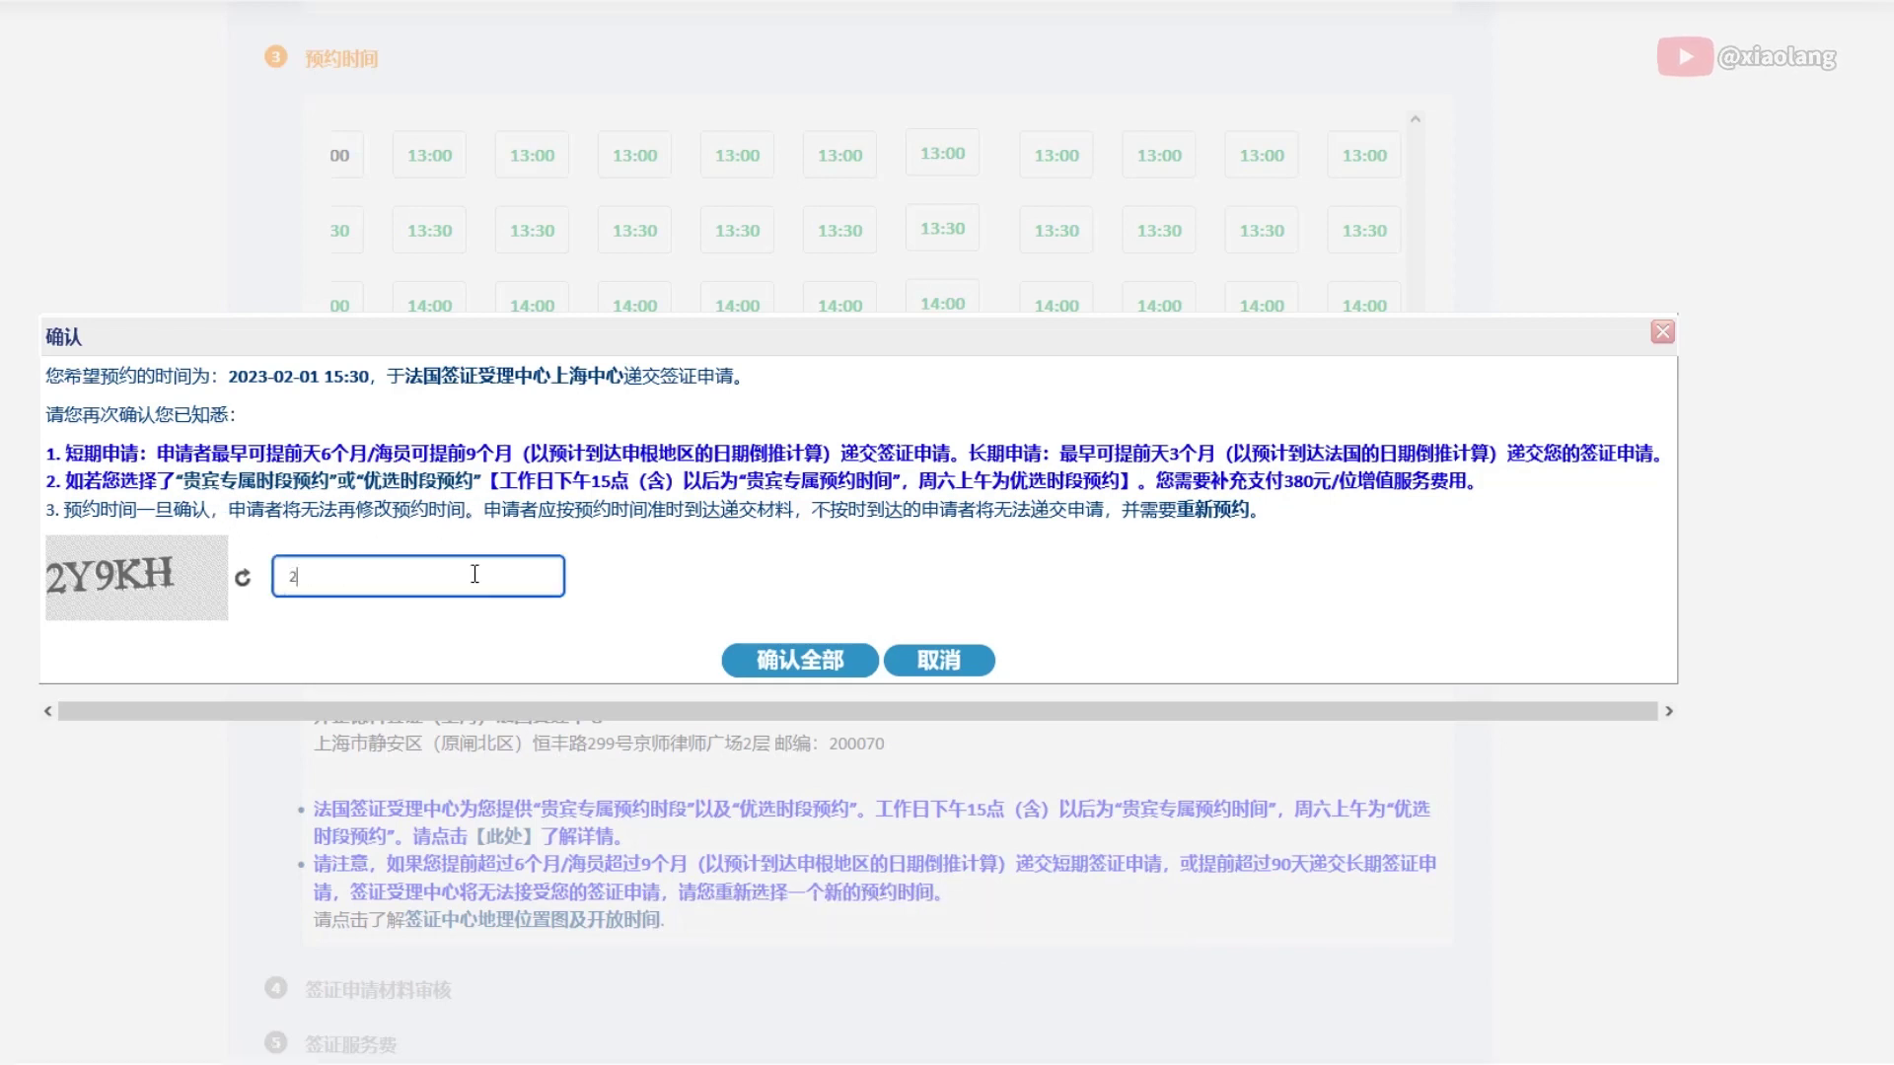
type("2Y9KH")
left_click(813, 654)
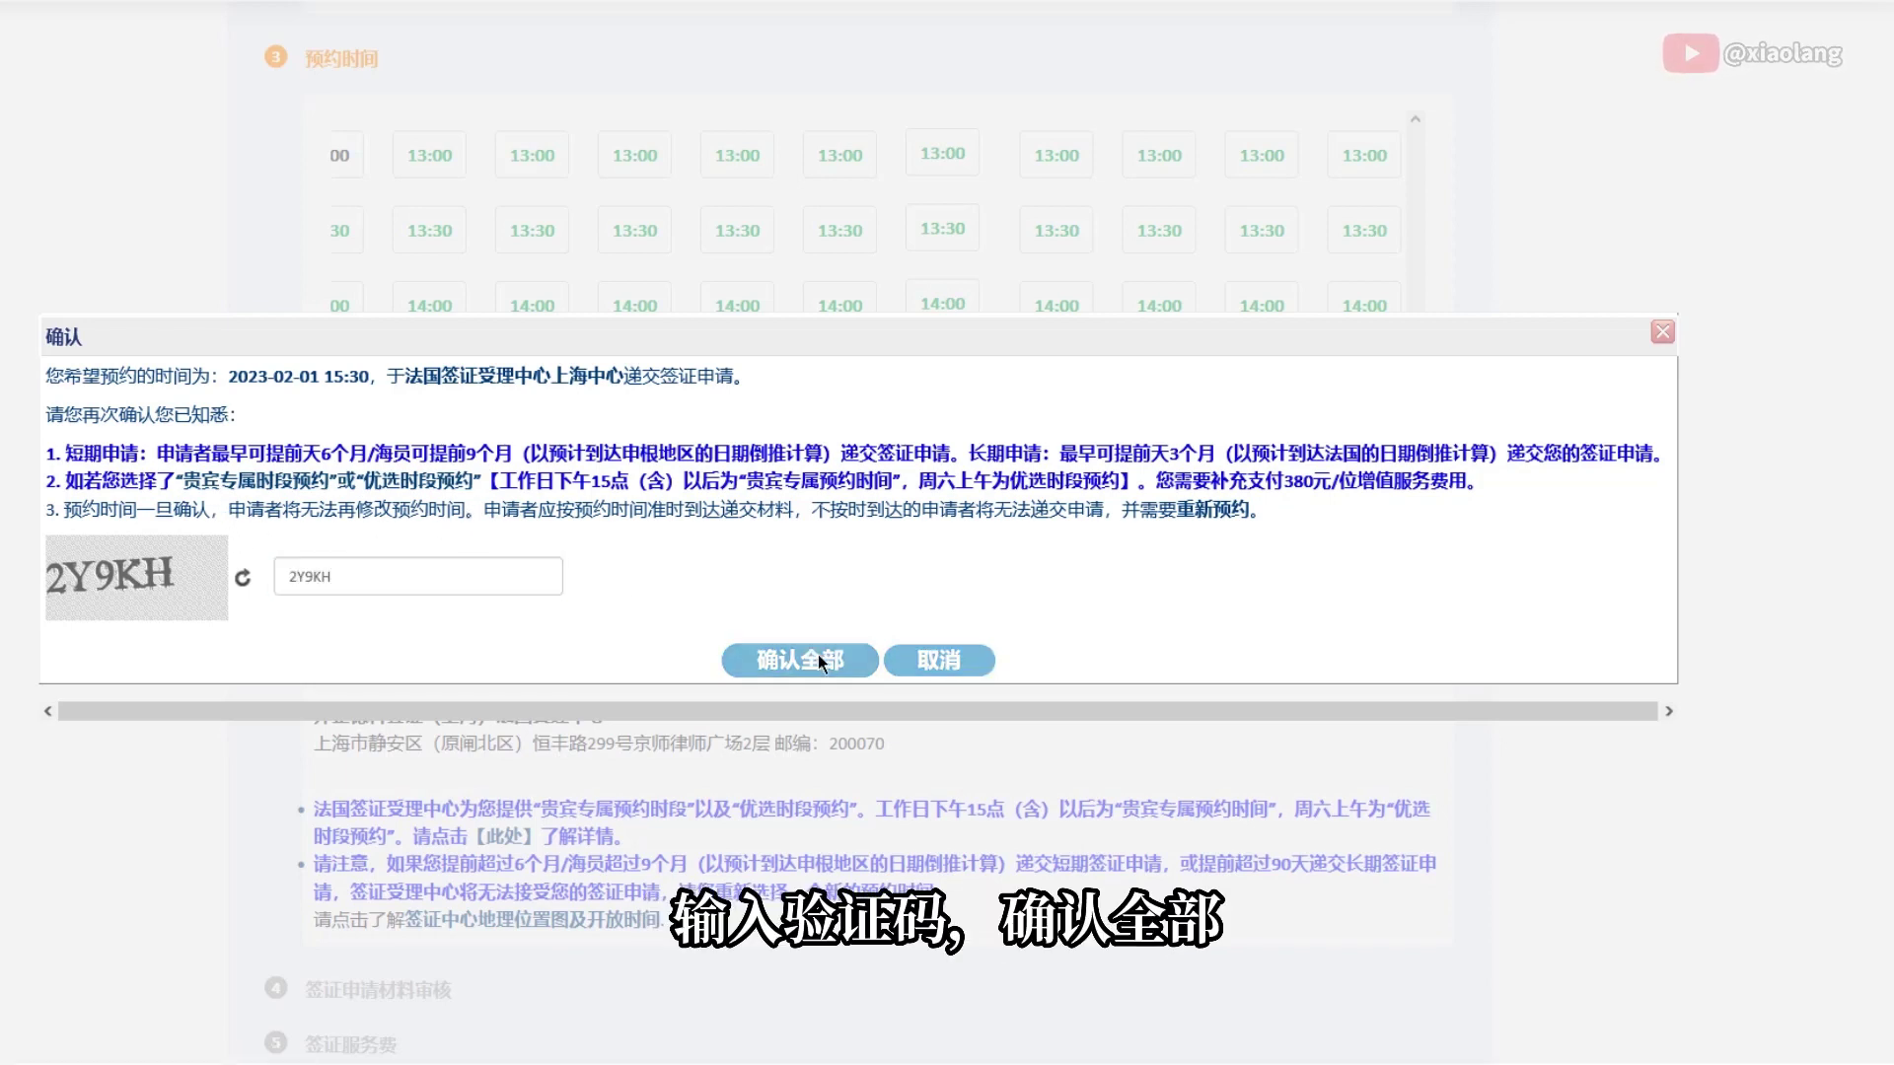
scroll(880, 693, "down", 4)
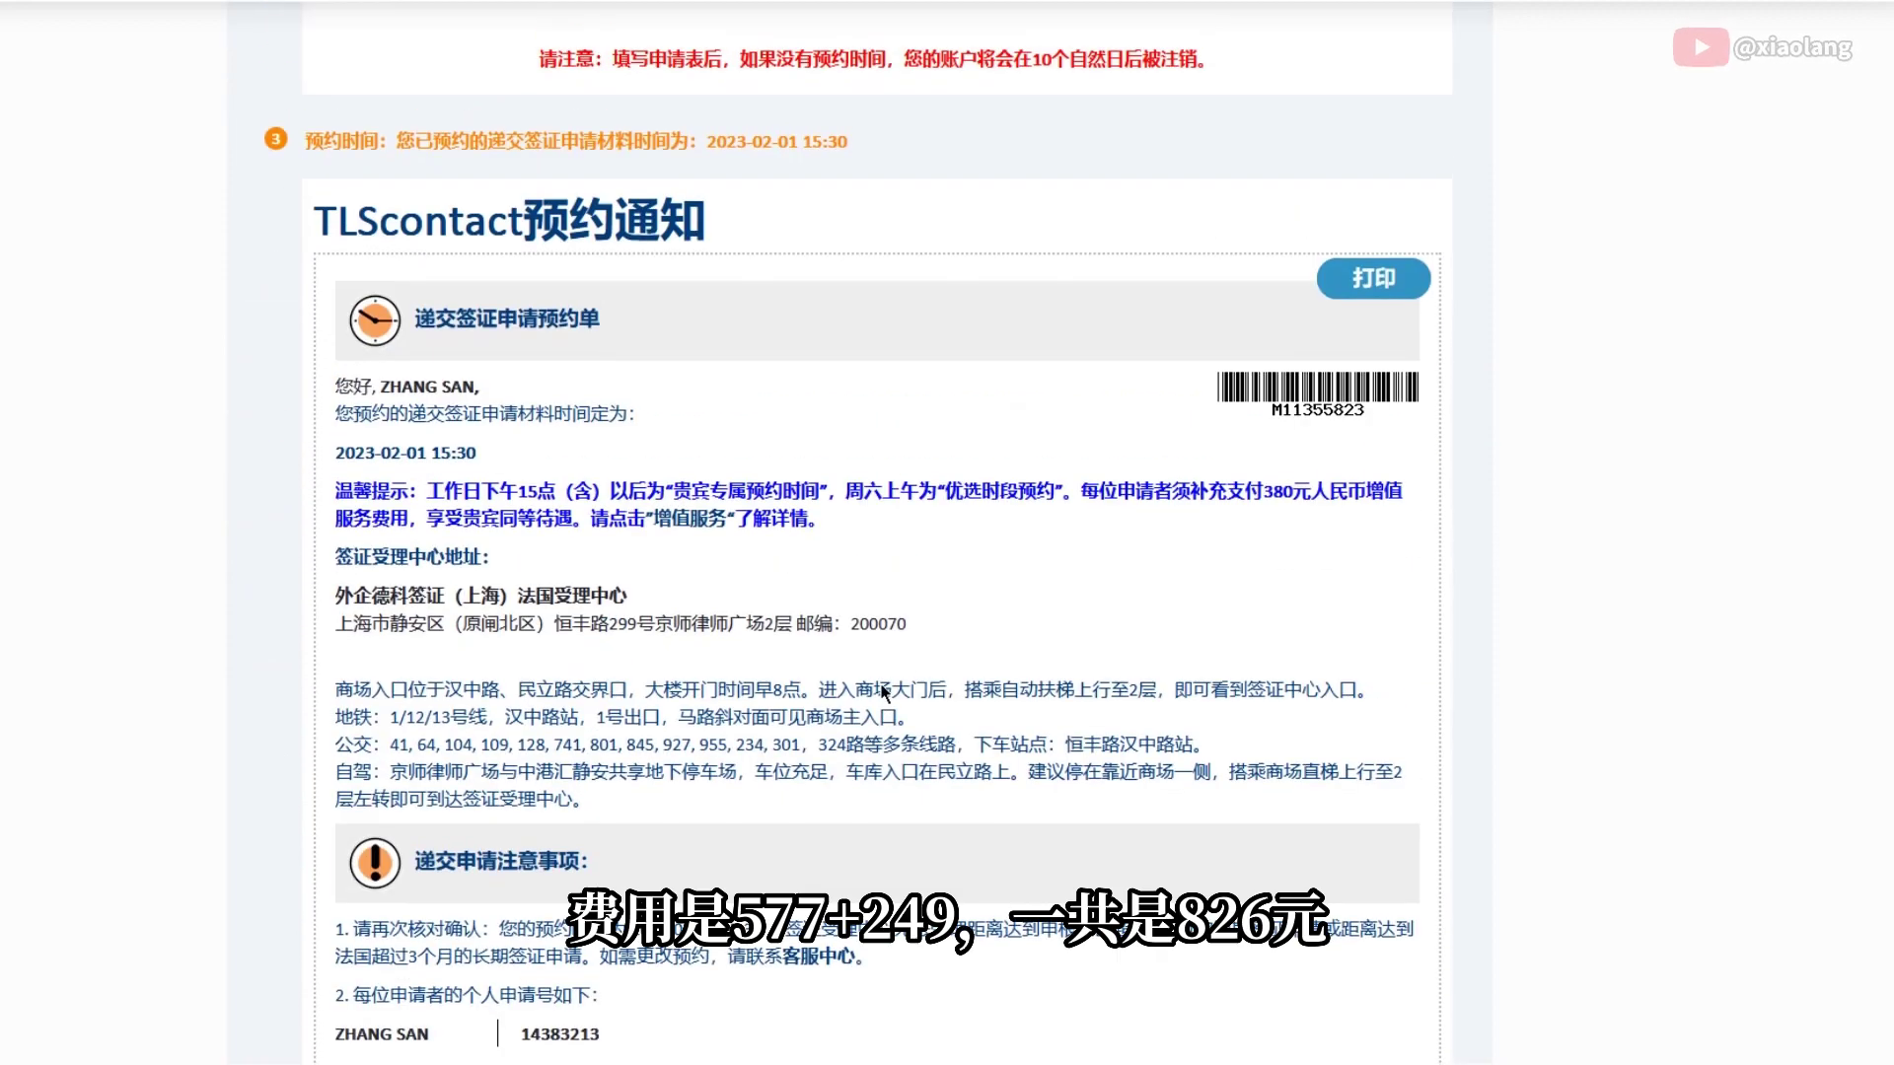
scroll(880, 693, "down", 3)
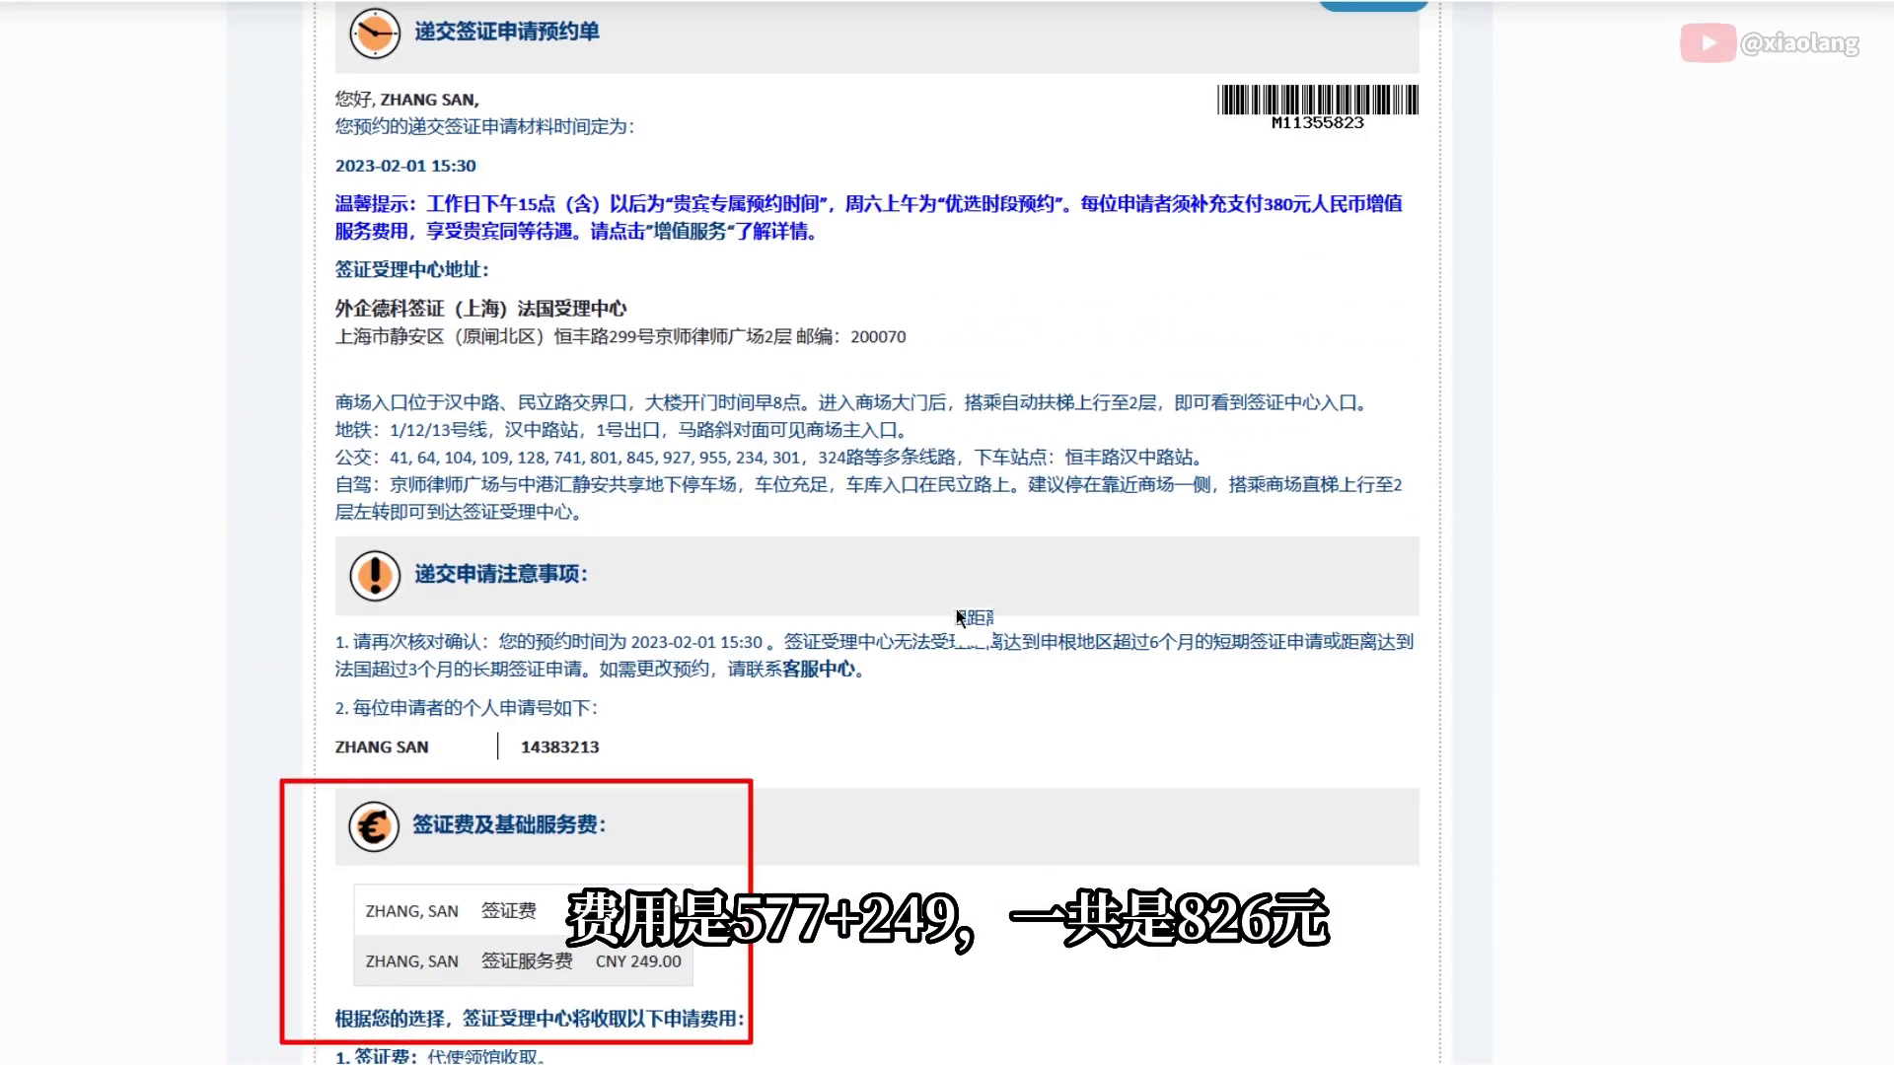
scroll(957, 612, "down", 5)
scroll(955, 618, "down", 1)
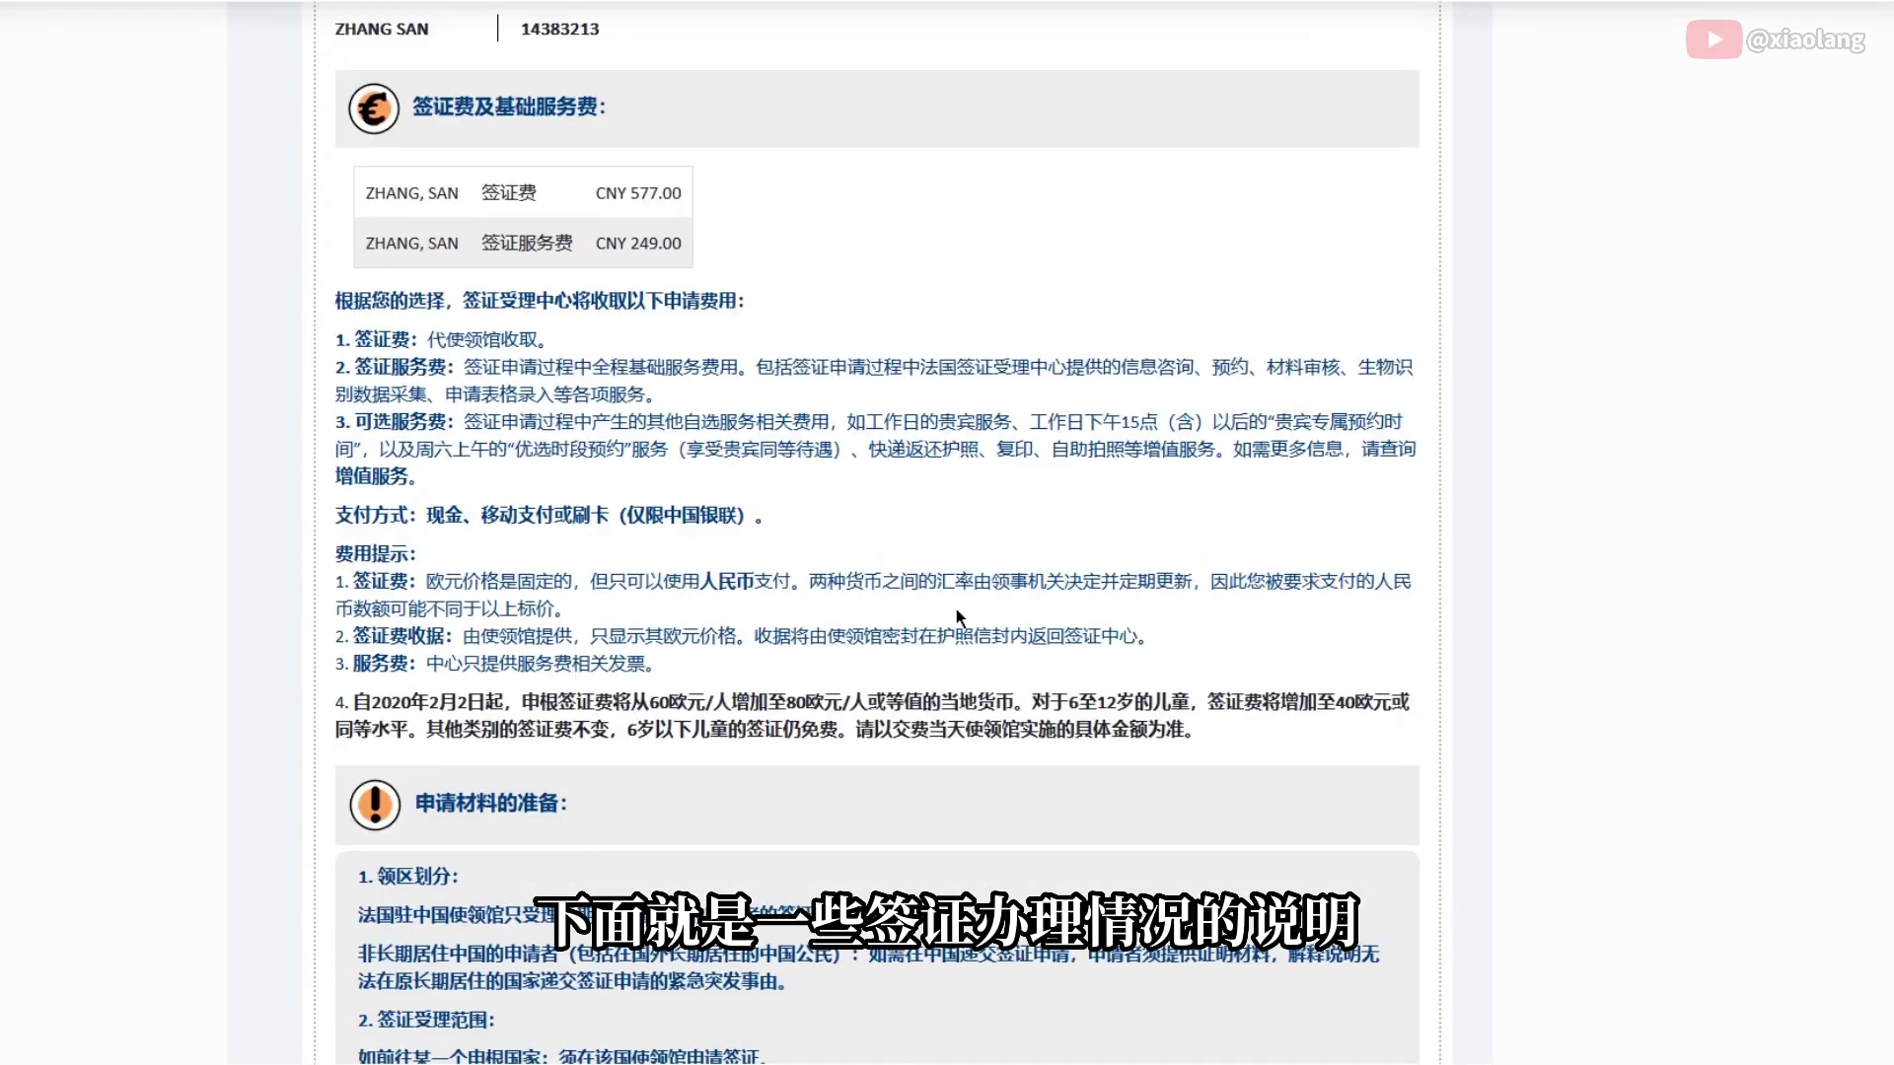
scroll(957, 618, "down", 1)
scroll(955, 621, "down", 5)
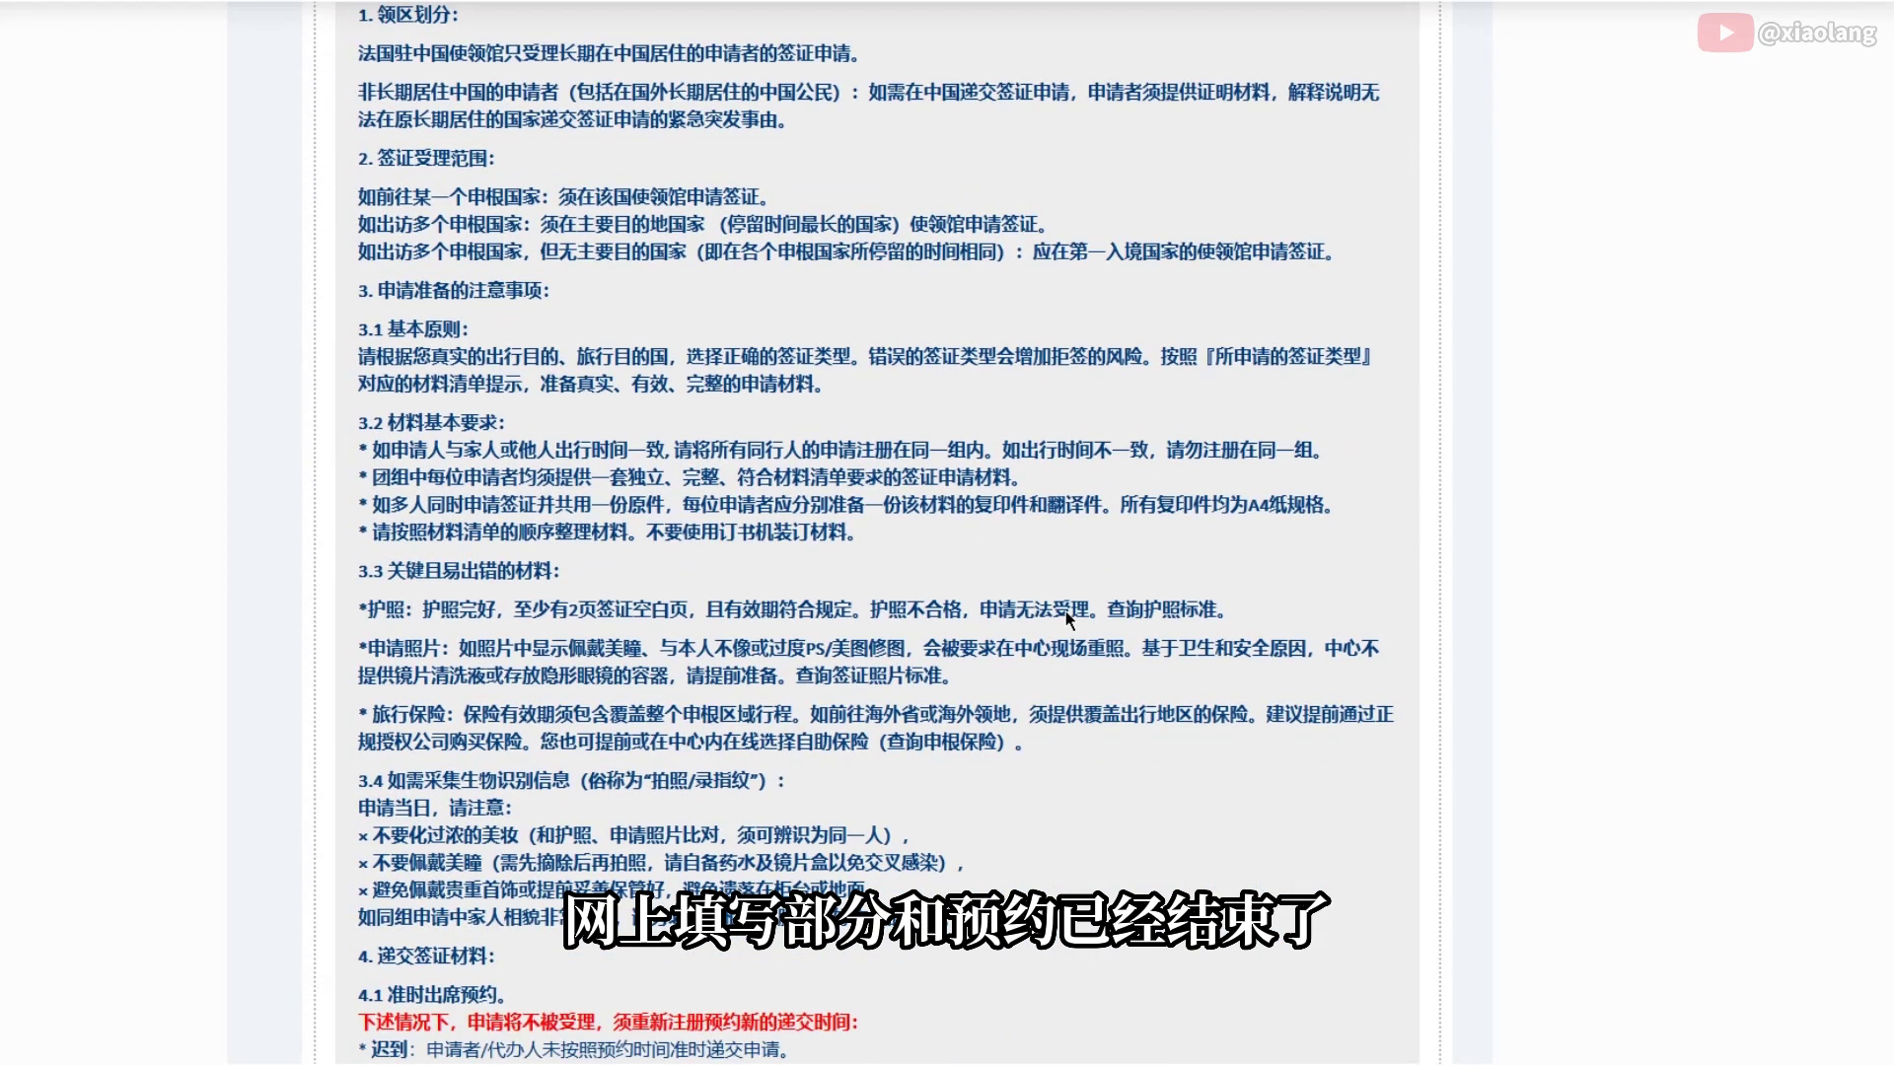
scroll(1066, 611, "down", 2)
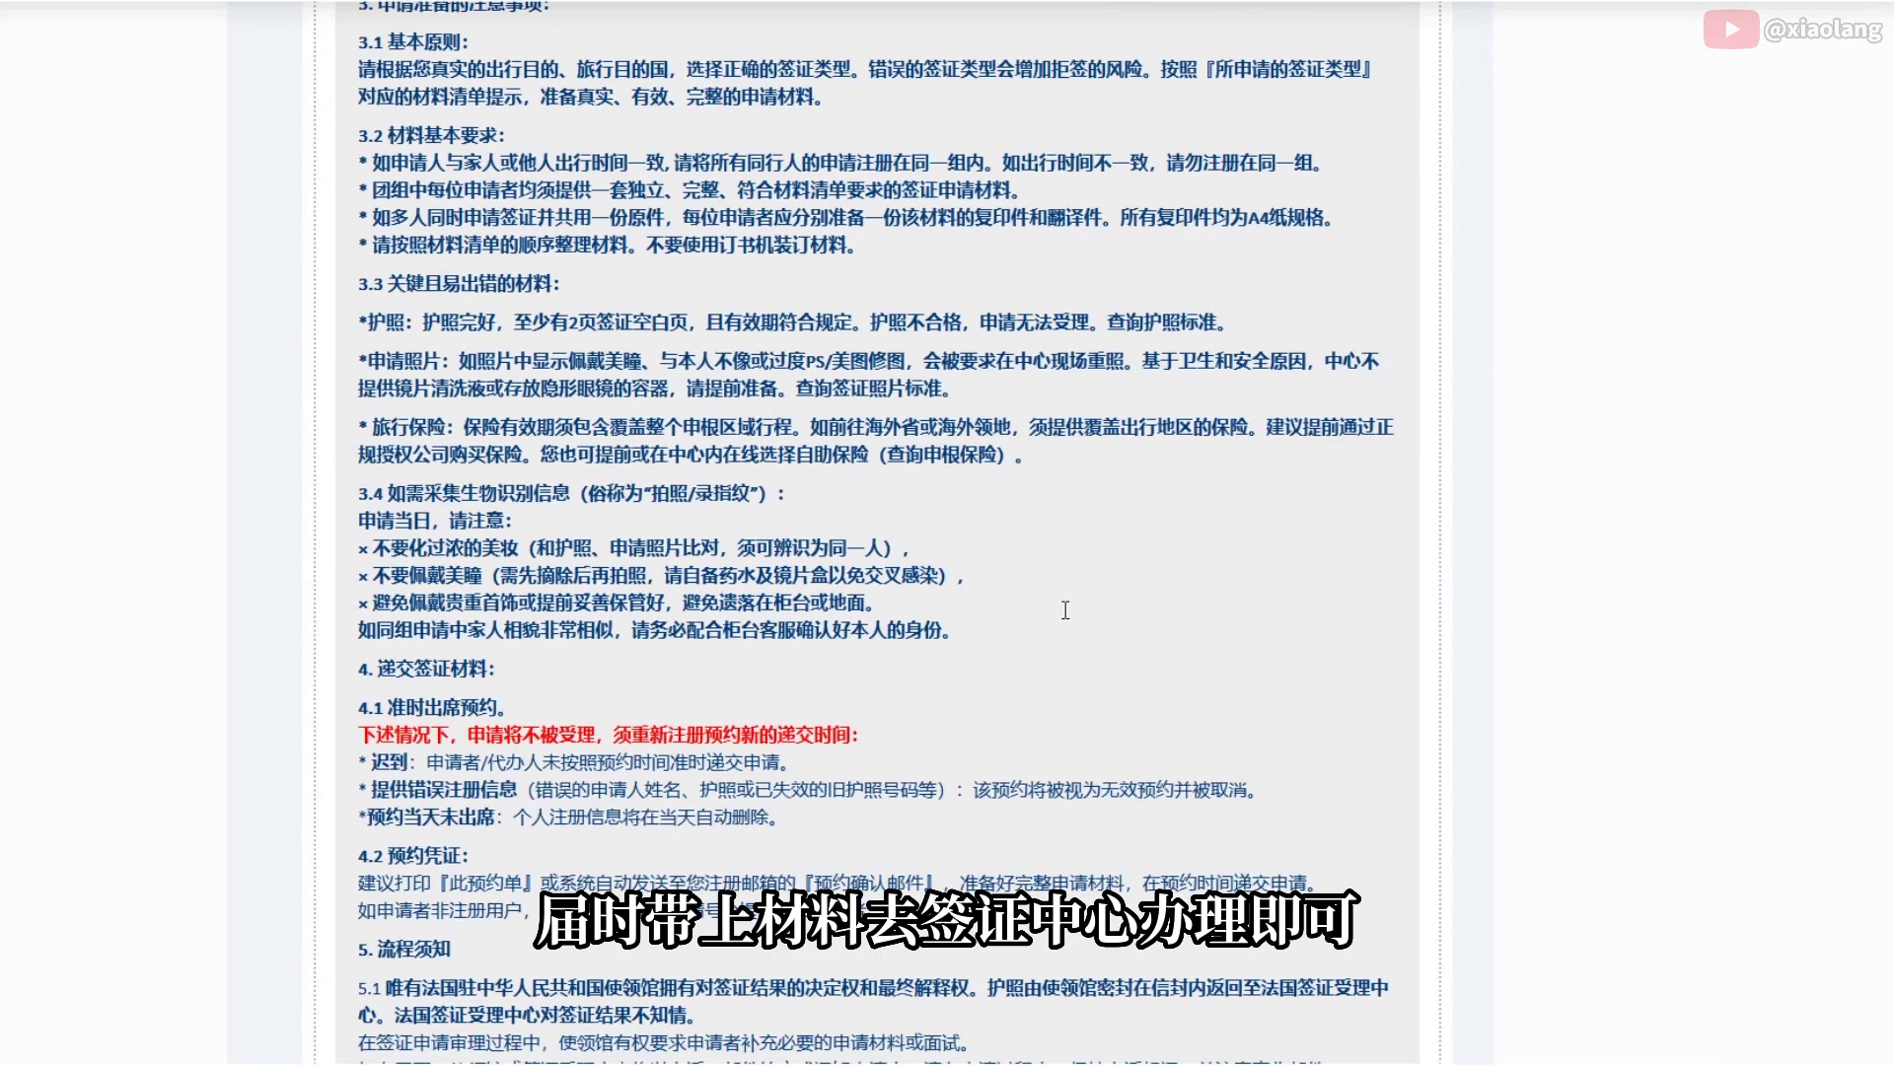
scroll(1065, 613, "down", 6)
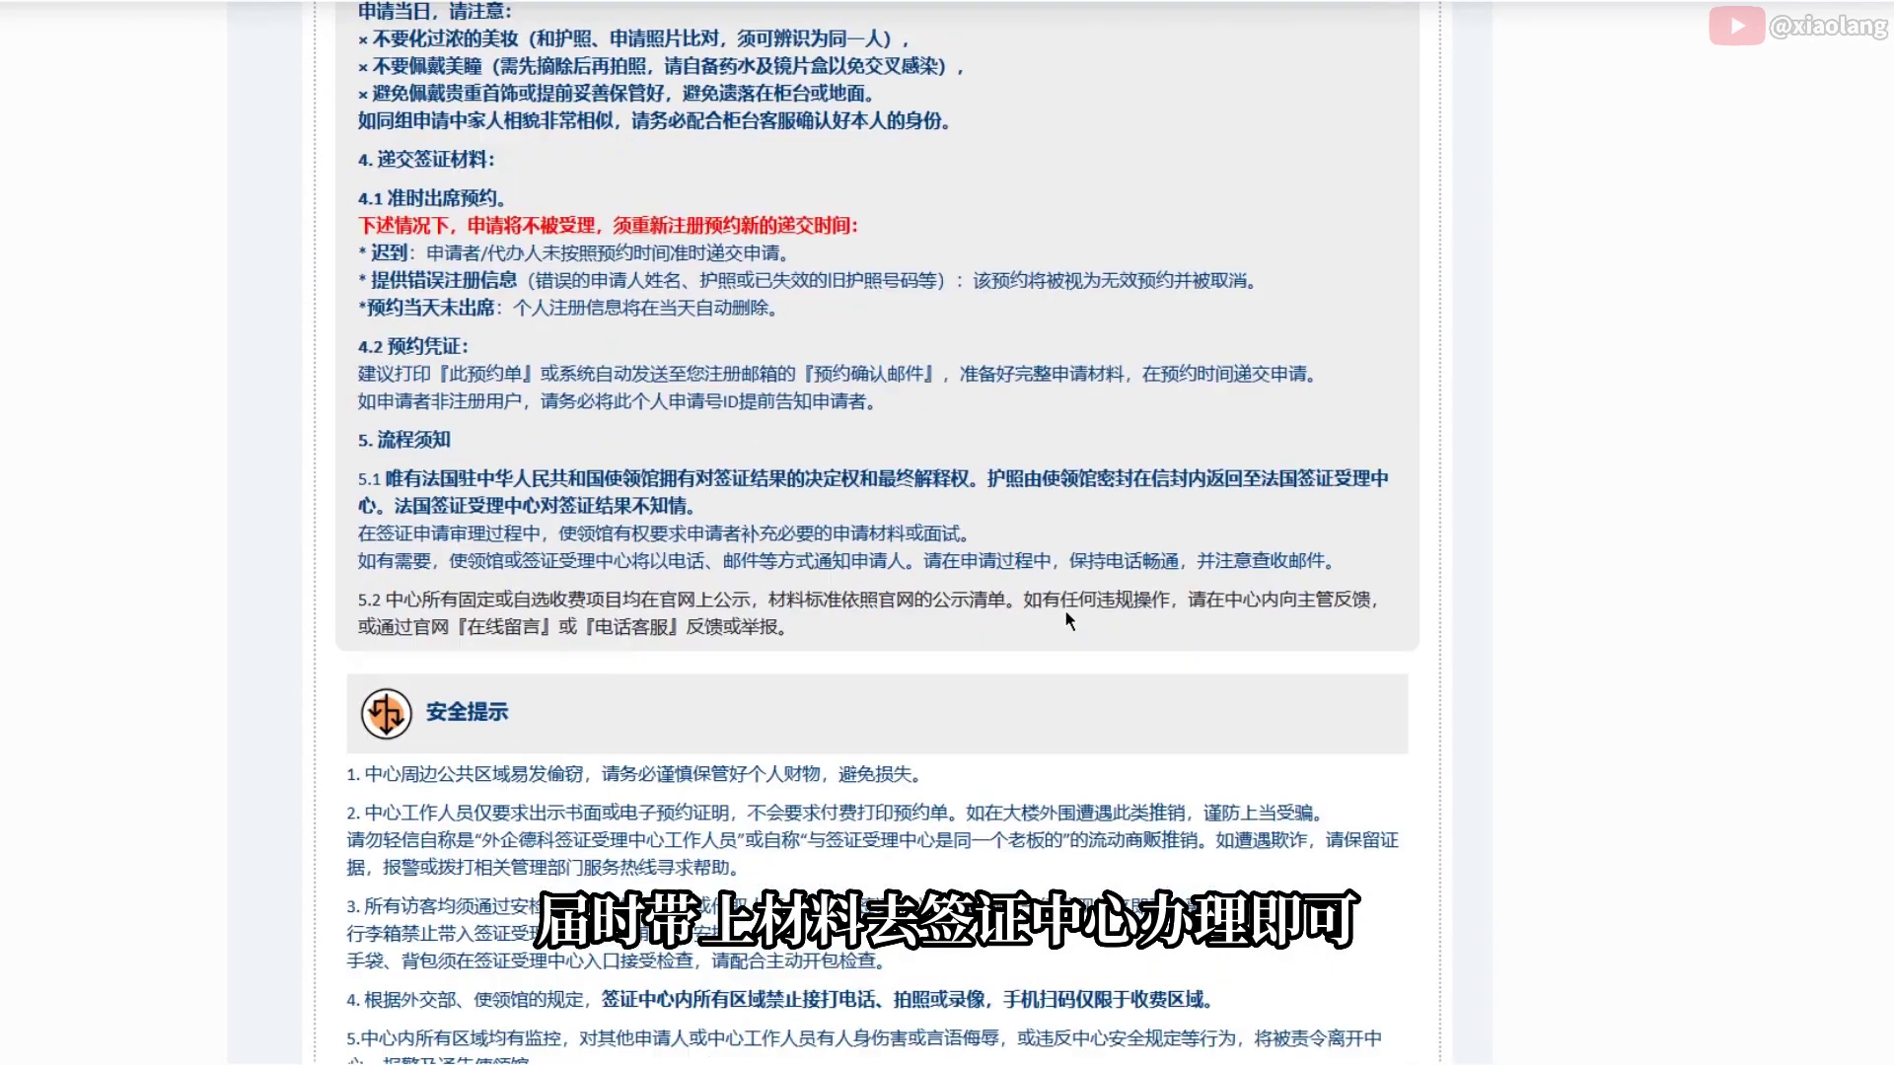